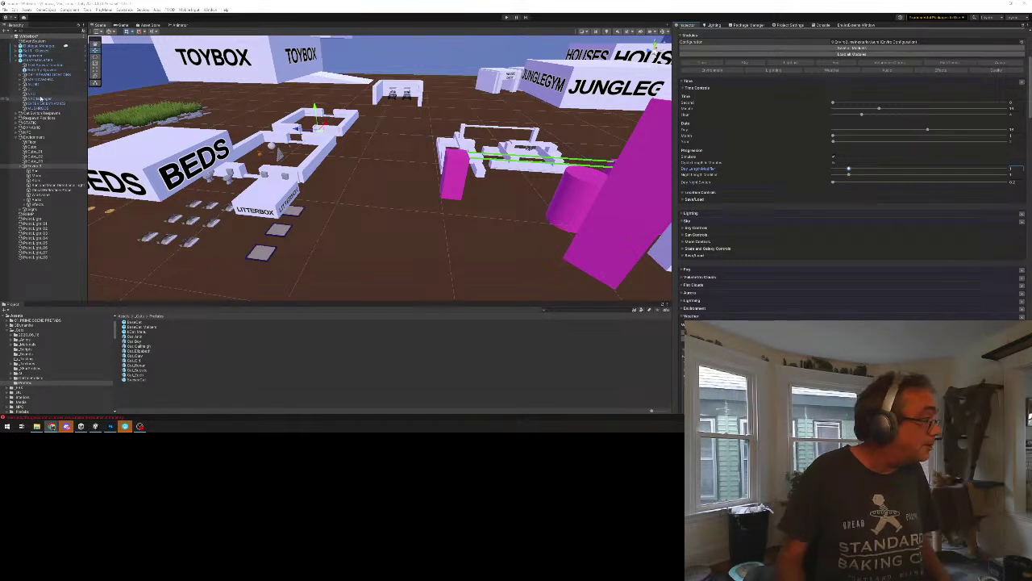
Set the manager object's fun drain in days to 10.
{"action": "left_click", "coordinate": [36, 60]}
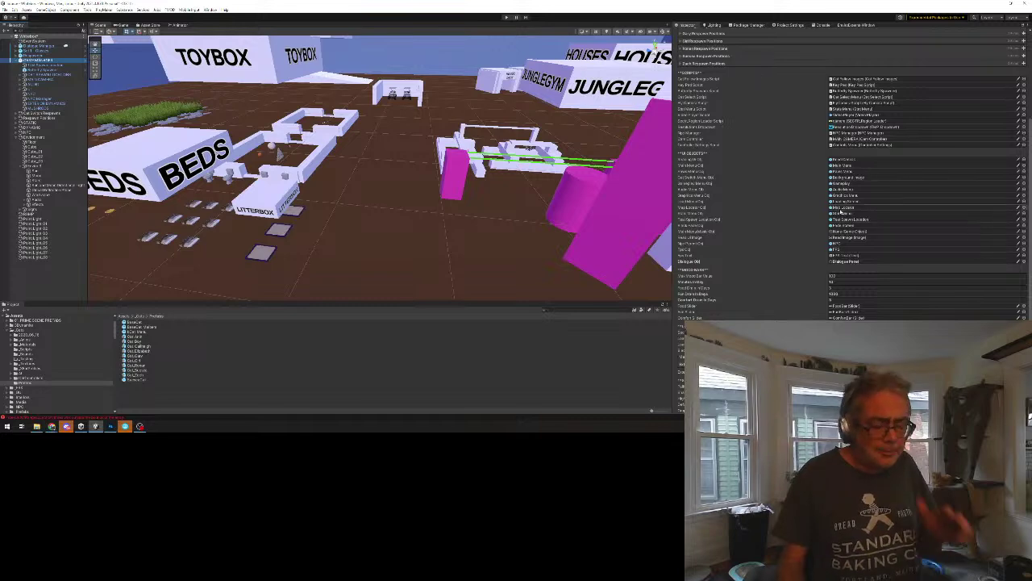
{"action": "right_click_drag", "start_coordinate": [384, 169], "coordinate": [552, 183]}
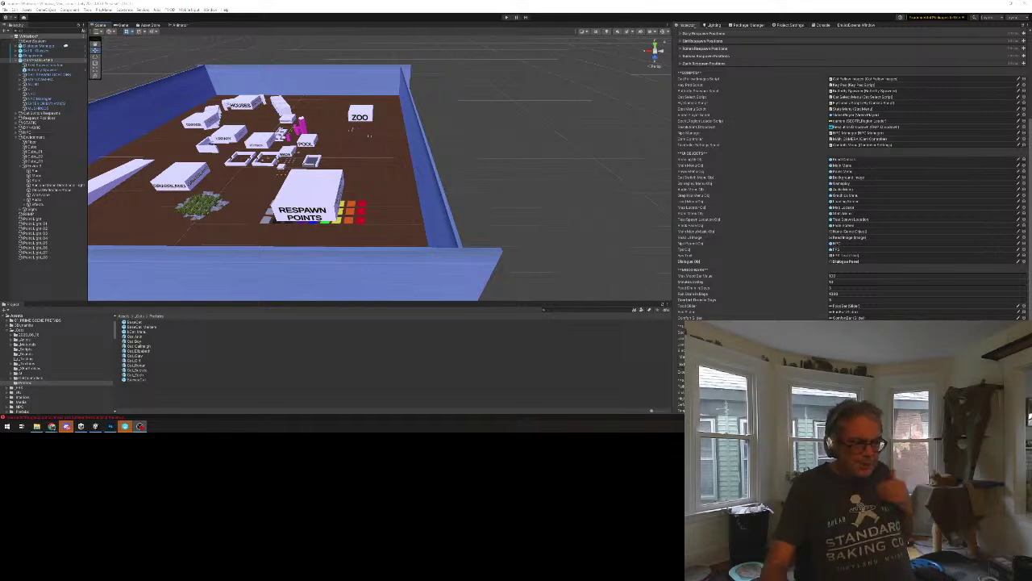
{"action": "left_click_drag", "start_coordinate": [388, 208], "coordinate": [216, 238], "text": "alt"}
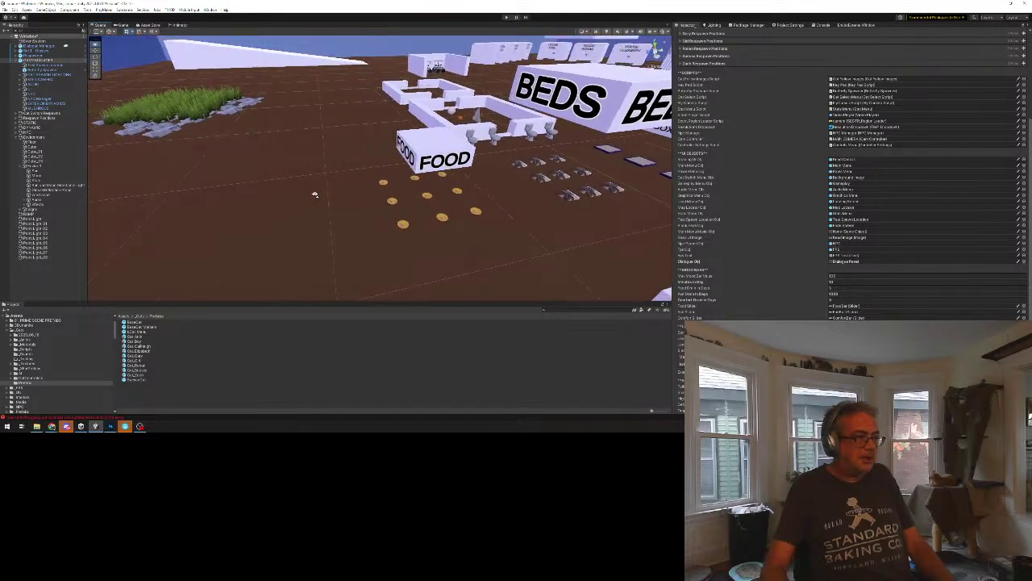
{"action": "right_click_drag", "start_coordinate": [412, 200], "coordinate": [484, 186]}
{"action": "right_click_drag", "start_coordinate": [757, 155], "coordinate": [775, 137]}
{"action": "right_click_drag", "start_coordinate": [463, 198], "coordinate": [933, 185]}
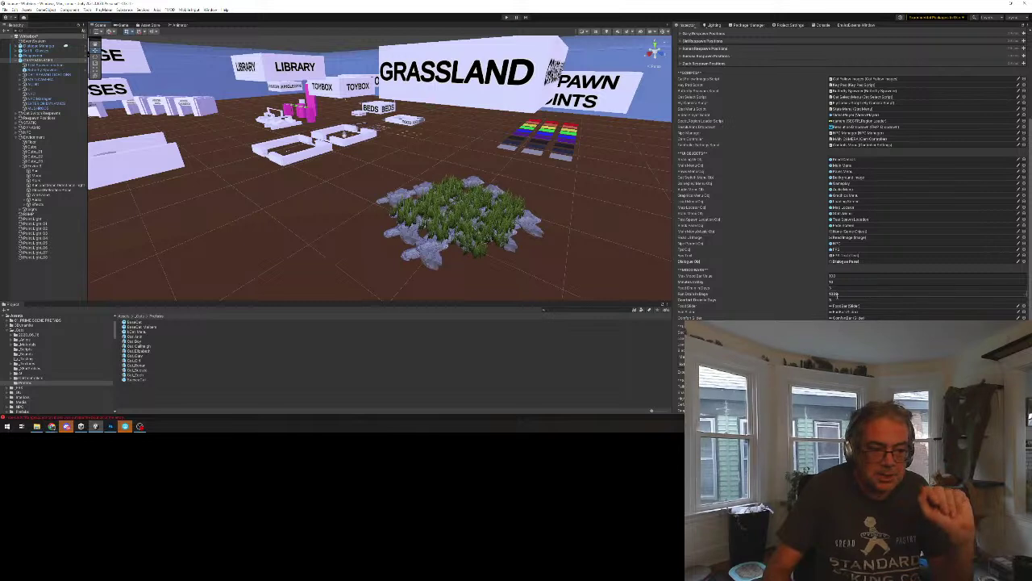
{"action": "left_click", "coordinate": [833, 301]}
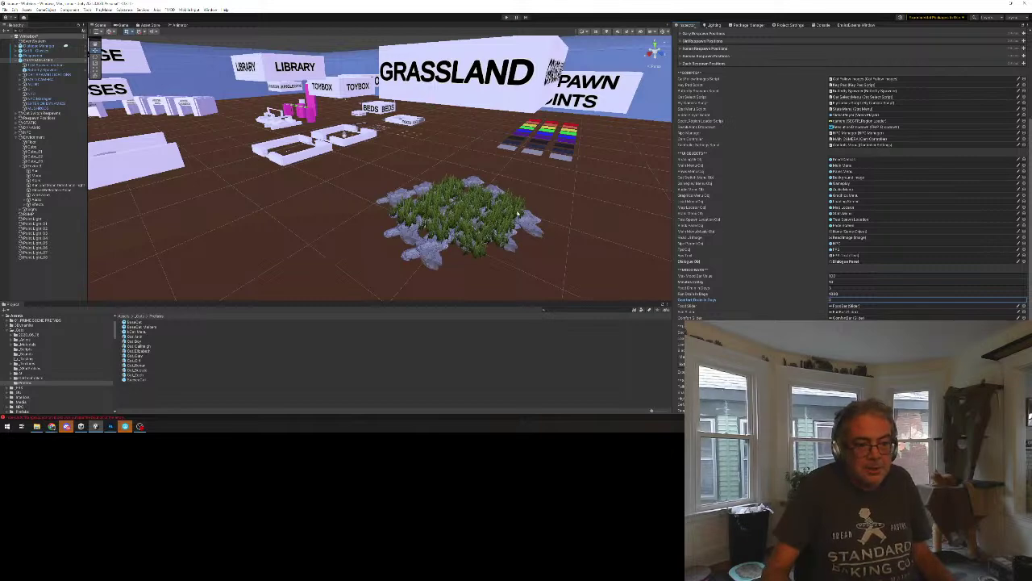
{"action": "mouse_move", "coordinate": [511, 210]}
{"action": "middle_mouse_down"}
{"action": "mouse_move", "coordinate": [501, 192]}
{"action": "mouse_move", "coordinate": [521, 202]}
{"action": "middle_mouse_up"}
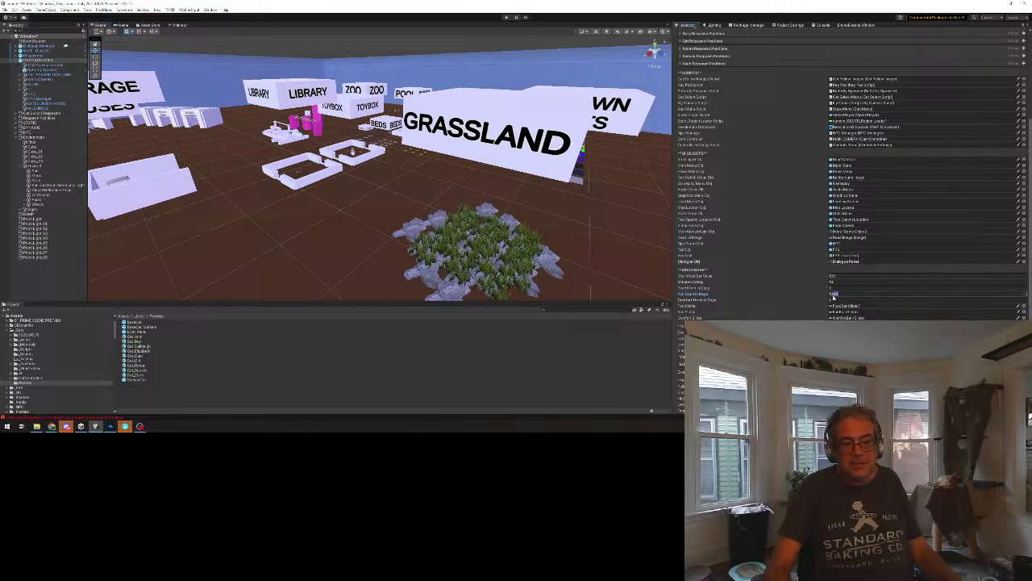
{"action": "type", "text": "10"}
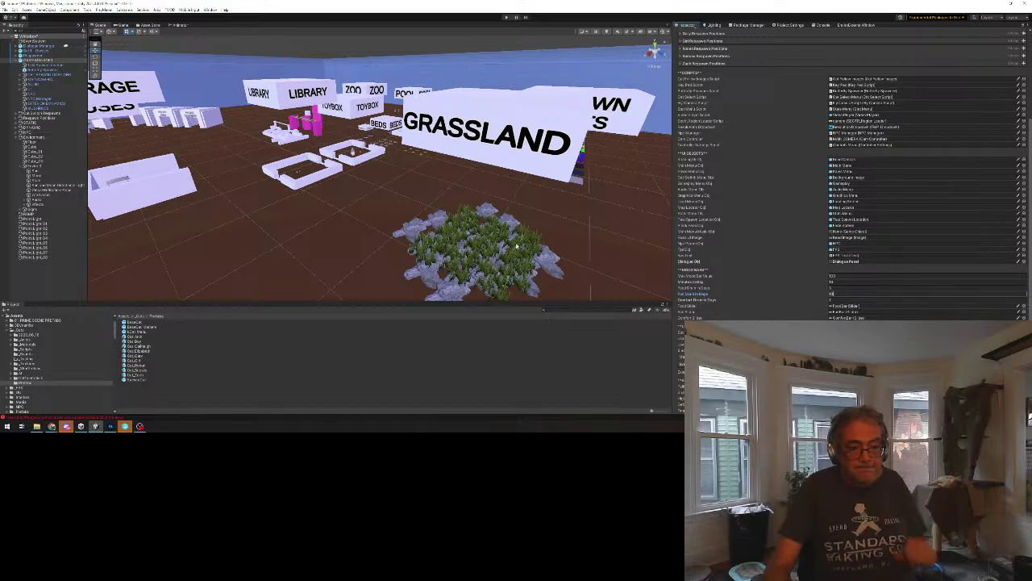
{"action": "mouse_move", "coordinate": [427, 207]}
{"action": "right_mouse_down"}
{"action": "mouse_move", "coordinate": [418, 209]}
{"action": "mouse_move", "coordinate": [422, 190]}
{"action": "right_mouse_up"}
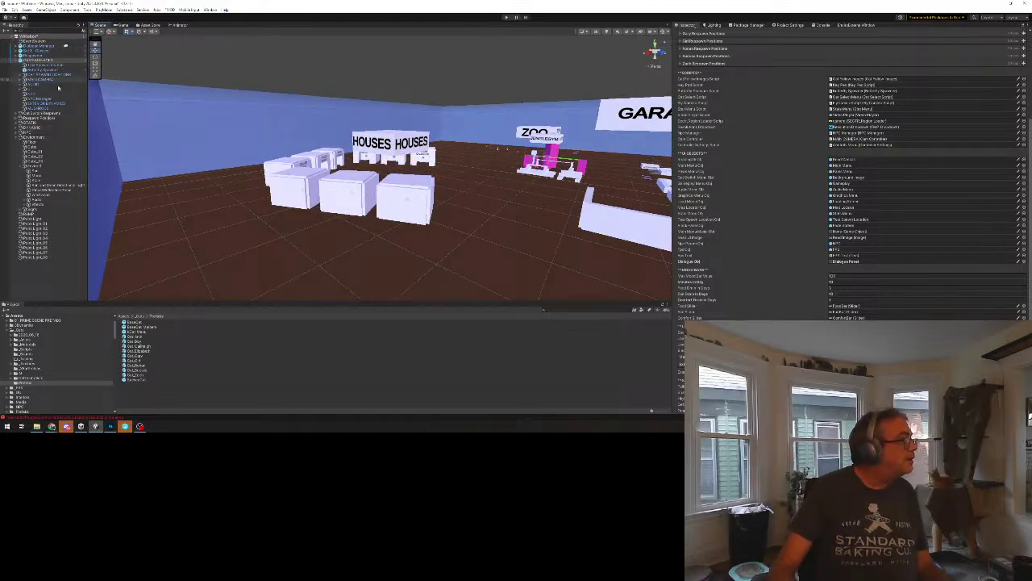
Edit the cycle length in minutes in the time progression settings of the Enviro object under the environment group.
{"action": "left_click", "coordinate": [35, 166]}
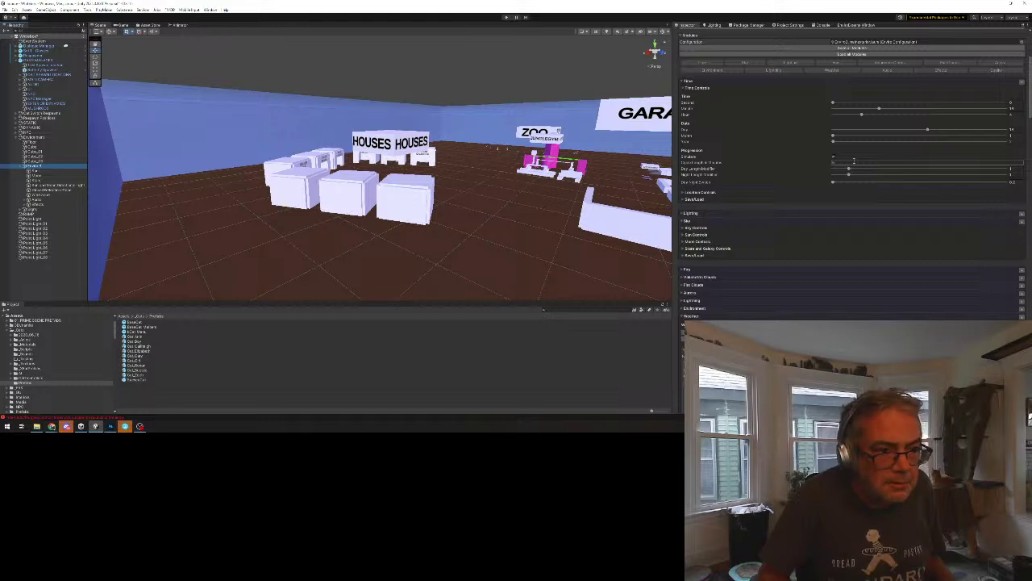
{"action": "left_click", "coordinate": [1014, 169]}
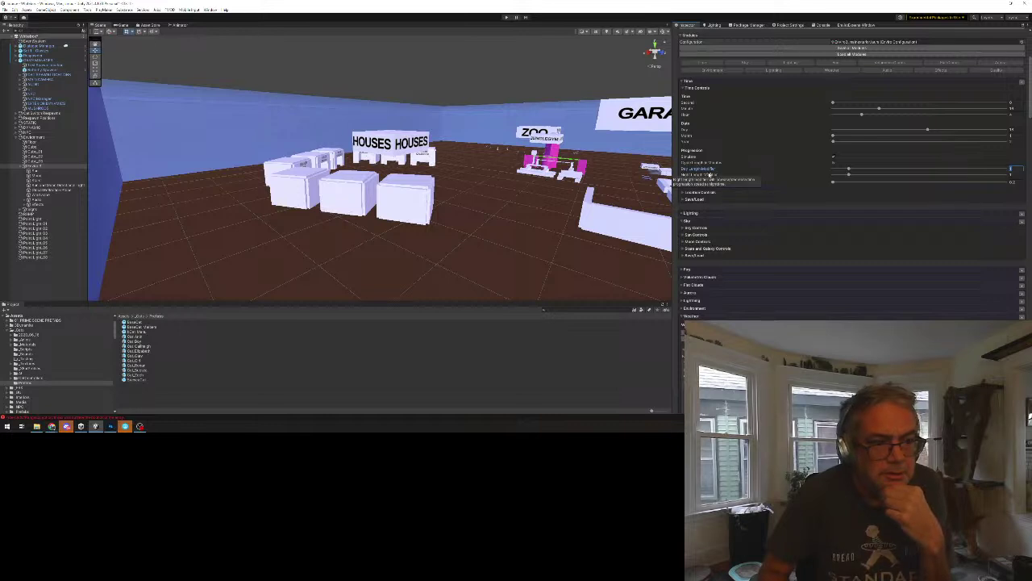
{"action": "left_click", "coordinate": [826, 163]}
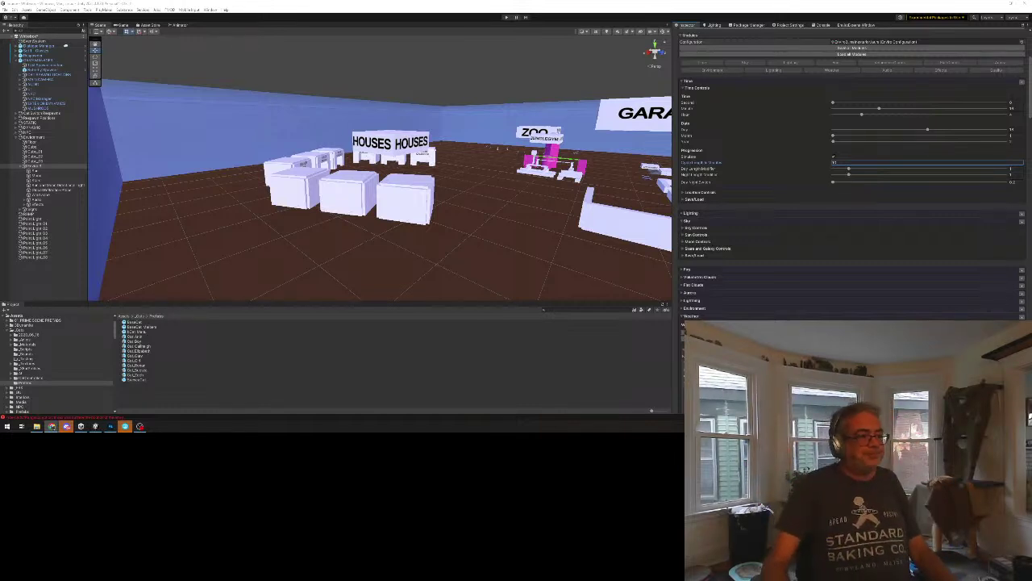
Play-test the scene by running the cat around the houses area, open the pause menu, and stop play mode.
{"action": "right_click_drag", "start_coordinate": [367, 250], "coordinate": [434, 3]}
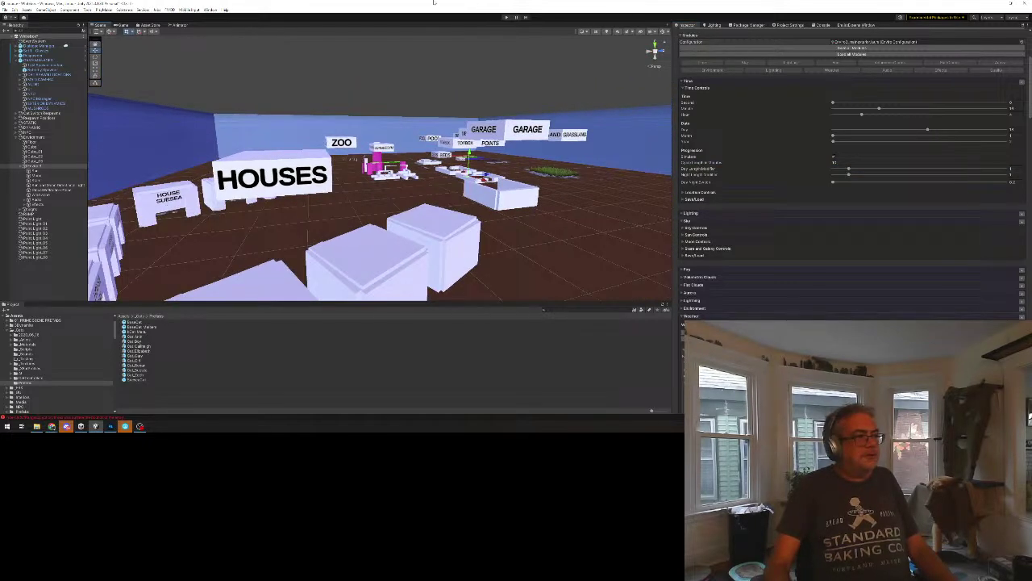
{"action": "left_click", "coordinate": [507, 18]}
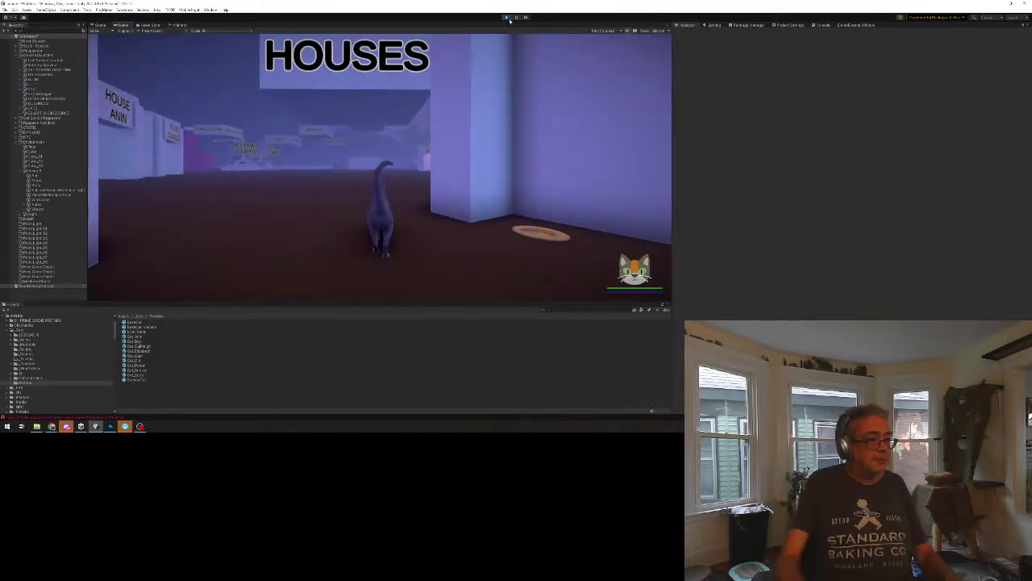
{"action": "key", "text": "w"}
{"action": "key", "text": "d"}
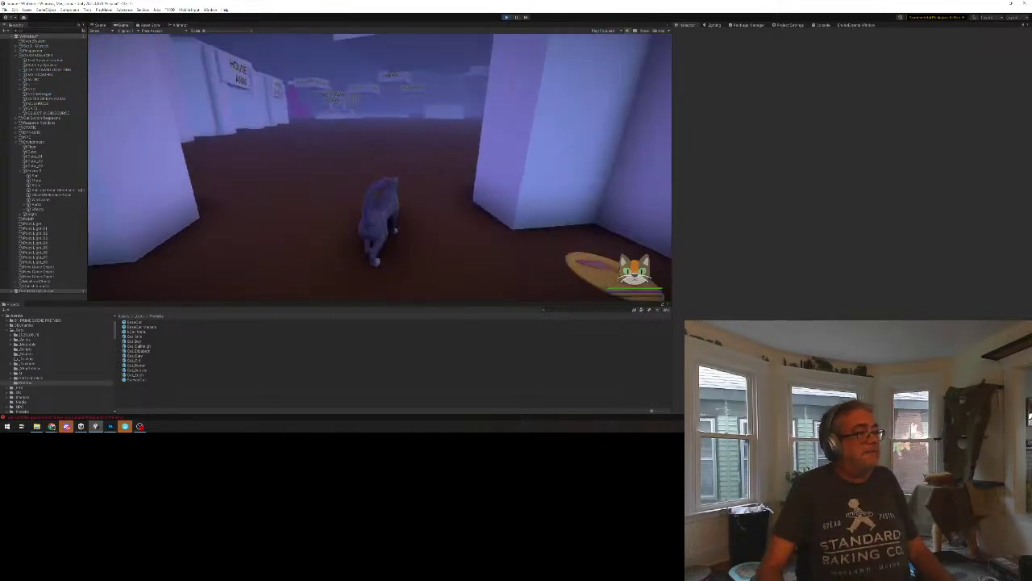
{"action": "key", "text": "w"}
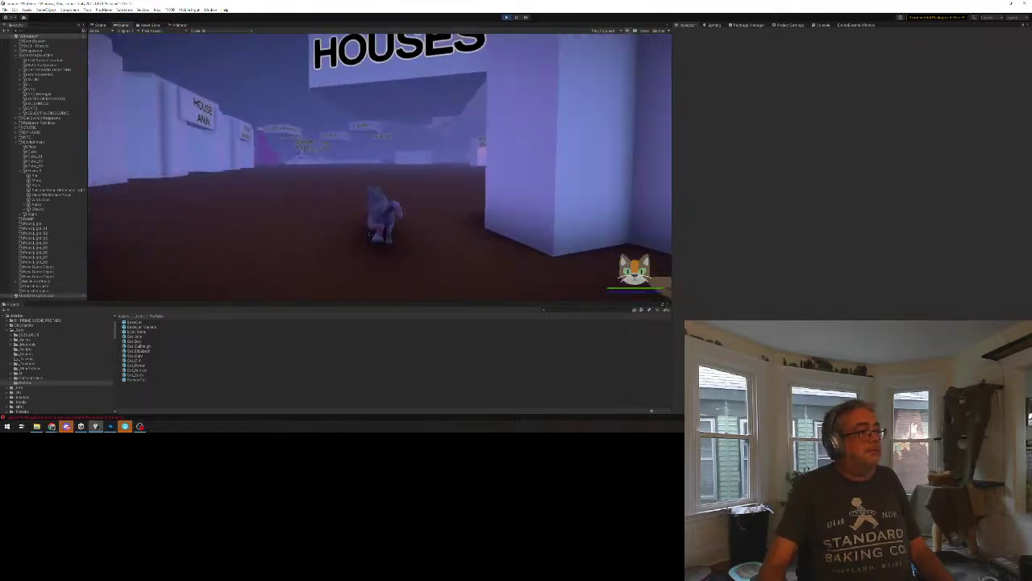
{"action": "key", "text": "a"}
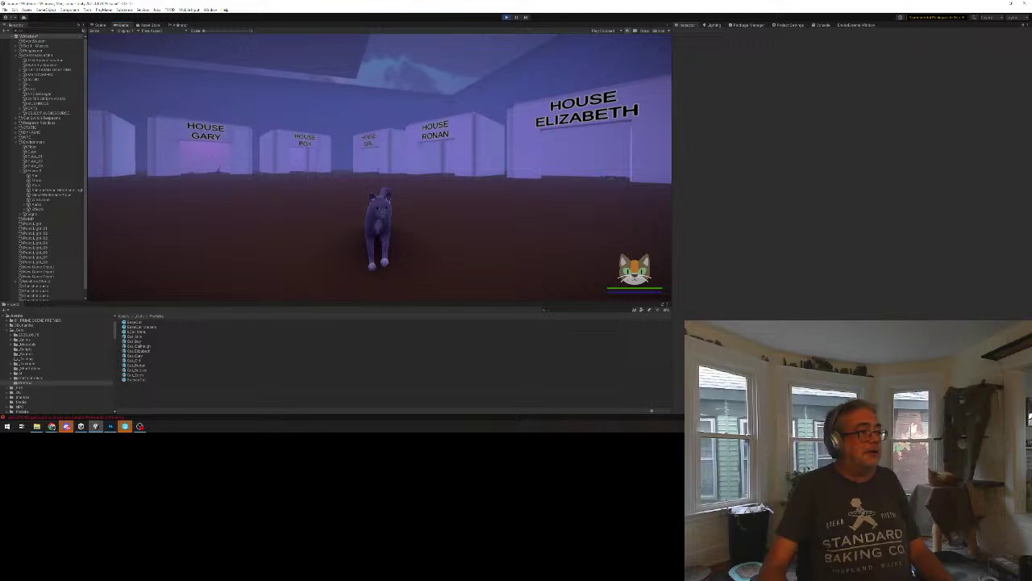
{"action": "key", "text": "d"}
{"action": "key", "text": "d"}
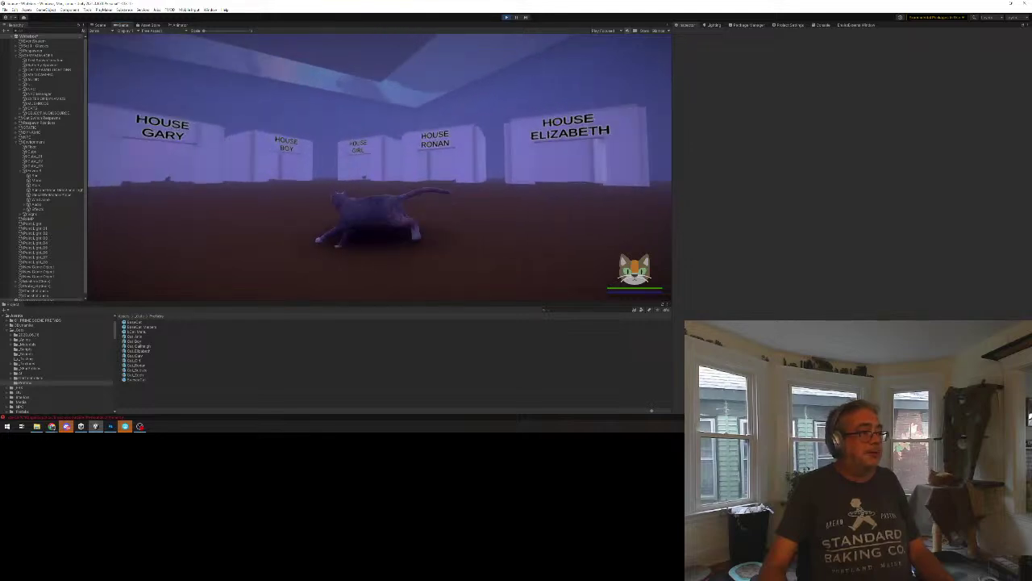
{"action": "key", "text": "a"}
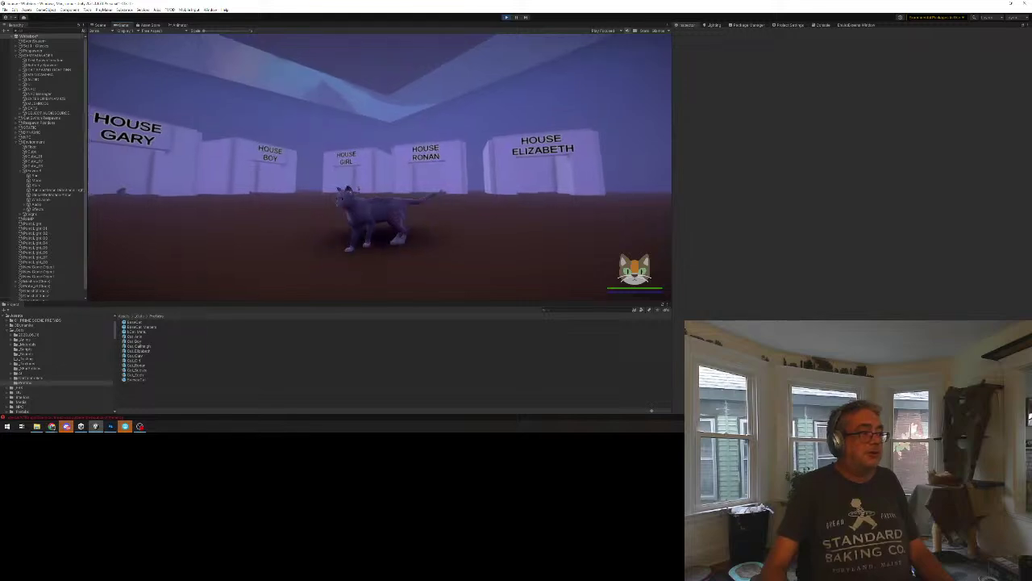
{"action": "key", "text": "w"}
{"action": "key", "text": "d"}
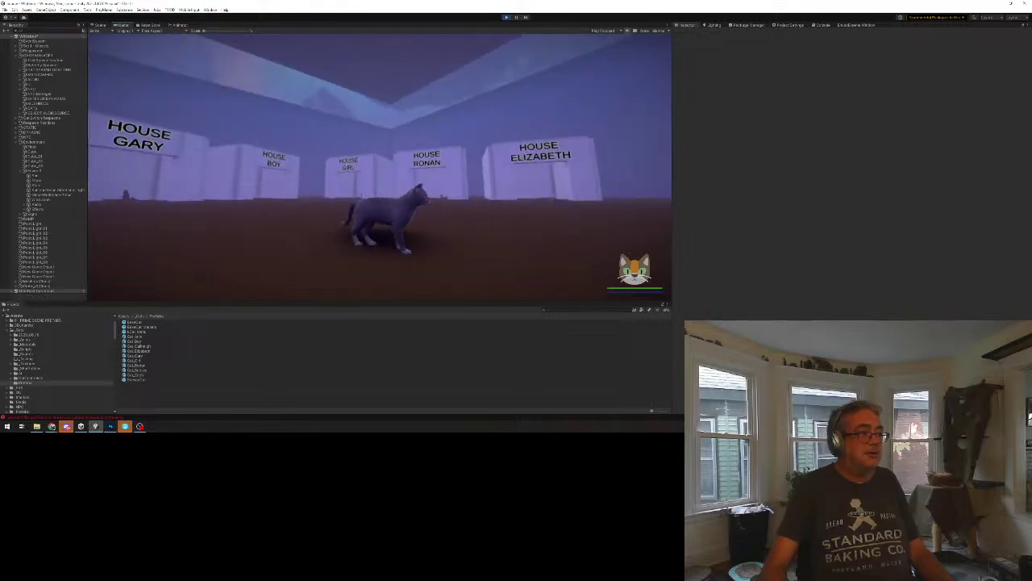
{"action": "key", "text": "d"}
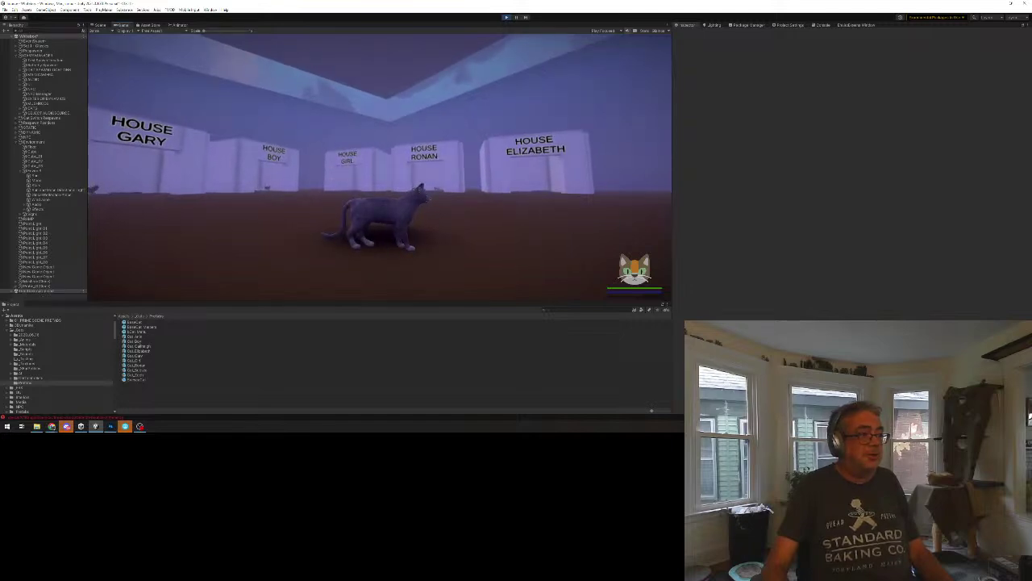
{"action": "key", "text": "s"}
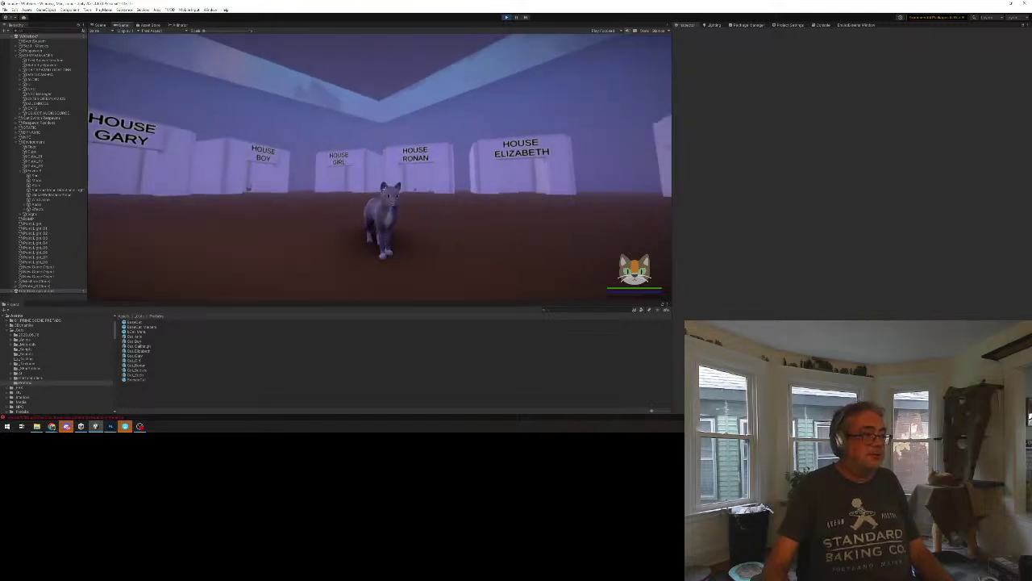
{"action": "key", "text": "w"}
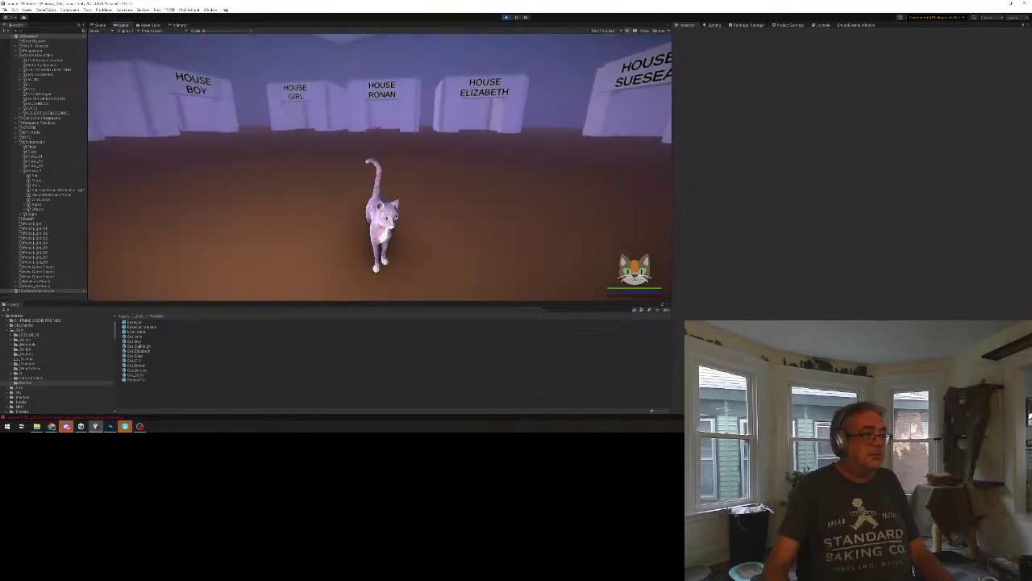
{"action": "key", "text": "a"}
{"action": "key", "text": "a"}
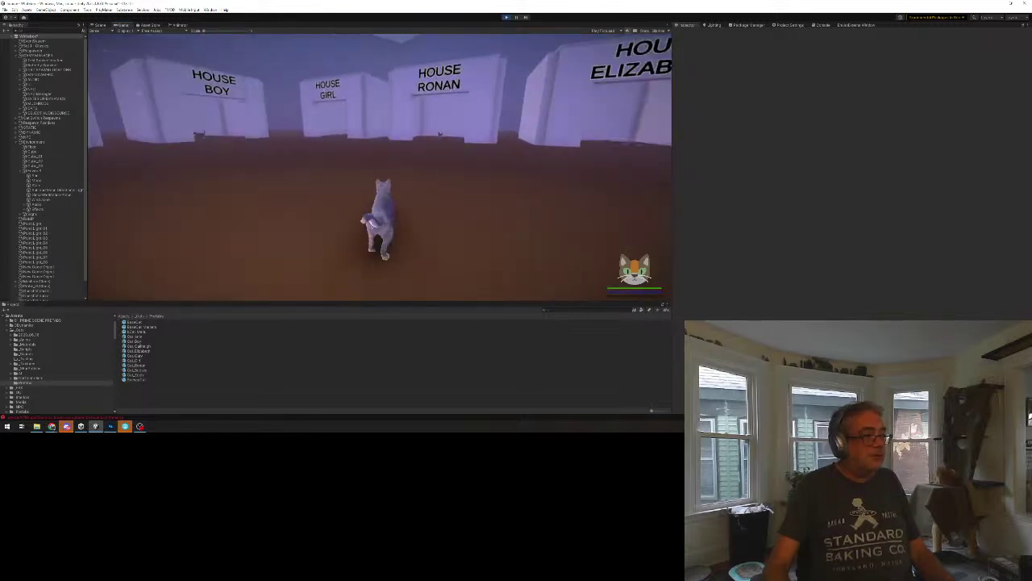
{"action": "key", "text": "w"}
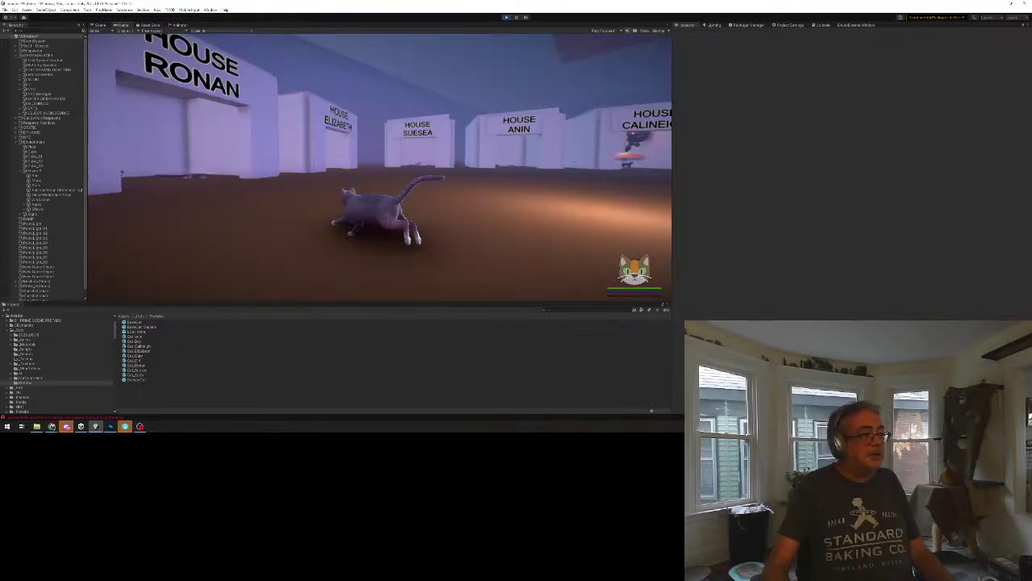
{"action": "key", "text": "w"}
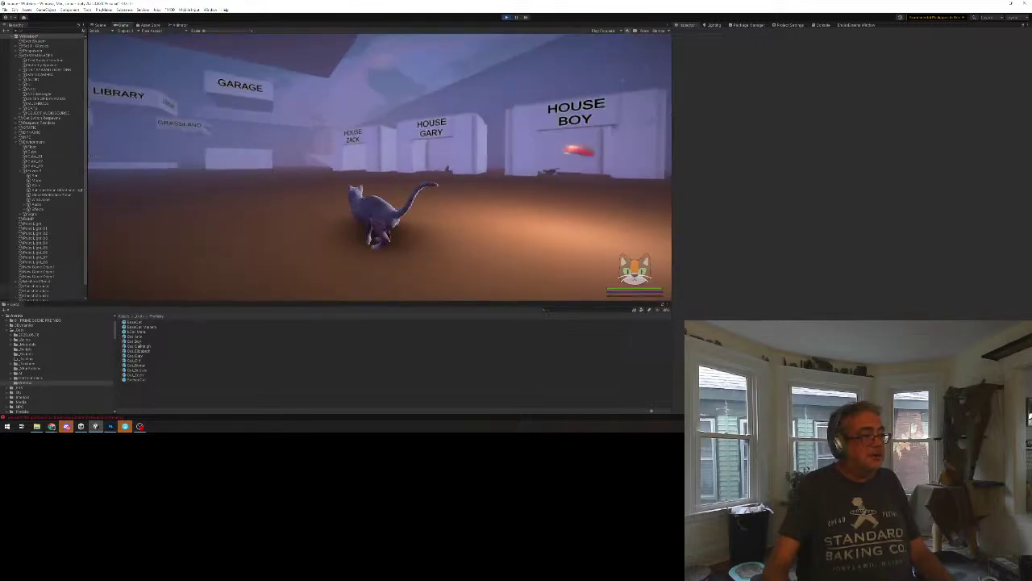
{"action": "key", "text": "d"}
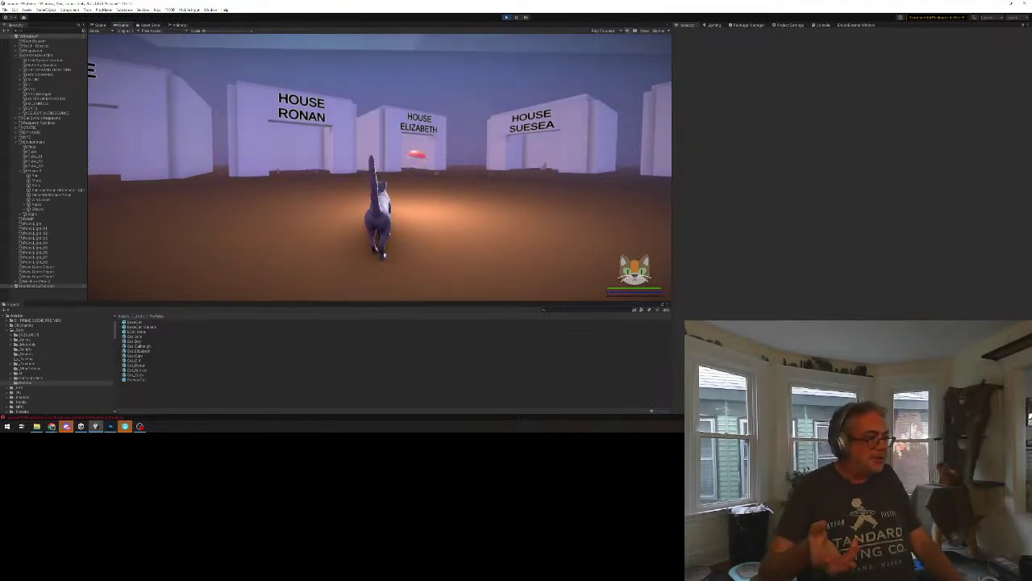
{"action": "key", "text": "Escape"}
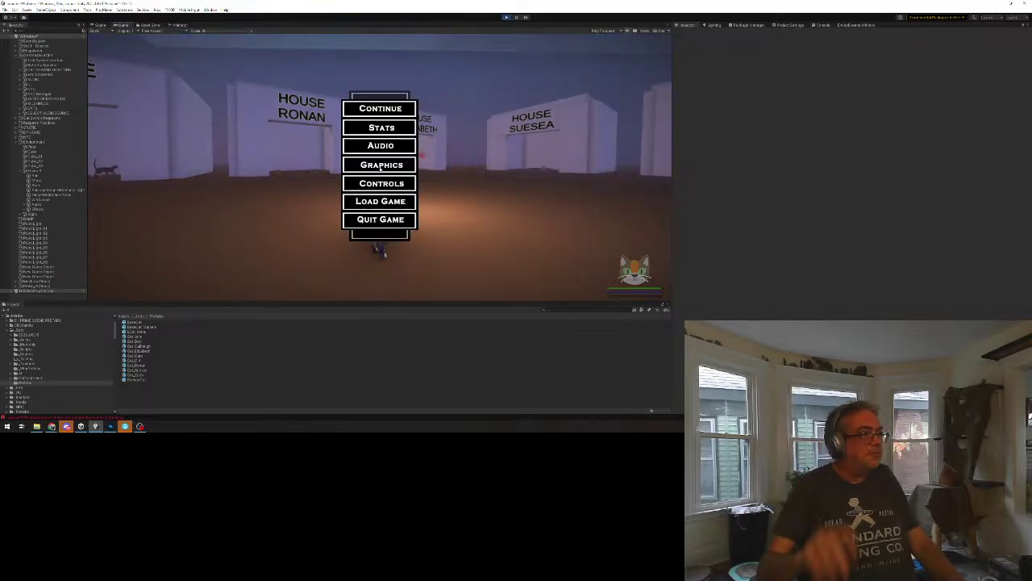
{"action": "left_click", "coordinate": [506, 17]}
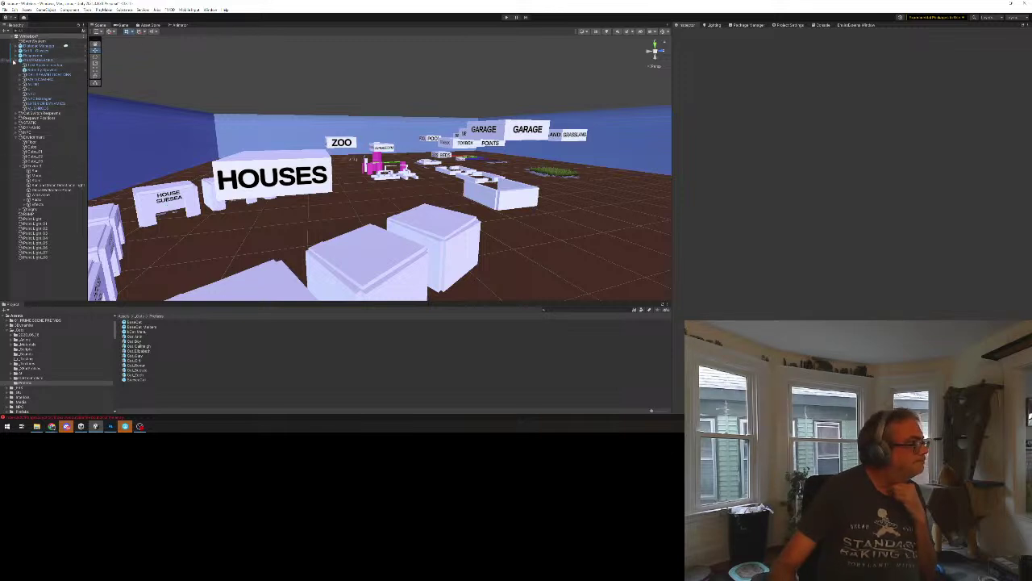
Review the Quality section of the project settings, including the rendering and shadow options.
{"action": "left_click", "coordinate": [786, 25]}
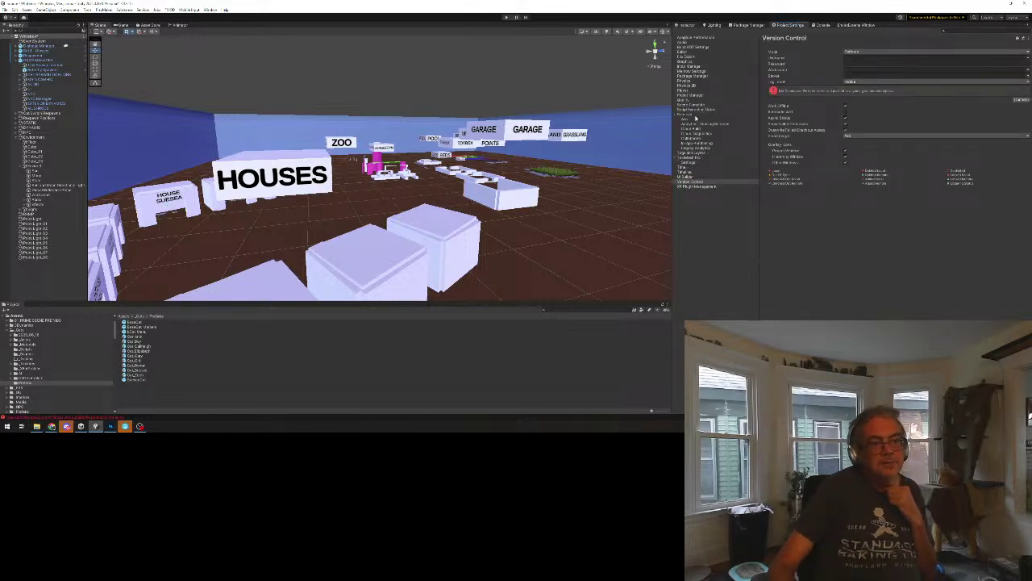
{"action": "left_click", "coordinate": [683, 99]}
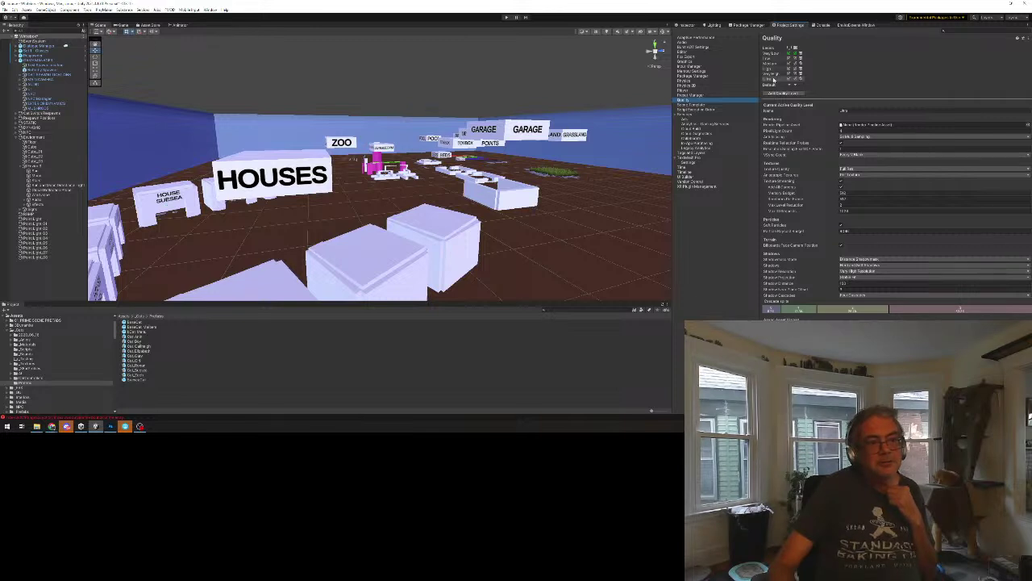
{"action": "right_click_drag", "start_coordinate": [333, 198], "coordinate": [337, 202]}
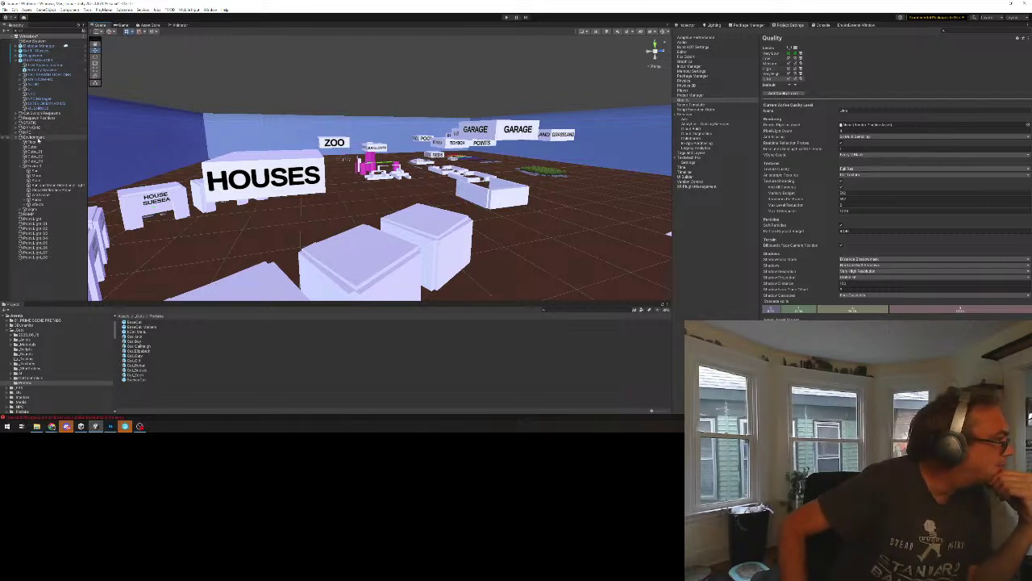
Inspect the light and realtime shadow settings of the Sun and Moon Directional Light.
{"action": "left_click", "coordinate": [56, 186]}
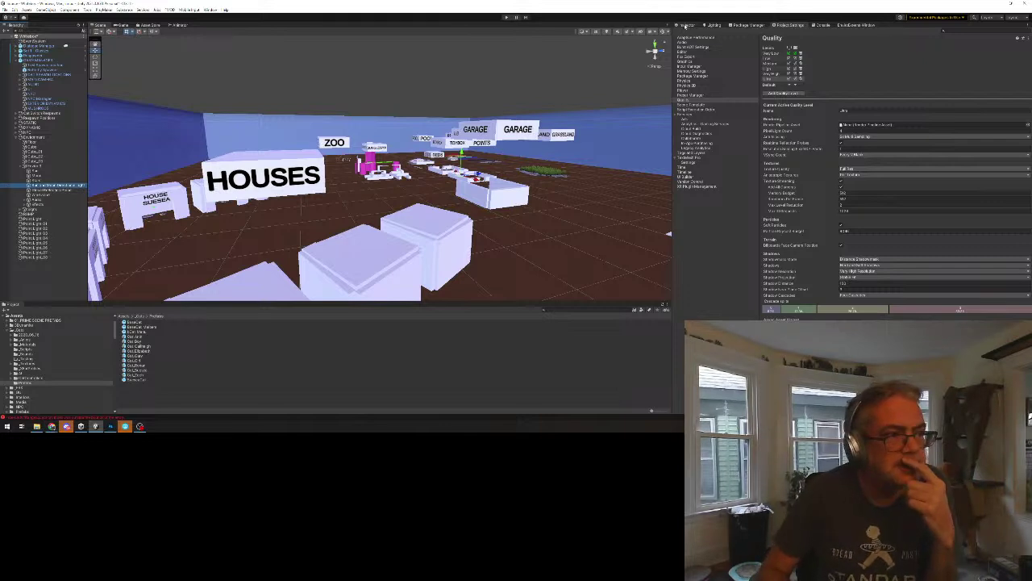
{"action": "left_click", "coordinate": [686, 25]}
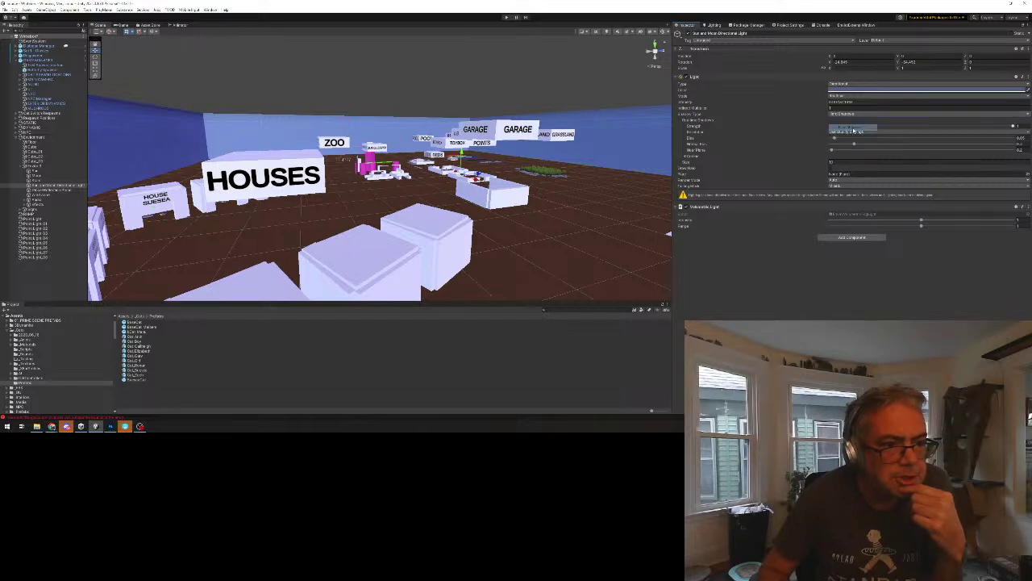
{"action": "right_click_drag", "start_coordinate": [440, 200], "coordinate": [440, 200]}
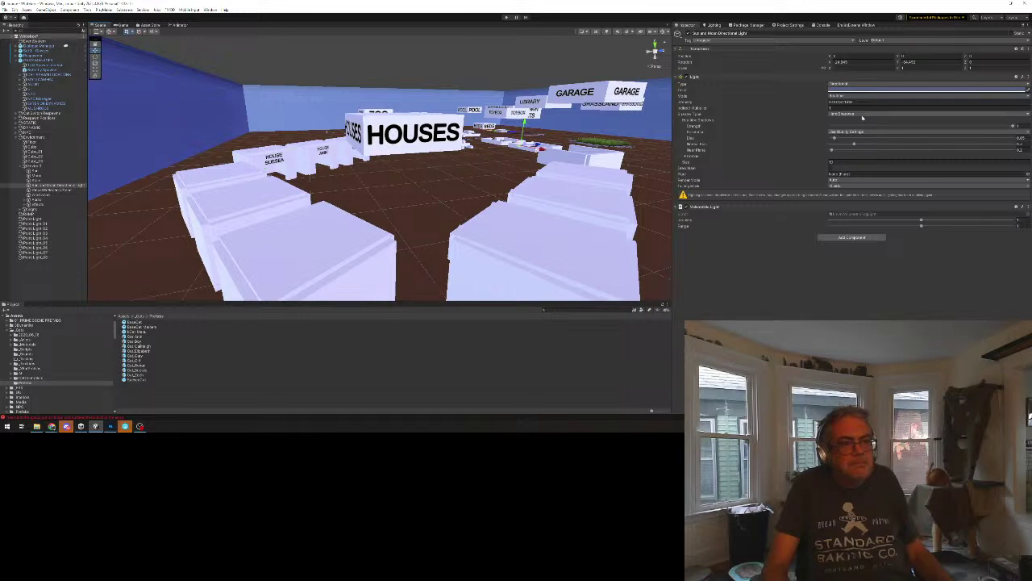
{"action": "mouse_move", "coordinate": [692, 108]}
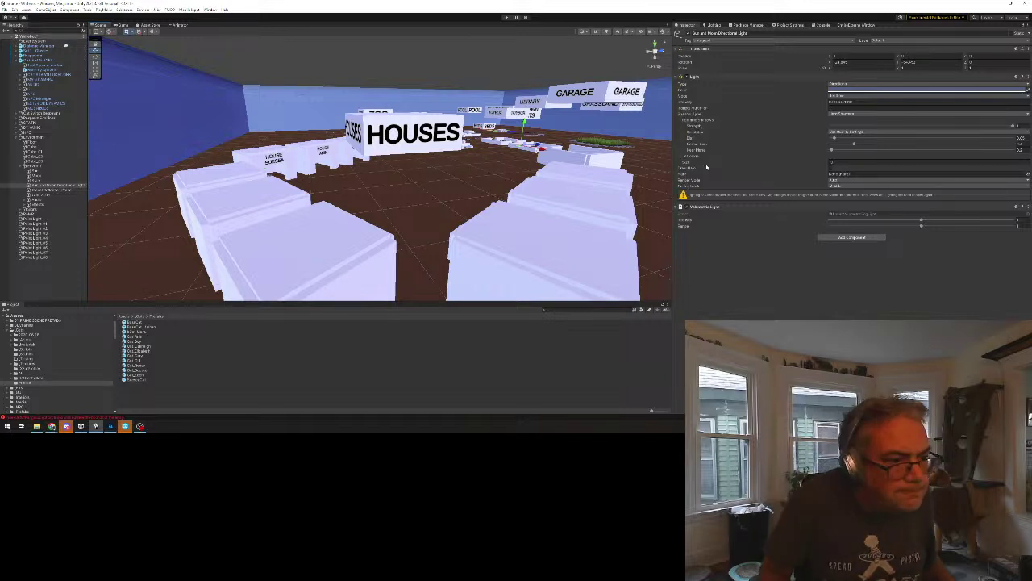
Start play mode and run the cat across the houses area into a house to recruit a first companion cat.
{"action": "right_click_drag", "start_coordinate": [371, 135], "coordinate": [375, 142]}
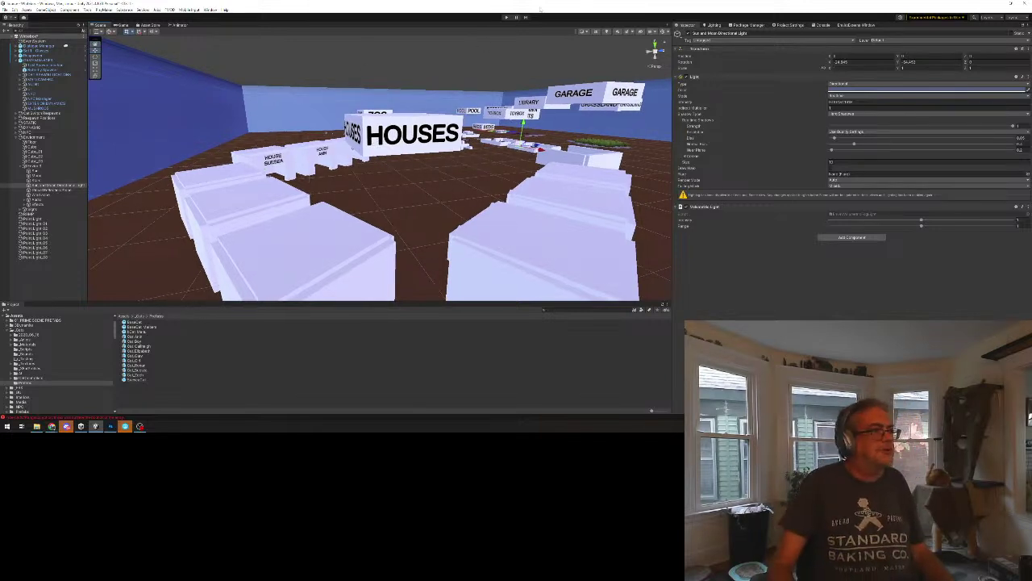
{"action": "left_click", "coordinate": [508, 17]}
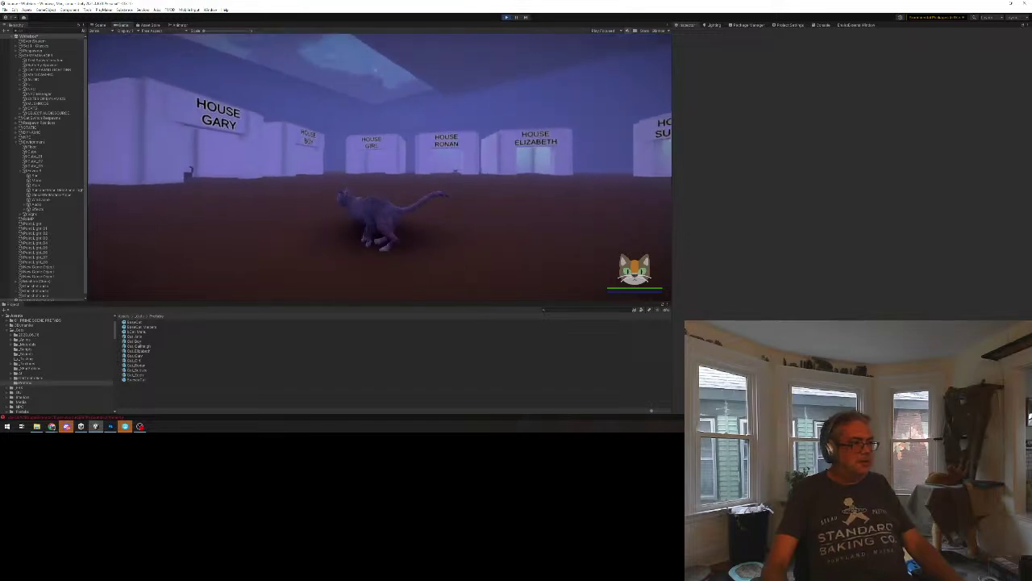
{"action": "key", "text": "w"}
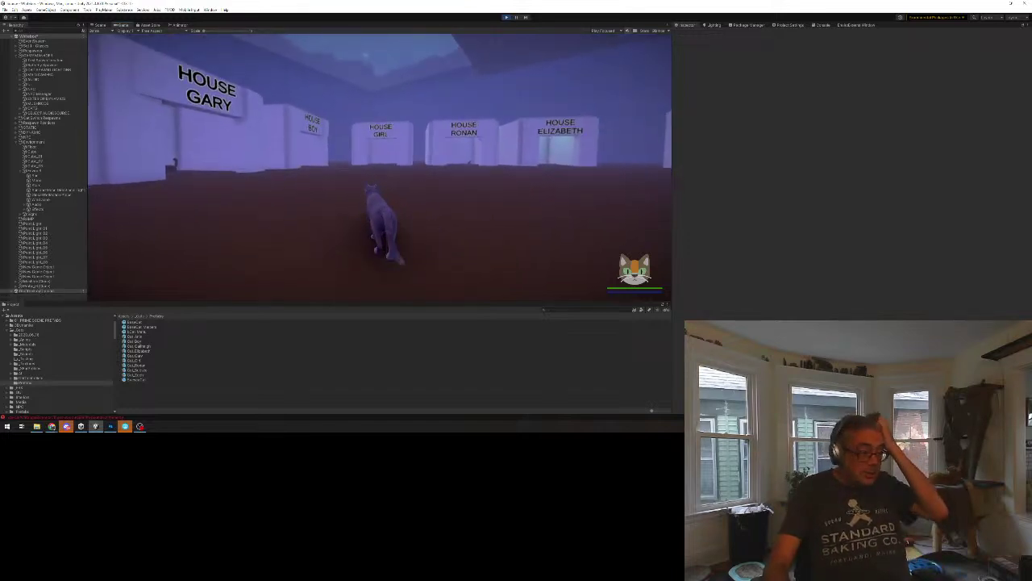
{"action": "key", "text": "w"}
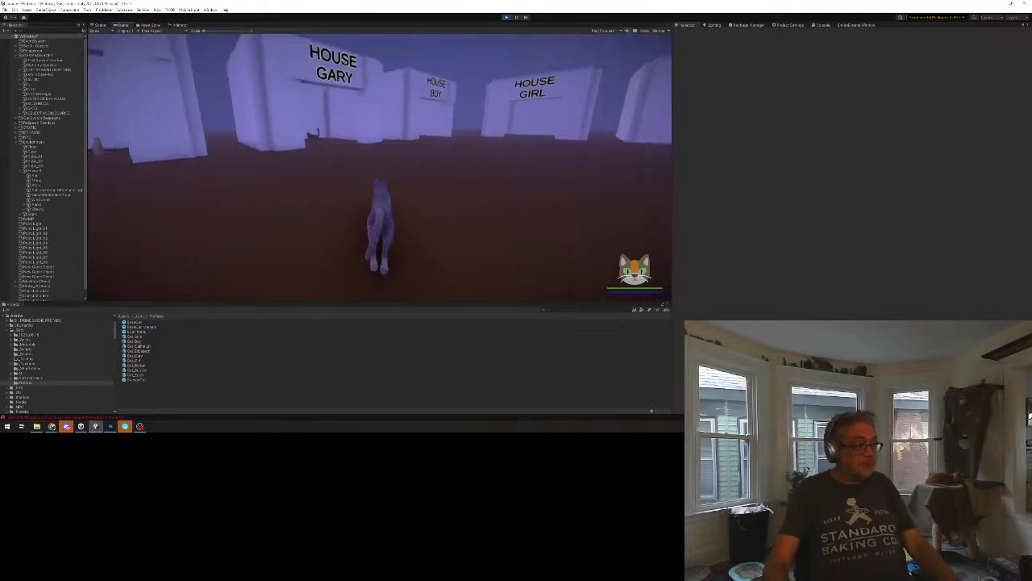
{"action": "key", "text": "w"}
{"action": "key", "text": "w"}
{"action": "key", "text": "Tab"}
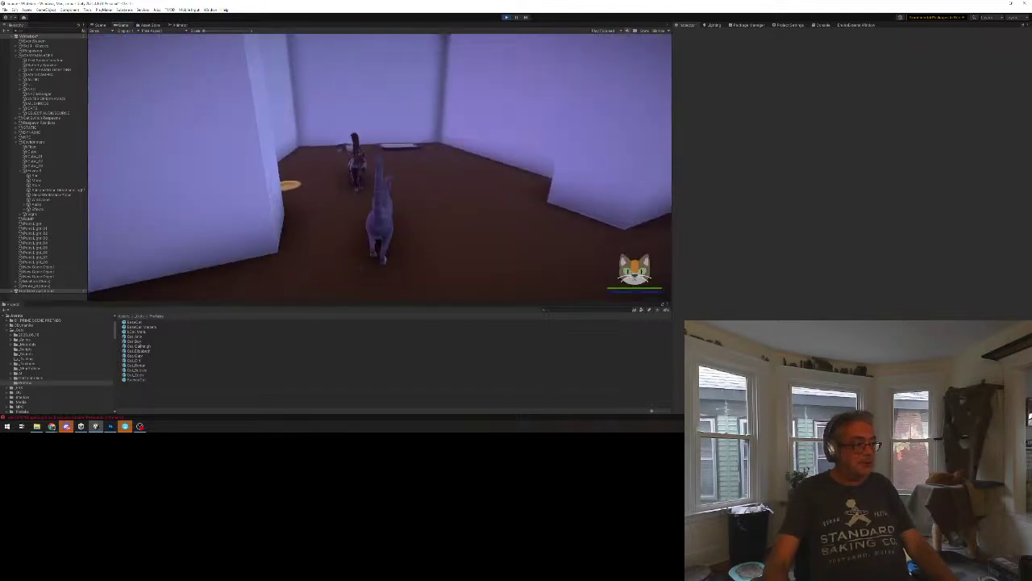
{"action": "key", "text": "w"}
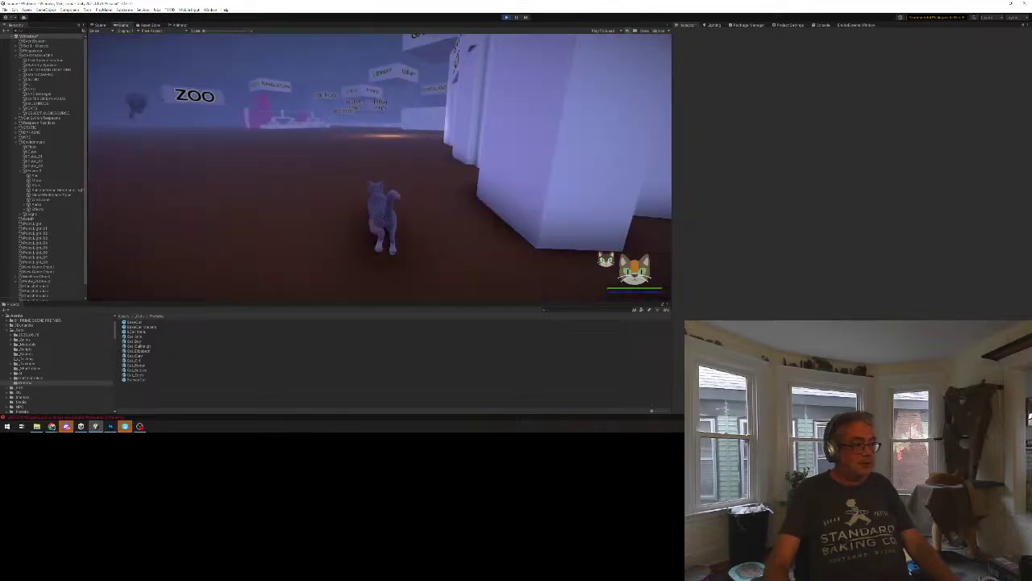
Run the cat through two more houses to recruit the orange cat and the black-and-white cat as companions.
{"action": "key", "text": "w"}
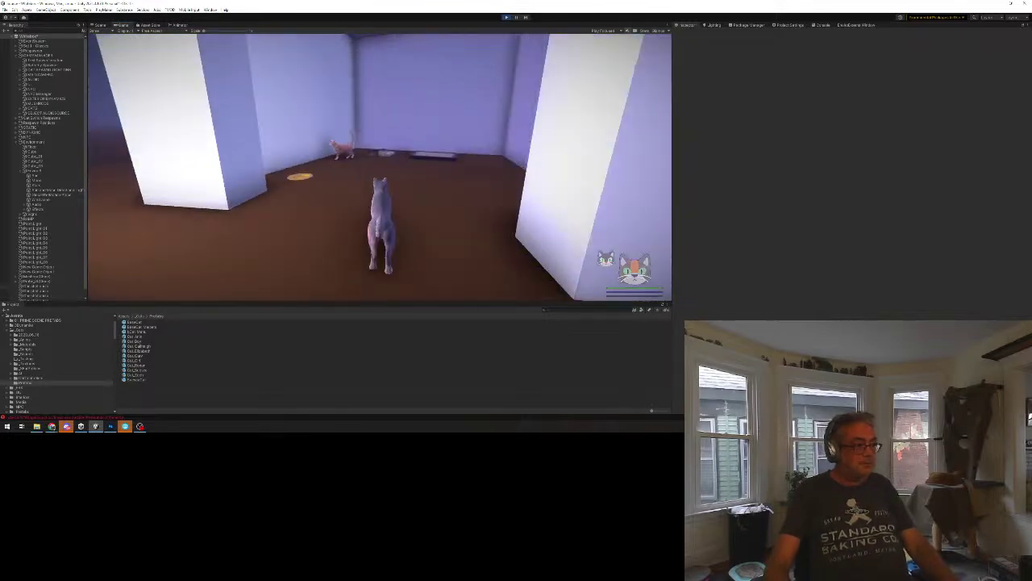
{"action": "key", "text": "w"}
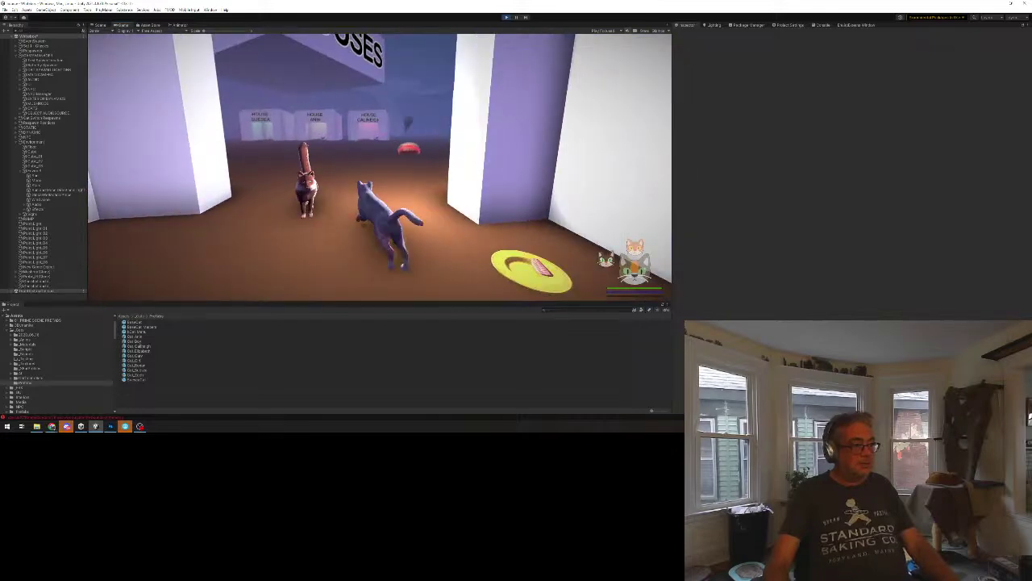
{"action": "key", "text": "w"}
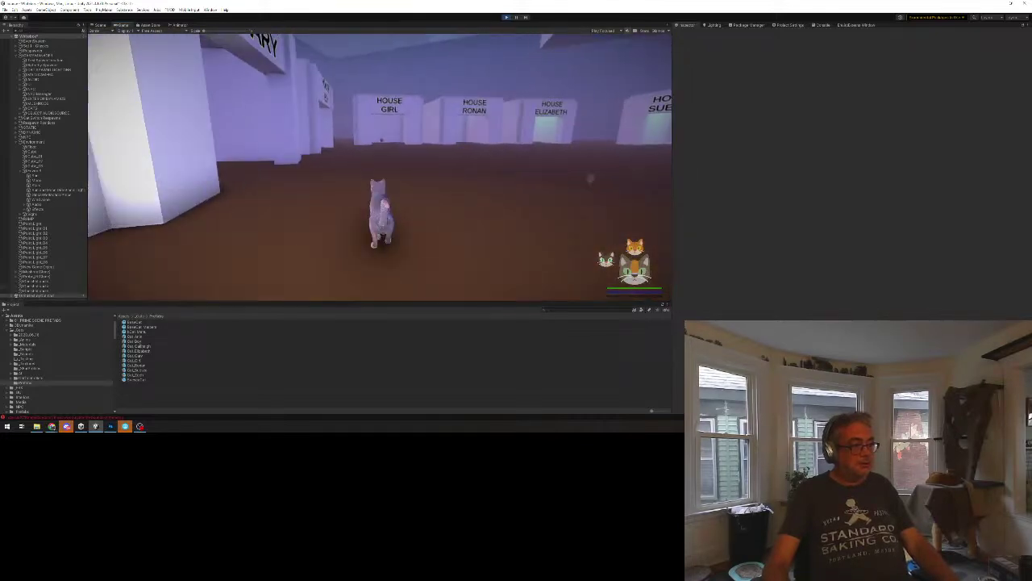
{"action": "key", "text": "w"}
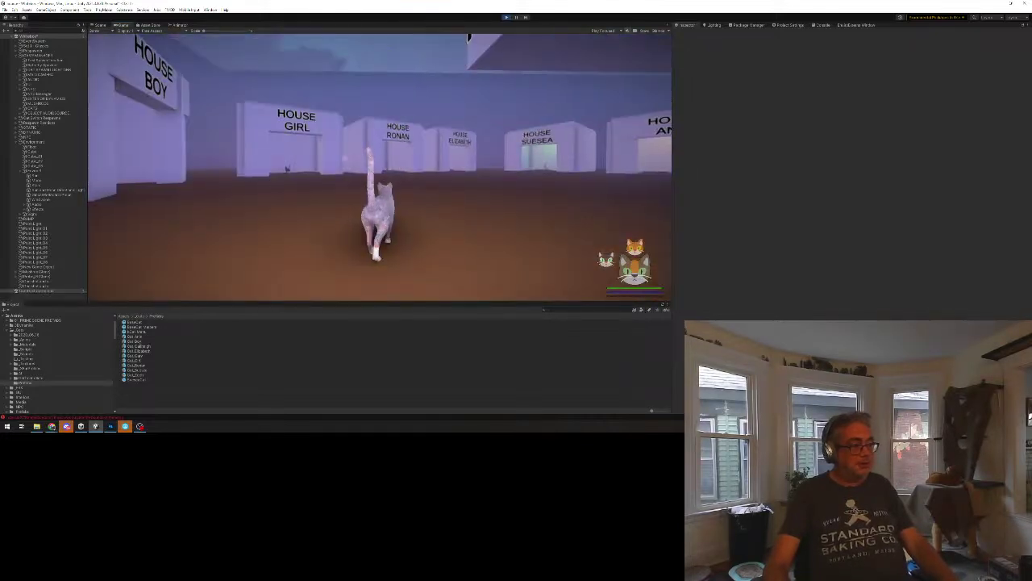
{"action": "key", "text": "w"}
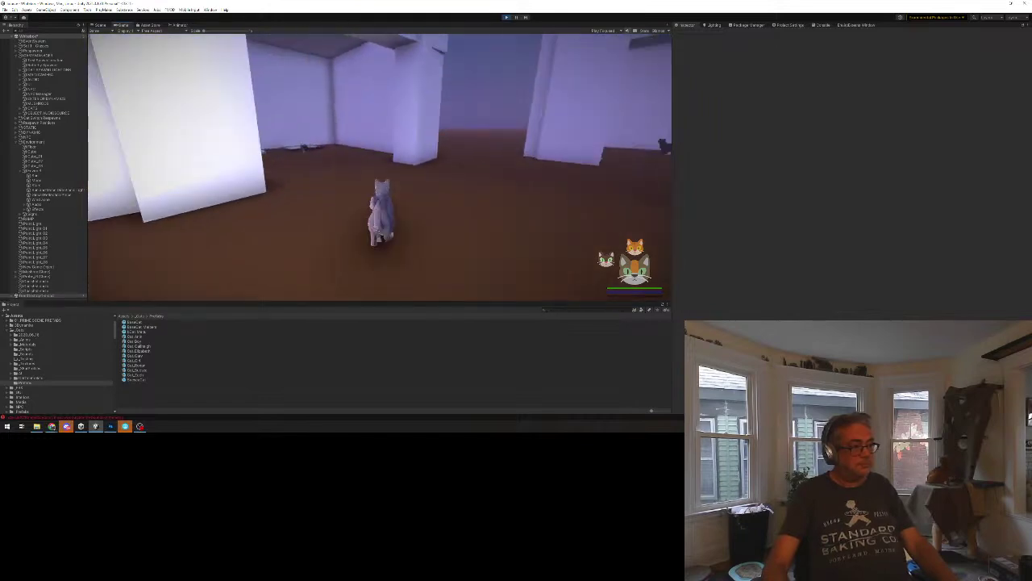
{"action": "key", "text": "w"}
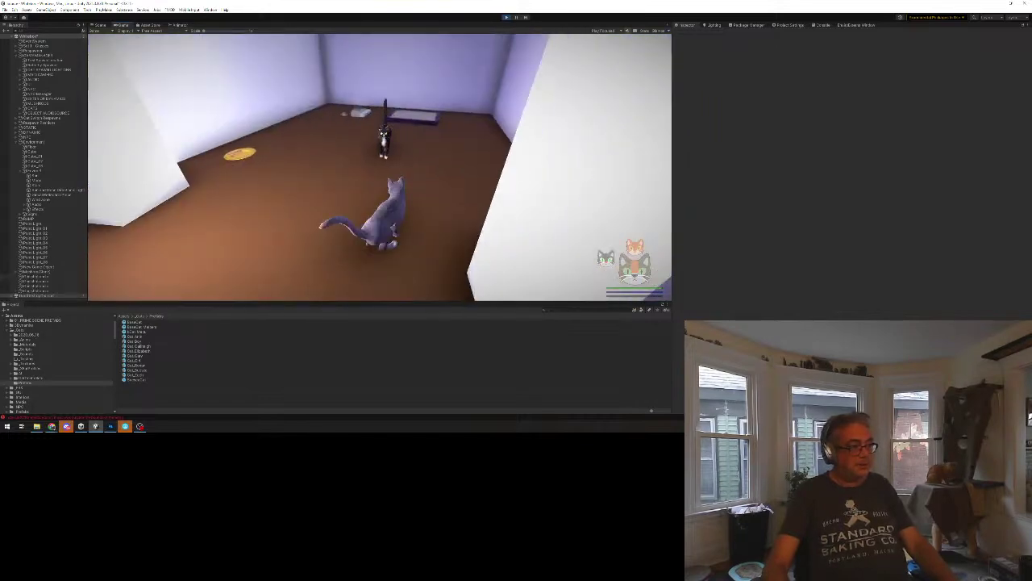
{"action": "key", "text": "w"}
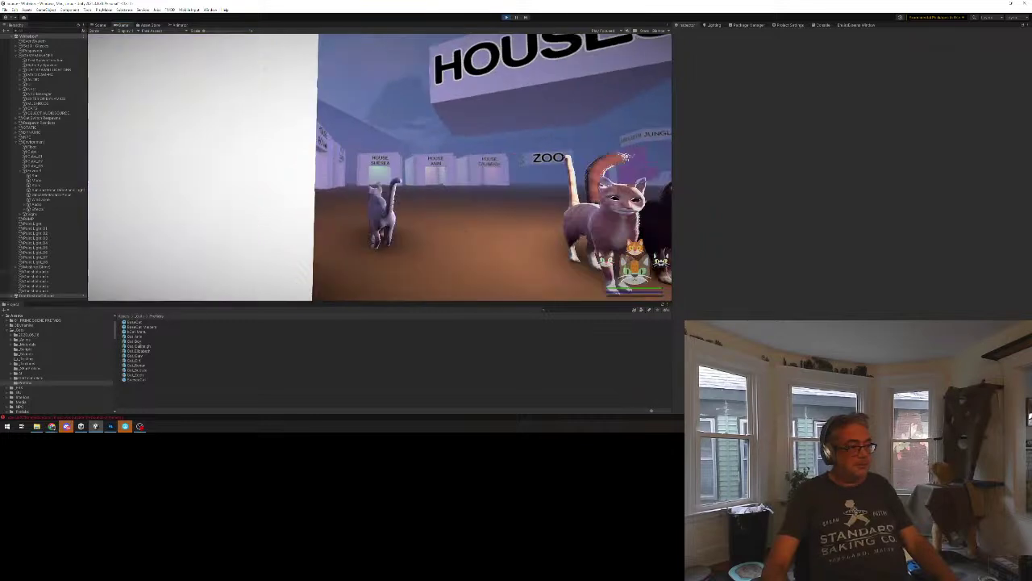
Run the cat away from the houses and back to the gathered companions to test how the group follows.
{"action": "key", "text": "w"}
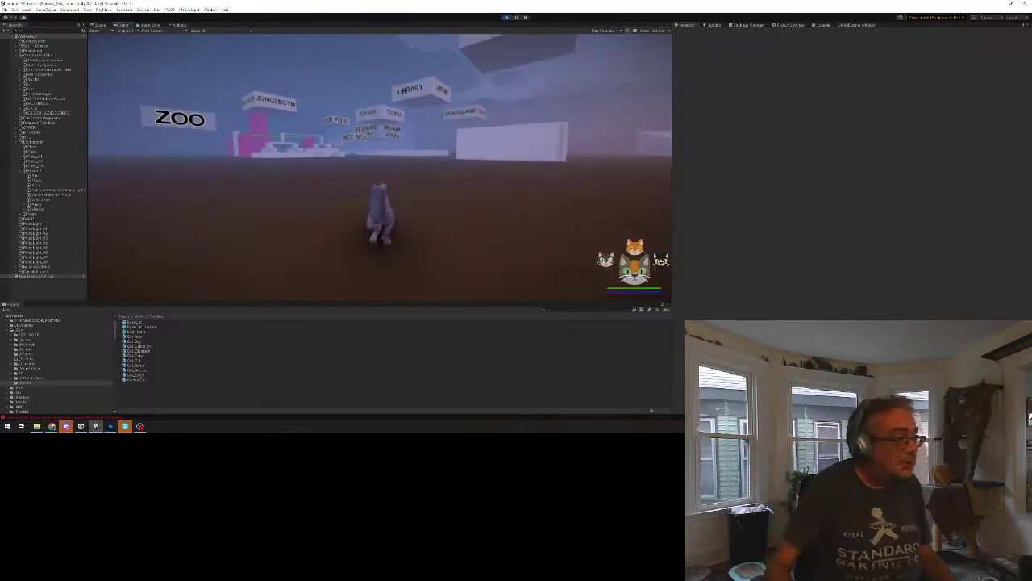
{"action": "key", "text": "d"}
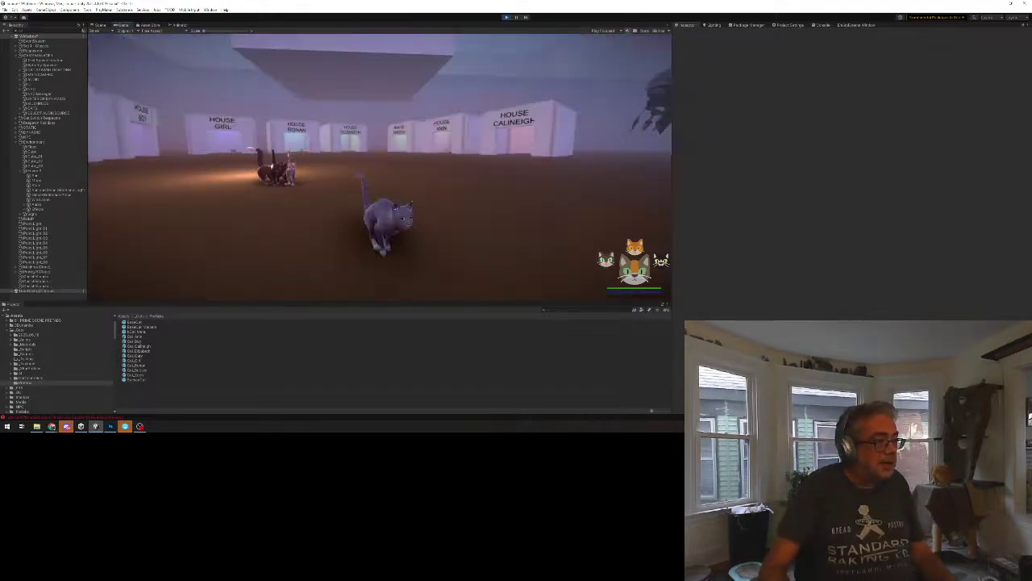
{"action": "key", "text": "w"}
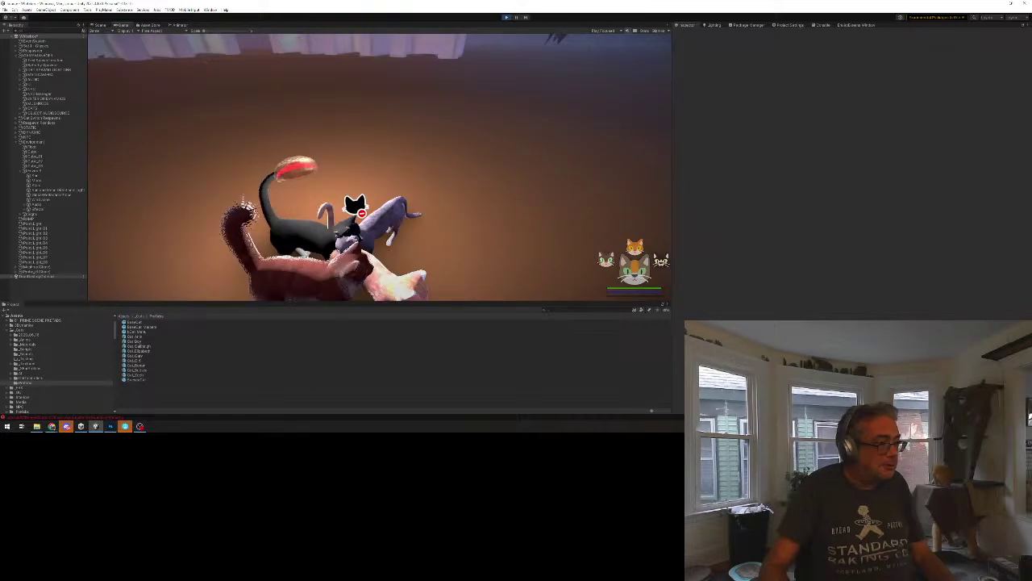
{"action": "key", "text": "w"}
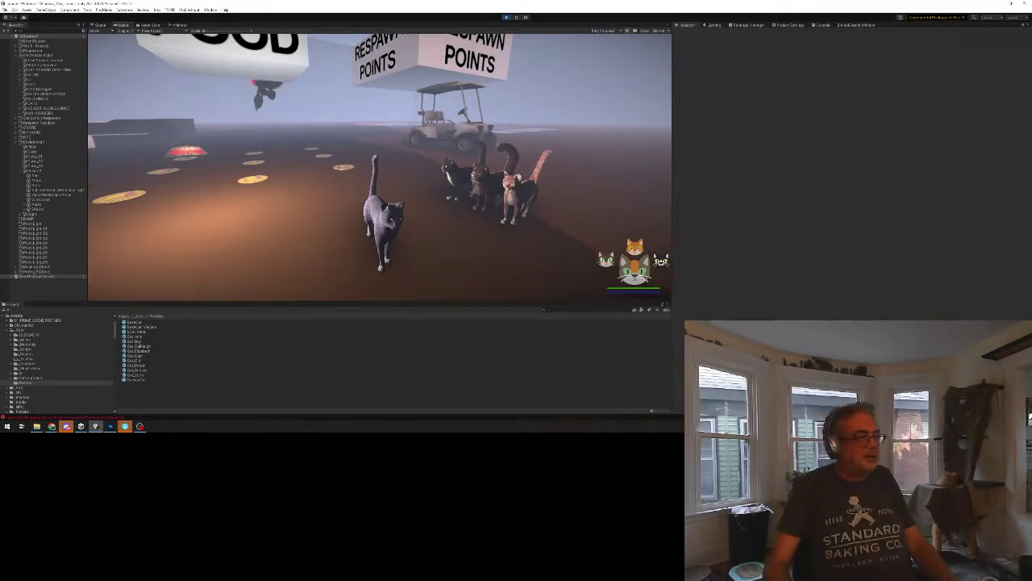
Walk the cat among the yellow food plates near the respawn points to test the food area.
{"action": "key", "text": "w"}
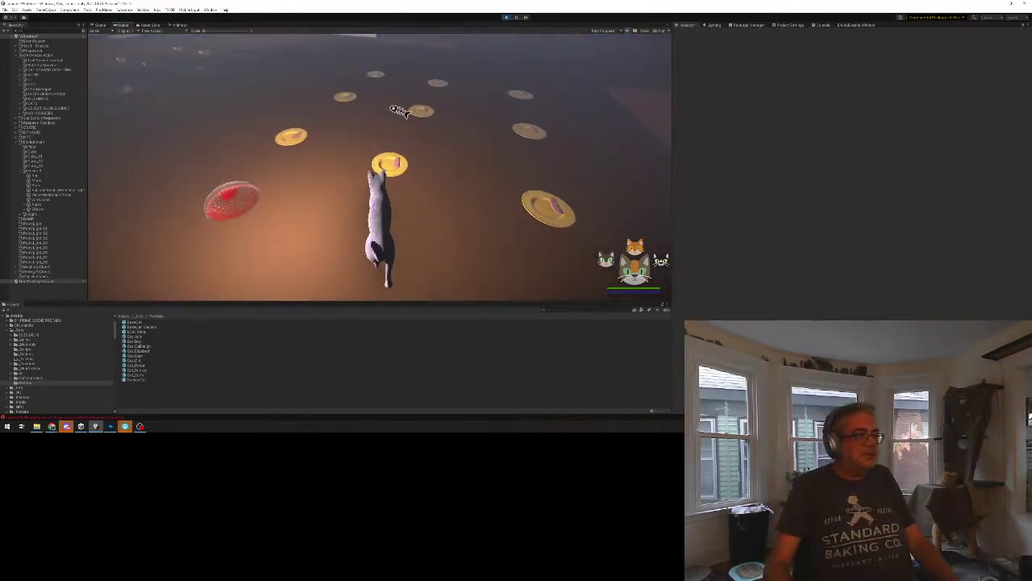
{"action": "key", "text": "w"}
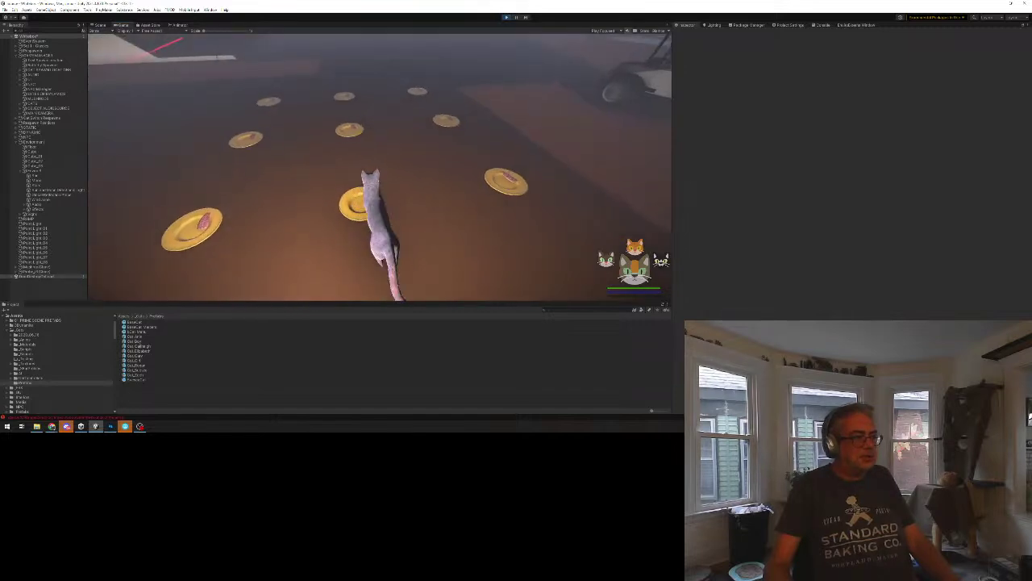
{"action": "key", "text": "w"}
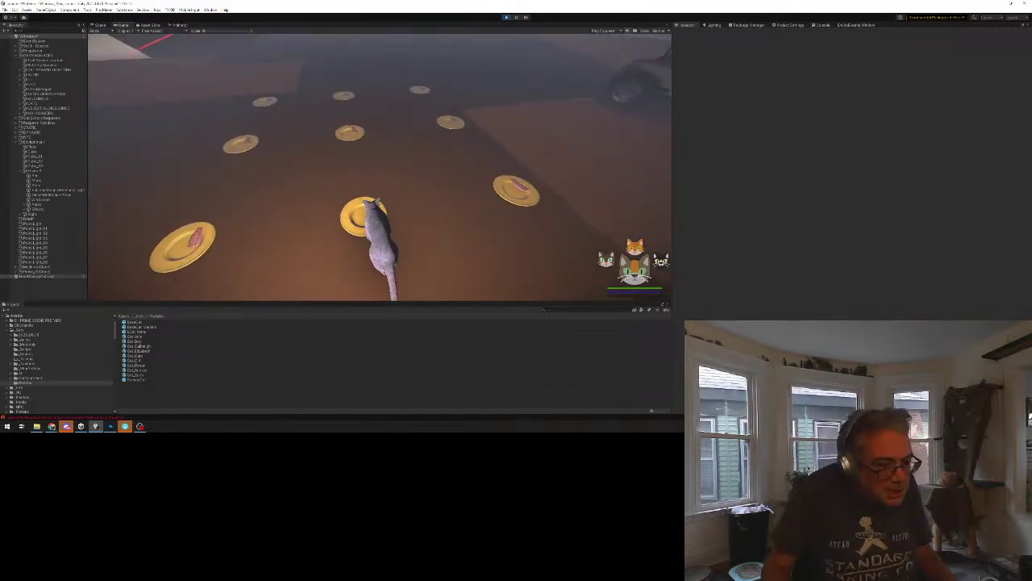
{"action": "key", "text": "w"}
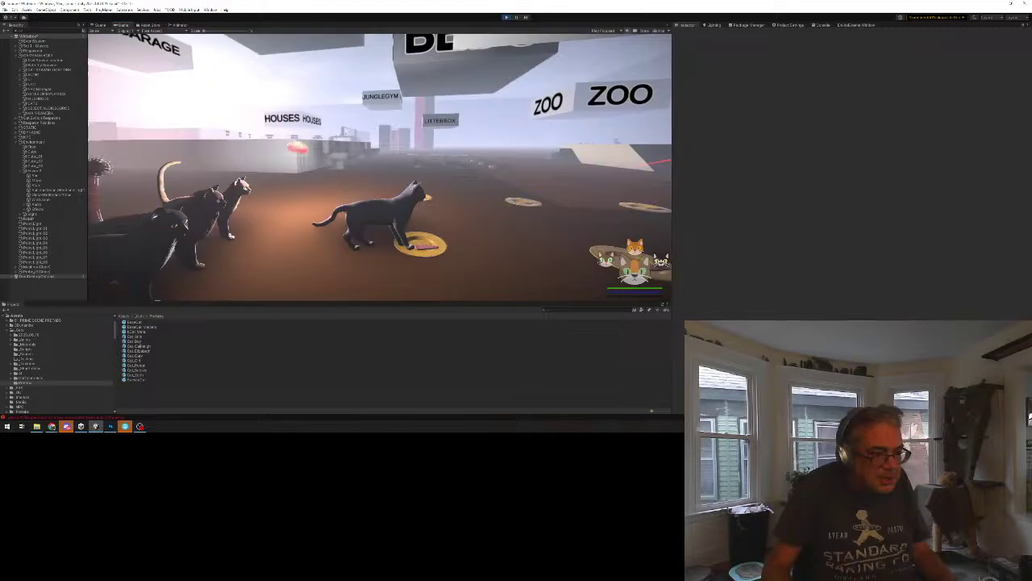
Run the cat along the row of toilets and over the low sill into the walled play pen.
{"action": "key", "text": "w"}
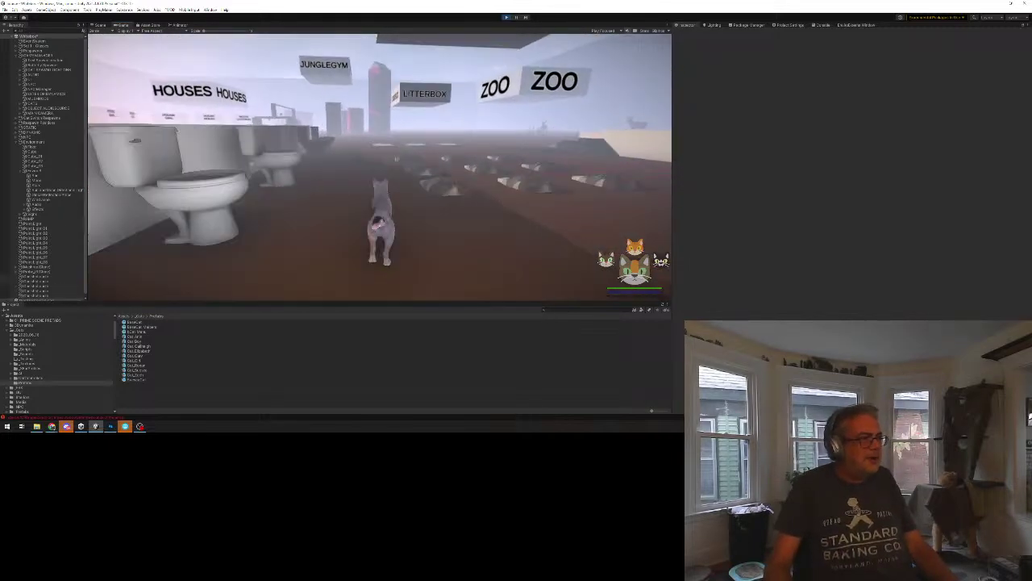
{"action": "key", "text": "w"}
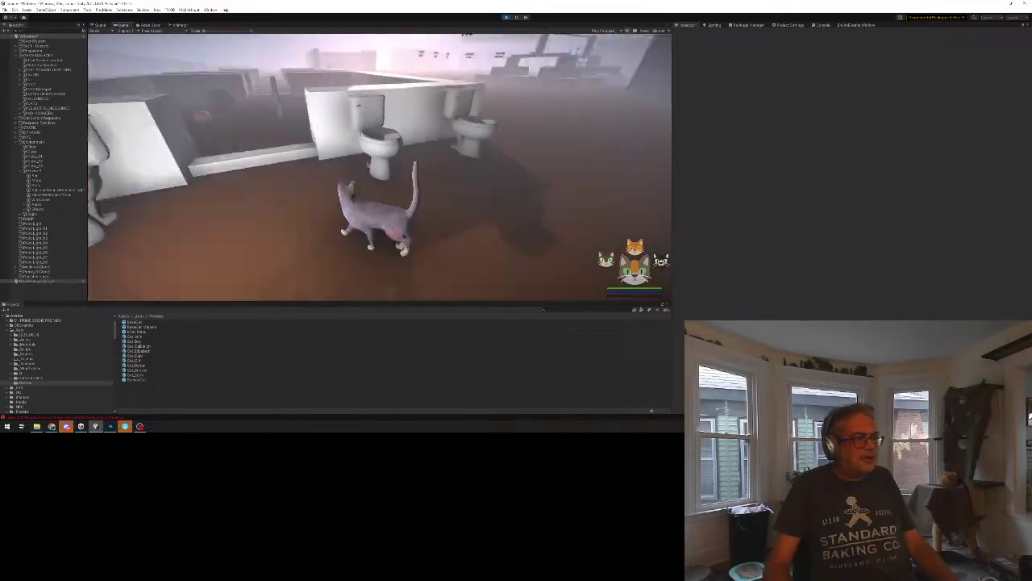
{"action": "key", "text": "w"}
{"action": "key", "text": "a"}
{"action": "key", "text": "w"}
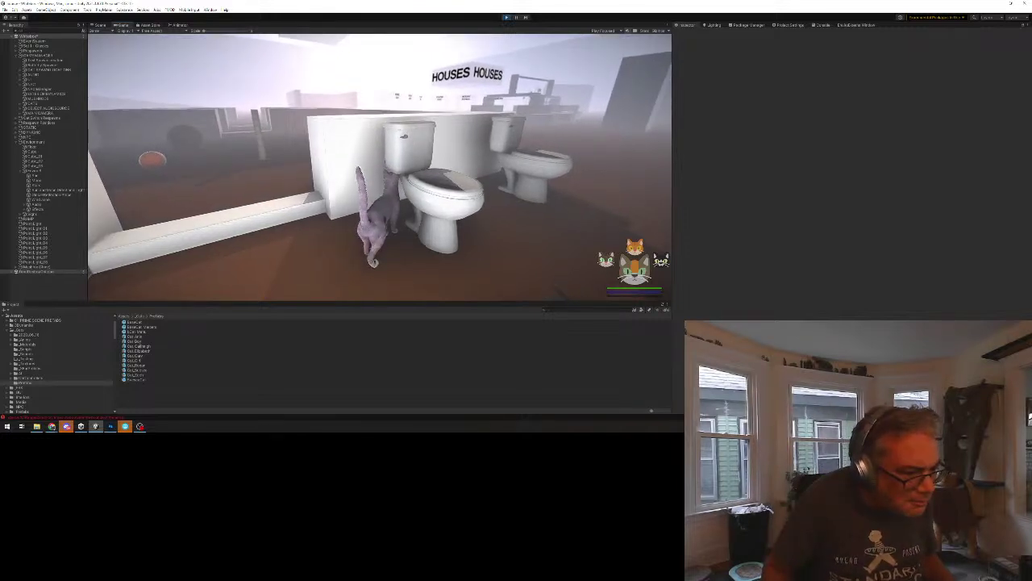
{"action": "key", "text": "a"}
{"action": "key", "text": "w"}
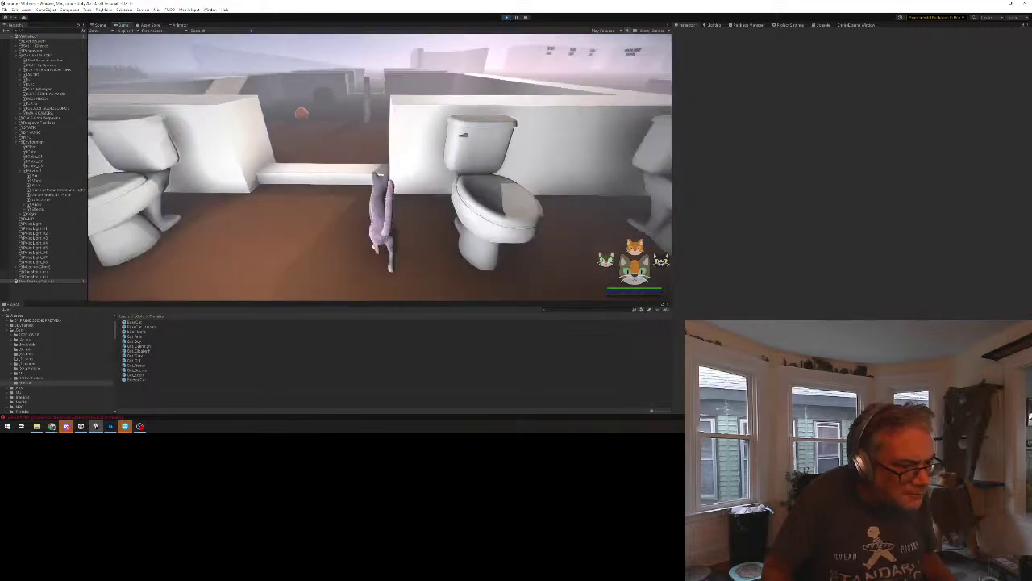
{"action": "key", "text": "w"}
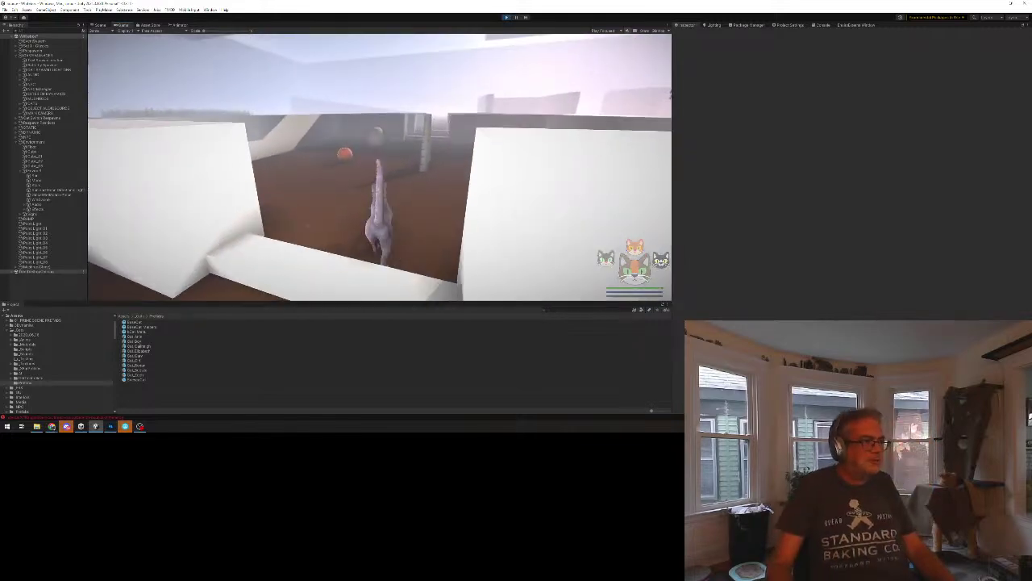
Push the orange ball and knock down the toilet-paper pyramid with the cat, and leave the pen.
{"action": "key", "text": "w"}
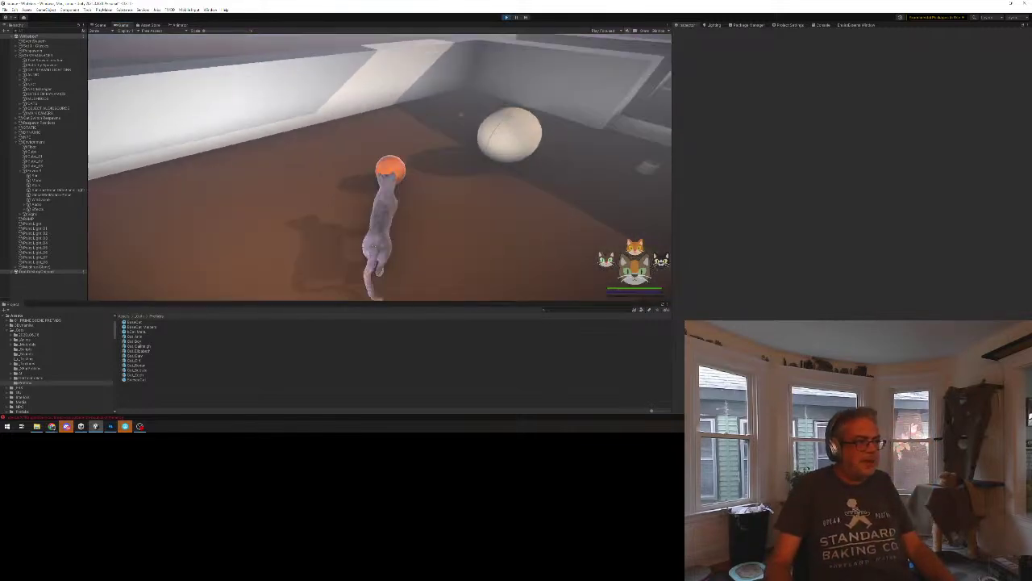
{"action": "key", "text": "w"}
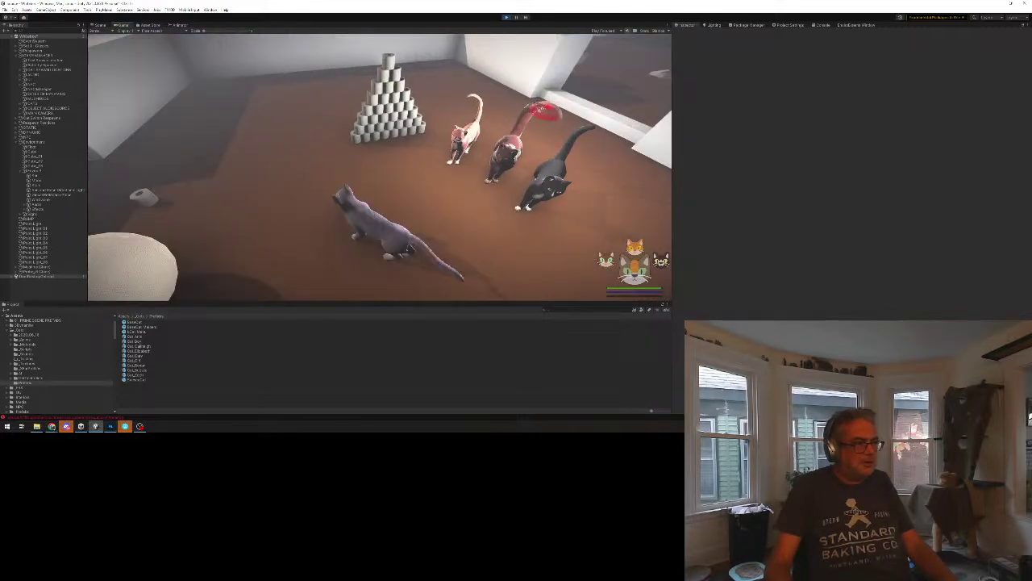
{"action": "key", "text": "w"}
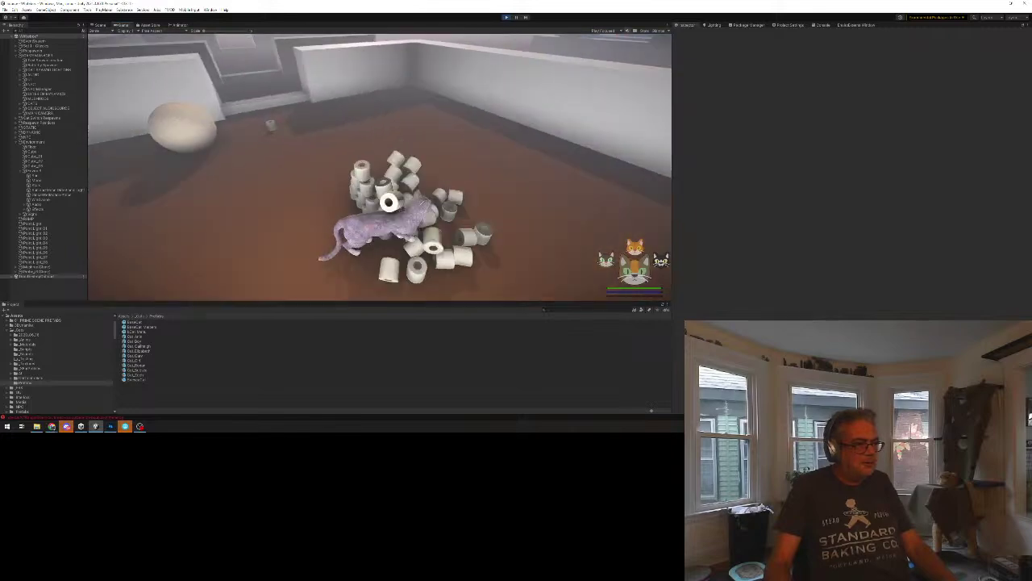
{"action": "key", "text": "w"}
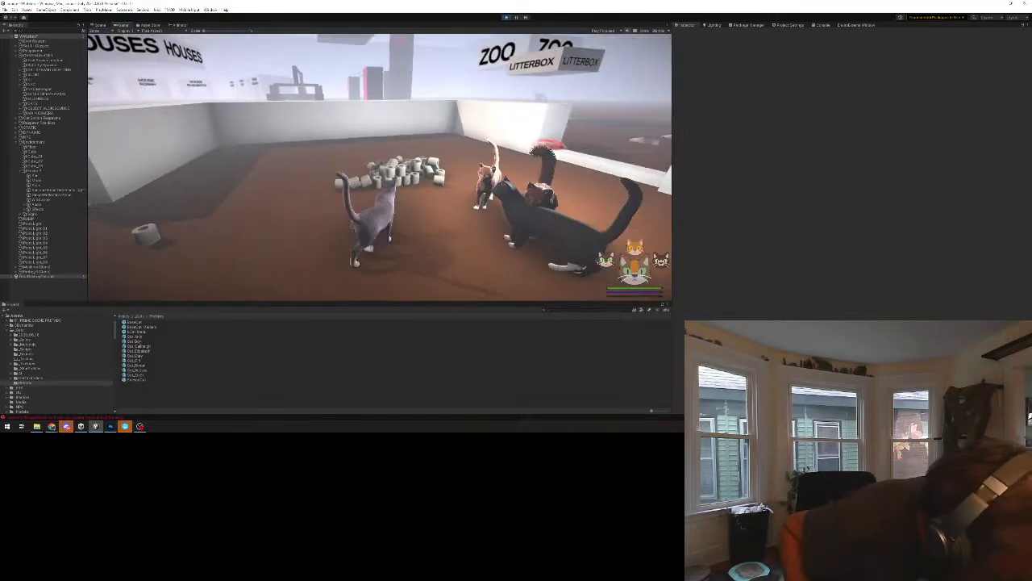
{"action": "key", "text": "w"}
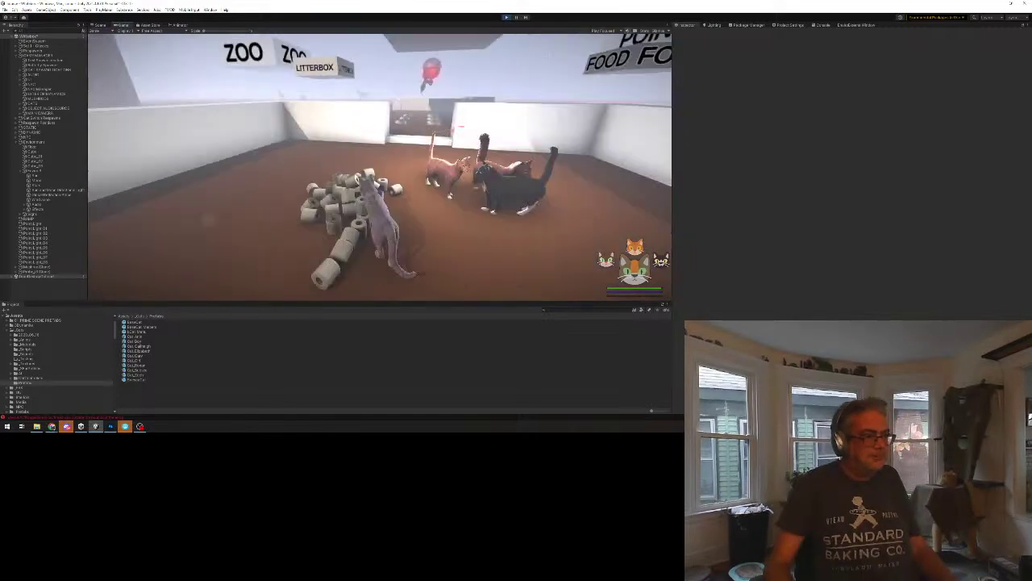
{"action": "key", "text": "a"}
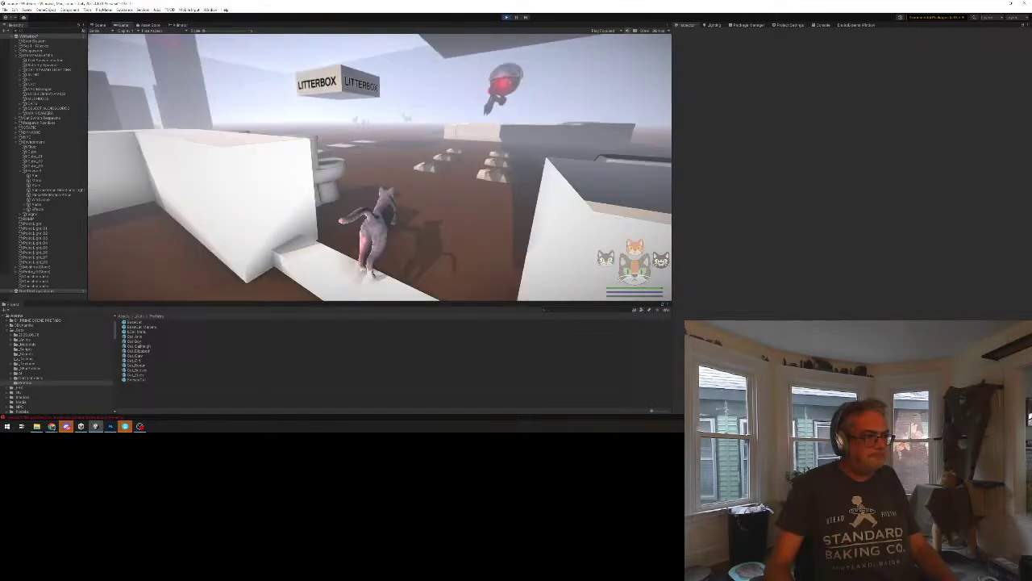
Open the cat selection map and switch the played cat to Calihaigh.
{"action": "key", "text": "Tab"}
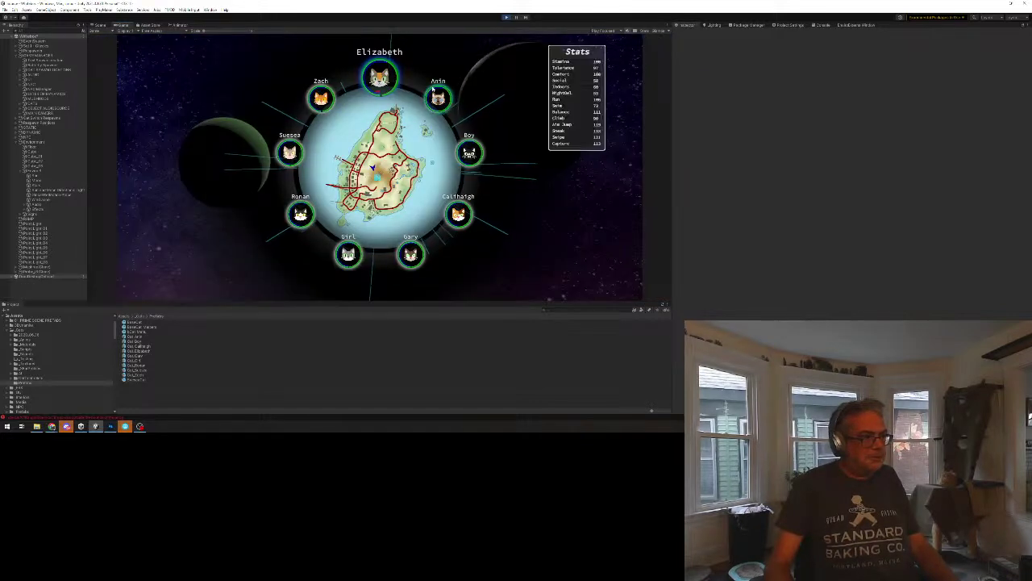
{"action": "mouse_move", "coordinate": [466, 212]}
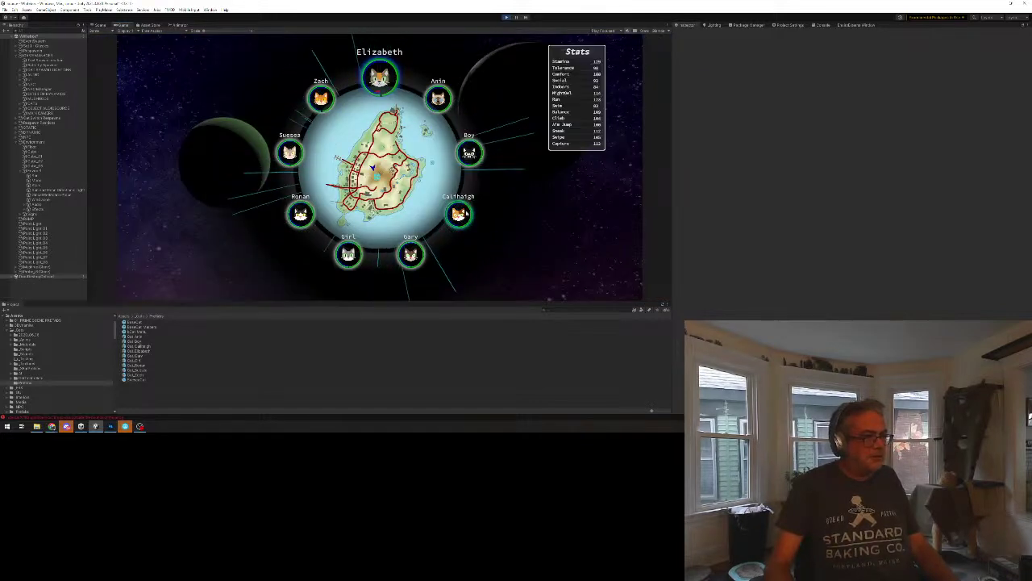
{"action": "left_click", "coordinate": [459, 214]}
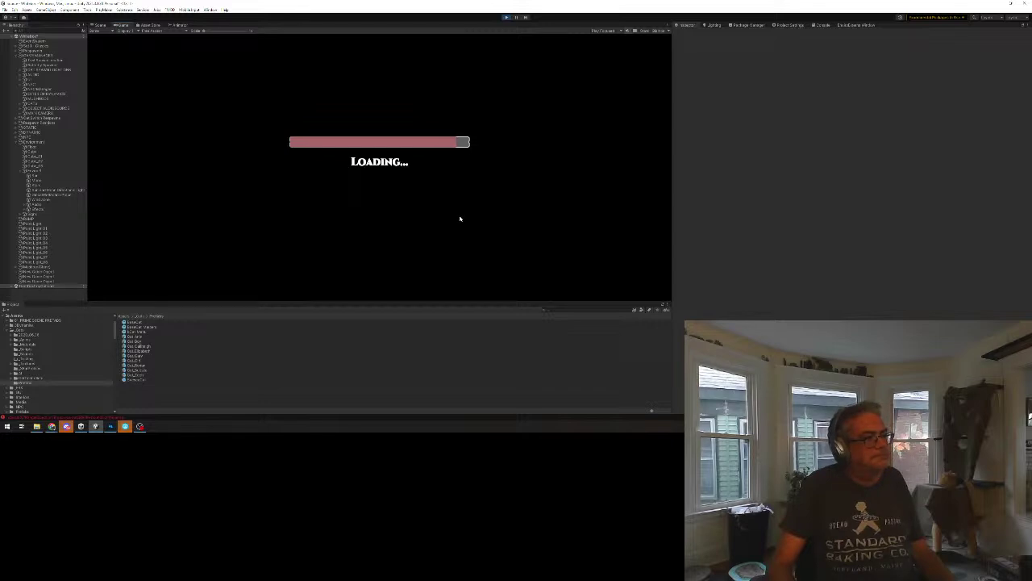
Run Calihaigh out of the starting house and recruit the first two companion cats from the houses before House Elizabeth.
{"action": "key", "text": "w"}
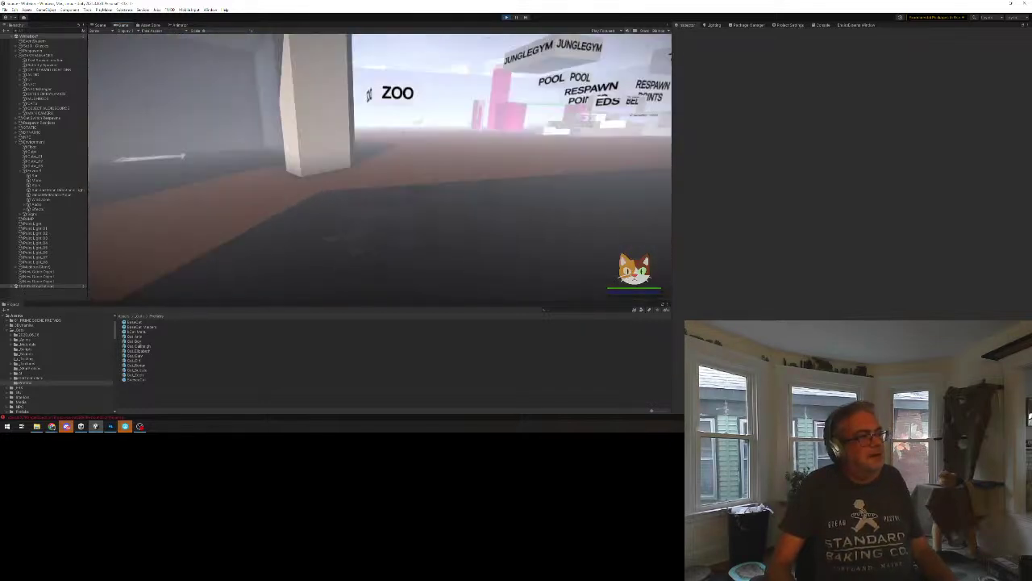
{"action": "key", "text": "w"}
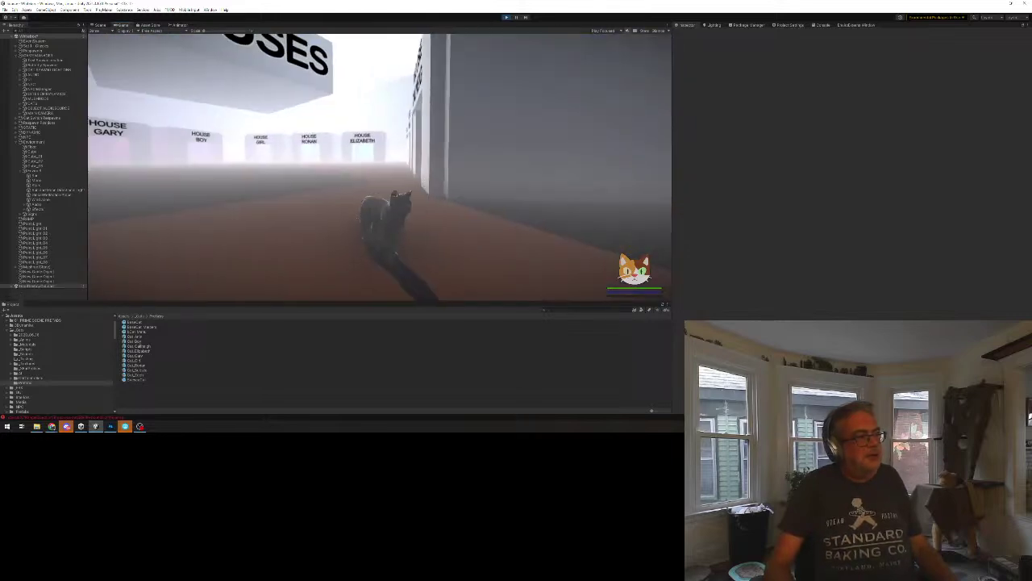
{"action": "key", "text": "w"}
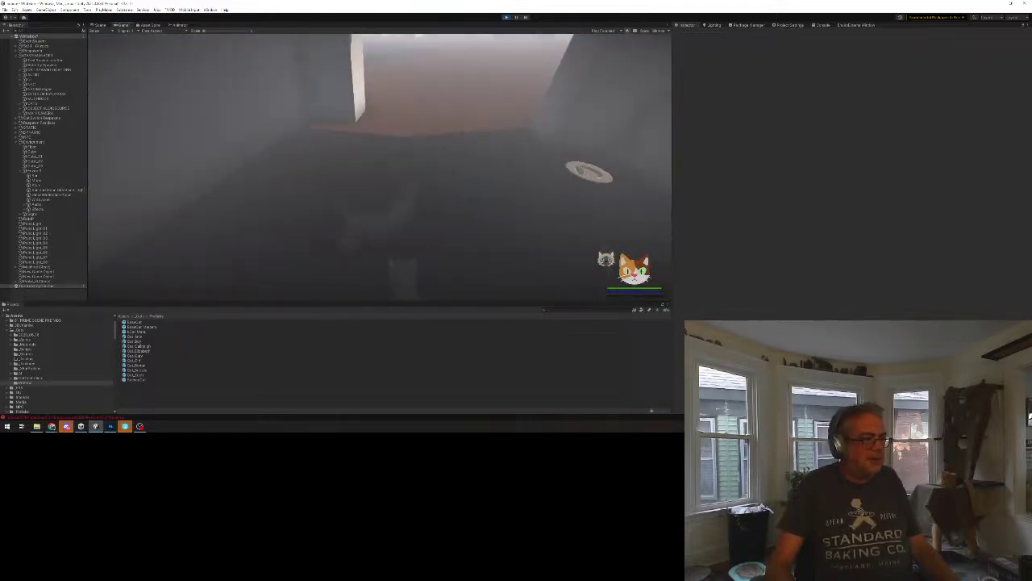
{"action": "key", "text": "w"}
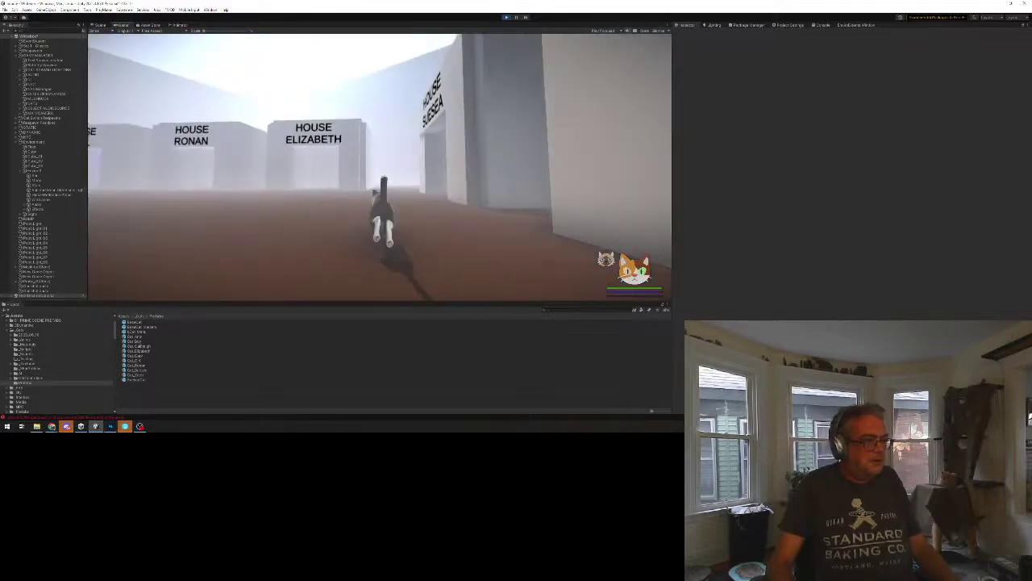
{"action": "key", "text": "w"}
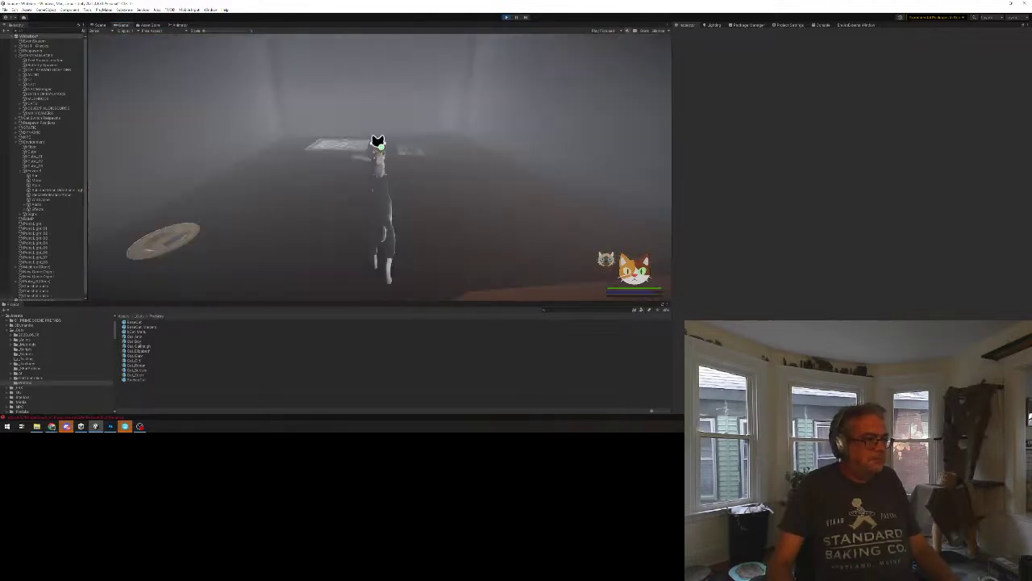
{"action": "key", "text": "w"}
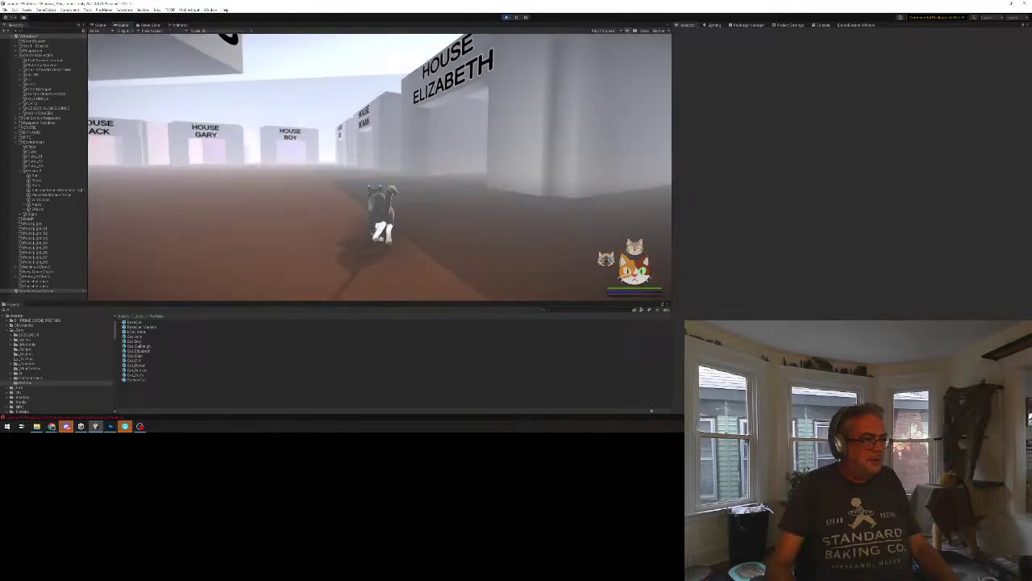
Run past House Girl into House Boy, recruit a third companion cat there, and head back outside.
{"action": "key", "text": "w"}
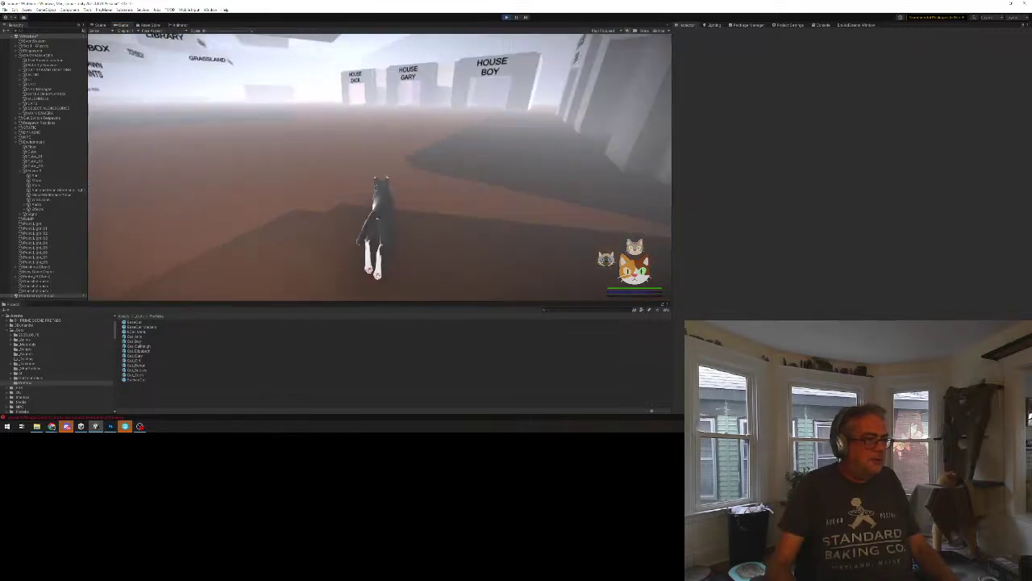
{"action": "key", "text": "w"}
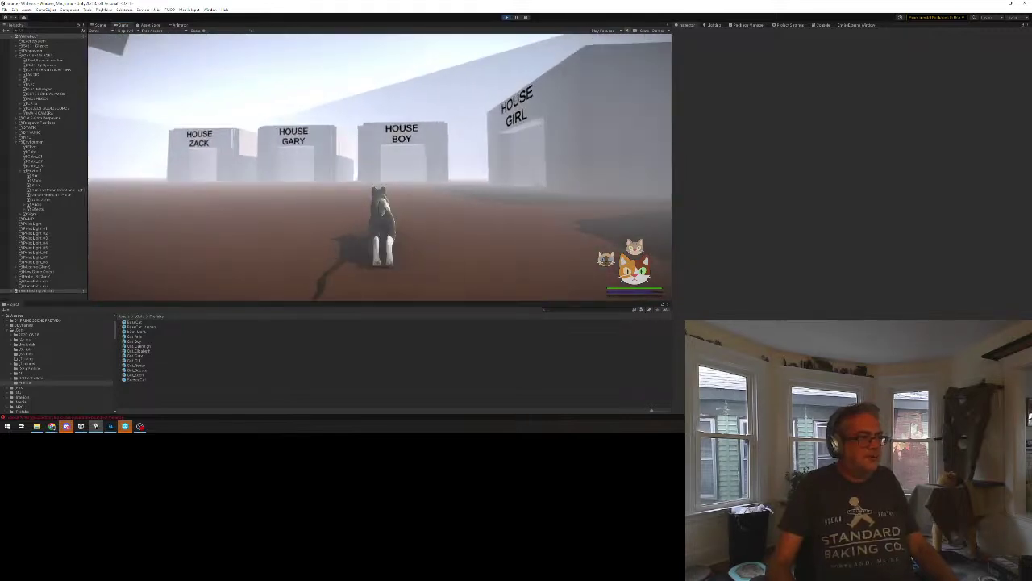
{"action": "key", "text": "w"}
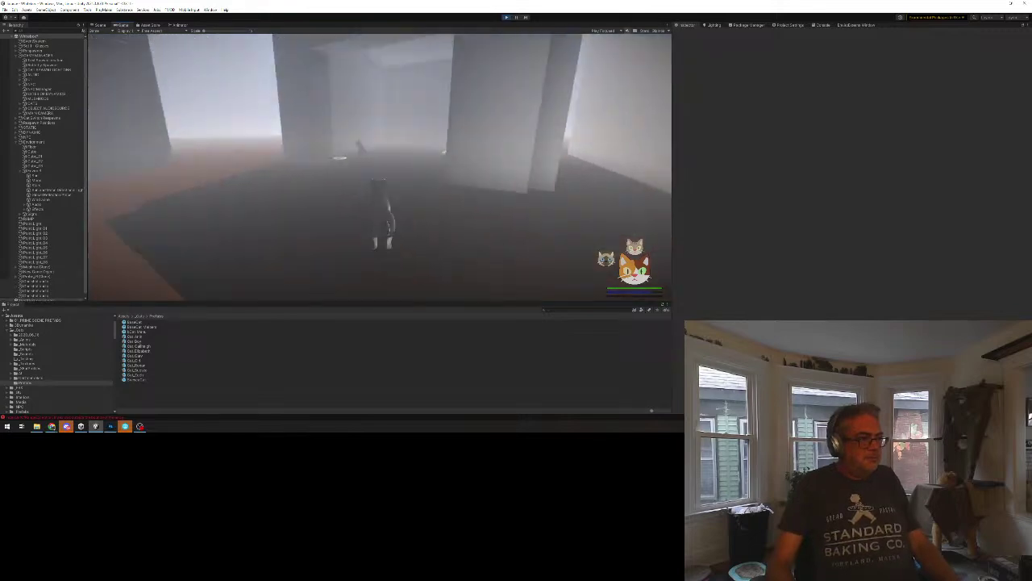
{"action": "key", "text": "w"}
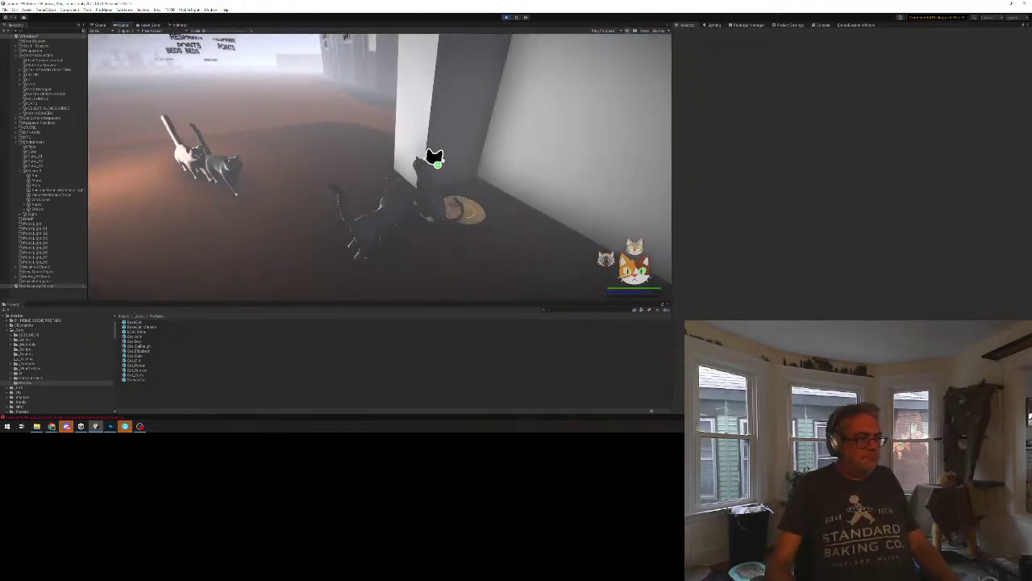
{"action": "key", "text": "w"}
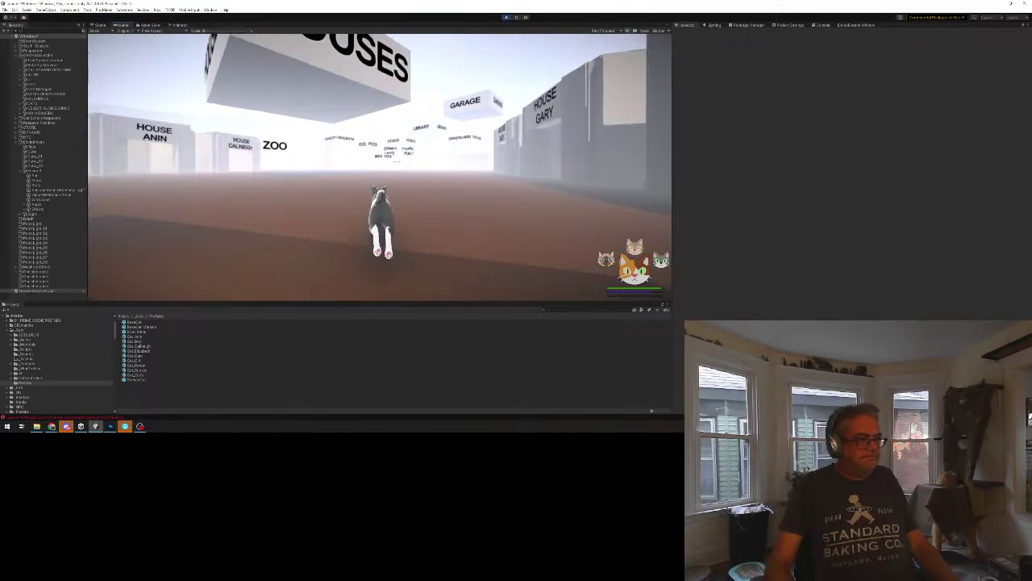
Check the cat selection map and Calihaigh's stats, and return to play without switching cats.
{"action": "key", "text": "w"}
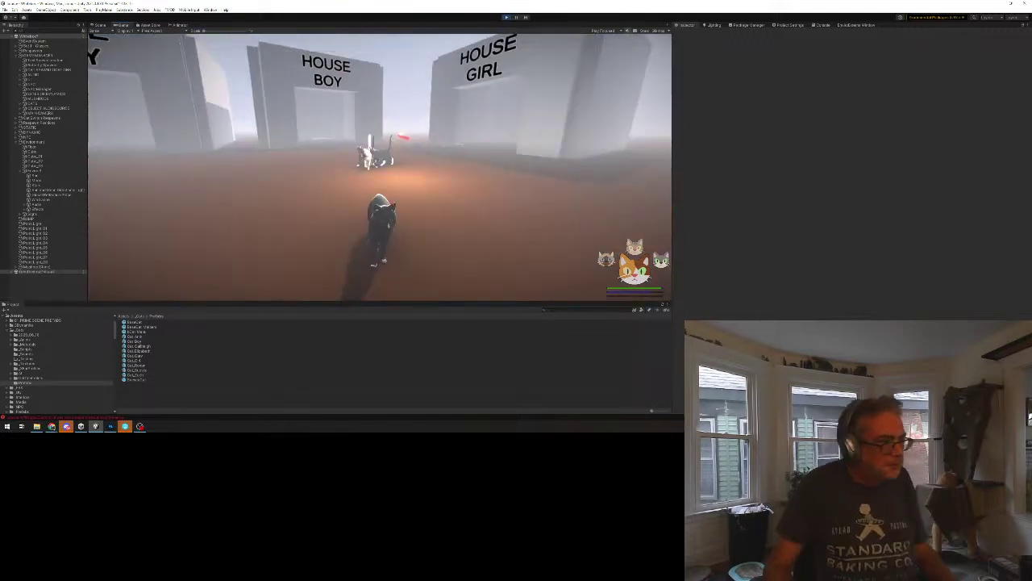
{"action": "key", "text": "Tab"}
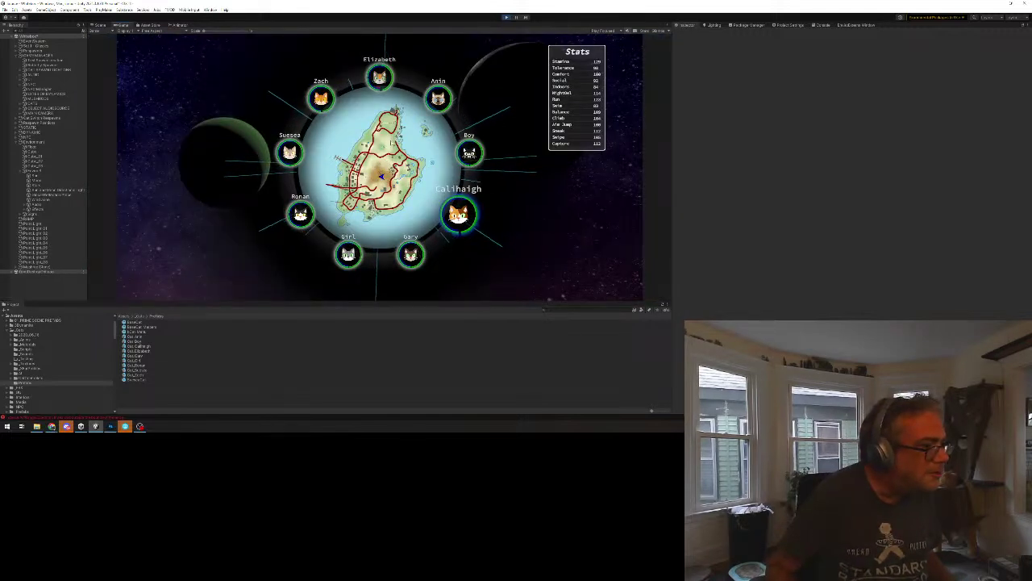
{"action": "key", "text": "Tab"}
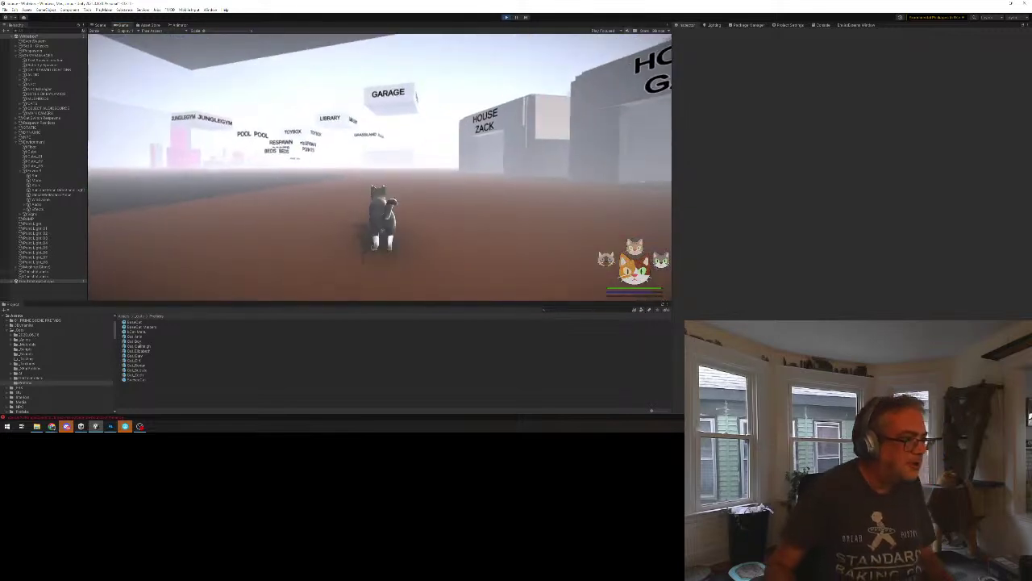
Run the cat past House Zack to the garage and board the golf cart parked inside.
{"action": "key", "text": "w"}
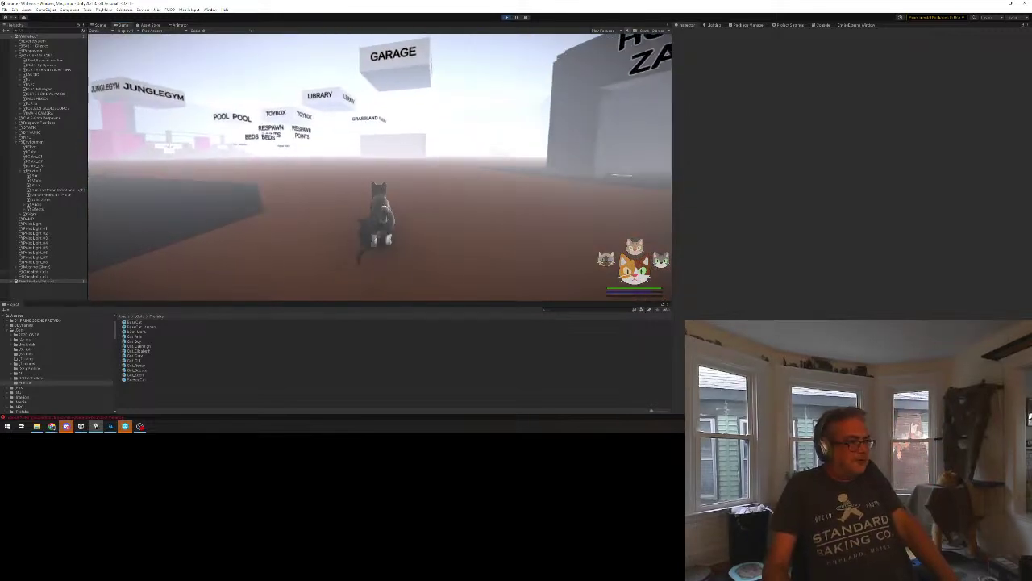
{"action": "key", "text": "w"}
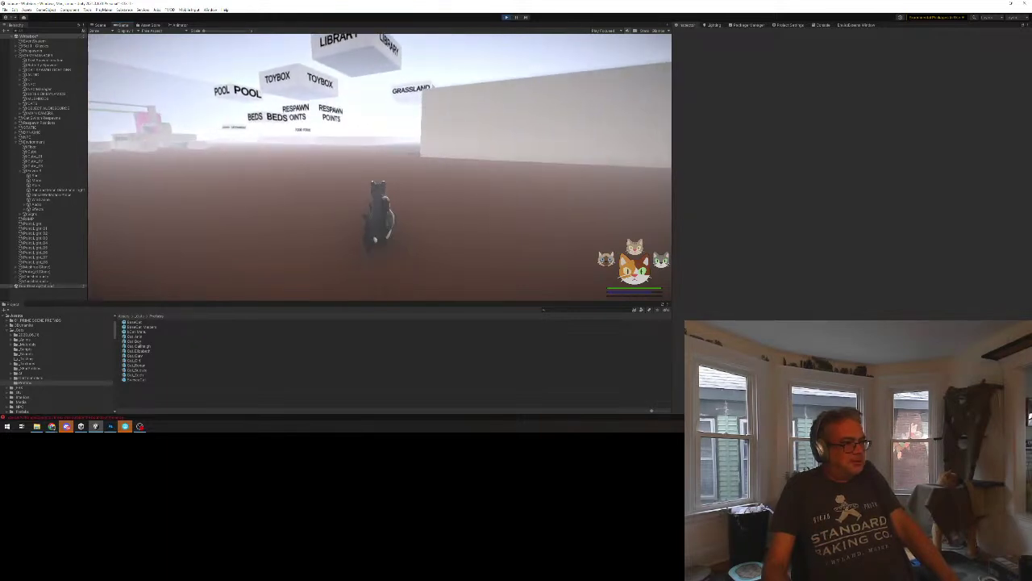
{"action": "key", "text": "w"}
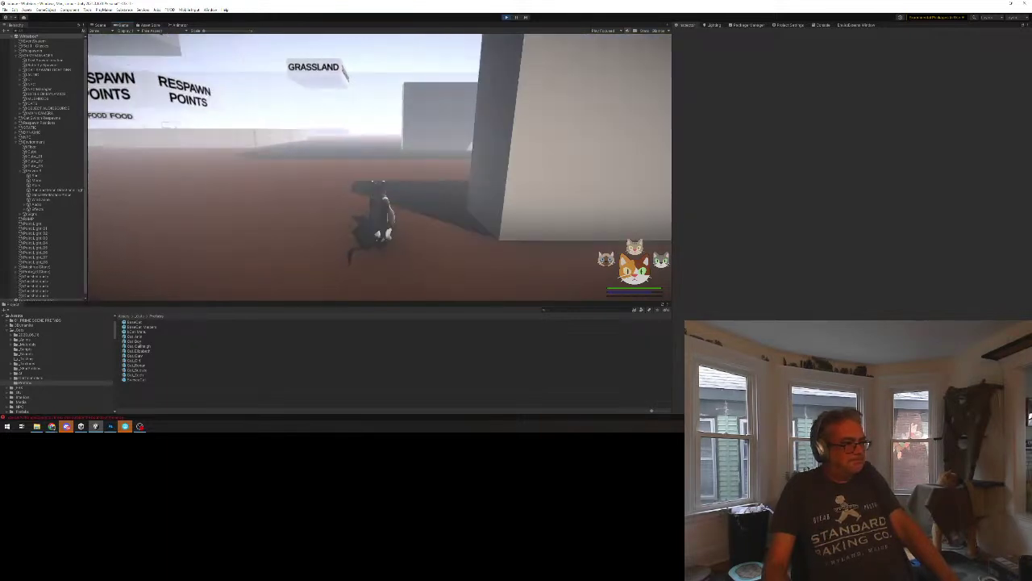
{"action": "key", "text": "w"}
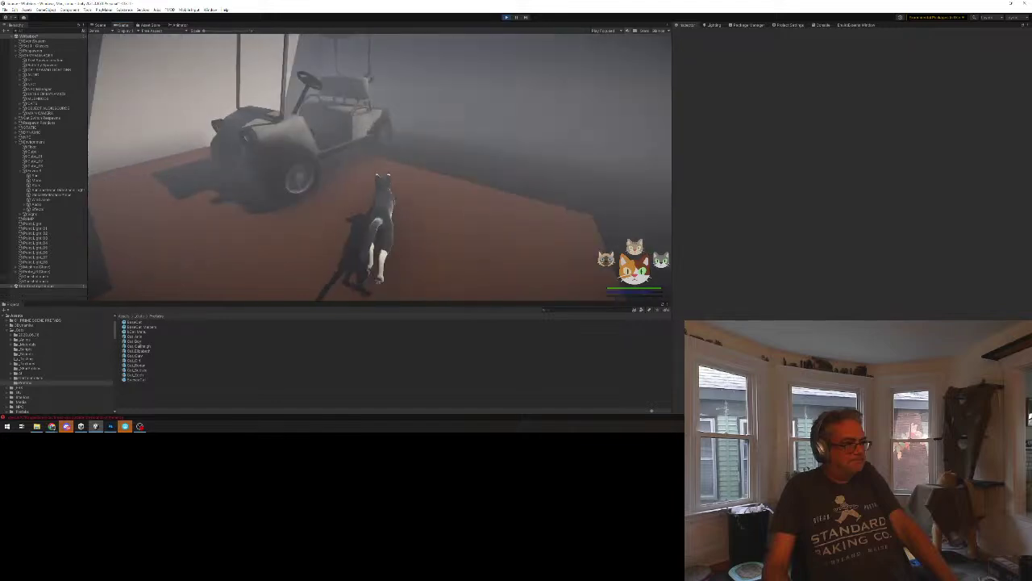
{"action": "key", "text": "e"}
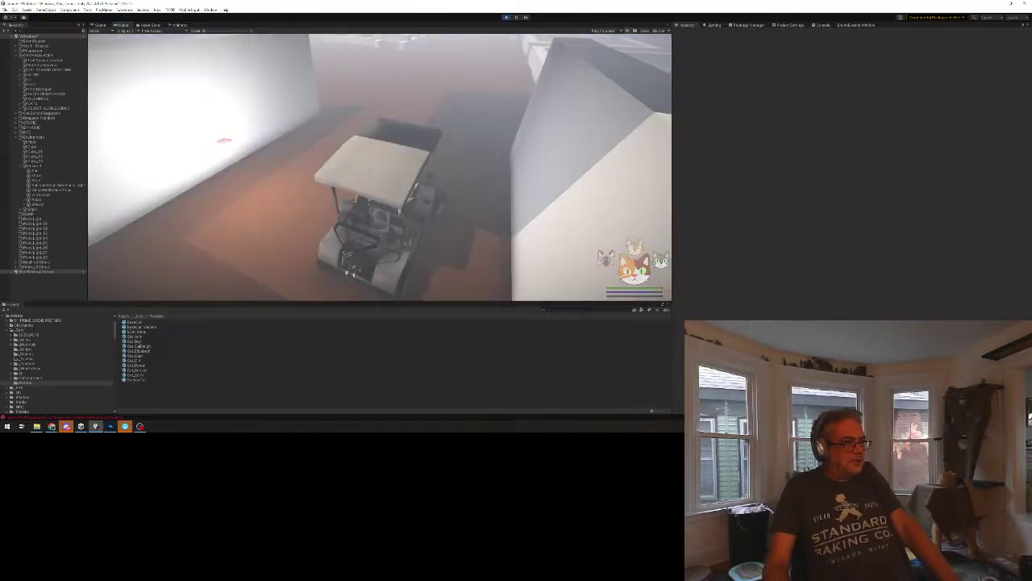
Drive the golf cart out of the garage toward the zoo and turn it beside the pool near the litterbox area.
{"action": "key", "text": "w"}
{"action": "key", "text": "w"}
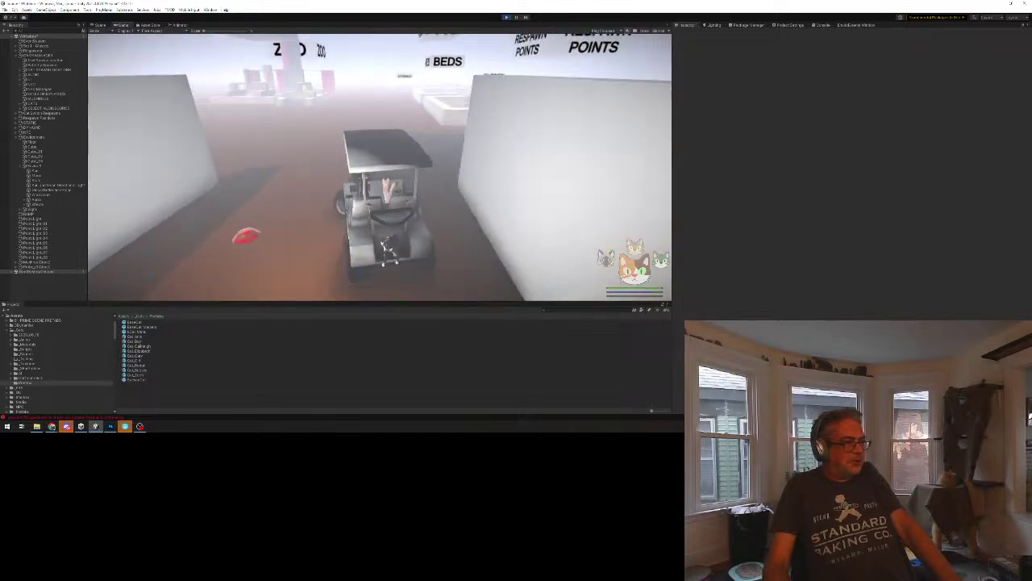
{"action": "key", "text": "w"}
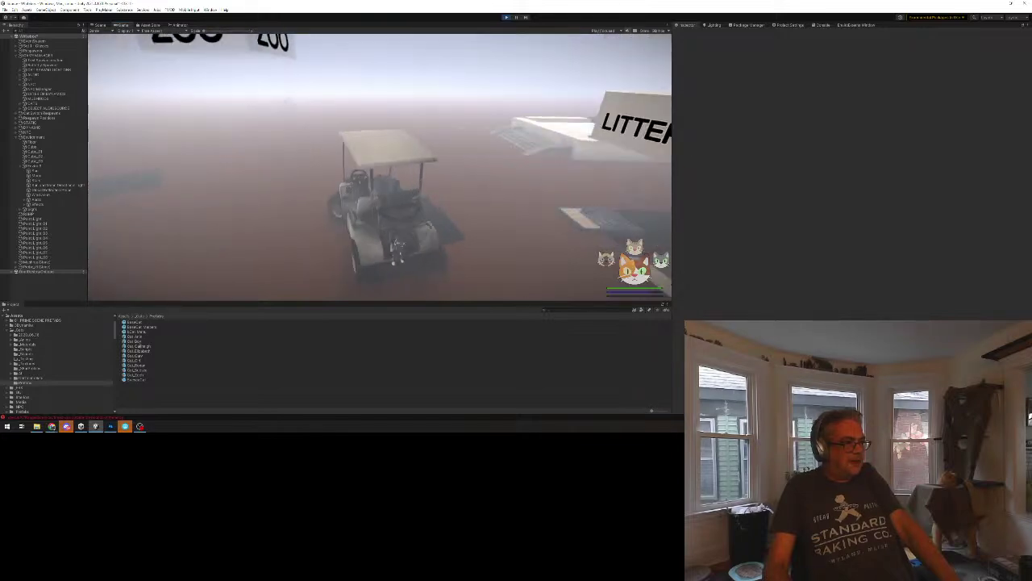
{"action": "key", "text": "w"}
{"action": "key", "text": "d"}
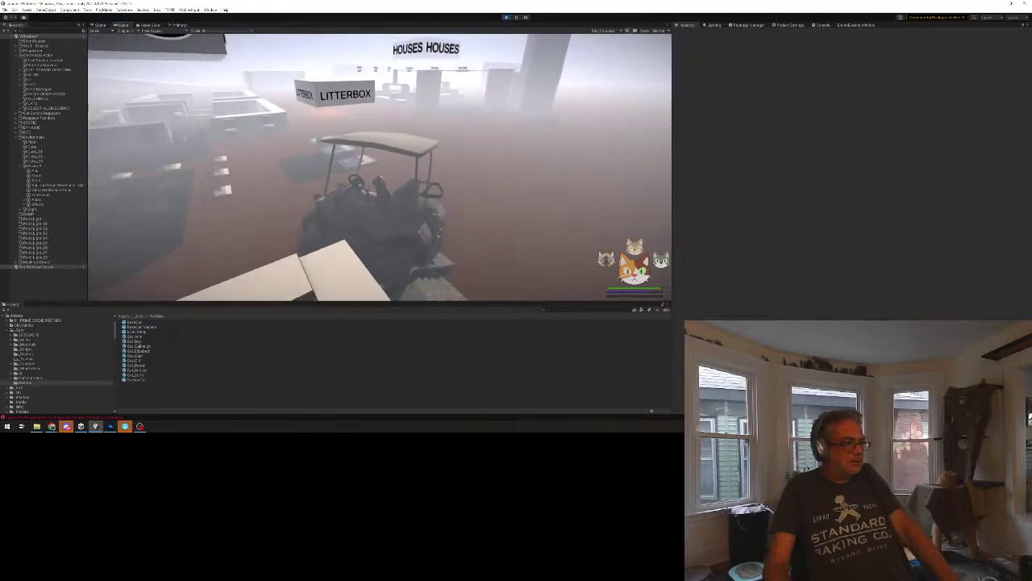
Drive the golf cart along the pool and past the food plates, and get out beyond the food area.
{"action": "key", "text": "a"}
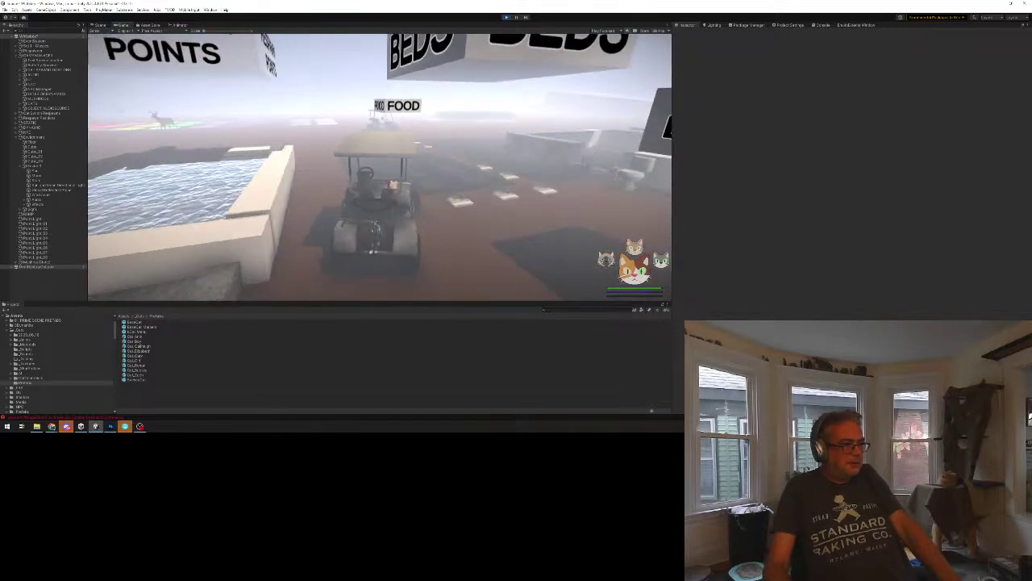
{"action": "key", "text": "w"}
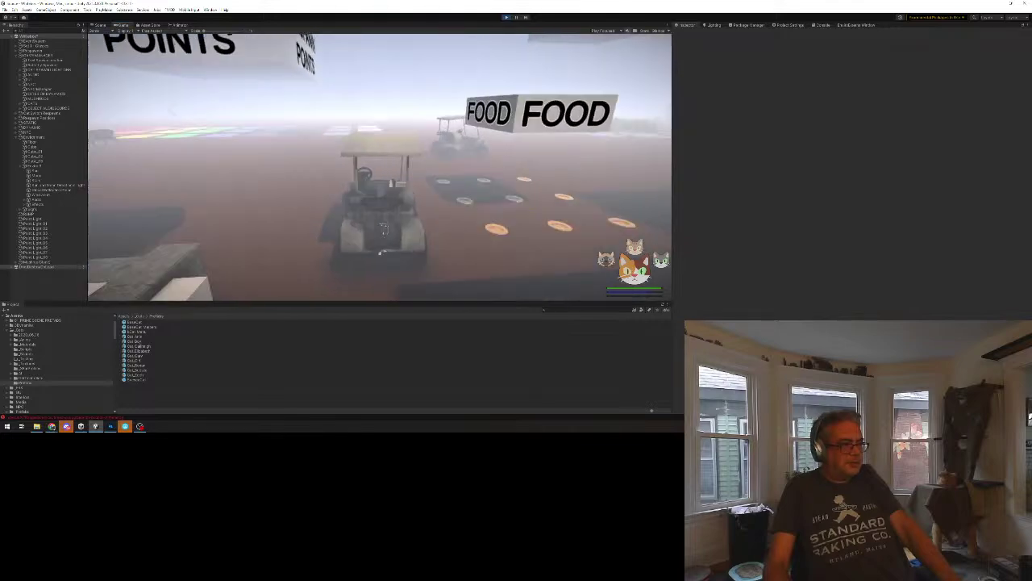
{"action": "key", "text": "w"}
{"action": "key", "text": "e"}
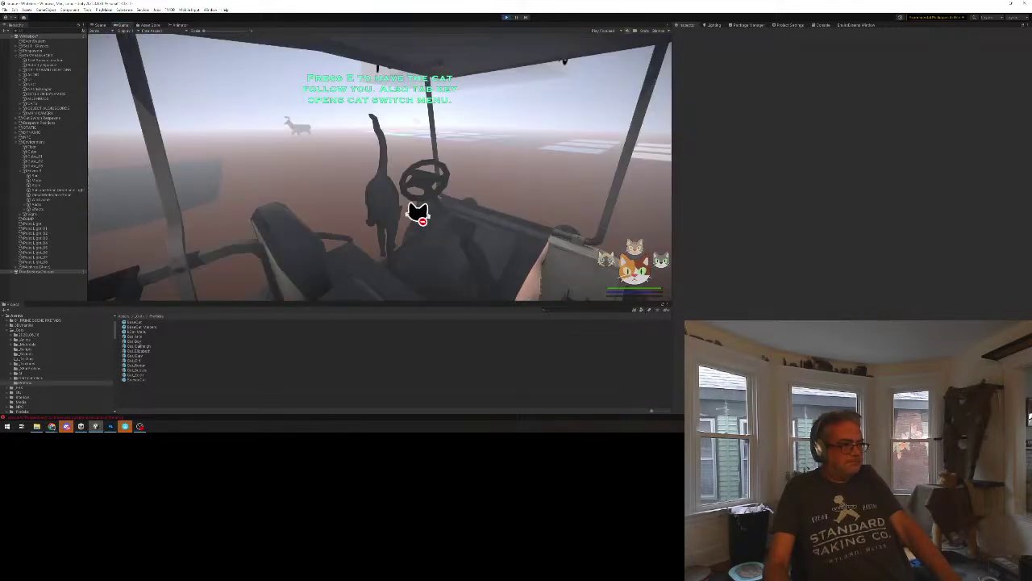
Run the cat around the parked golf carts and back past the food plates to the beds and litter boxes.
{"action": "key", "text": "w"}
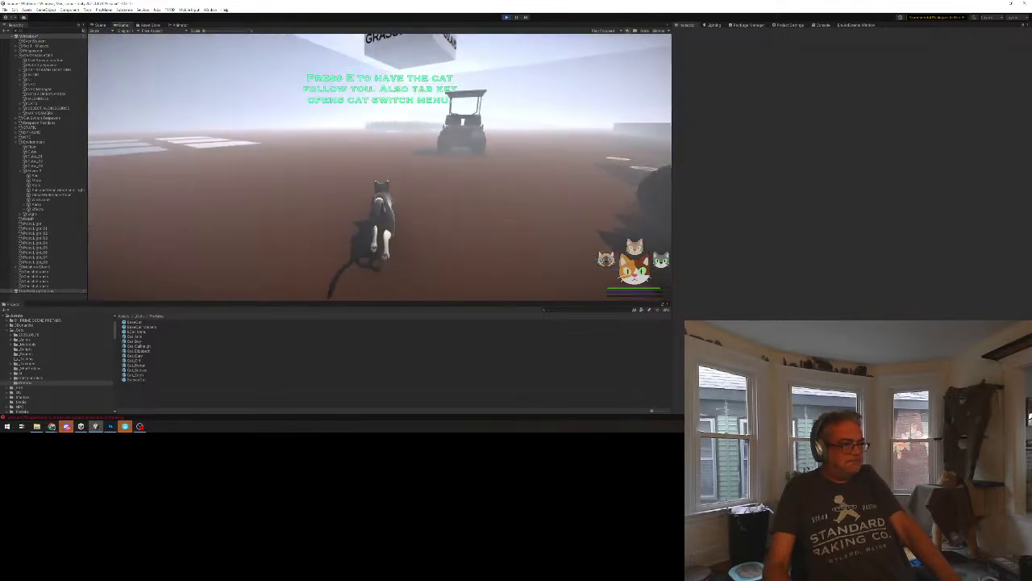
{"action": "key", "text": "w"}
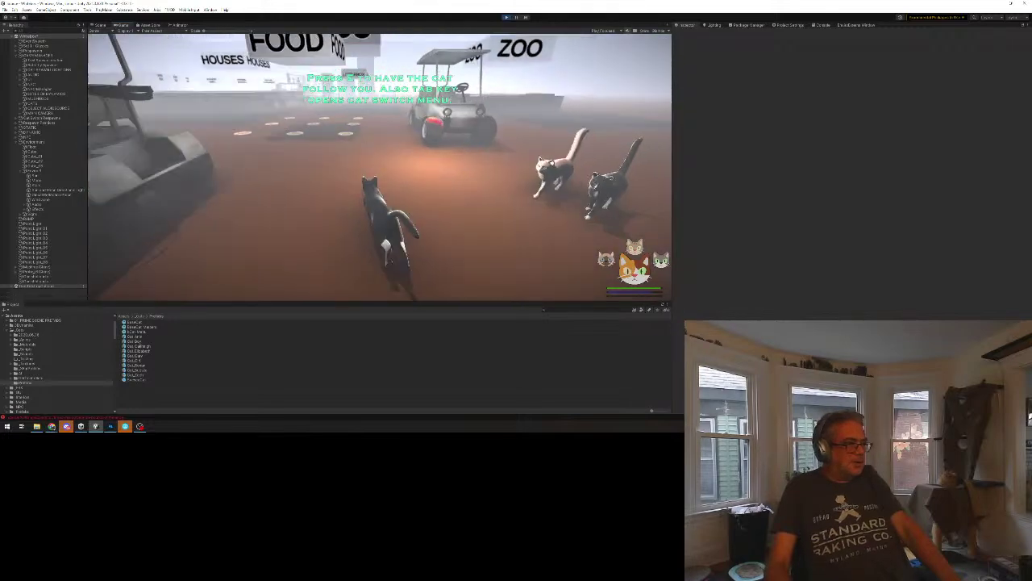
{"action": "key", "text": "w"}
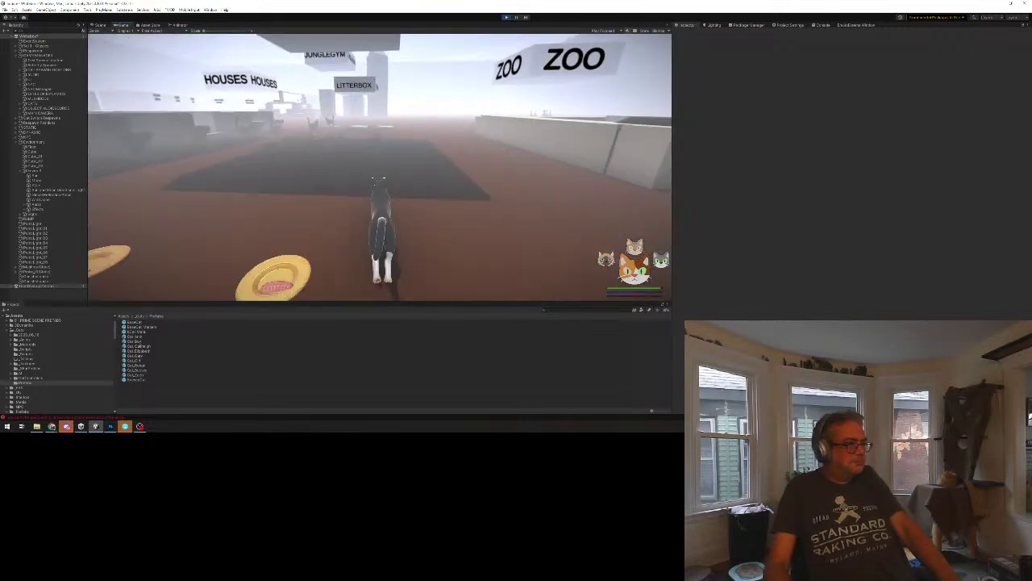
{"action": "key", "text": "w"}
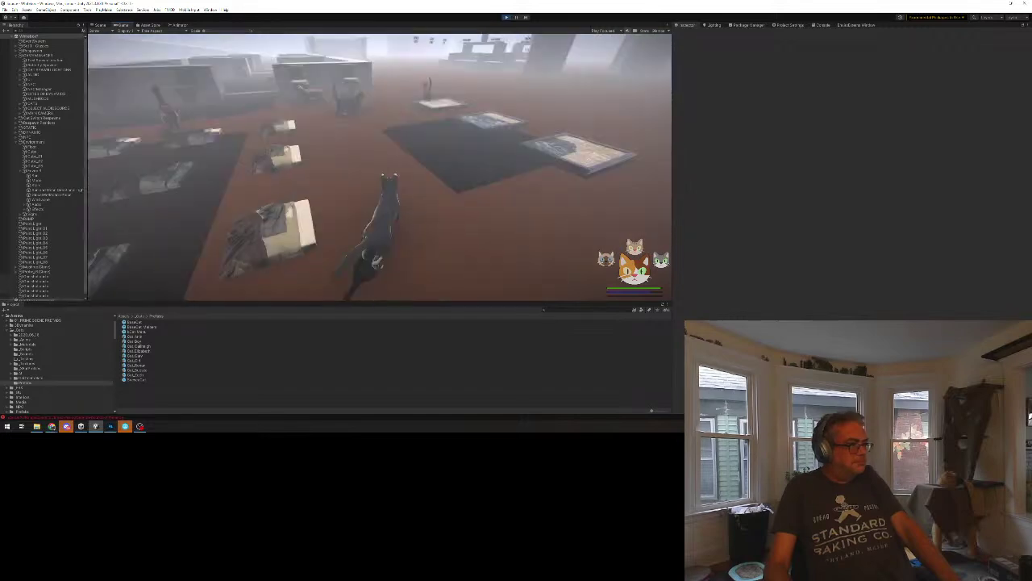
{"action": "key", "text": "w"}
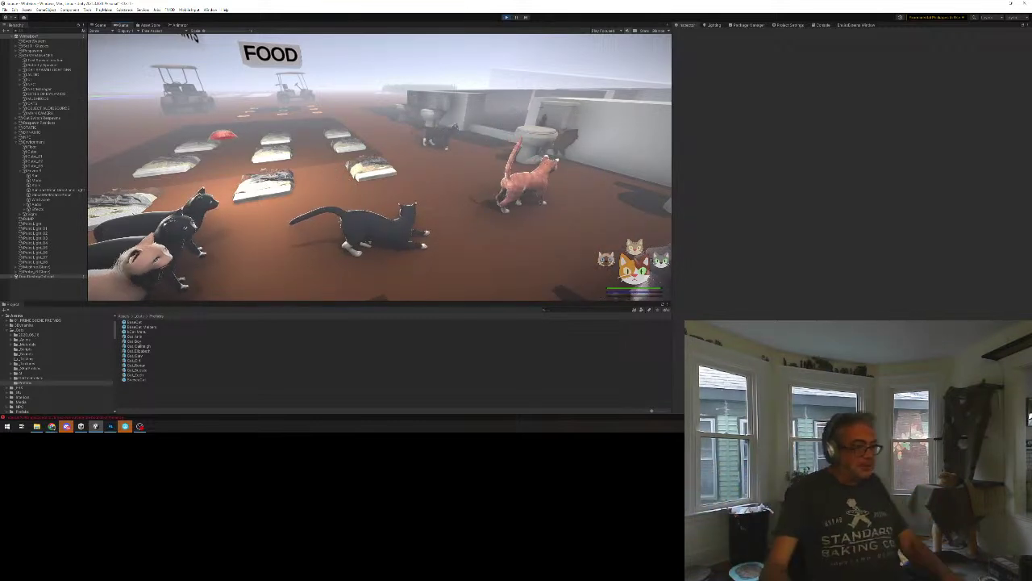
Examine the companion and roaming cats gathered around the beds, toilets and litter boxes from several angles.
{"action": "key", "text": "d"}
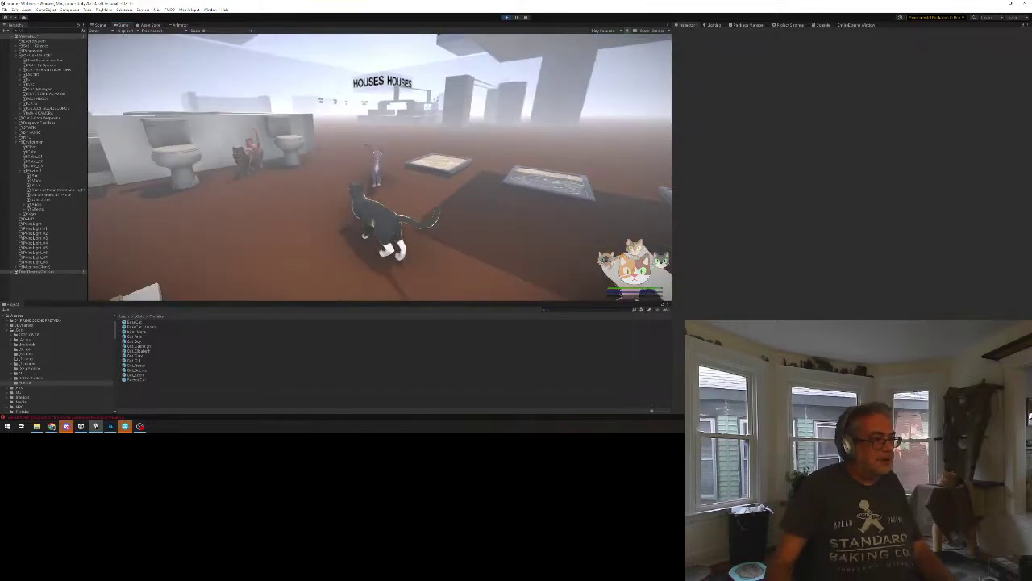
{"action": "key", "text": "a"}
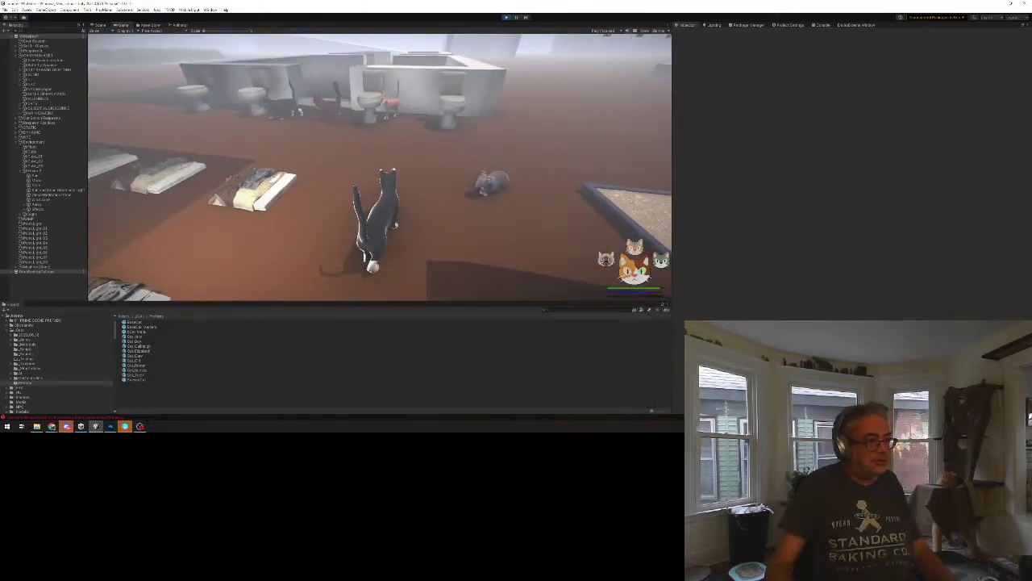
{"action": "key", "text": "a"}
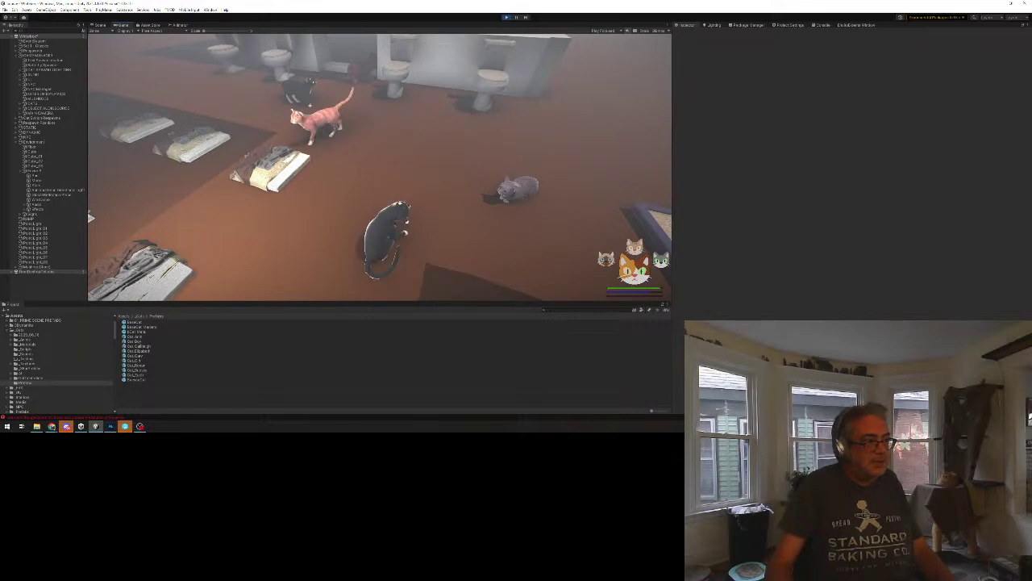
{"action": "key", "text": "a"}
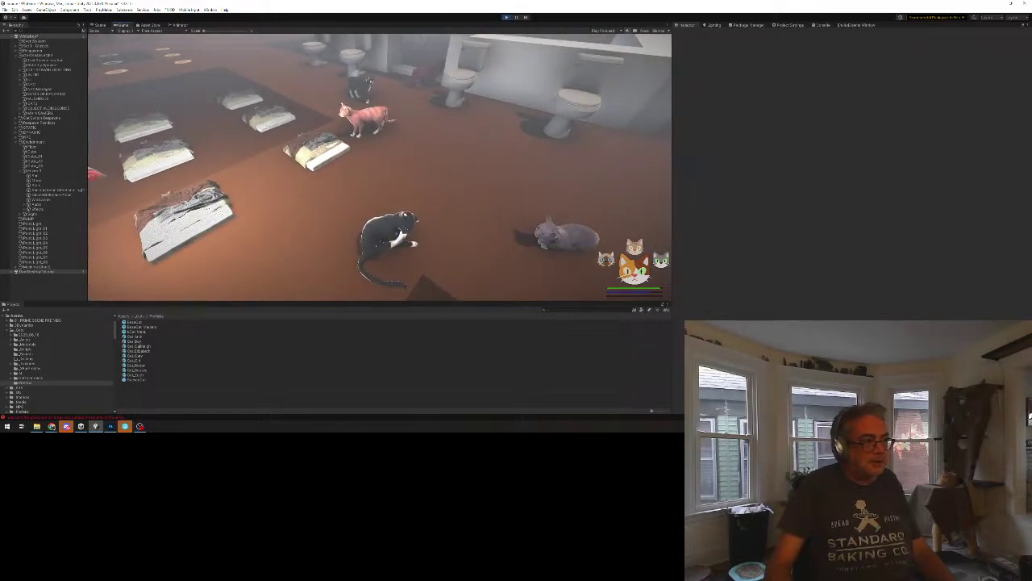
{"action": "key", "text": "a"}
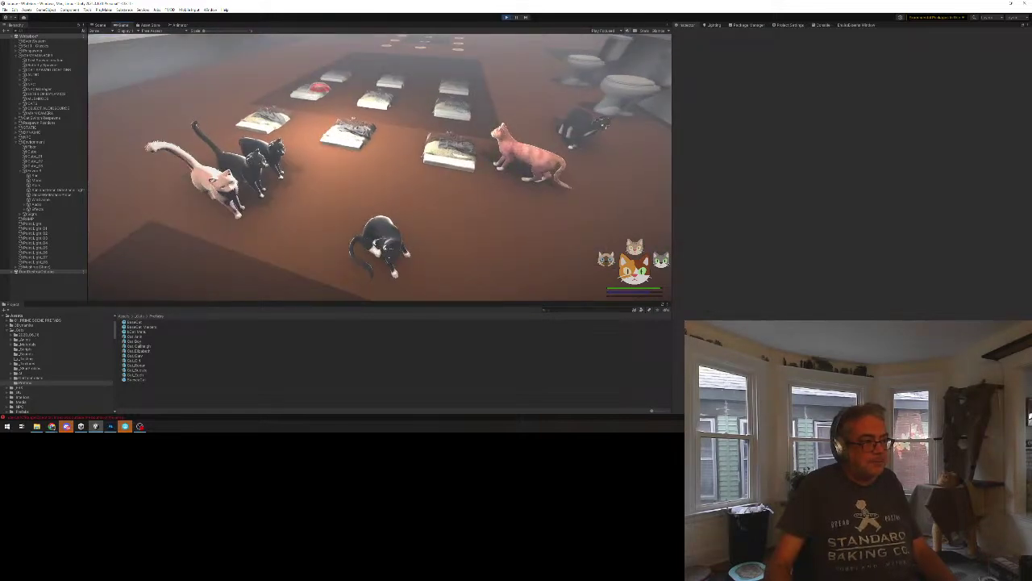
Switch control to the cat Elizabeth and run her past the beds, litter boxes and toilets.
{"action": "key", "text": "w"}
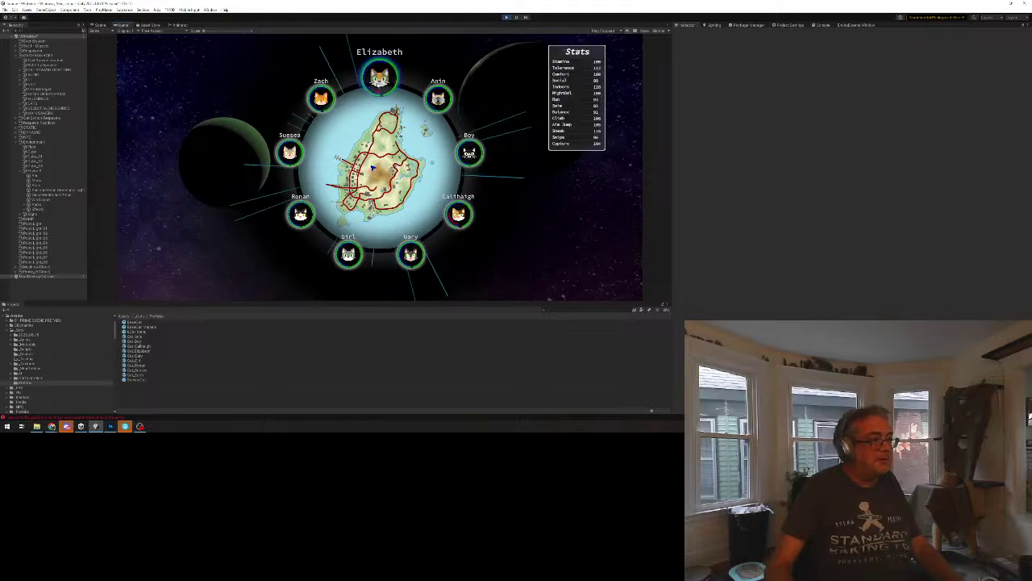
{"action": "left_click", "coordinate": [378, 85]}
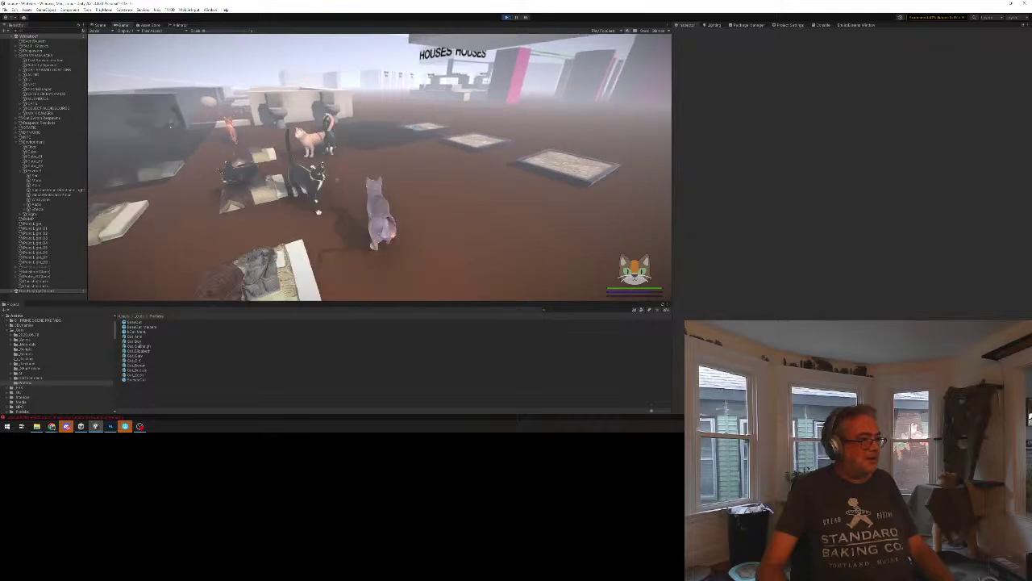
{"action": "key", "text": "w"}
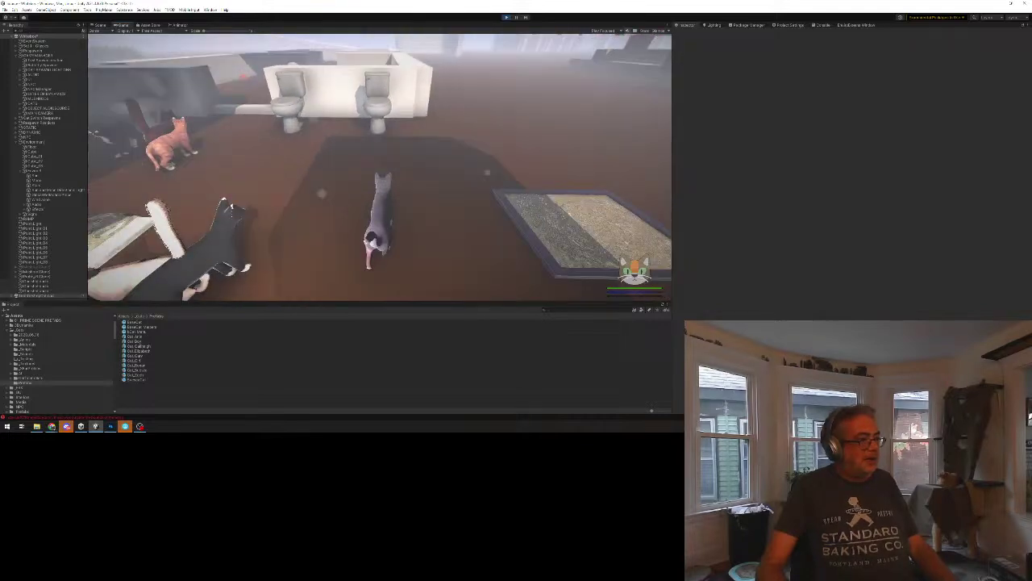
{"action": "key", "text": "w"}
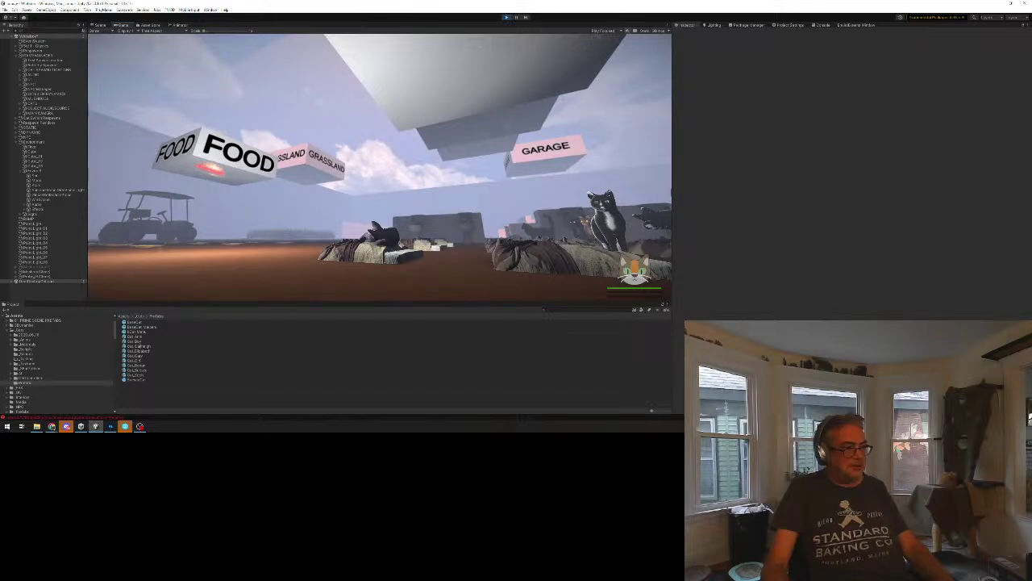
Bring up the cat switch map, select Calihaigh to show that cat's stats, and stop play mode.
{"action": "key", "text": "Tab"}
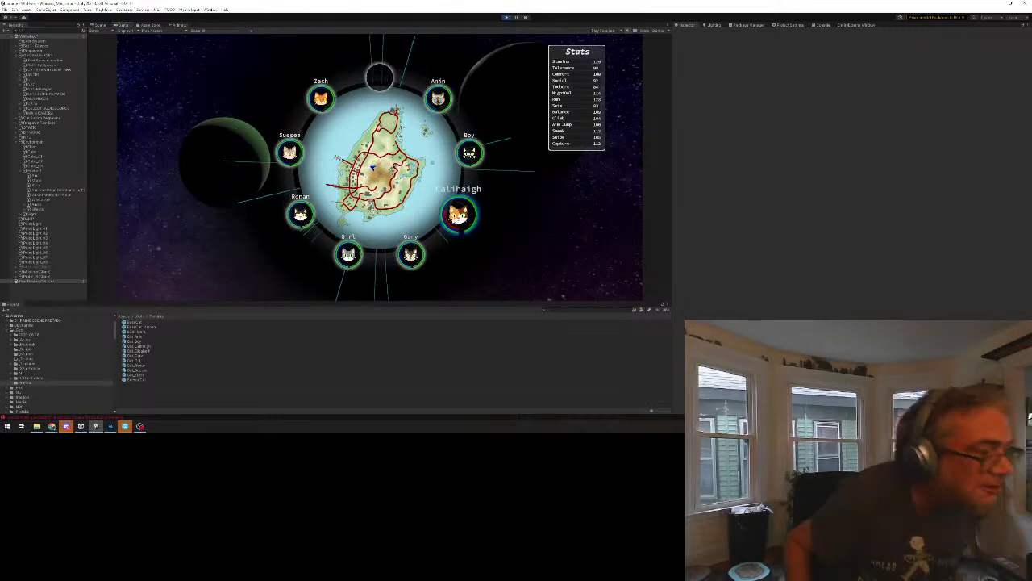
{"action": "left_click", "coordinate": [453, 217]}
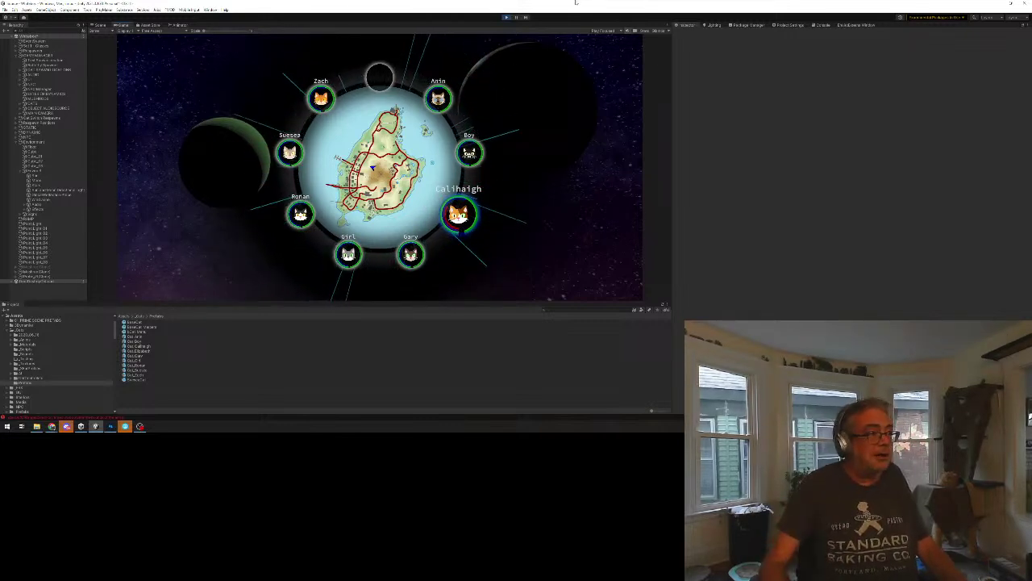
{"action": "left_click", "coordinate": [507, 18]}
Examine the coloured respawn points and the overall layout of the labelled test areas in the scene.
{"action": "right_click_drag", "start_coordinate": [407, 179], "coordinate": [629, 216]}
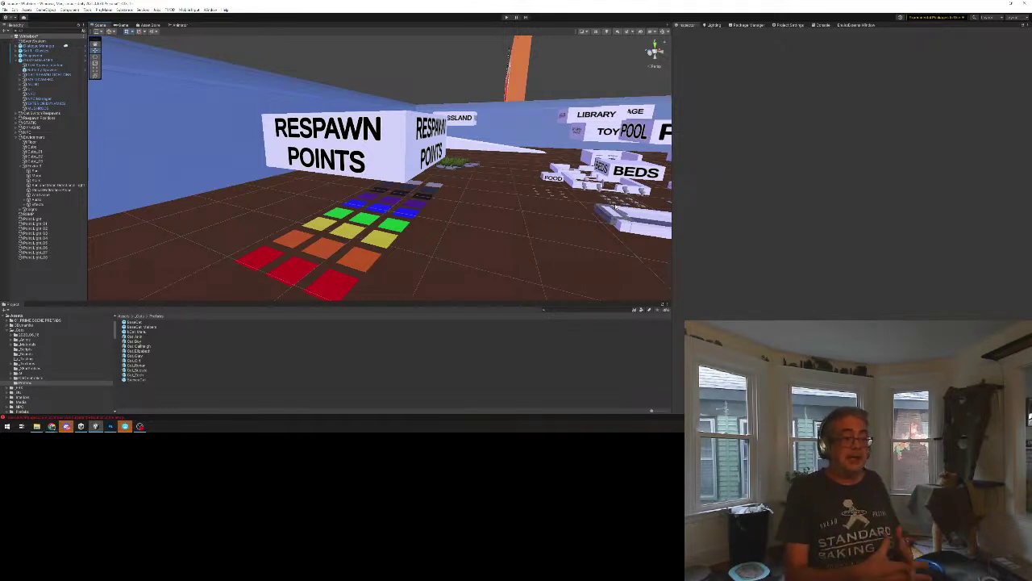
{"action": "right_click_drag", "start_coordinate": [586, 260], "coordinate": [297, 295]}
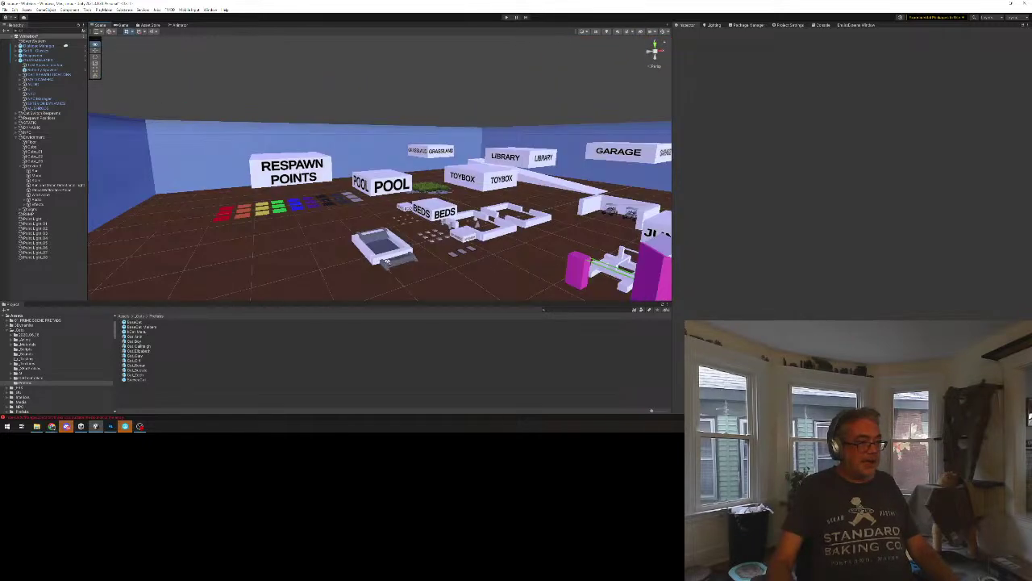
{"action": "right_click_drag", "start_coordinate": [354, 266], "coordinate": [409, 291]}
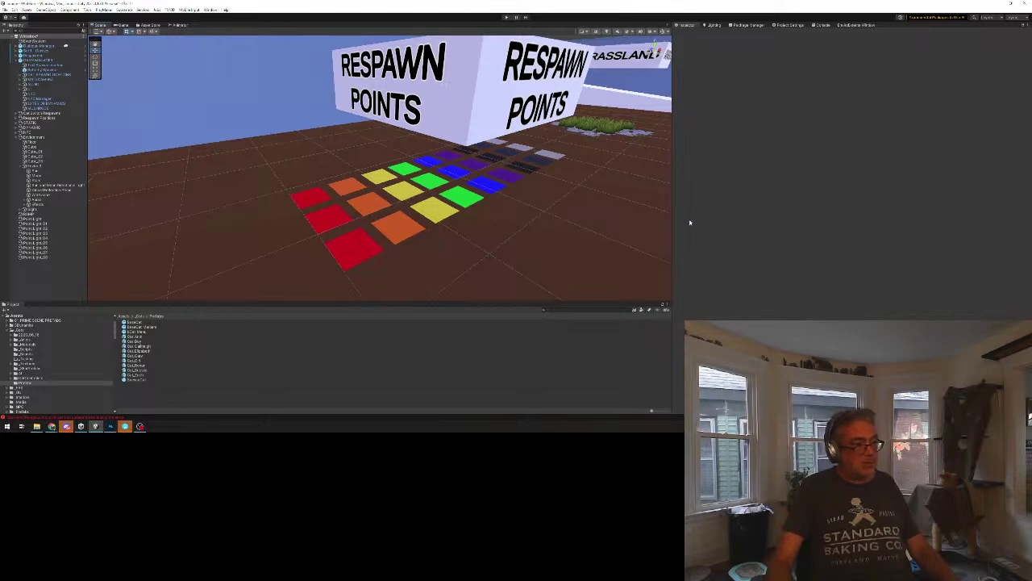
{"action": "mouse_move", "coordinate": [500, 173]}
{"action": "middle_mouse_down"}
{"action": "mouse_move", "coordinate": [493, 192]}
{"action": "mouse_move", "coordinate": [486, 172]}
{"action": "middle_mouse_up"}
{"action": "scroll", "coordinate": [486, 182], "scroll_direction": "down", "scroll_amount": 5}
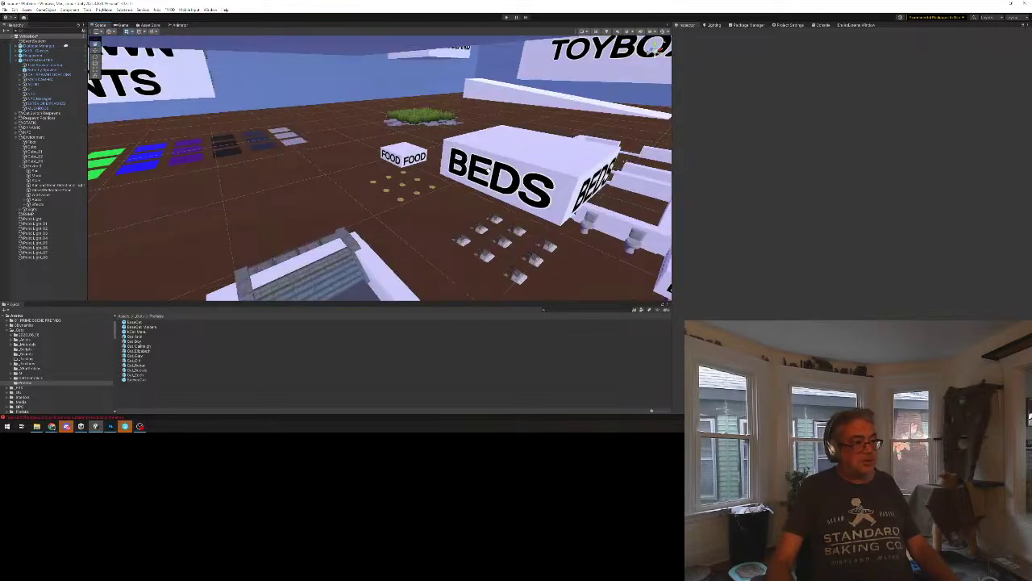
{"action": "scroll", "coordinate": [484, 198], "scroll_direction": "up", "scroll_amount": 3}
{"action": "right_click_drag", "start_coordinate": [412, 272], "coordinate": [516, 224]}
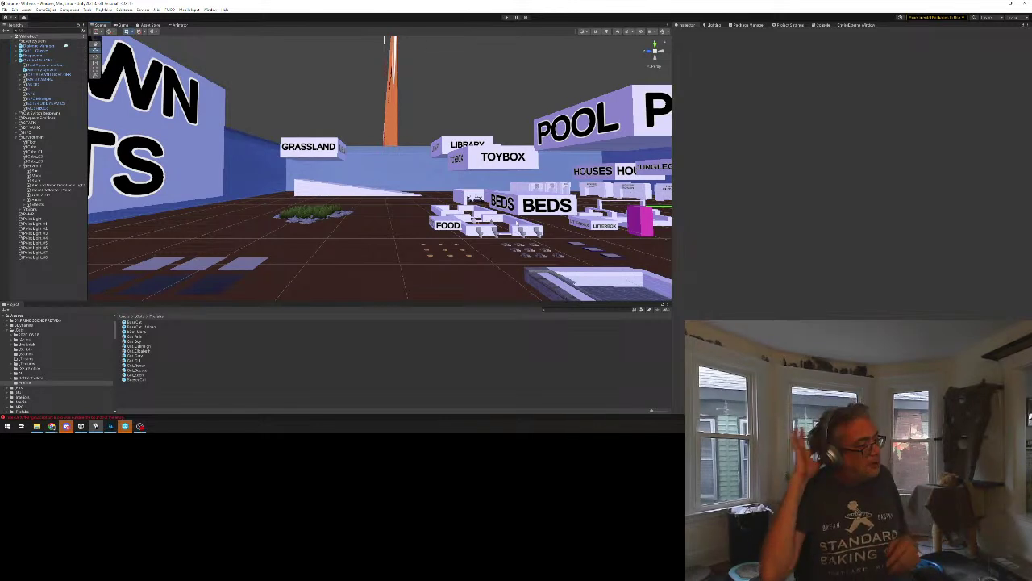
{"action": "right_click_drag", "start_coordinate": [484, 253], "coordinate": [546, 217]}
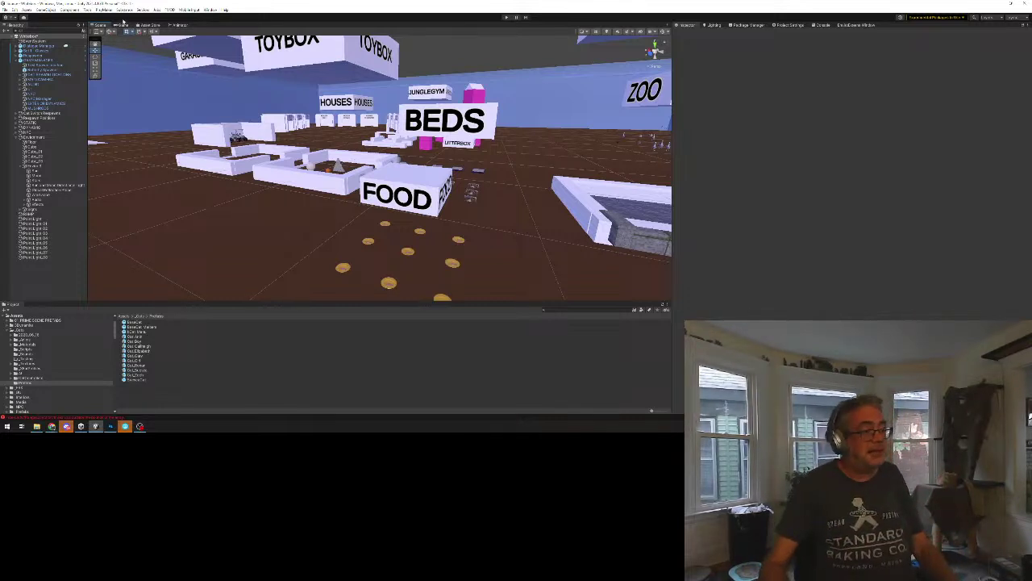
Examine the food plates, cat beds, litter boxes and toilets in the scene from several angles.
{"action": "middle_click_drag", "start_coordinate": [440, 230], "coordinate": [442, 228]}
{"action": "left_click_drag", "start_coordinate": [442, 228], "coordinate": [398, 233], "text": "alt"}
{"action": "scroll", "coordinate": [484, 231], "scroll_direction": "down", "scroll_amount": 5}
{"action": "scroll", "coordinate": [398, 233], "scroll_direction": "up", "scroll_amount": 4}
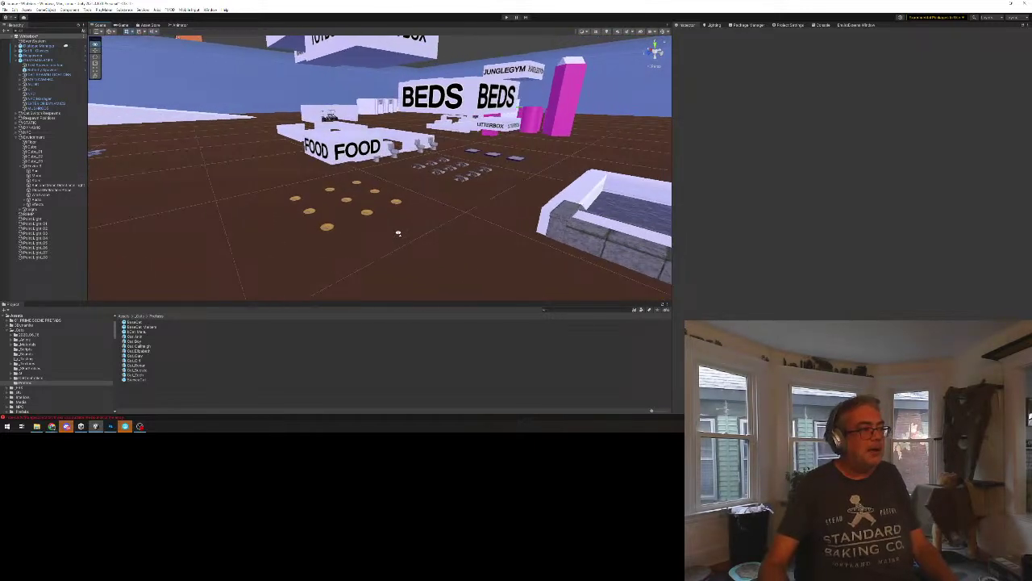
{"action": "mouse_move", "coordinate": [398, 233]}
{"action": "left_mouse_down", "text": "alt"}
{"action": "mouse_move", "coordinate": [400, 242]}
{"action": "mouse_move", "coordinate": [401, 218]}
{"action": "left_mouse_up", "text": "alt"}
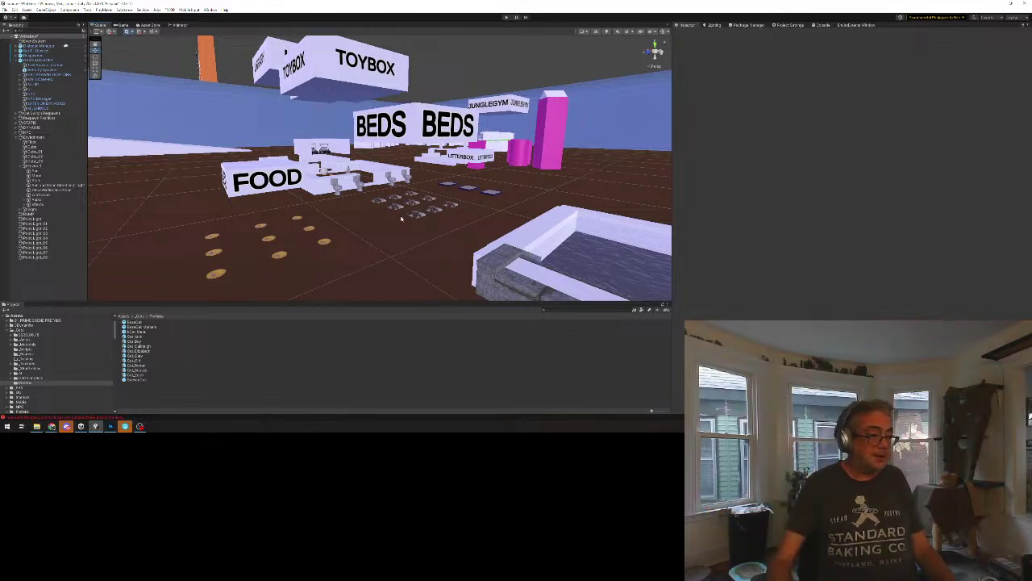
{"action": "right_click_drag", "start_coordinate": [452, 199], "coordinate": [307, 233]}
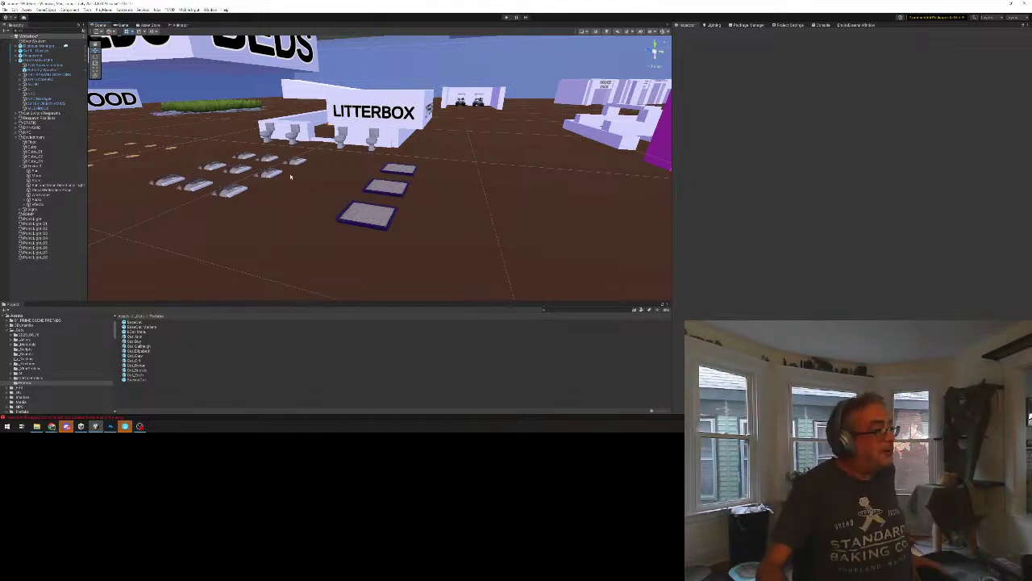
{"action": "scroll", "coordinate": [291, 175], "scroll_direction": "down", "scroll_amount": 5}
{"action": "scroll", "coordinate": [243, 162], "scroll_direction": "up", "scroll_amount": 2}
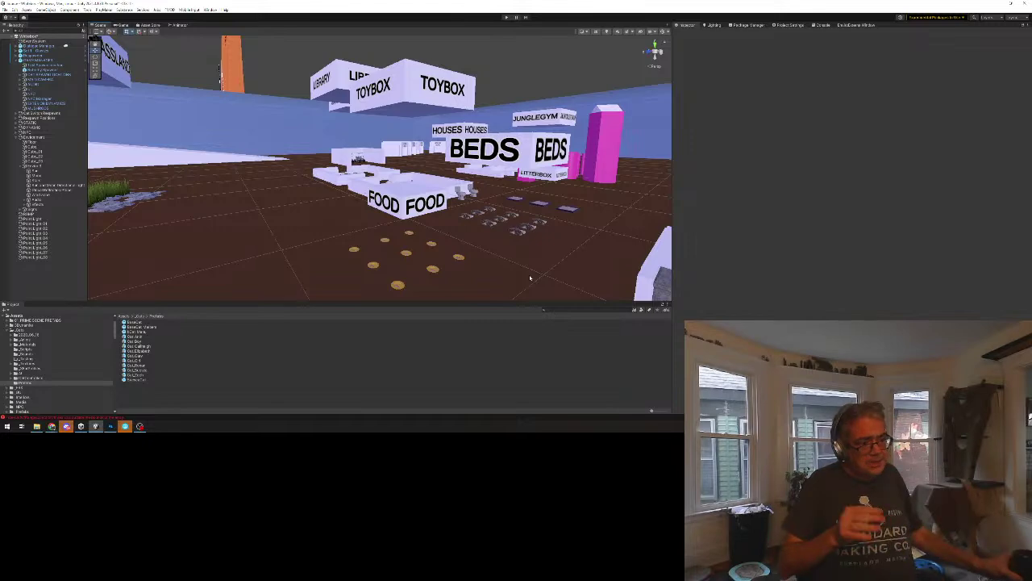
Examine the walled toybox pens, including the balls and the triangular stack of props, from above and around.
{"action": "key", "text": "w"}
{"action": "right_click_drag", "start_coordinate": [530, 278], "coordinate": [321, 289]}
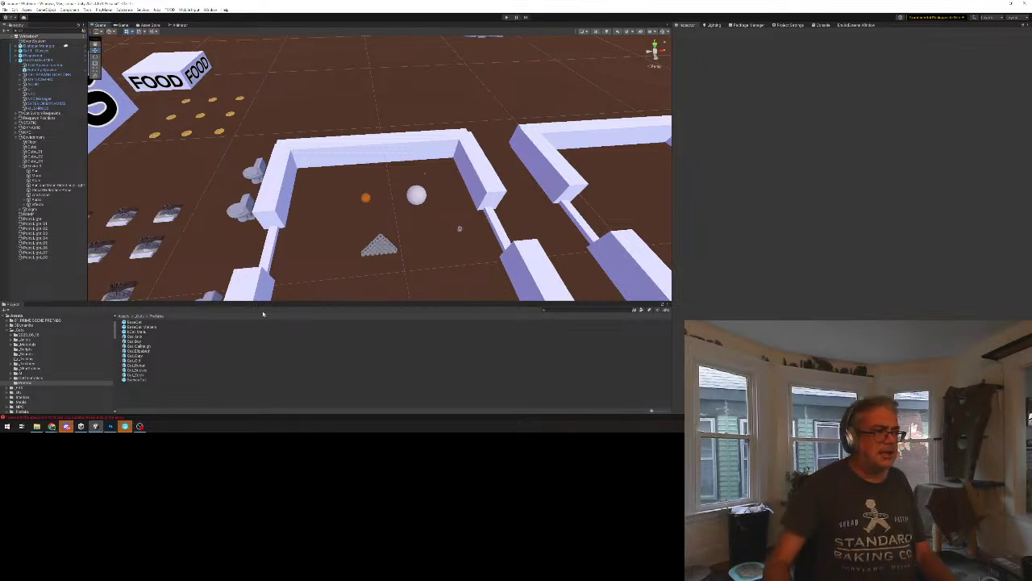
{"action": "right_click_drag", "start_coordinate": [311, 242], "coordinate": [236, 209]}
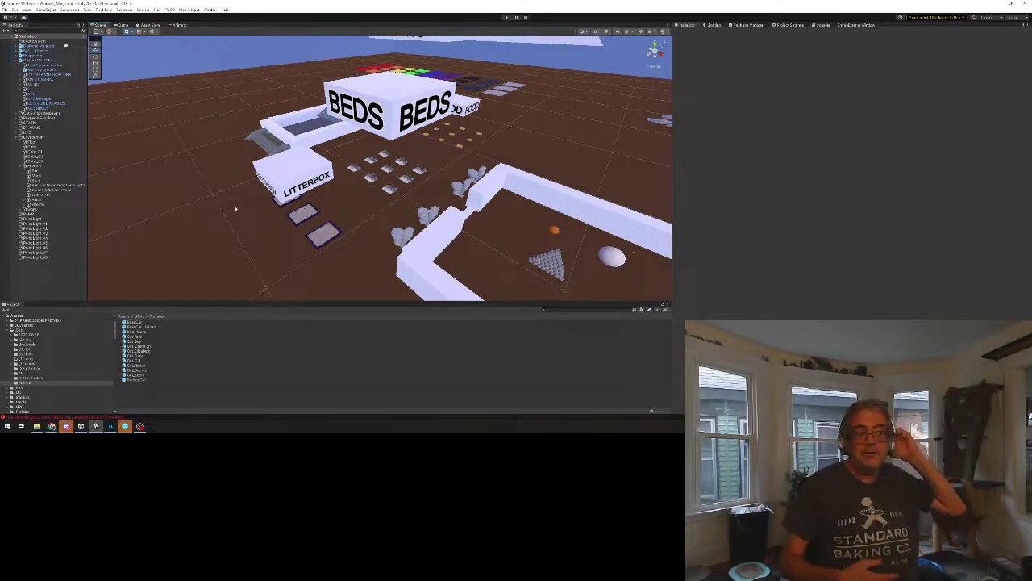
{"action": "right_click_drag", "start_coordinate": [235, 207], "coordinate": [159, 202]}
{"action": "key", "text": "w"}
{"action": "key", "text": "s"}
{"action": "key", "text": "w"}
{"action": "key", "text": "s"}
{"action": "key", "text": "w"}
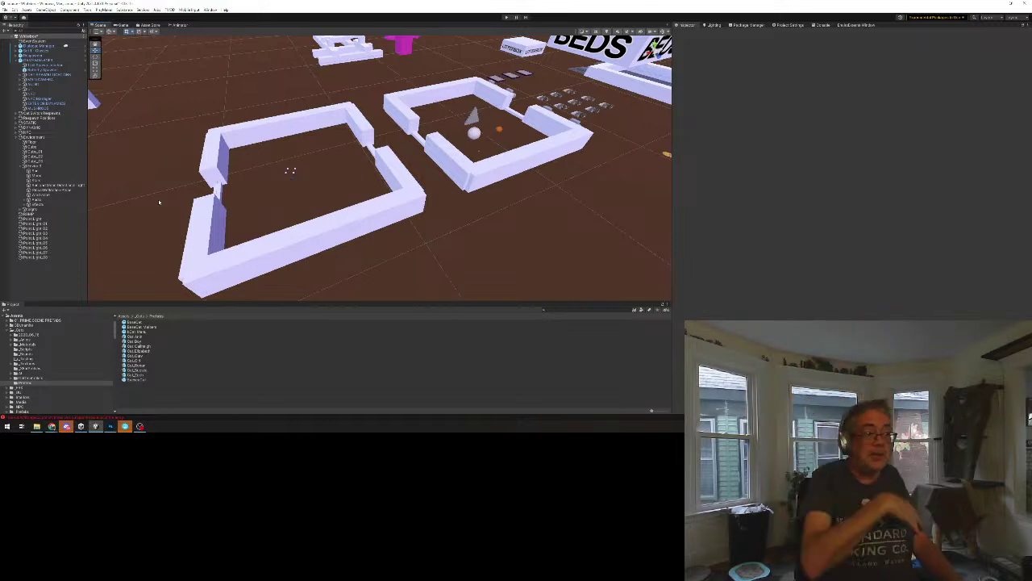
Survey the test areas from behind the toybox pens and examine the zoo animals up close.
{"action": "right_click_drag", "start_coordinate": [158, 201], "coordinate": [446, 162]}
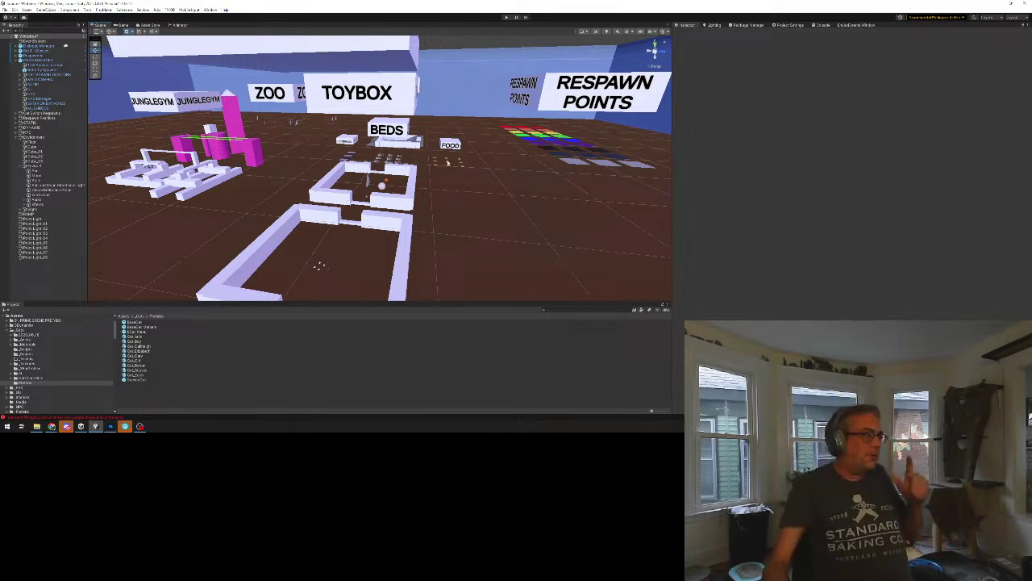
{"action": "right_click_drag", "start_coordinate": [323, 121], "coordinate": [332, 46]}
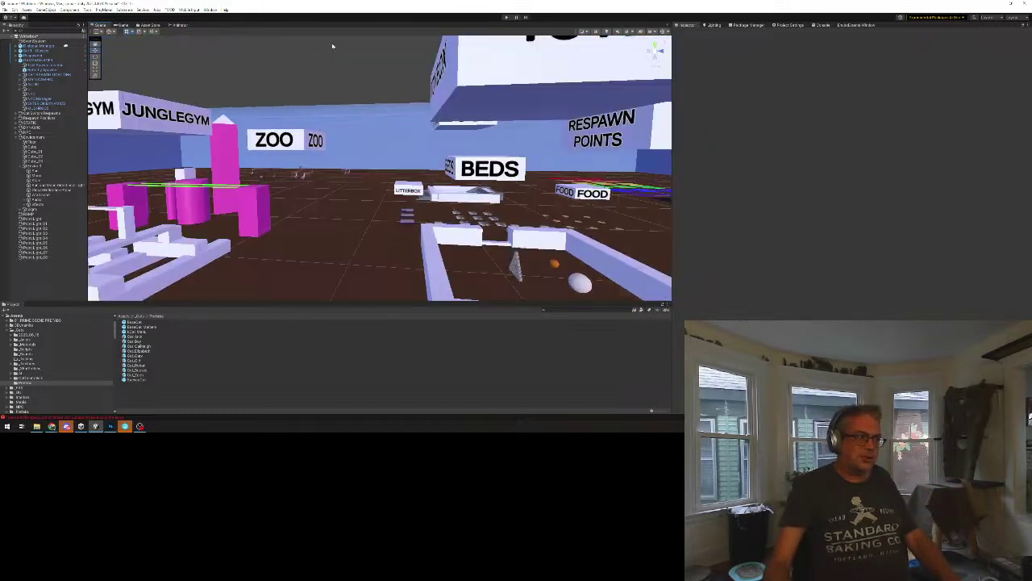
{"action": "right_click_drag", "start_coordinate": [290, 154], "coordinate": [307, 103]}
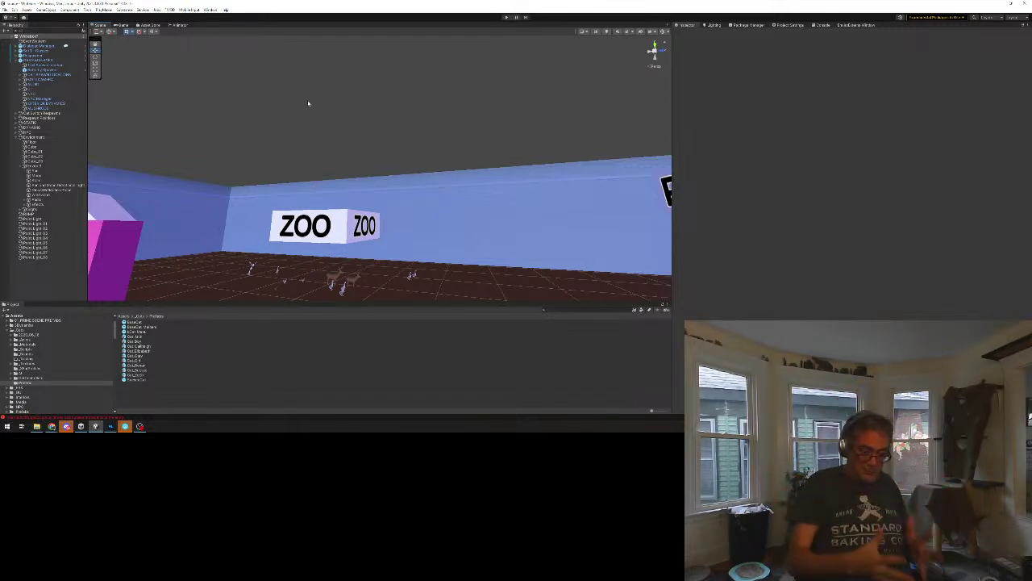
{"action": "right_click_drag", "start_coordinate": [279, 161], "coordinate": [628, 328]}
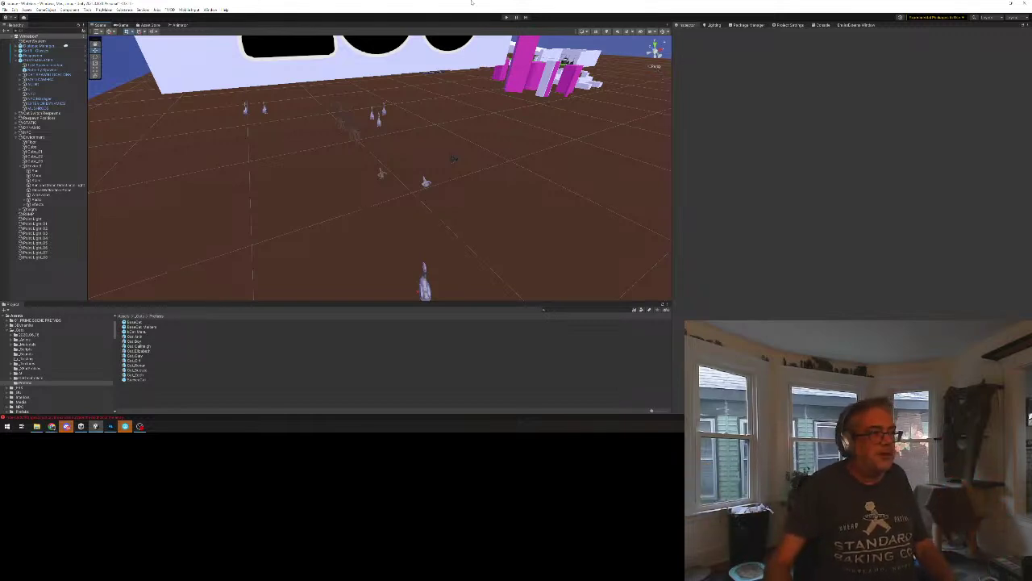
Start play mode, review the Cat Stats from the pause menu, and resume the game.
{"action": "left_click", "coordinate": [512, 29]}
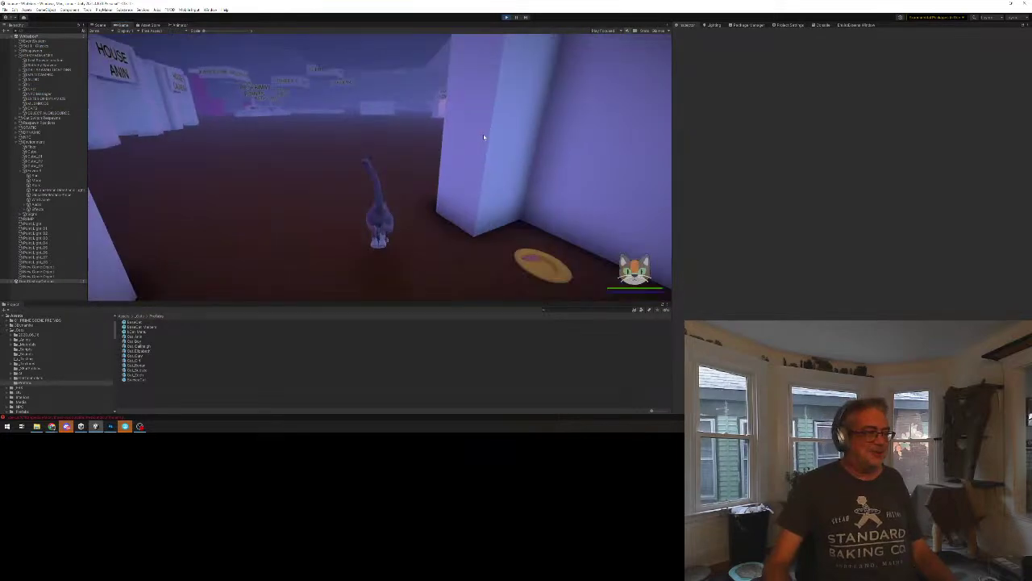
{"action": "key", "text": "Escape"}
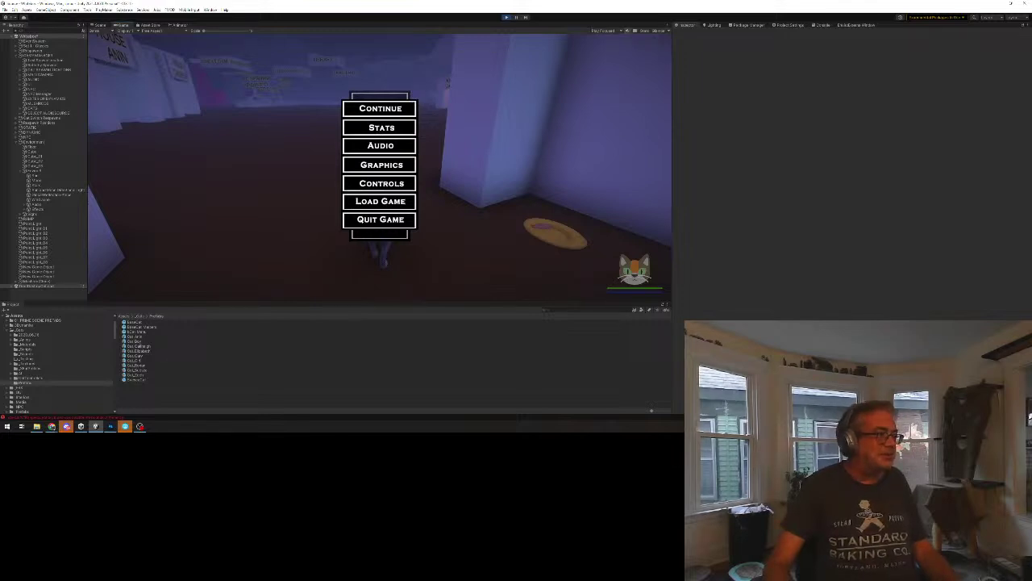
{"action": "key", "text": "Escape"}
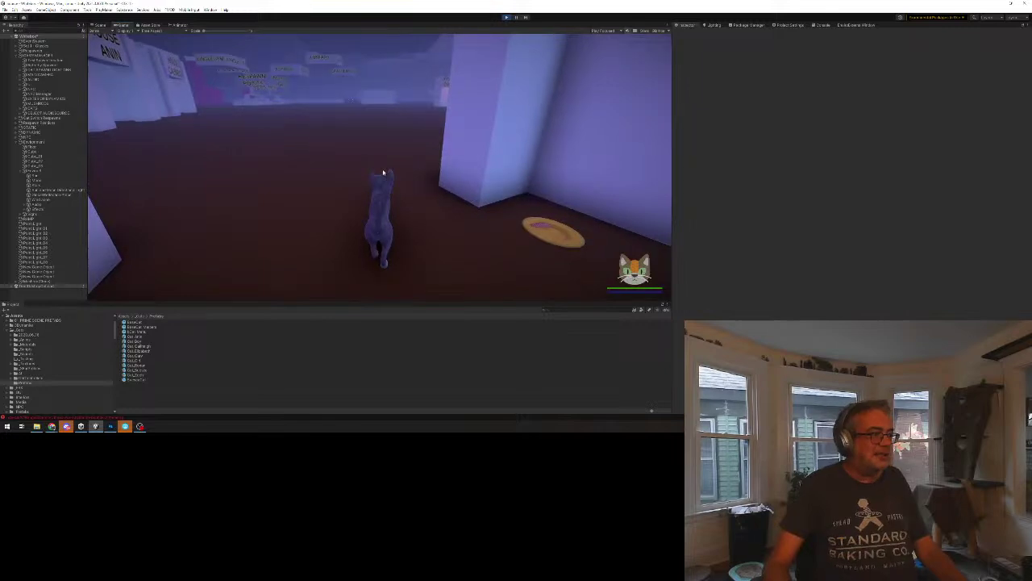
{"action": "key", "text": "Escape"}
{"action": "left_click", "coordinate": [382, 128]}
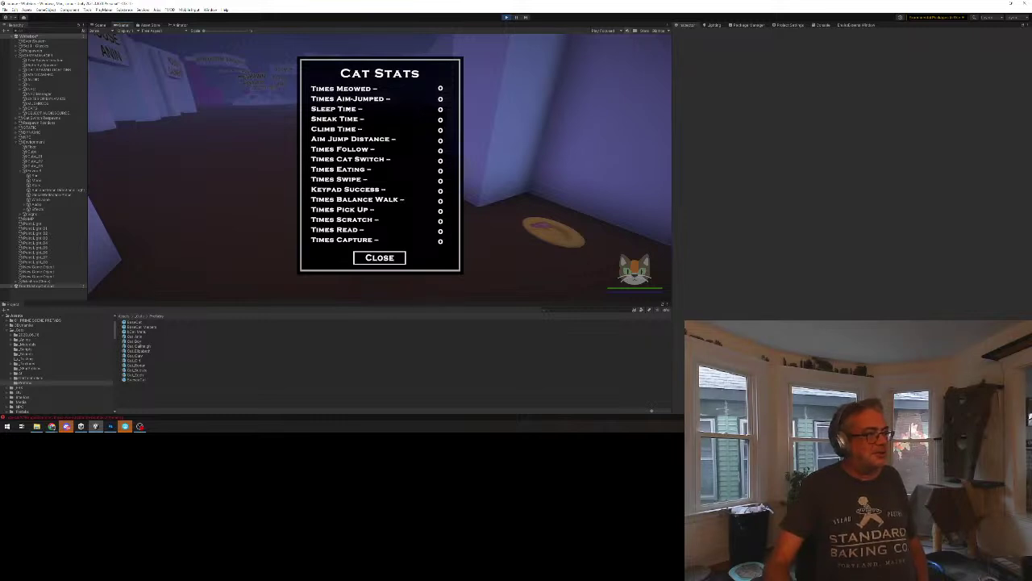
{"action": "left_click", "coordinate": [378, 258]}
{"action": "left_click", "coordinate": [399, 108]}
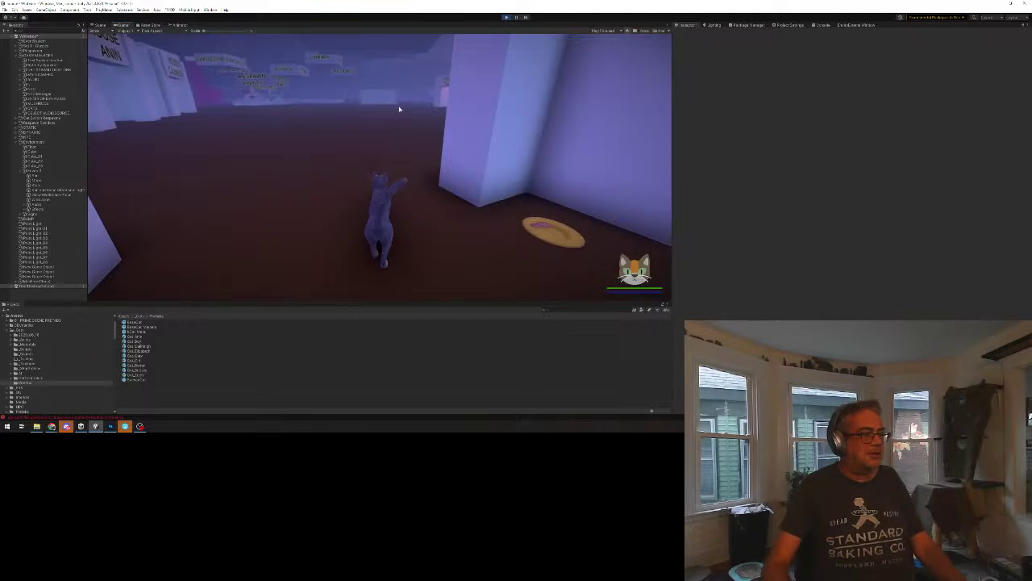
Run the cat into Suesea's house and recruit the cat inside as a follower.
{"action": "key", "text": "w"}
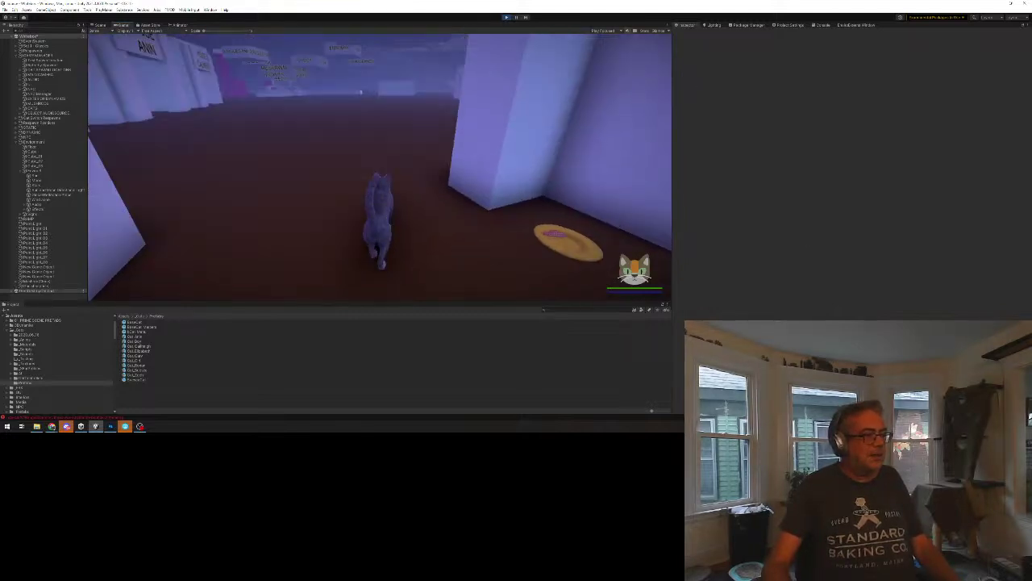
{"action": "key", "text": "w"}
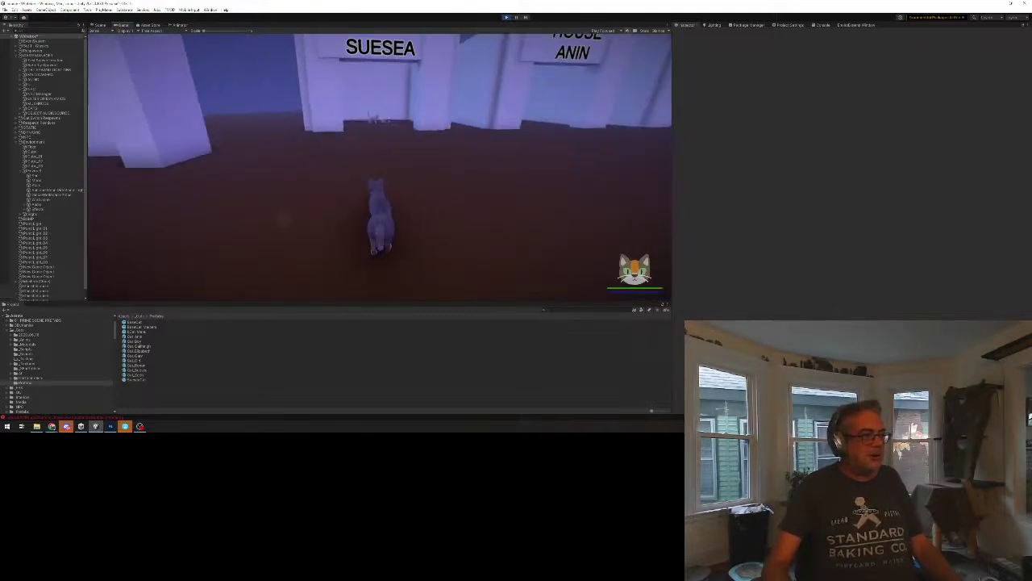
{"action": "key", "text": "w"}
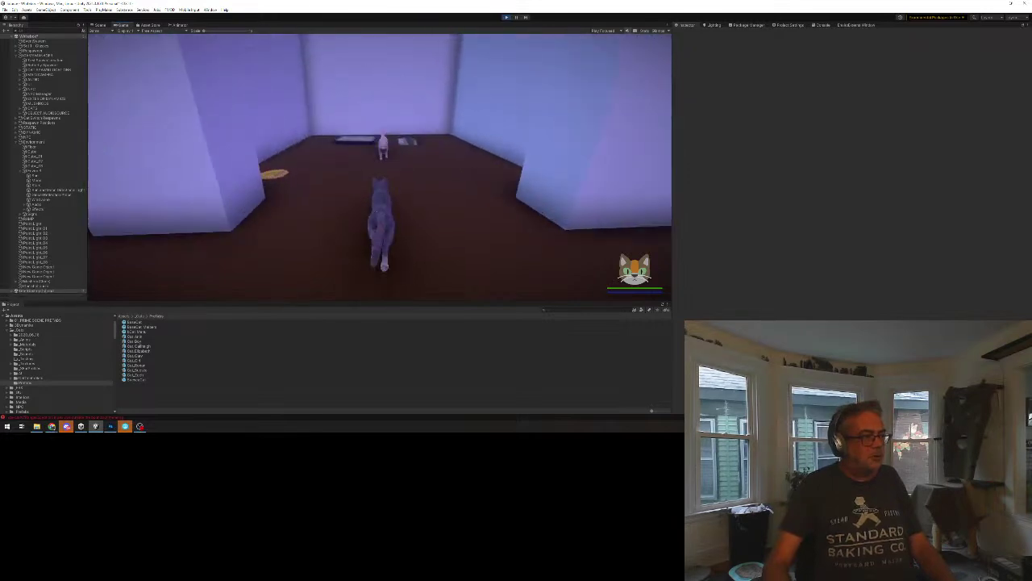
{"action": "key", "text": "w"}
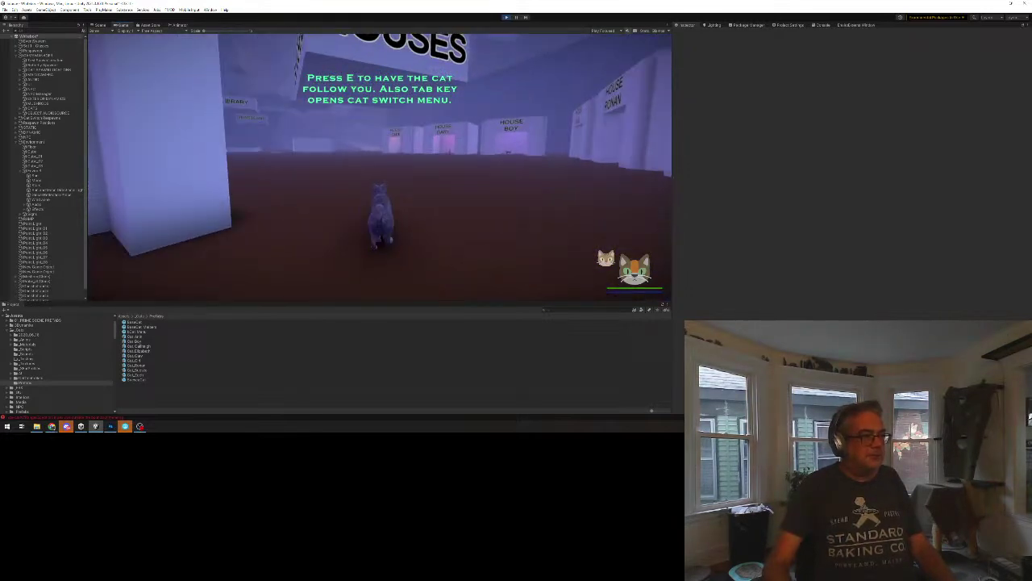
Run into another cat house, have the black-and-white cat there follow, and head back out into the open area.
{"action": "key", "text": "w"}
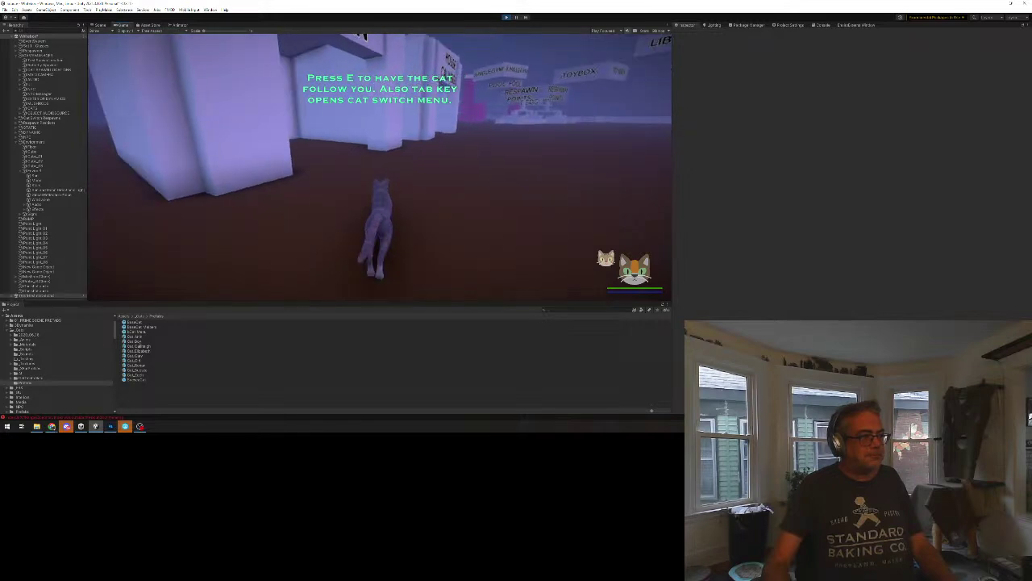
{"action": "key", "text": "w"}
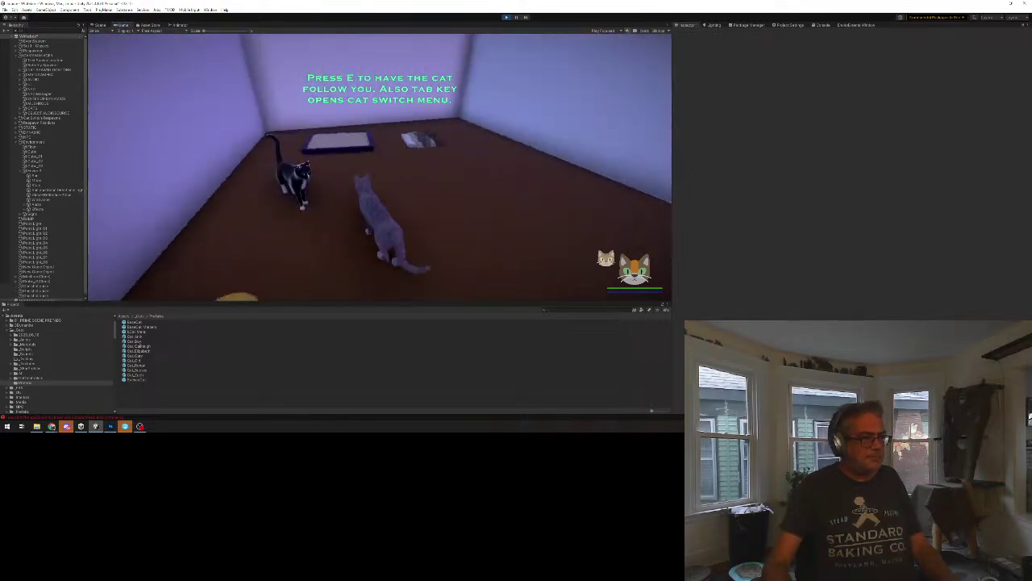
{"action": "key", "text": "e"}
{"action": "key", "text": "w"}
{"action": "key", "text": "w"}
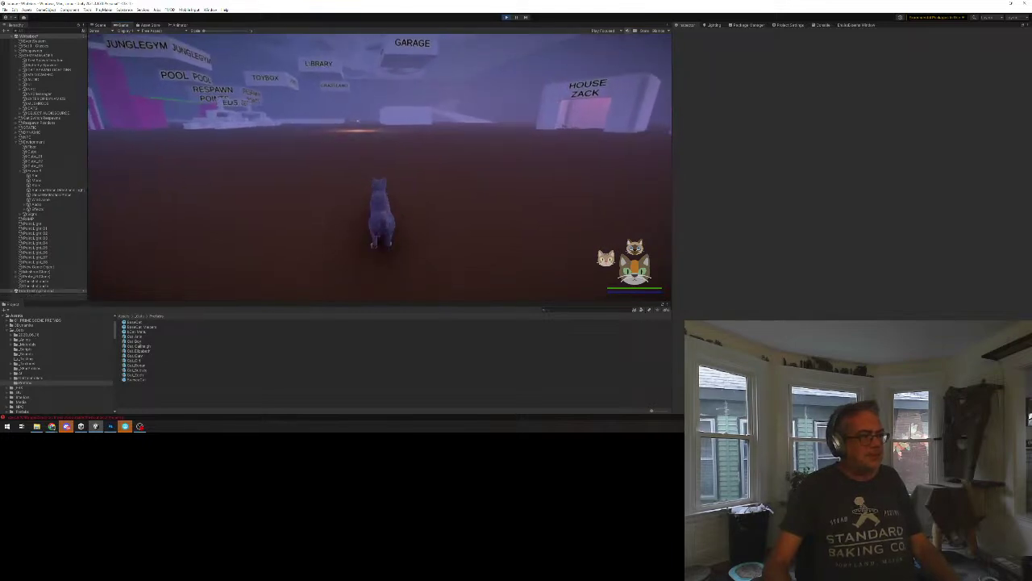
Run the cat across the open area into the garage and board a golf cart with both companions.
{"action": "key", "text": "w"}
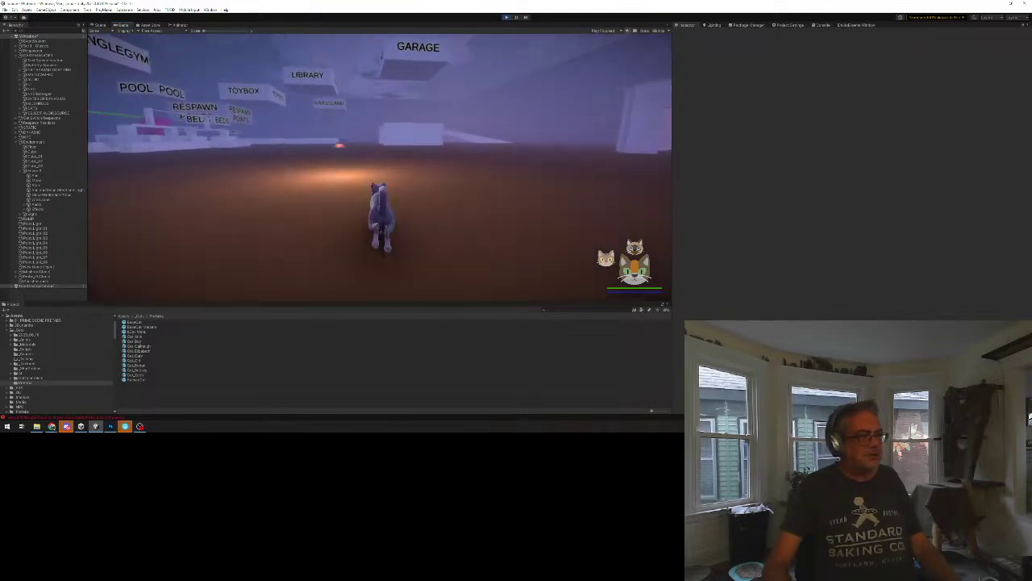
{"action": "key", "text": "w"}
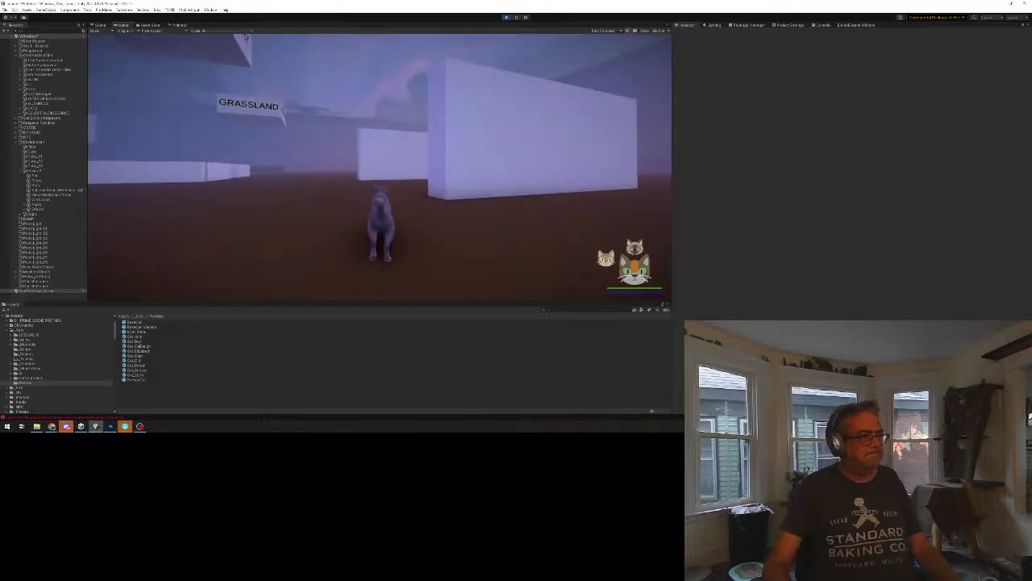
{"action": "key", "text": "w"}
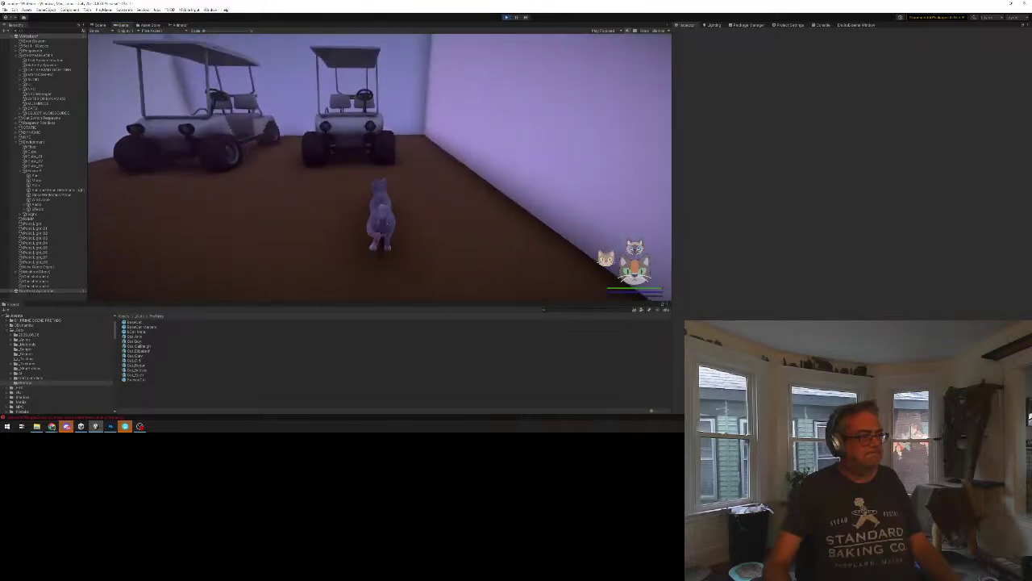
{"action": "key", "text": "w"}
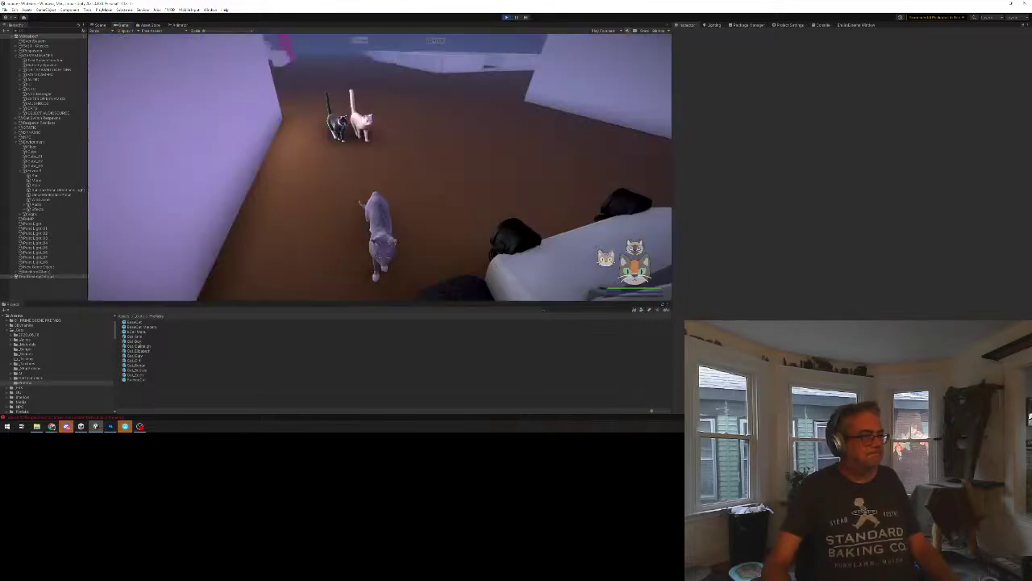
{"action": "key", "text": "e"}
Drive the golf cart out of the garage, between the jungle gym and the pool, and past the zoo sign onto open ground.
{"action": "key", "text": "w"}
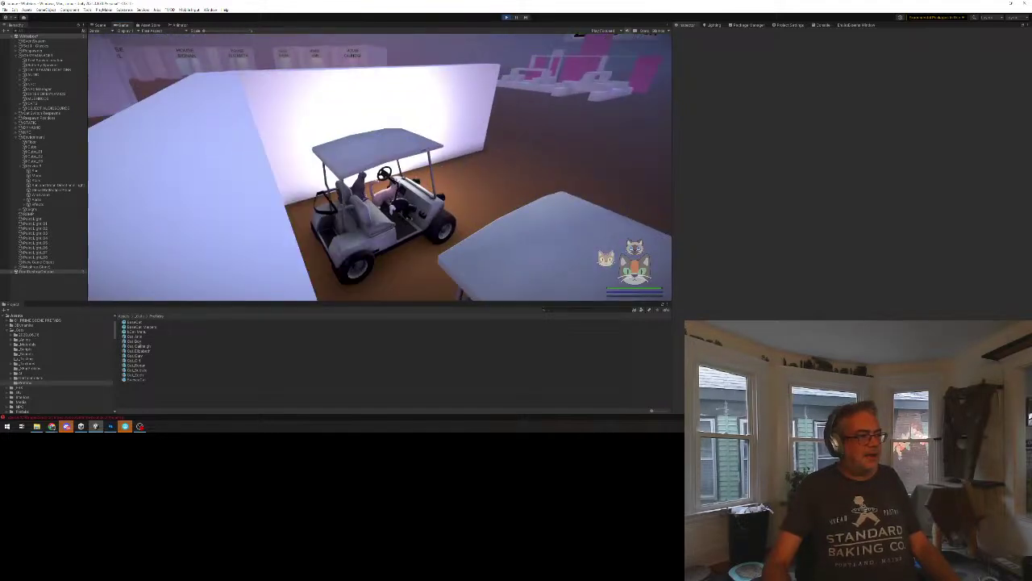
{"action": "key", "text": "w"}
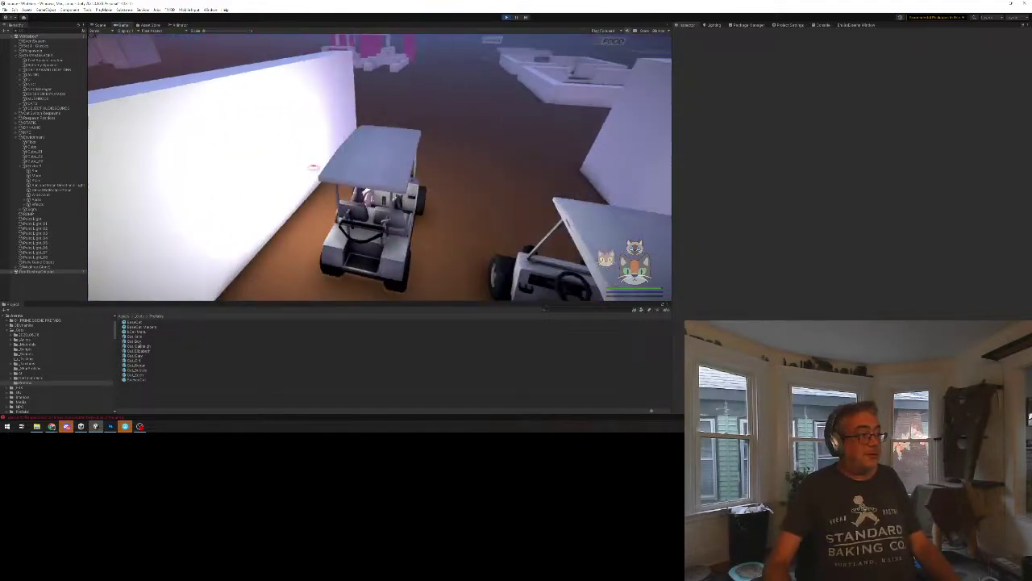
{"action": "key", "text": "w"}
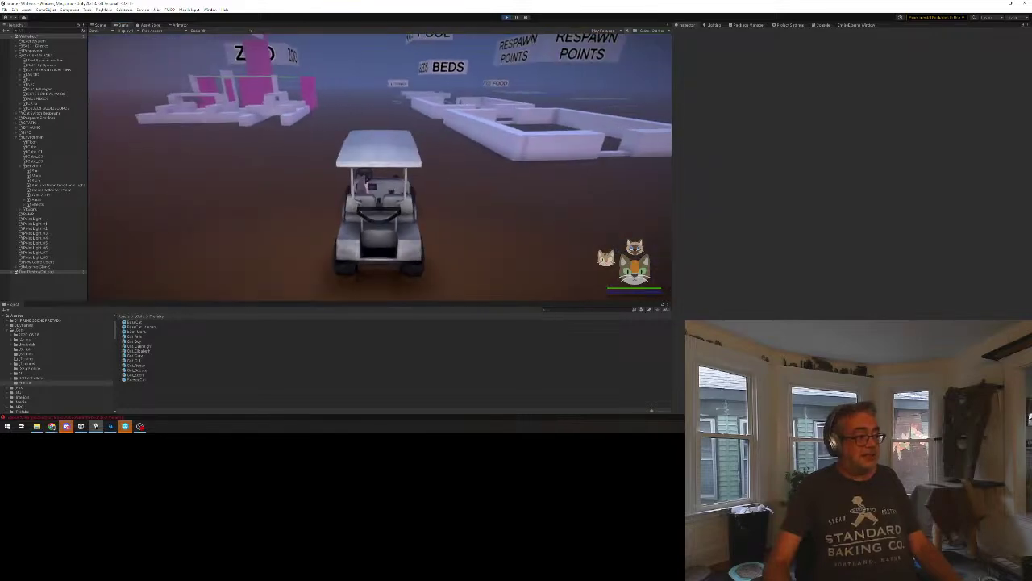
{"action": "key", "text": "a"}
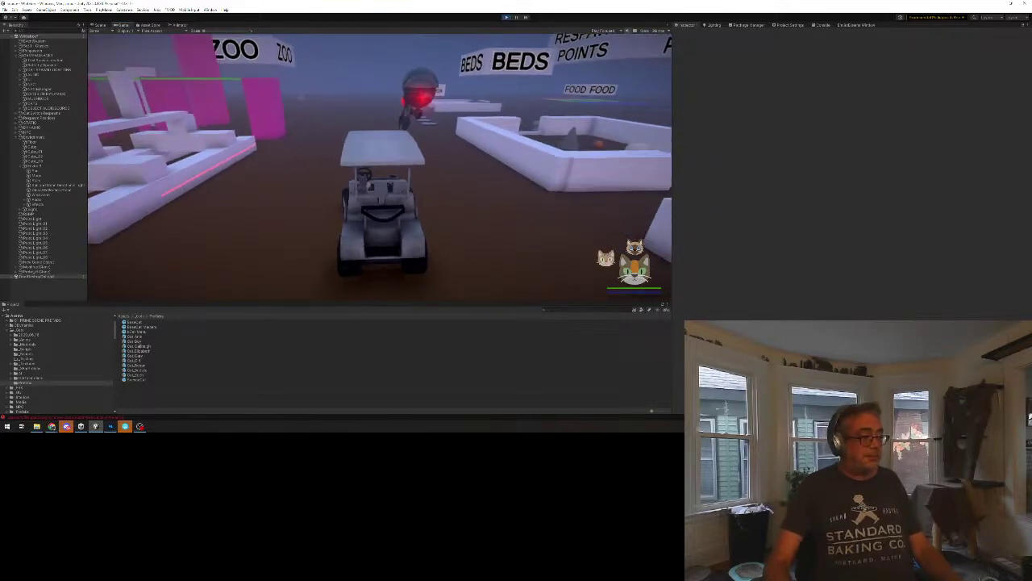
{"action": "key", "text": "d"}
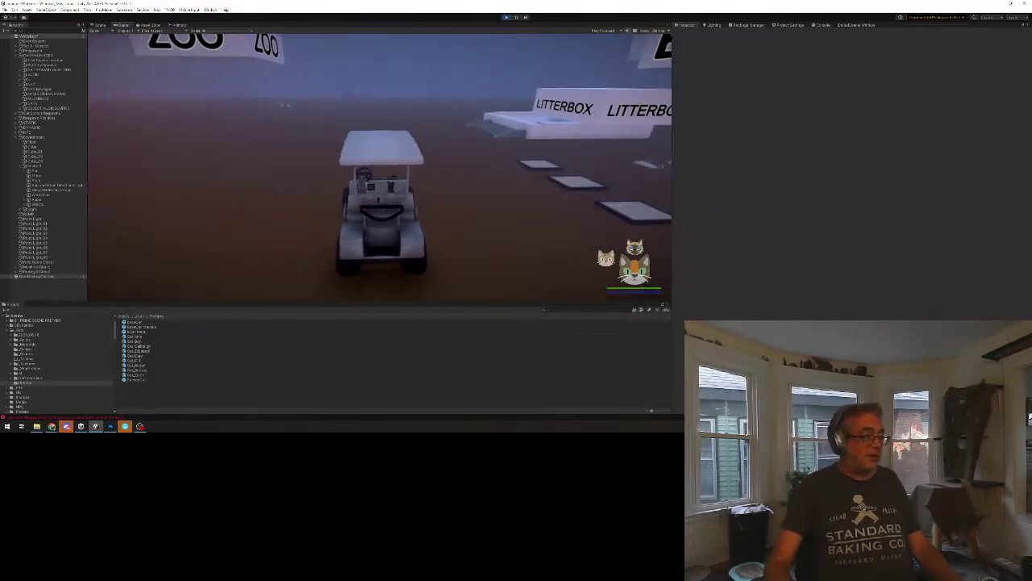
{"action": "key", "text": "a"}
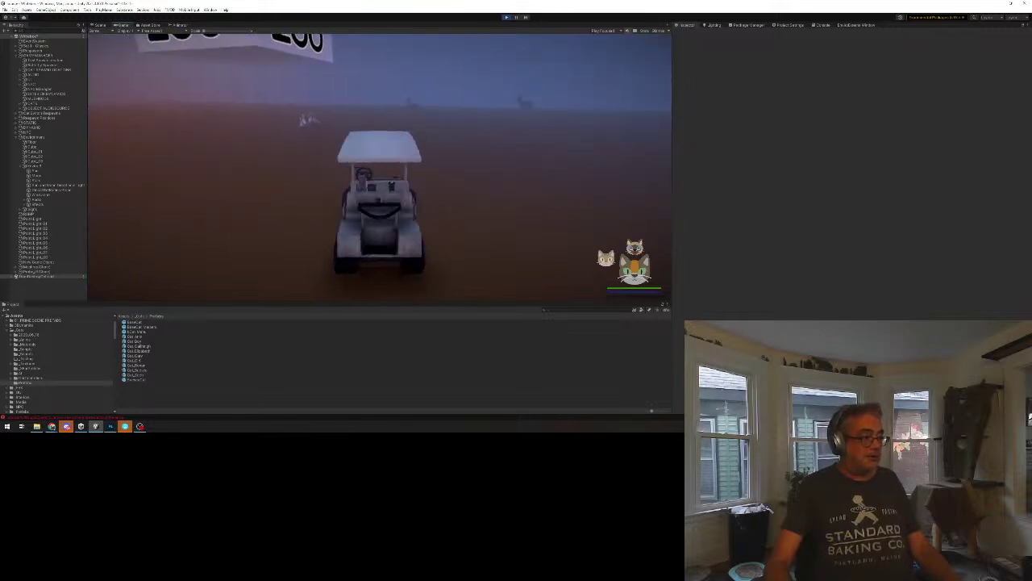
{"action": "key", "text": "a"}
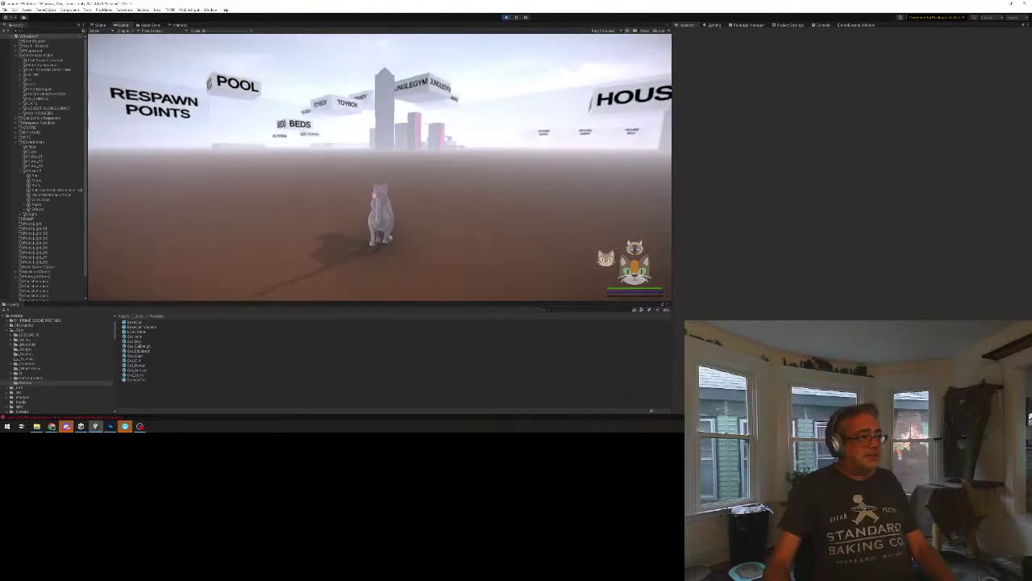
Run the cat on foot across the open ground to the pink columns of the jungle gym.
{"action": "key", "text": "w"}
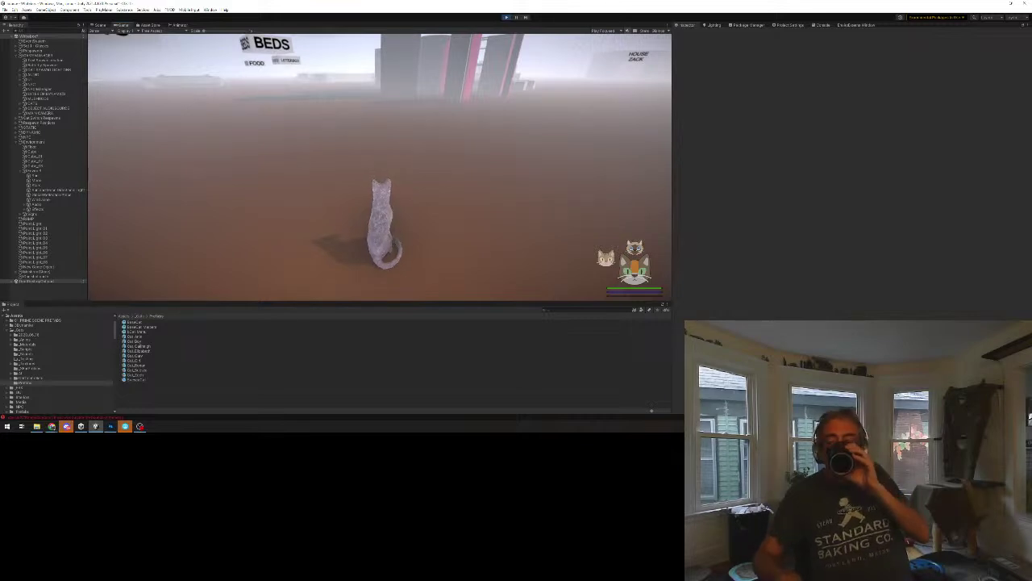
{"action": "key", "text": "Tab"}
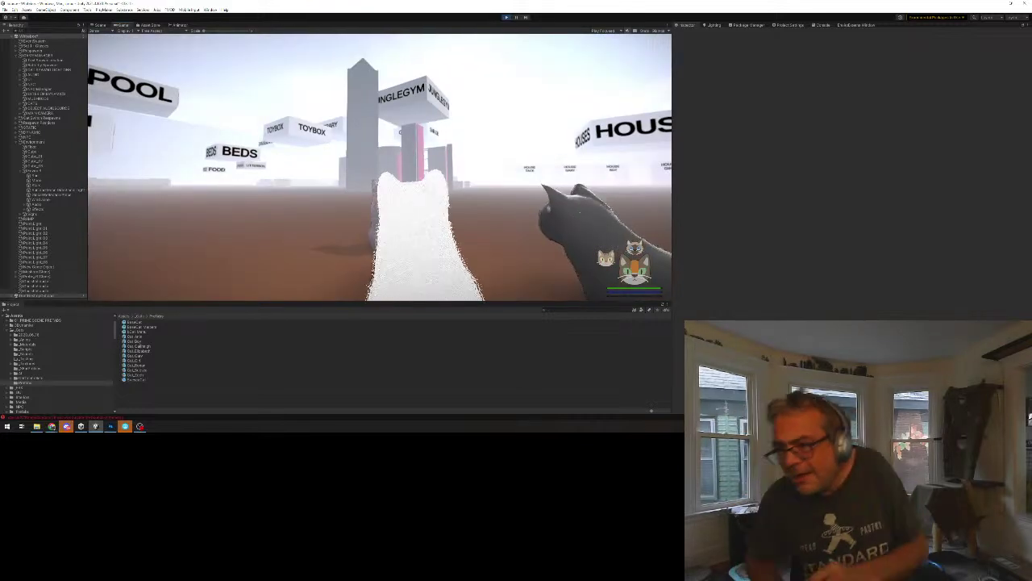
{"action": "key", "text": "Tab"}
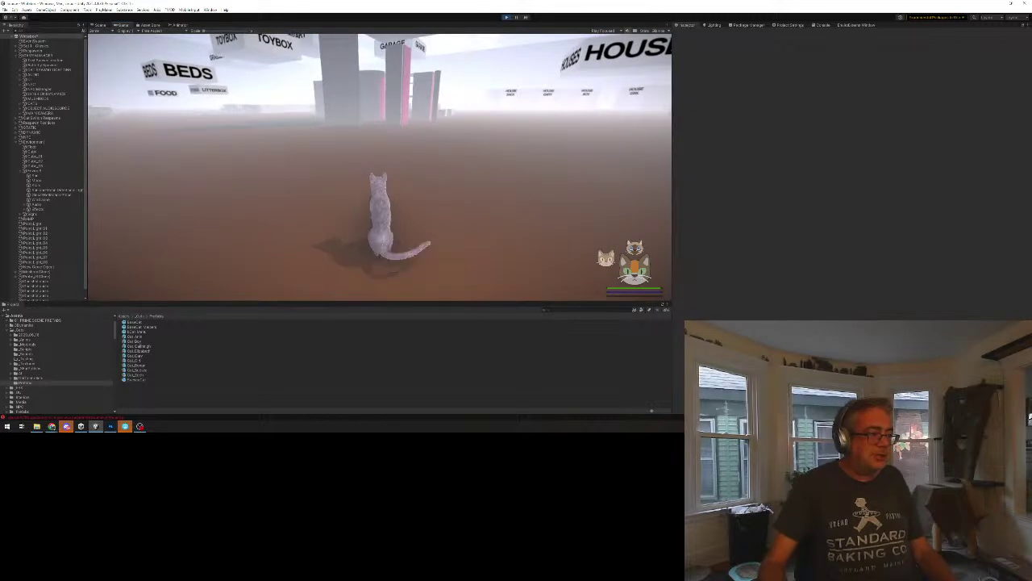
{"action": "key", "text": "w"}
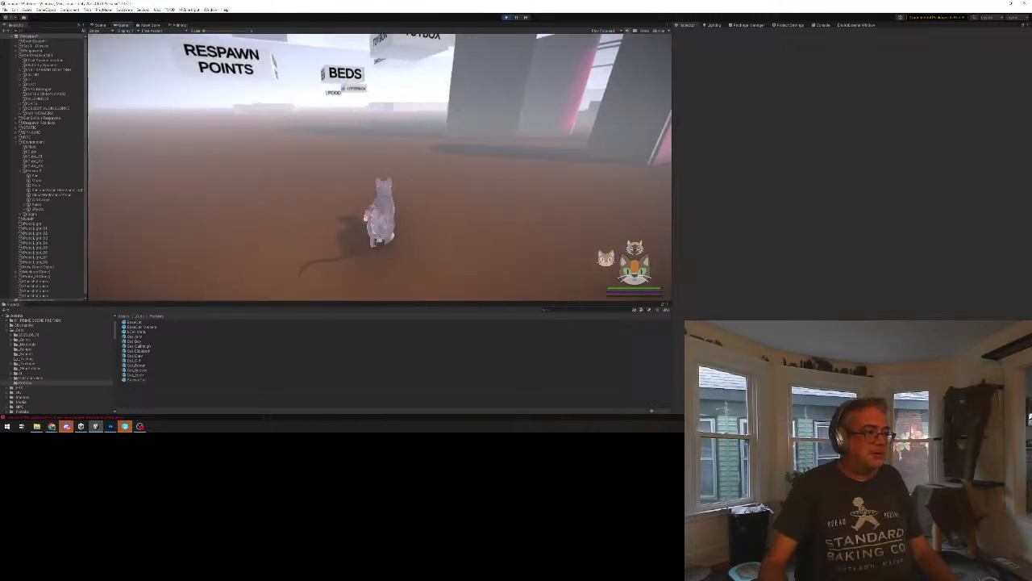
{"action": "key", "text": "d"}
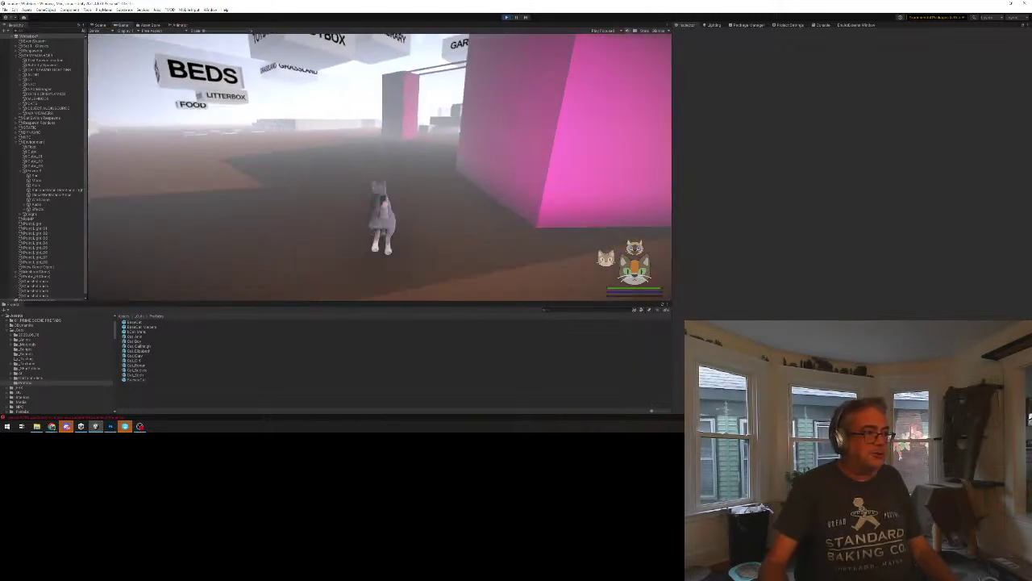
{"action": "key", "text": "w"}
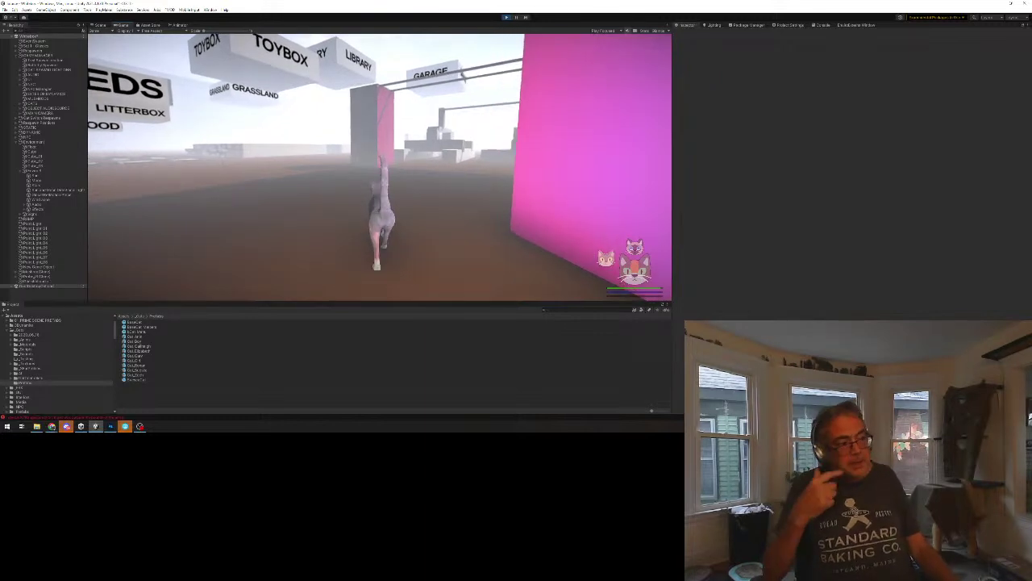
{"action": "key", "text": "d"}
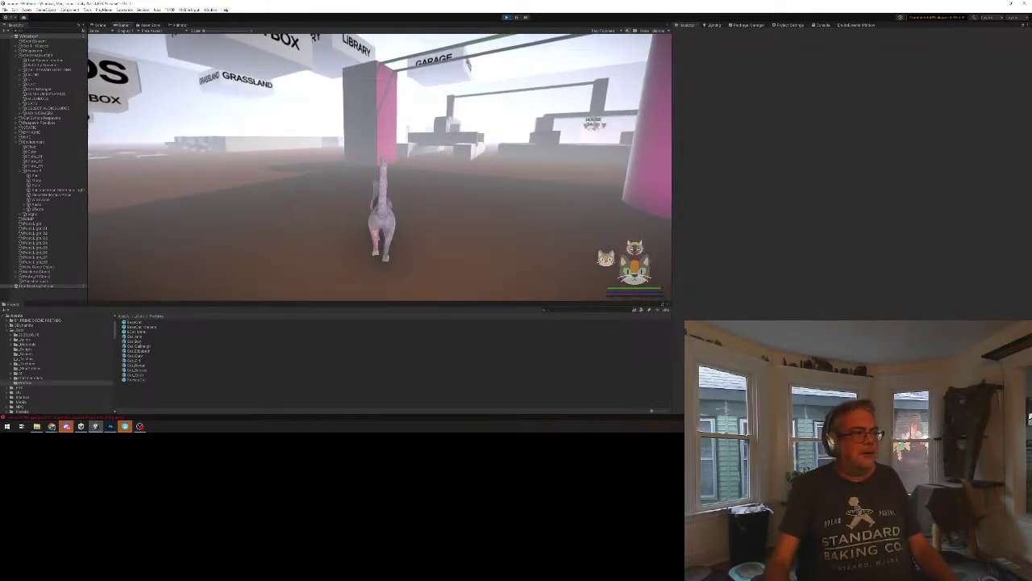
Get the cat onto the jungle gym's round pink platform and walk it around the top.
{"action": "key", "text": "d"}
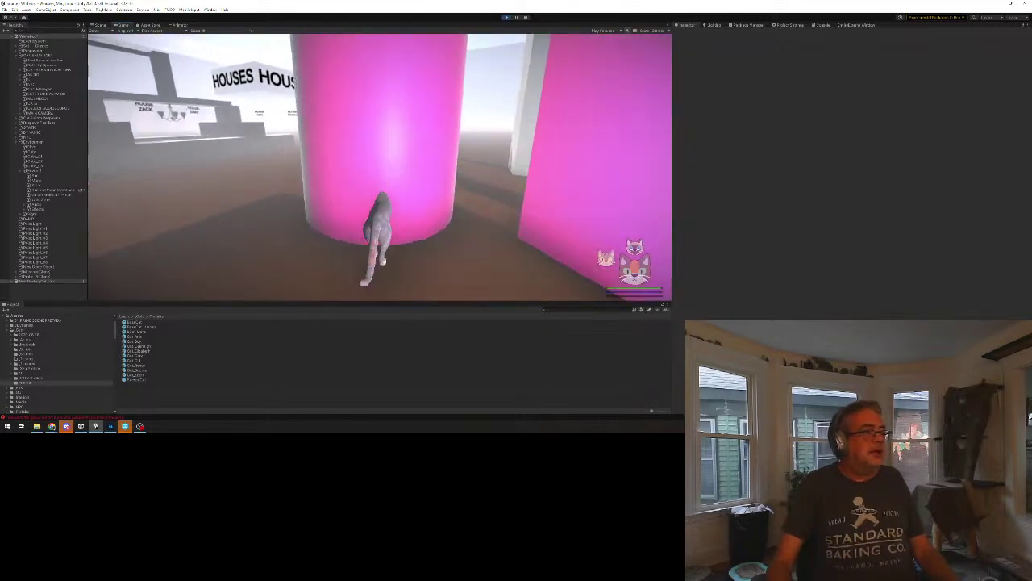
{"action": "key", "text": "w"}
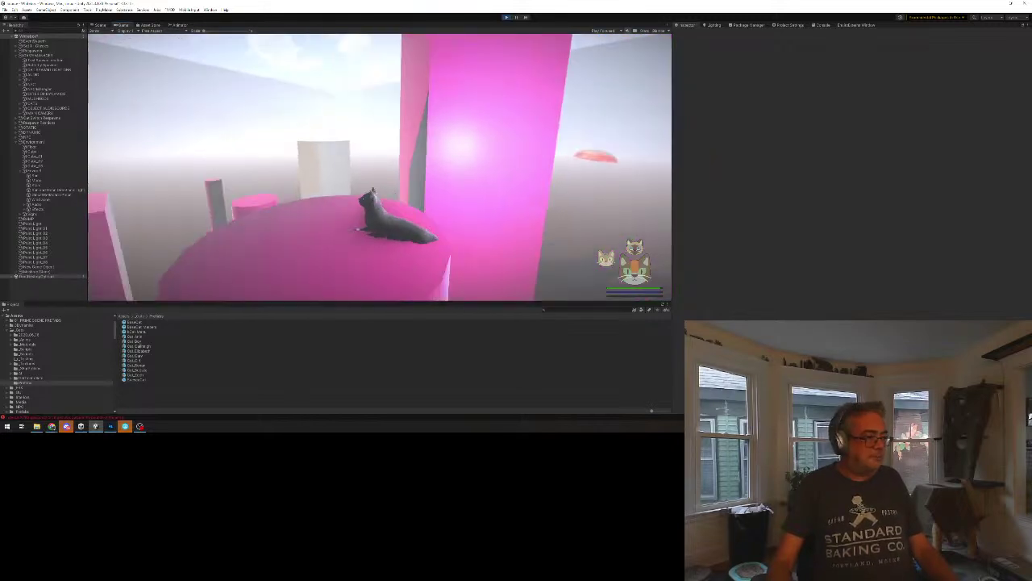
{"action": "key", "text": "w"}
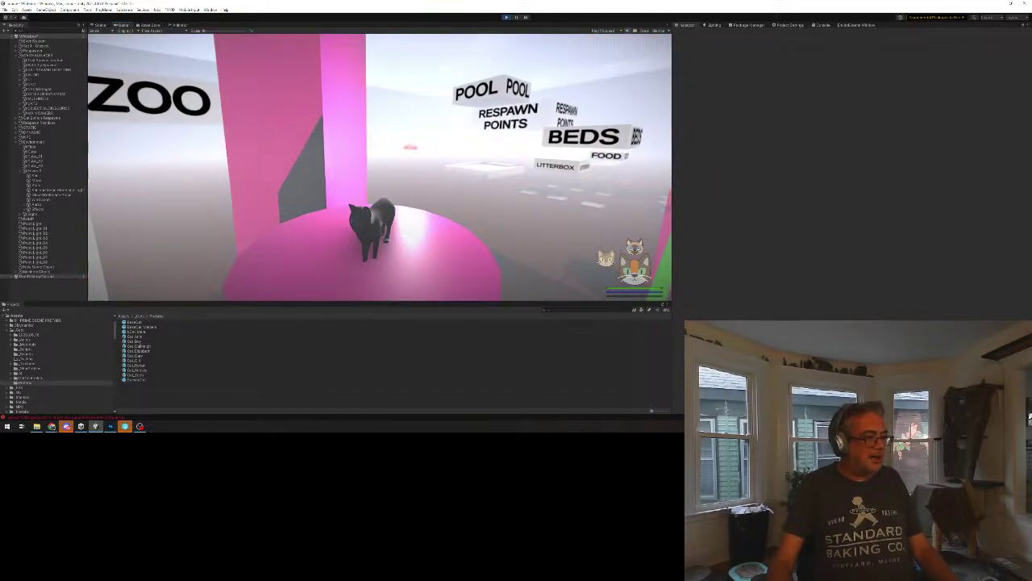
{"action": "key", "text": "w"}
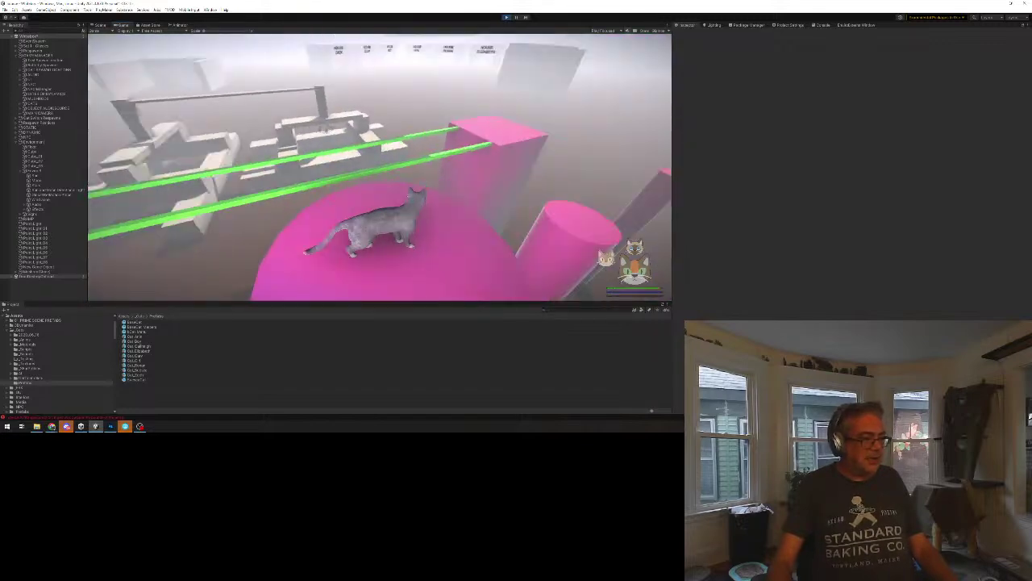
{"action": "key", "text": "a"}
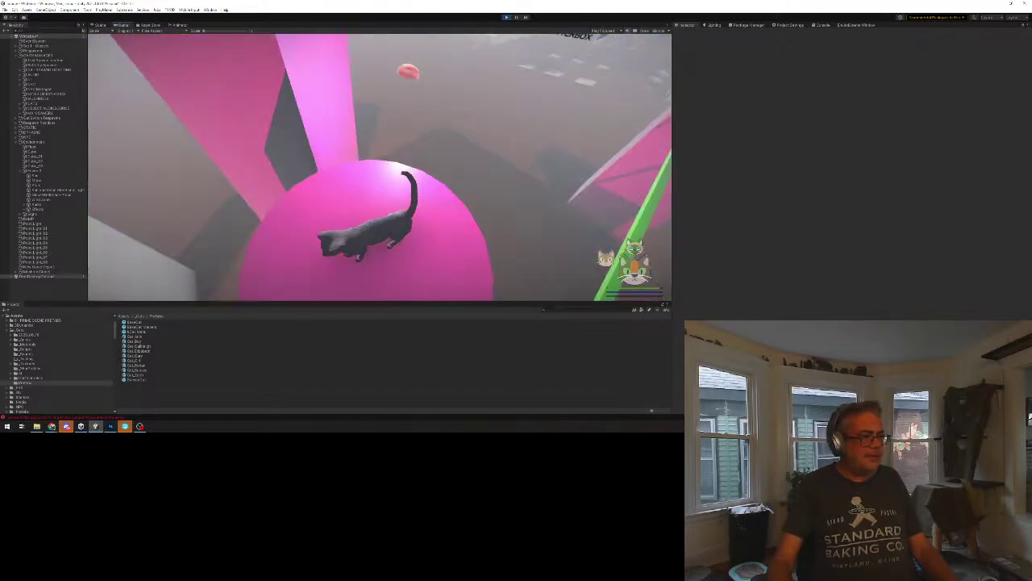
Move the cat among its companions at the base of the pink columns and lead them toward the open ground.
{"action": "key", "text": "w"}
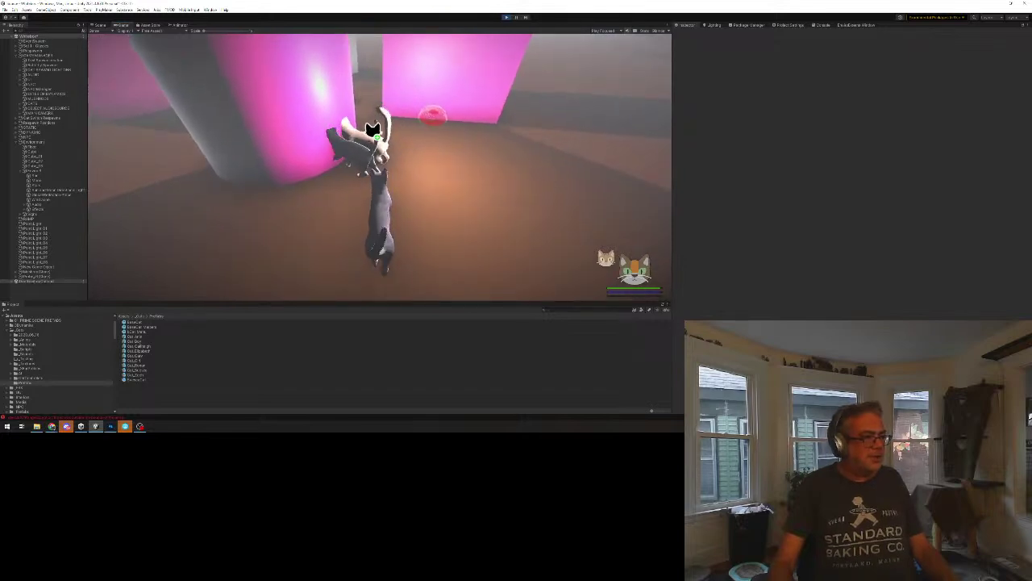
{"action": "key", "text": "w"}
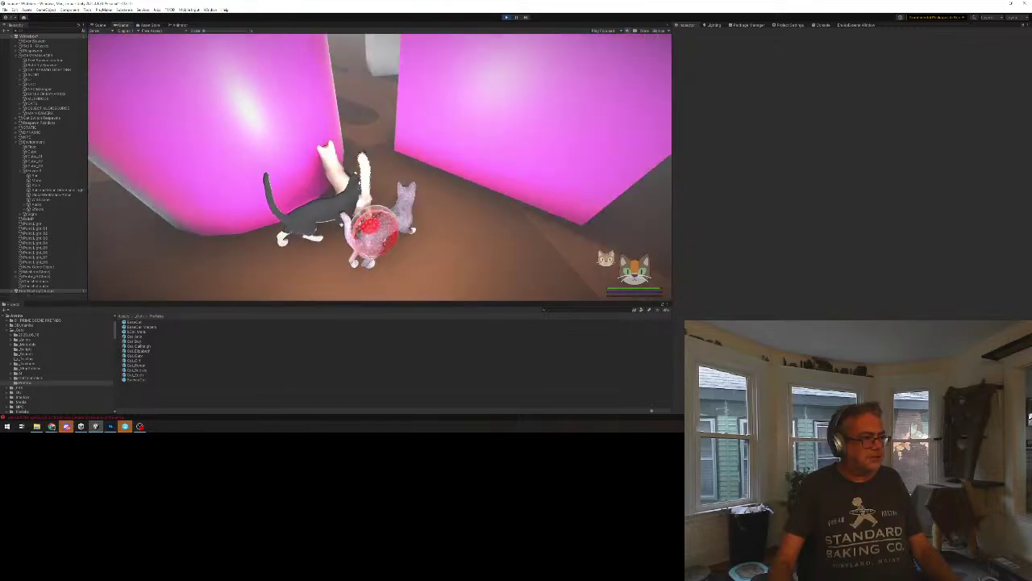
{"action": "key", "text": "s"}
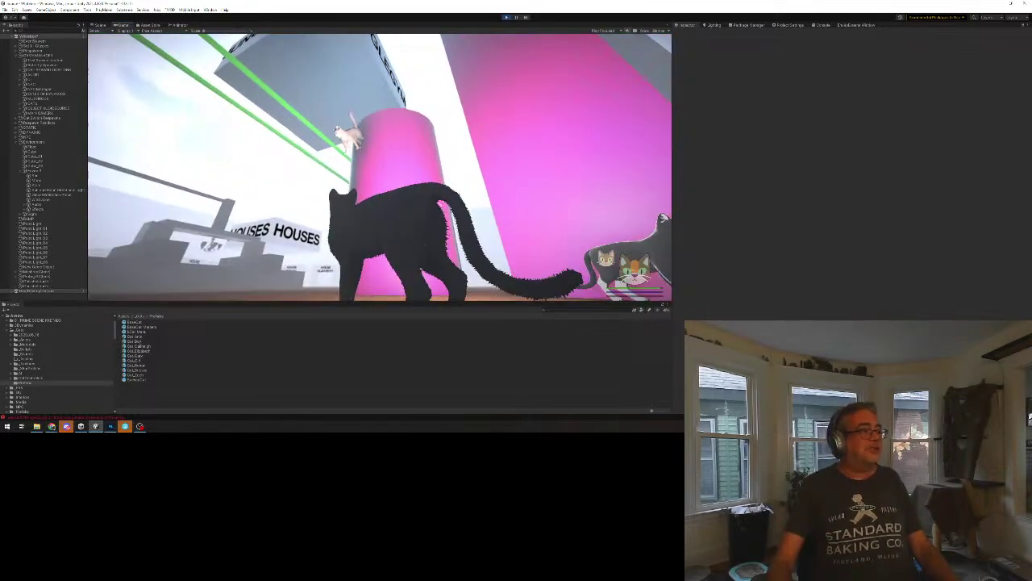
{"action": "key", "text": "w"}
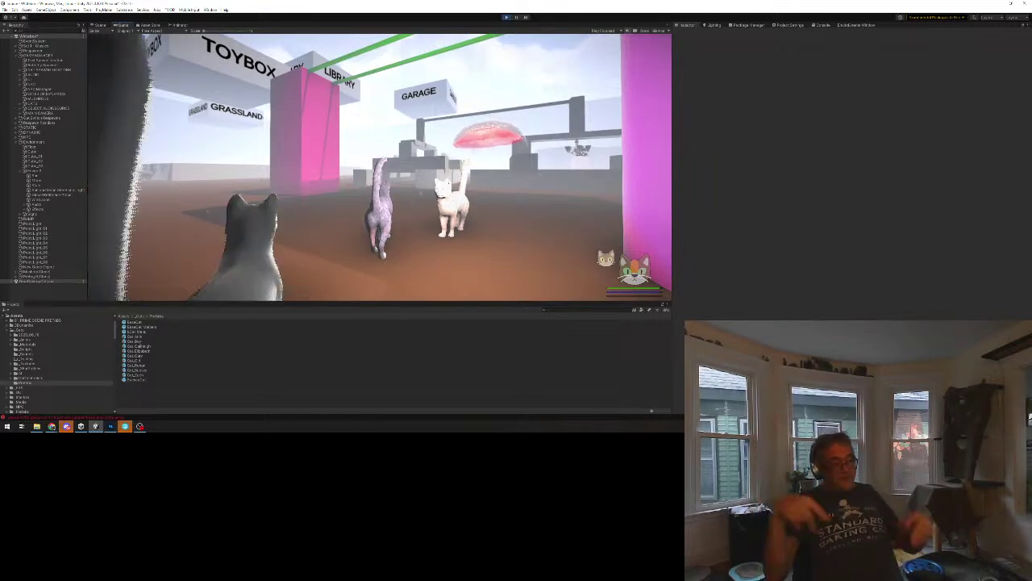
{"action": "key", "text": "w"}
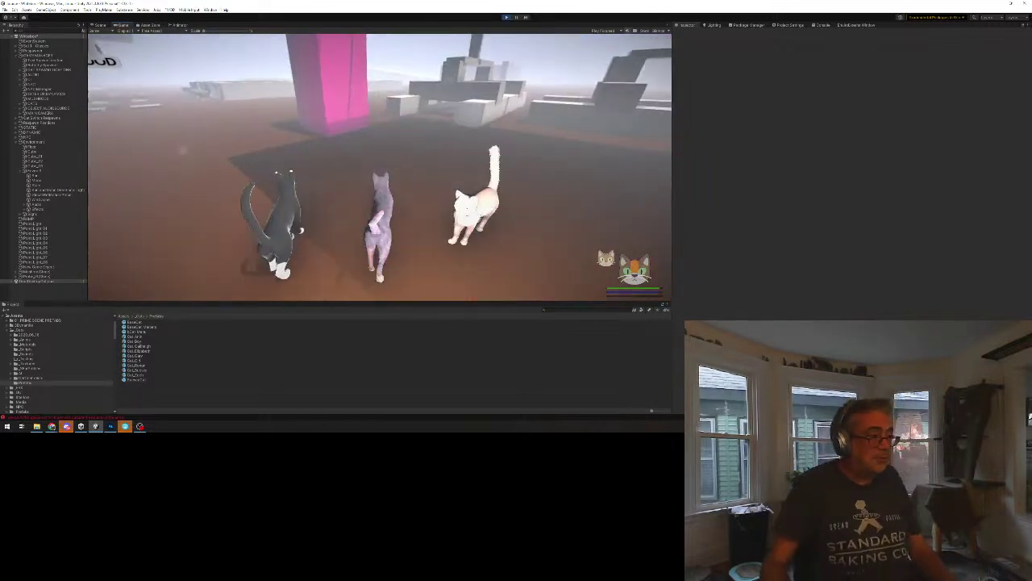
Run the cat from the jungle gym to the litterbox area and step onto the nearest litterbox.
{"action": "key", "text": "a"}
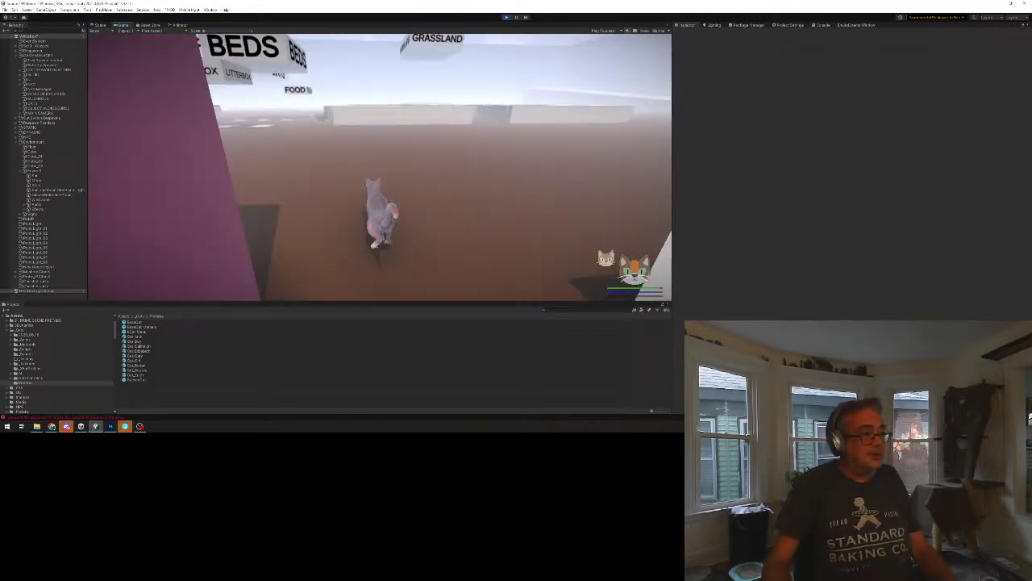
{"action": "key", "text": "w"}
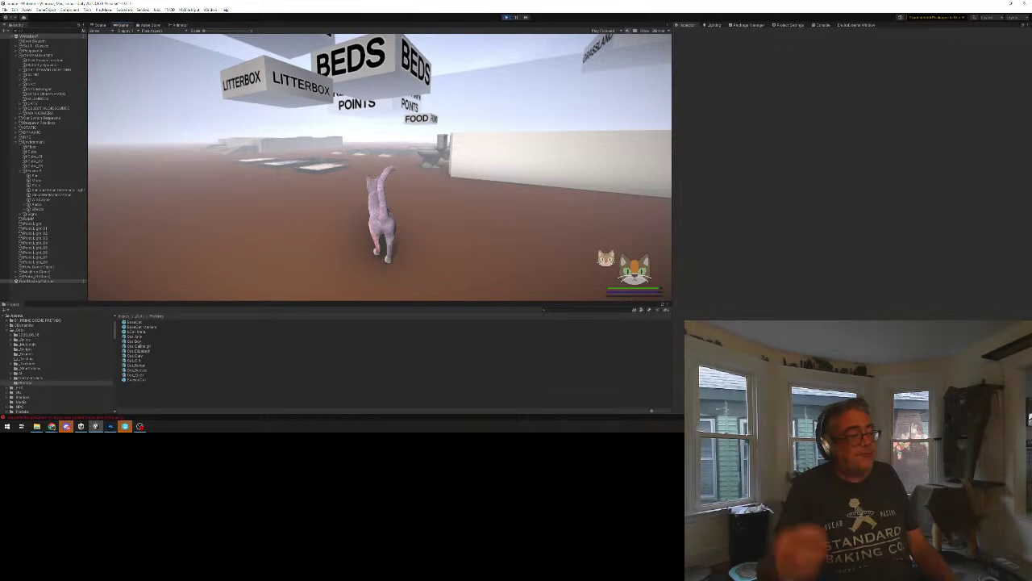
{"action": "key", "text": "w"}
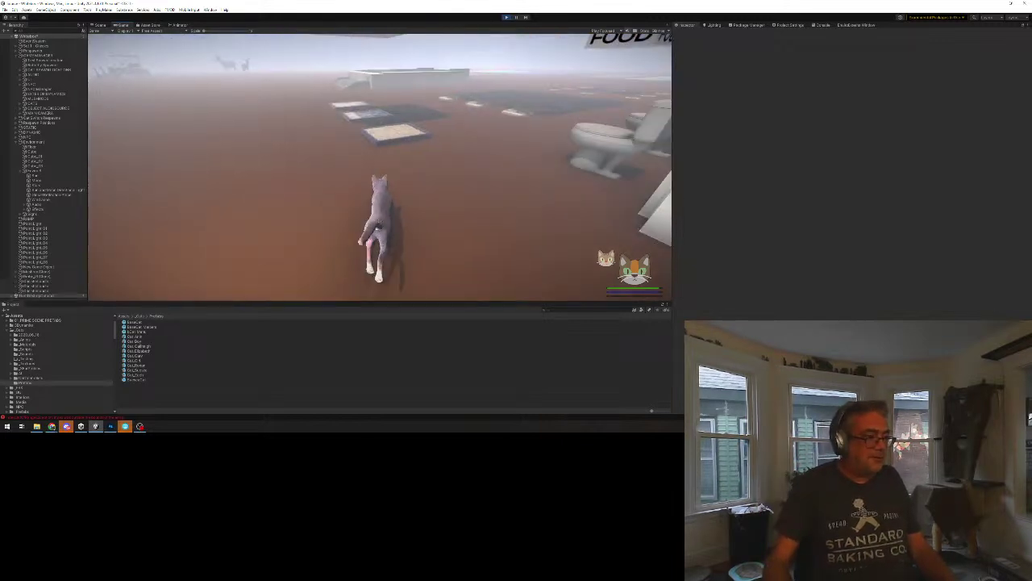
{"action": "key", "text": "w"}
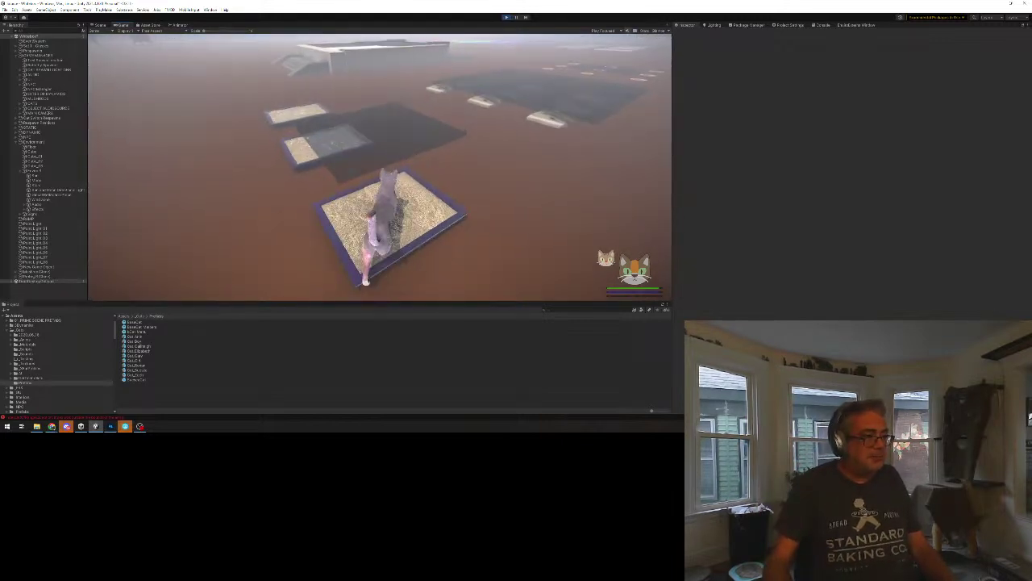
{"action": "key", "text": "a"}
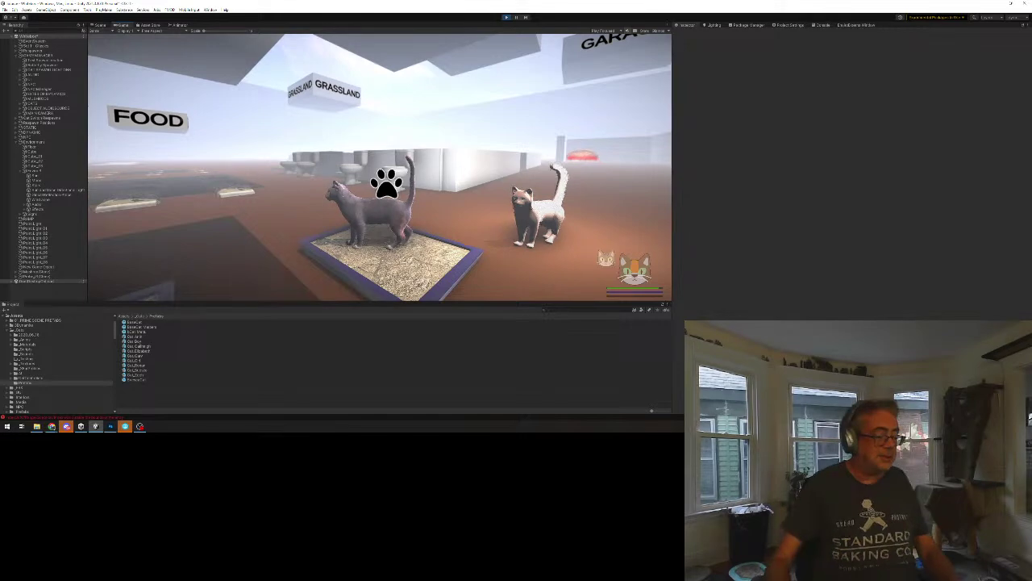
Run the cat from the litterbox past the beds and toilets to the plates in the food area.
{"action": "key", "text": "w"}
{"action": "key", "text": "a"}
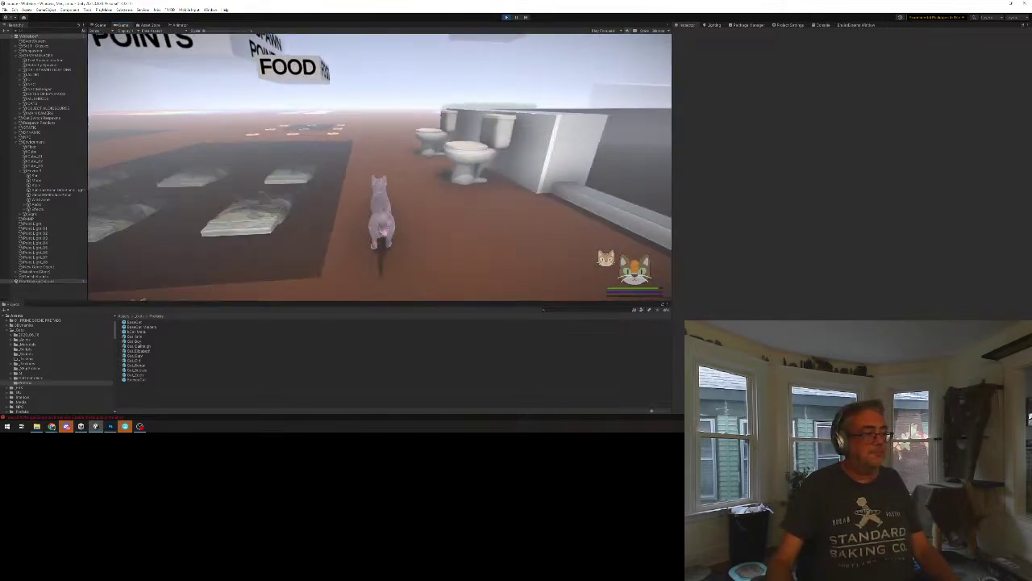
{"action": "key", "text": "s"}
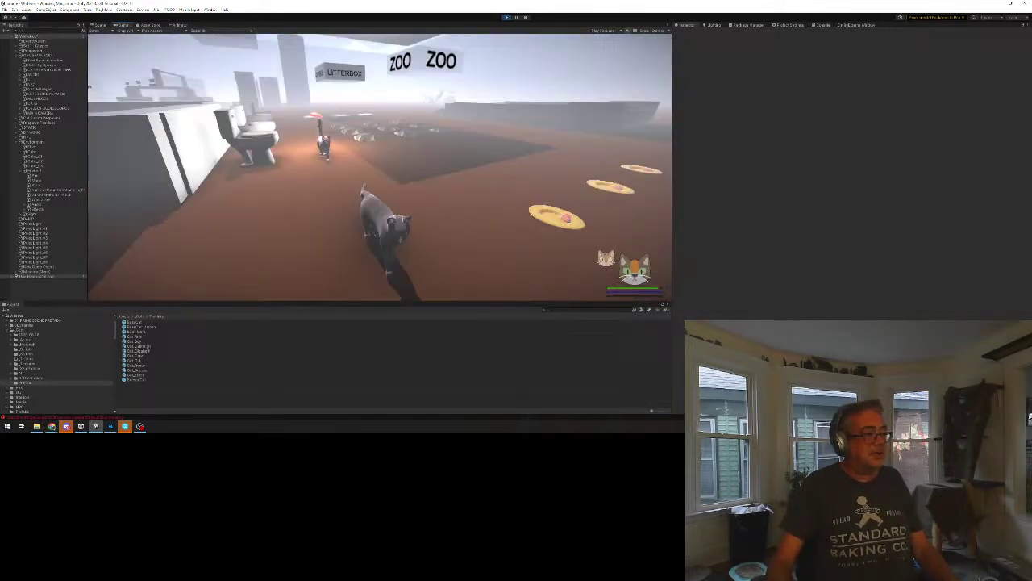
Turn the cat around beside the food area's plates, pause the game, and stop the play test.
{"action": "key", "text": "a"}
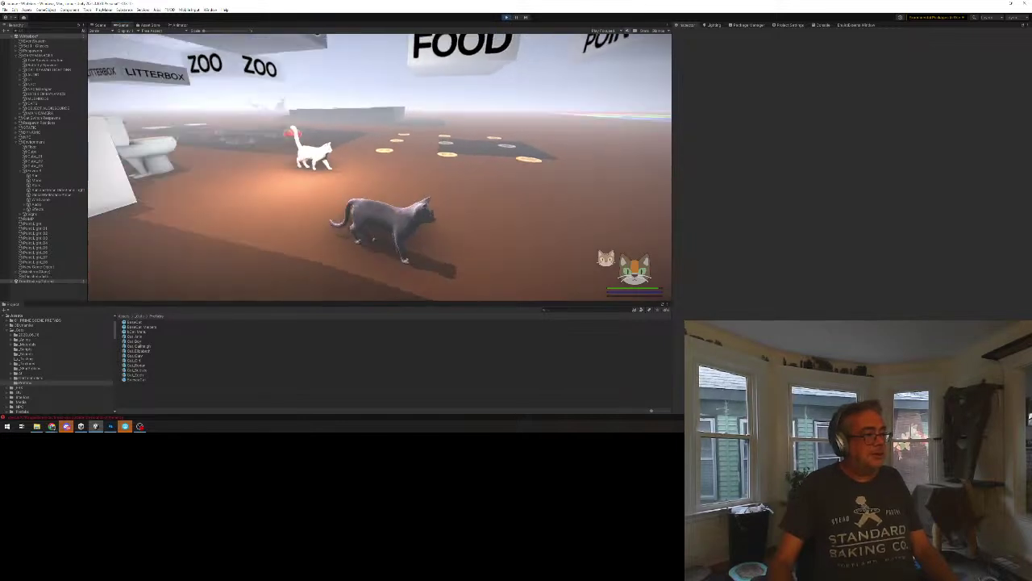
{"action": "key", "text": "Escape"}
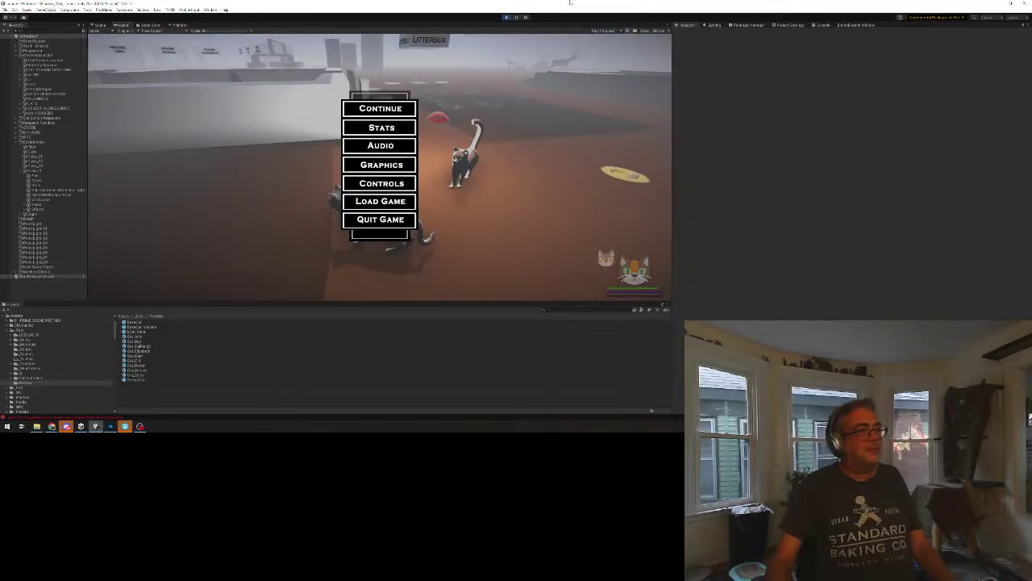
{"action": "left_click", "coordinate": [507, 17]}
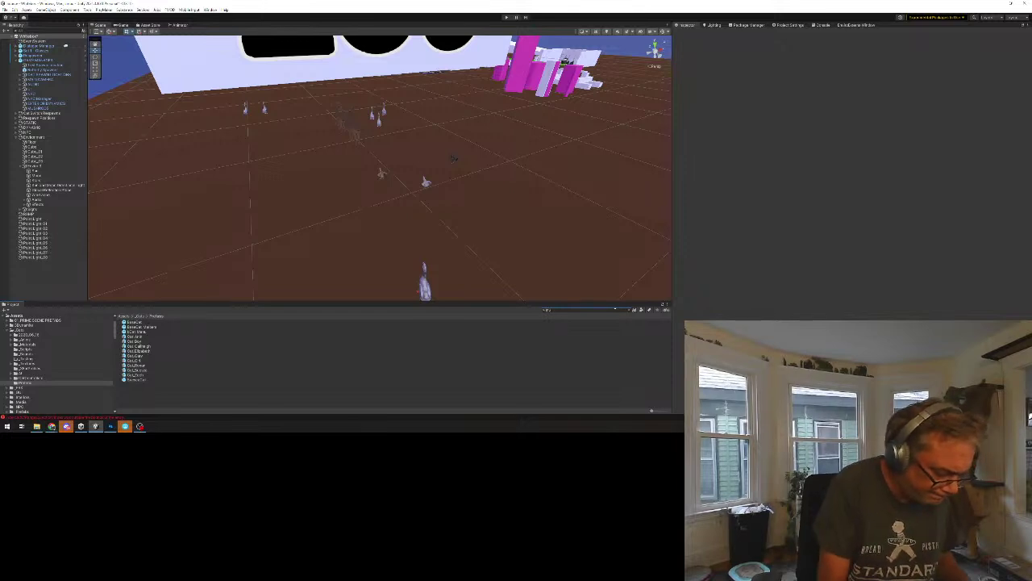
Search the project for the mushroom prefab and open it for editing.
{"action": "type", "text": "audioe"}
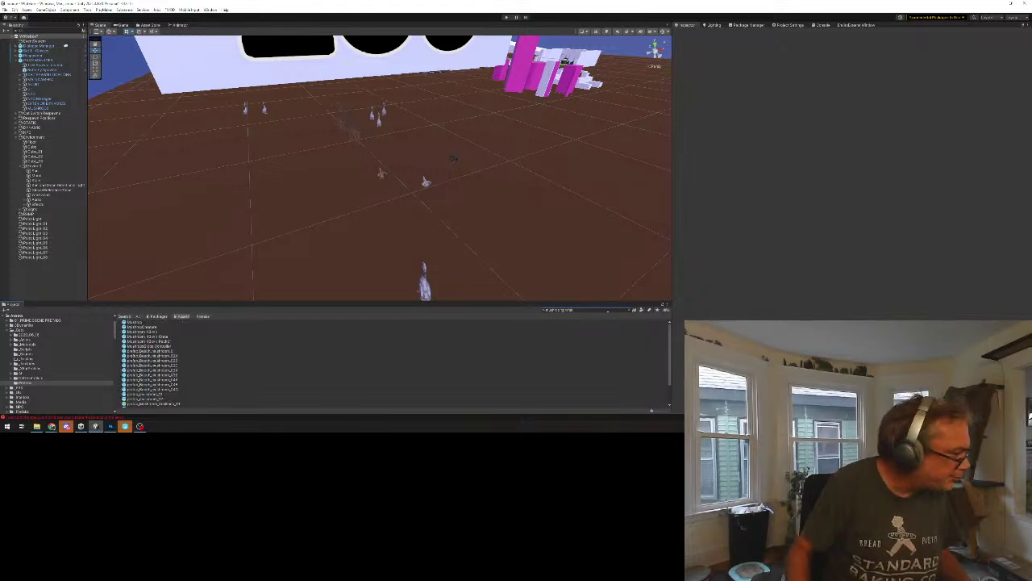
{"action": "left_click", "coordinate": [137, 321]}
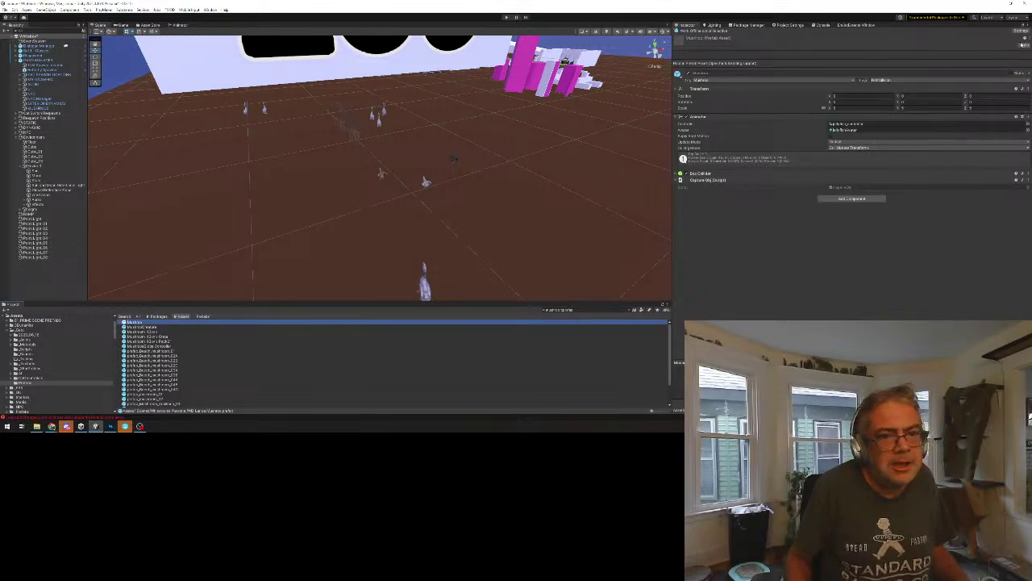
{"action": "left_click", "coordinate": [1021, 45]}
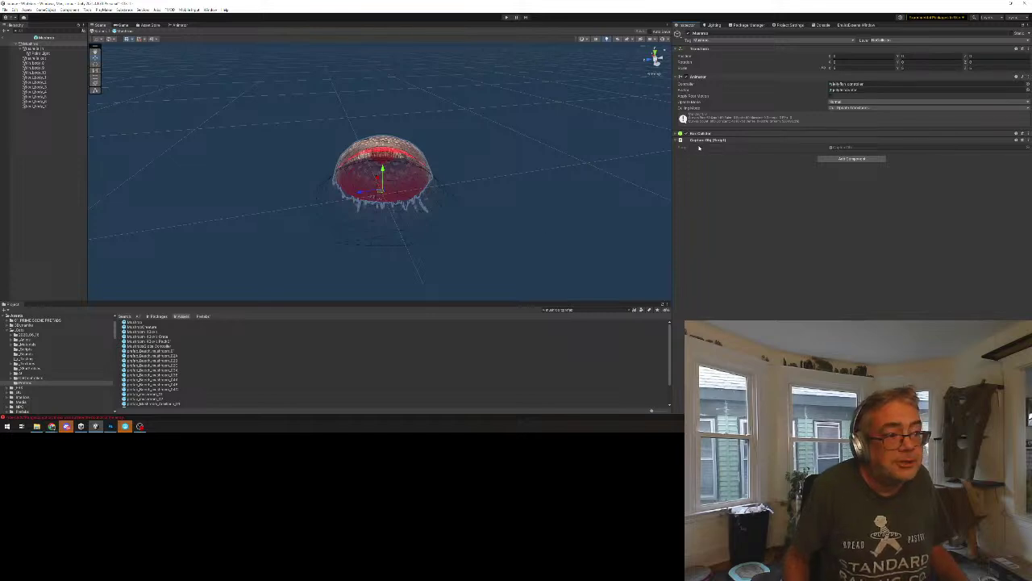
Set the mushroom Point Light's shadow type to Hard Shadows, and save the prefab while returning to the scene.
{"action": "left_click", "coordinate": [39, 54]}
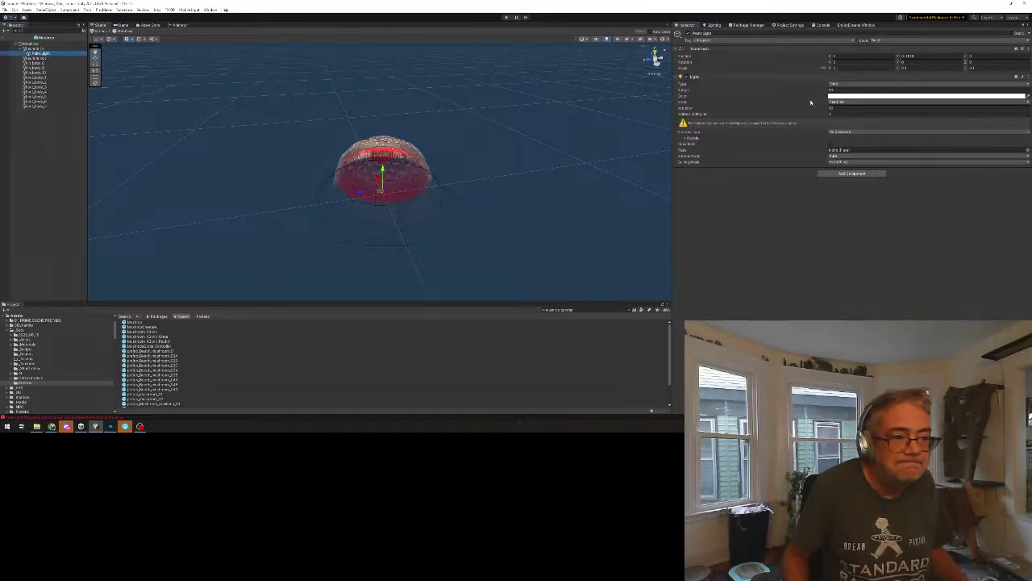
{"action": "left_click", "coordinate": [846, 131]}
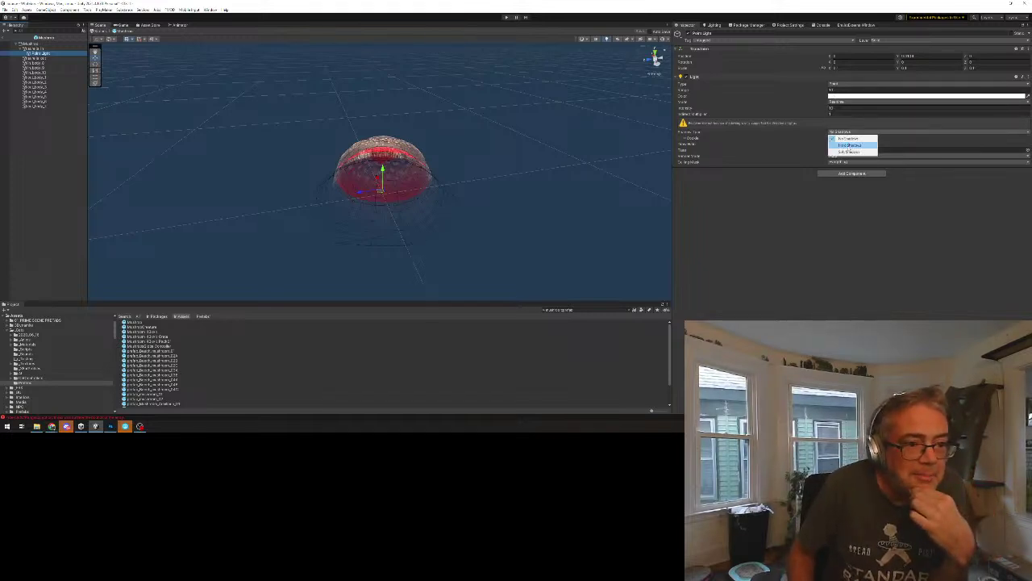
{"action": "left_click", "coordinate": [851, 145]}
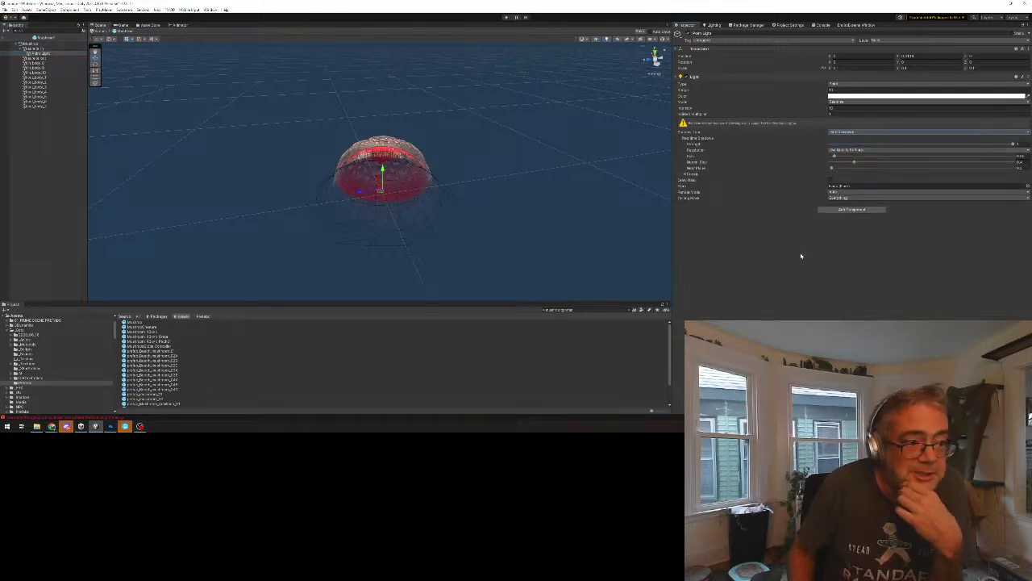
{"action": "mouse_move", "coordinate": [383, 224]}
{"action": "left_mouse_down", "text": "alt"}
{"action": "mouse_move", "coordinate": [367, 185]}
{"action": "mouse_move", "coordinate": [366, 223]}
{"action": "left_mouse_up", "text": "alt"}
{"action": "left_click_drag", "start_coordinate": [380, 161], "coordinate": [237, 171], "text": "alt"}
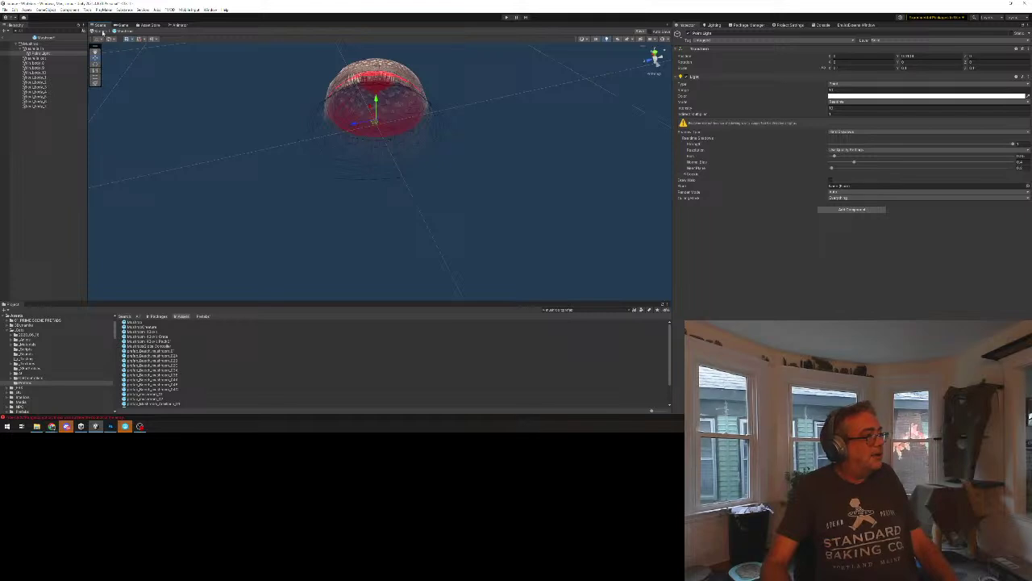
{"action": "left_click", "coordinate": [102, 31]}
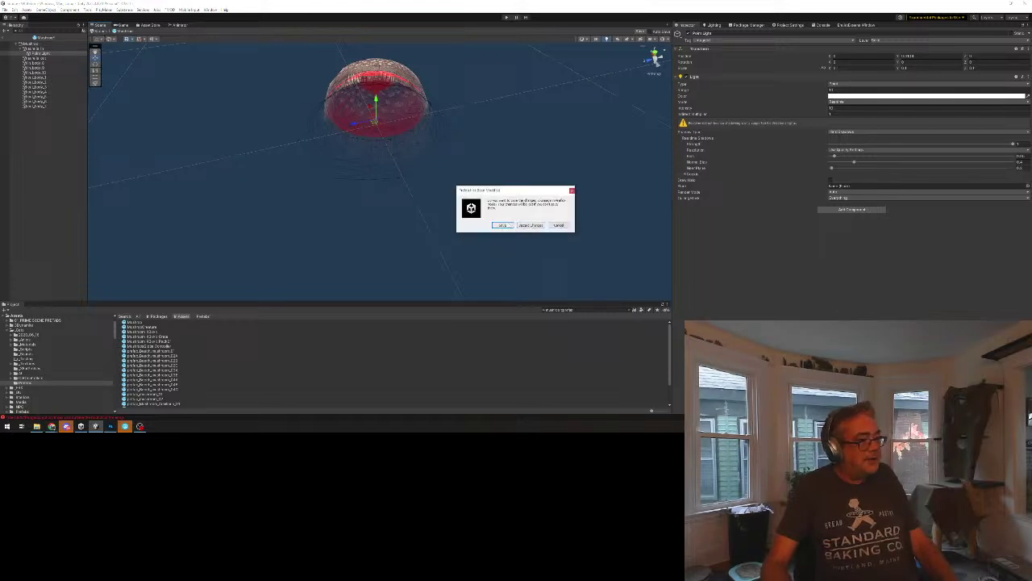
{"action": "left_click", "coordinate": [504, 225]}
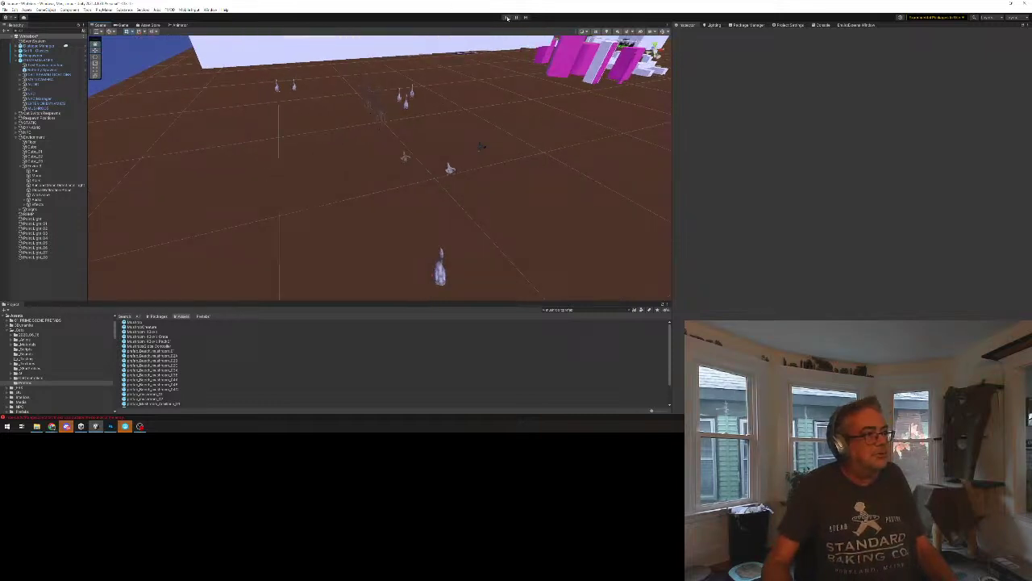
Start a play test and run the cat through the Houses gateway onto the open ground between the houses.
{"action": "left_click", "coordinate": [506, 17]}
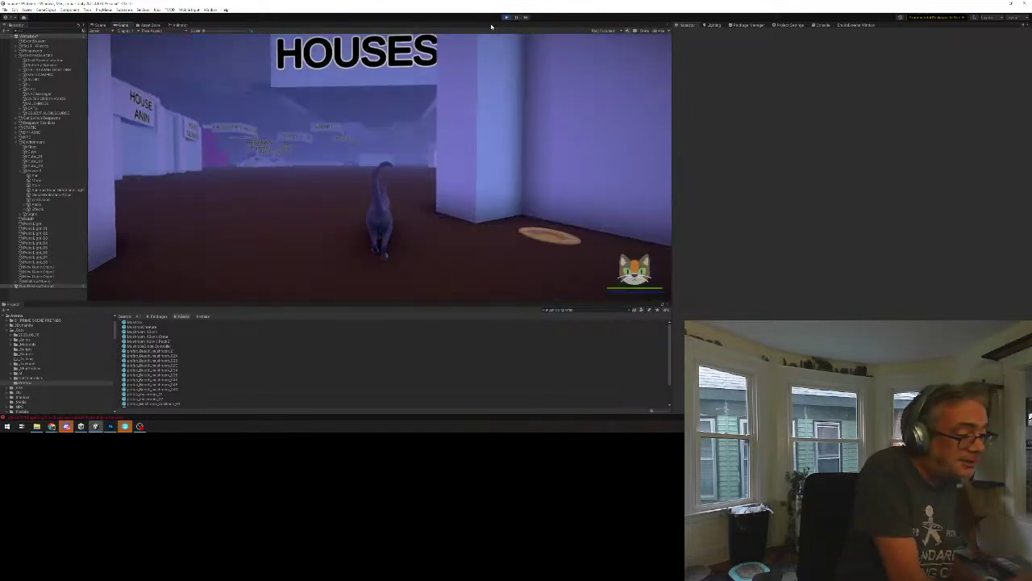
{"action": "key", "text": "w"}
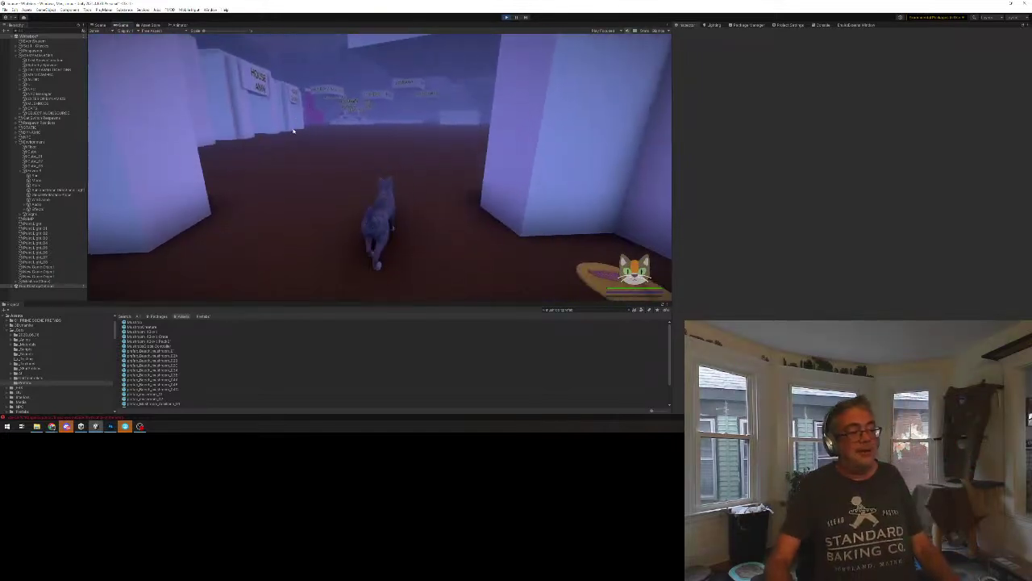
{"action": "key", "text": "w"}
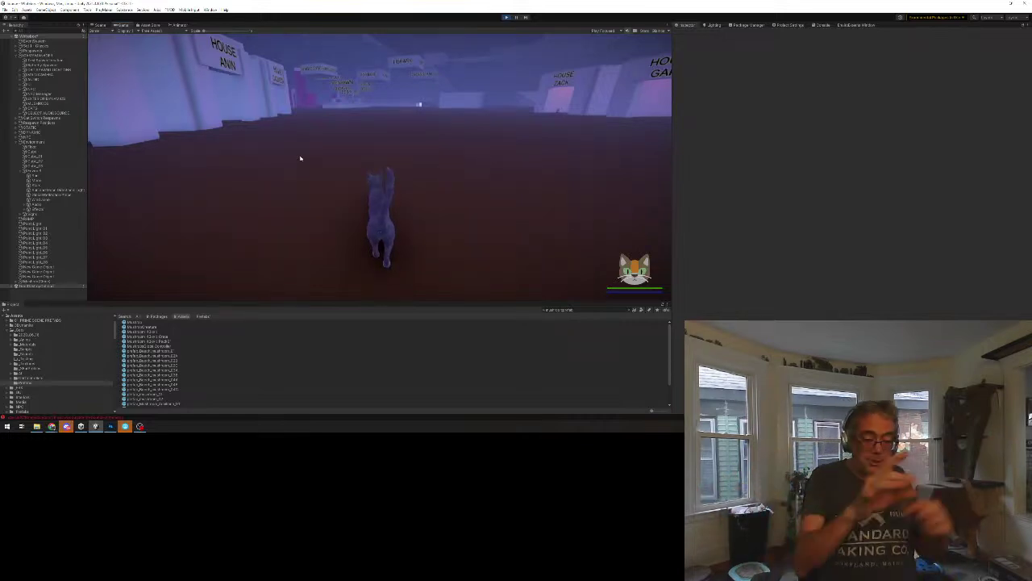
{"action": "key", "text": "w"}
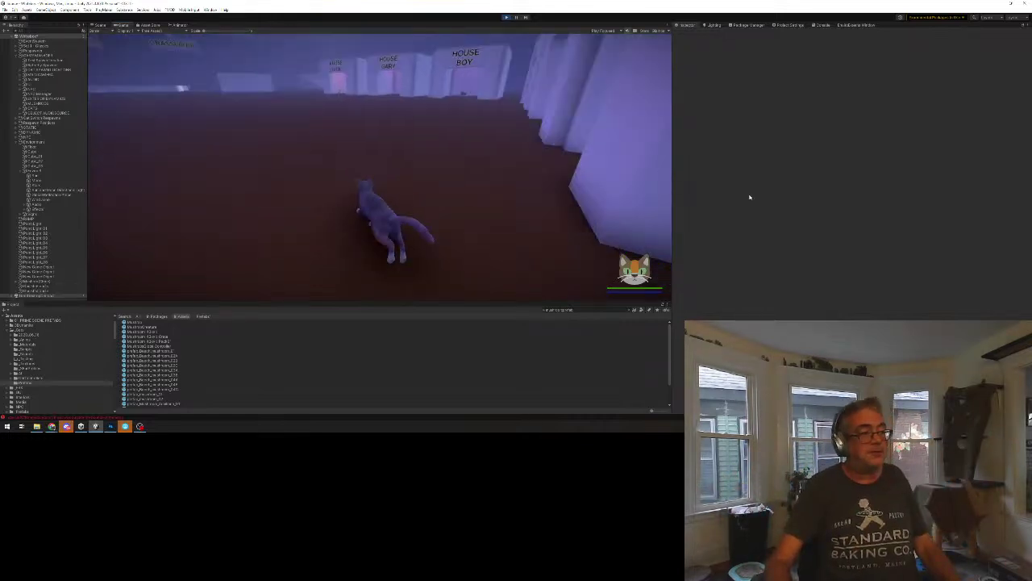
{"action": "key", "text": "w"}
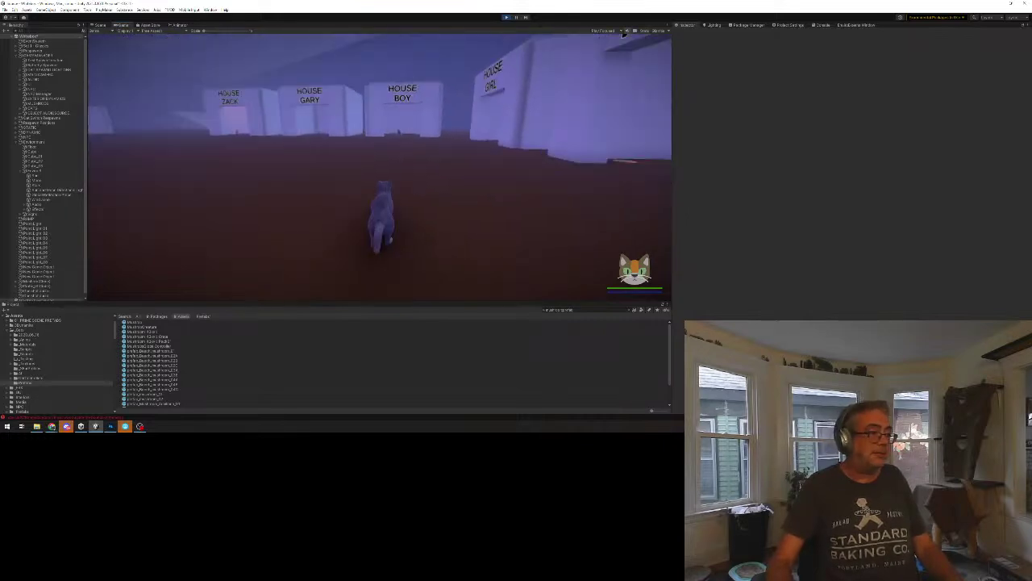
Run the cat past House Gary and House Zack toward the Garage and Library signs.
{"action": "key", "text": "w"}
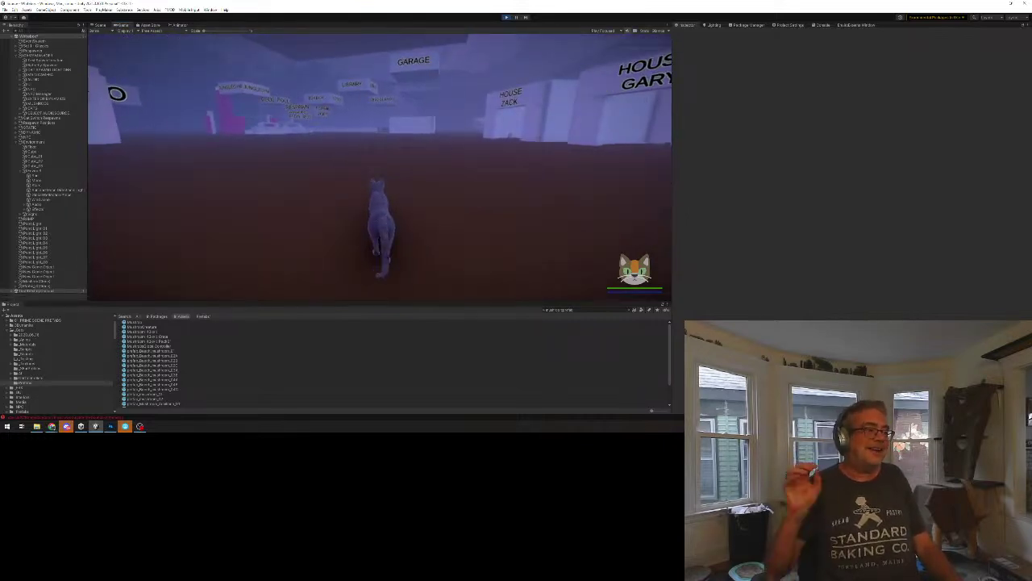
{"action": "key", "text": "w"}
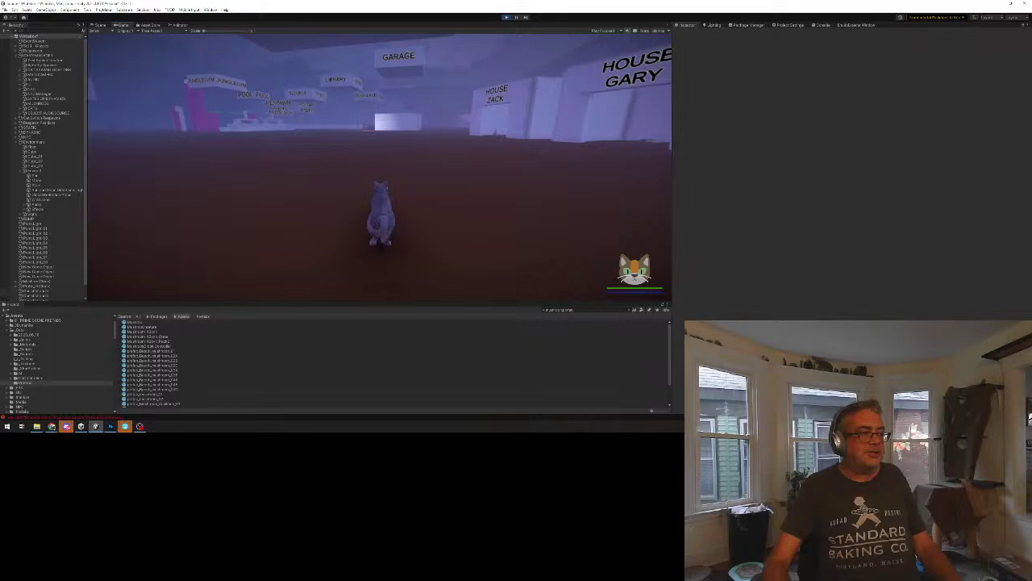
{"action": "key", "text": "w"}
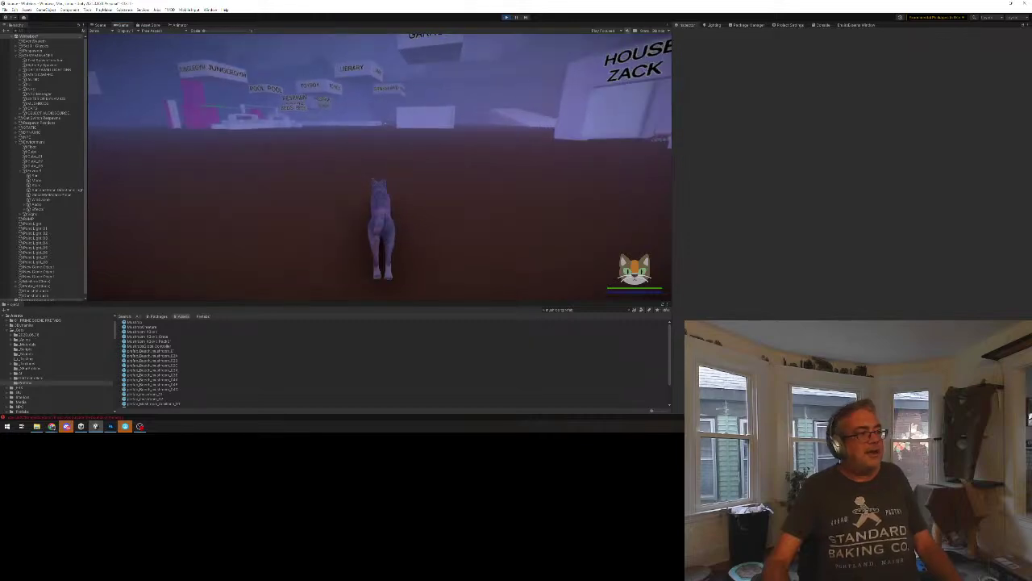
{"action": "key", "text": "w"}
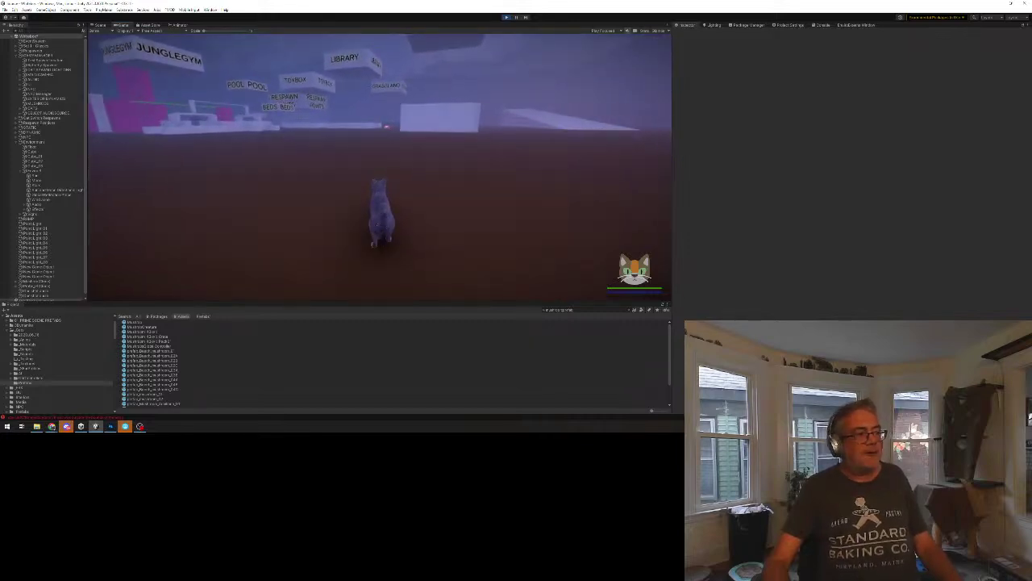
Walk the cat up to and around the red mushroom to check its lighting, and stop the play test.
{"action": "key", "text": "w"}
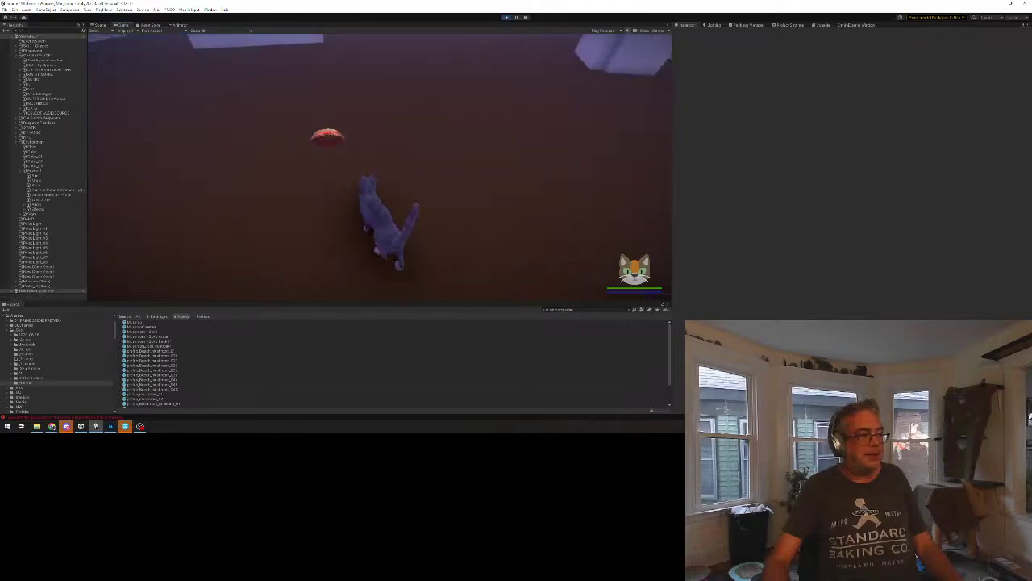
{"action": "key", "text": "w"}
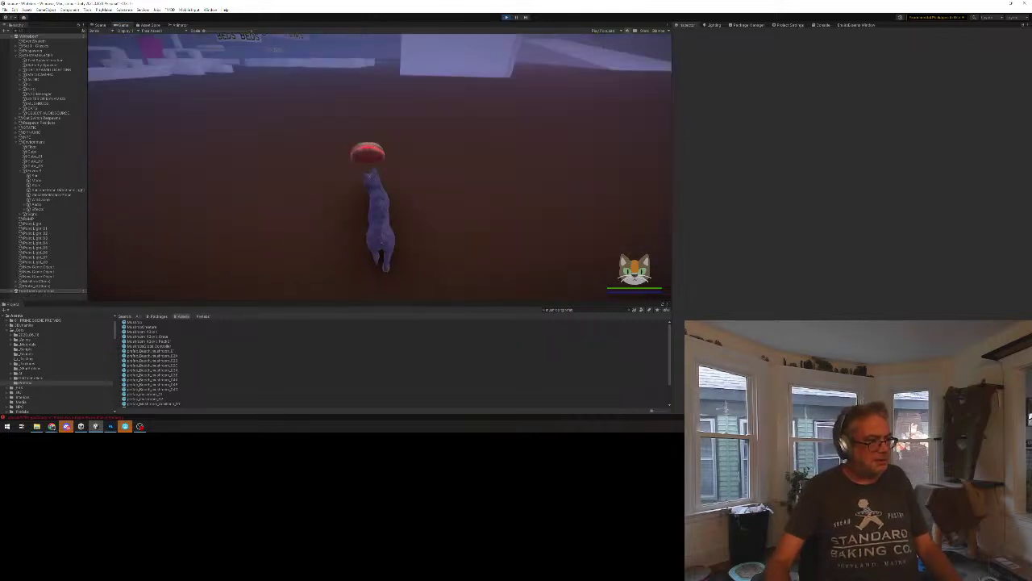
{"action": "key", "text": "w"}
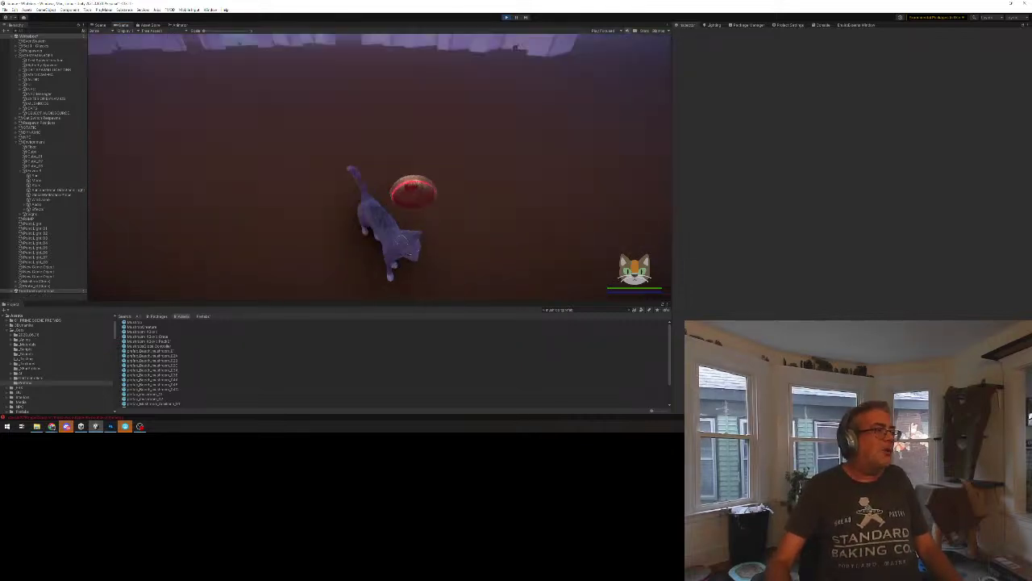
{"action": "key", "text": "w"}
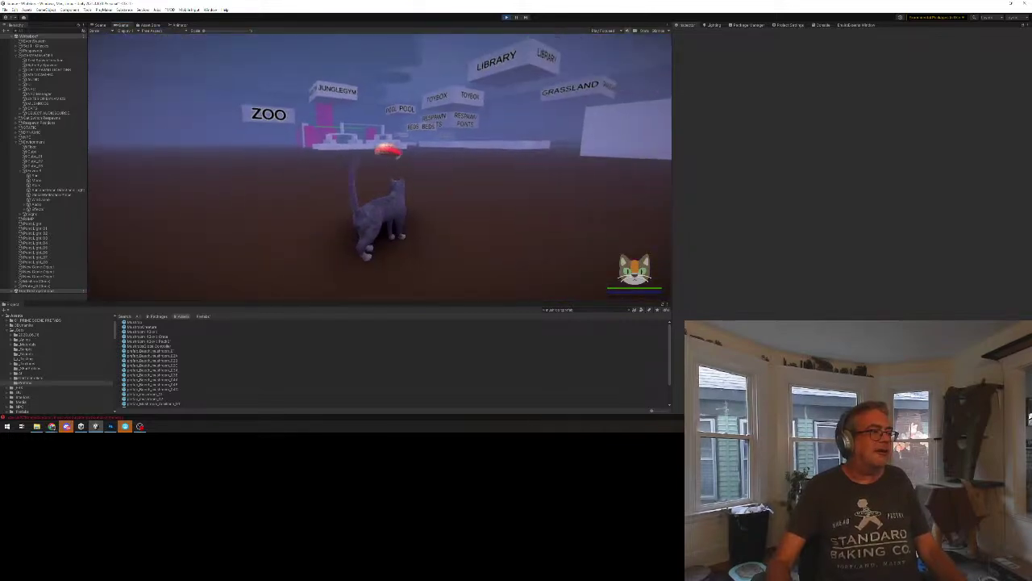
{"action": "key", "text": "Escape"}
{"action": "left_click", "coordinate": [508, 17]}
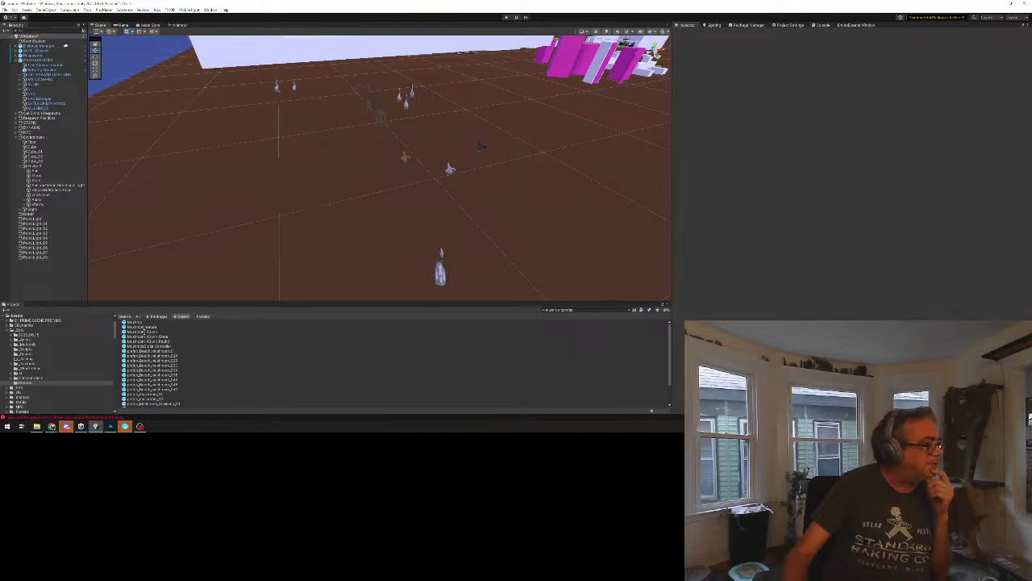
Reopen the mushroom prefab for editing and select its Point Light.
{"action": "left_click", "coordinate": [136, 322]}
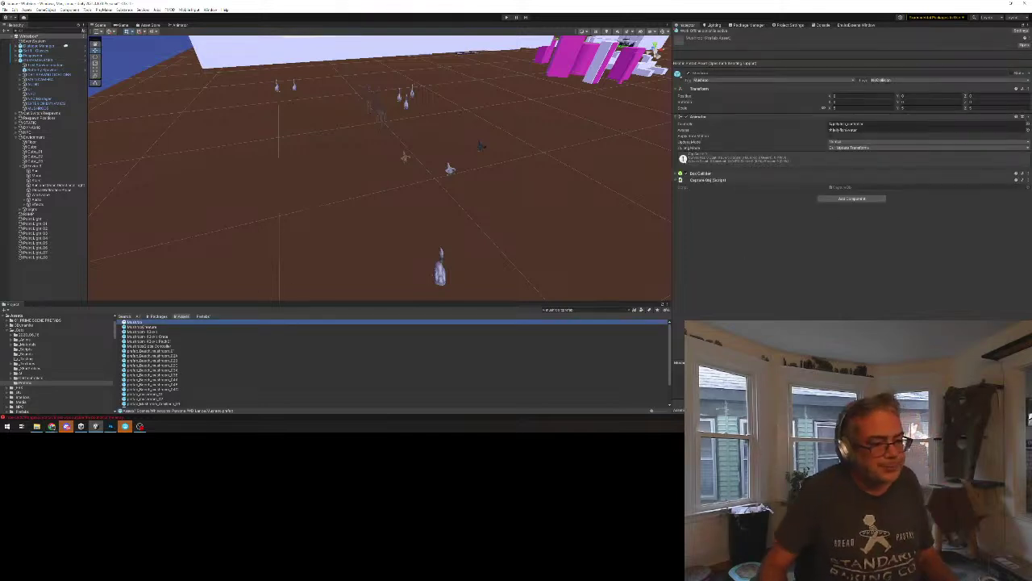
{"action": "double_click", "coordinate": [136, 322]}
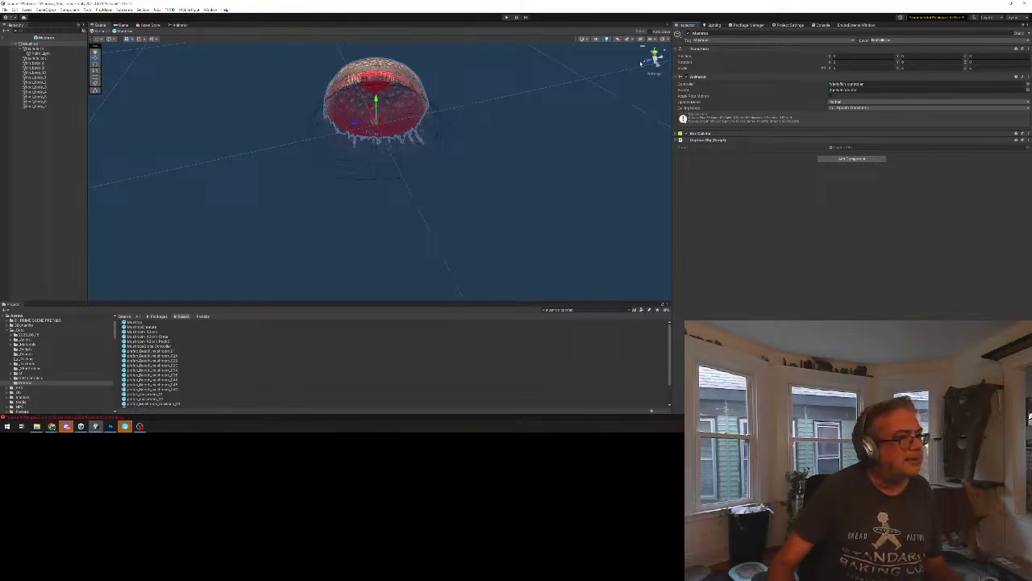
{"action": "left_click", "coordinate": [655, 55]}
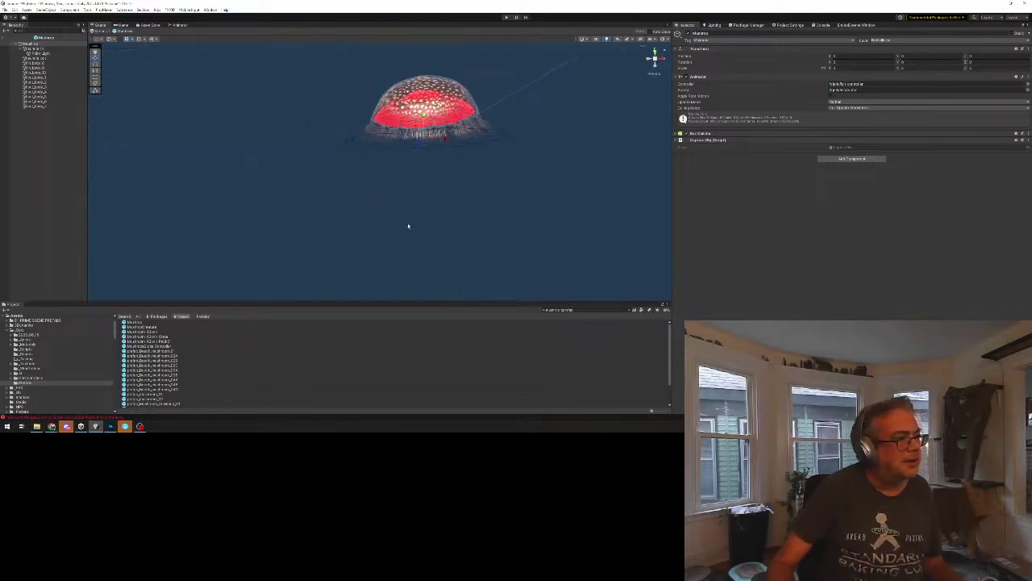
{"action": "left_click", "coordinate": [44, 54]}
Examine the mushroom cap and its Point Light from several angles, both from a distance and close up.
{"action": "left_click_drag", "start_coordinate": [494, 141], "coordinate": [547, 116], "text": "alt"}
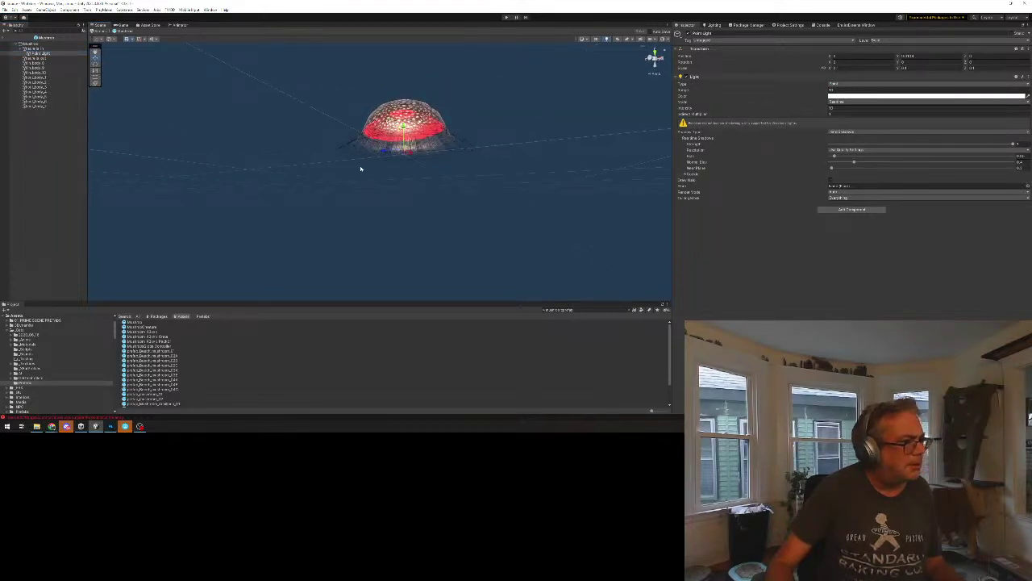
{"action": "left_click_drag", "start_coordinate": [361, 168], "coordinate": [381, 182], "text": "alt"}
{"action": "scroll", "coordinate": [400, 161], "scroll_direction": "down", "scroll_amount": 6}
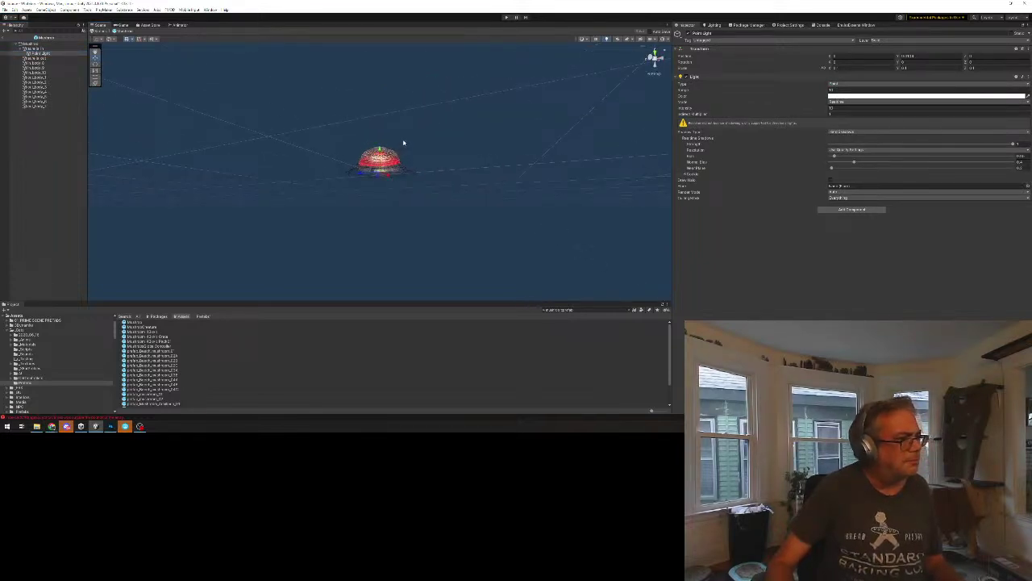
{"action": "scroll", "coordinate": [406, 148], "scroll_direction": "up", "scroll_amount": 2}
{"action": "scroll", "coordinate": [366, 212], "scroll_direction": "up", "scroll_amount": 5}
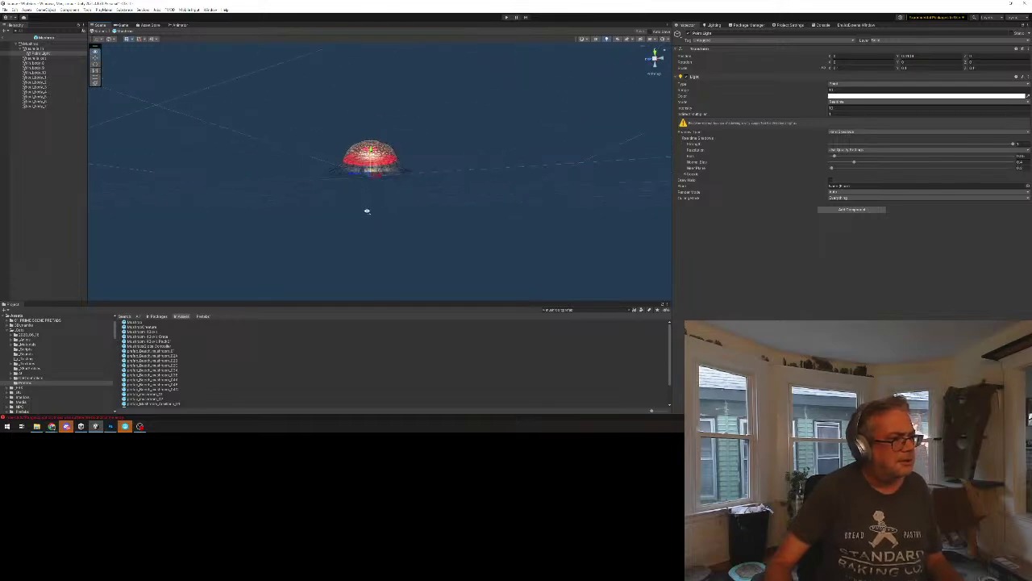
{"action": "key", "text": "s"}
{"action": "right_click_drag", "start_coordinate": [364, 216], "coordinate": [396, 235]}
{"action": "key", "text": "w"}
{"action": "key", "text": "s"}
{"action": "key", "text": "s"}
{"action": "key", "text": "w"}
{"action": "key", "text": "s"}
Move the Point Light out of its parent object to the end of the mushroom prefab's root-level children.
{"action": "left_click", "coordinate": [407, 84]}
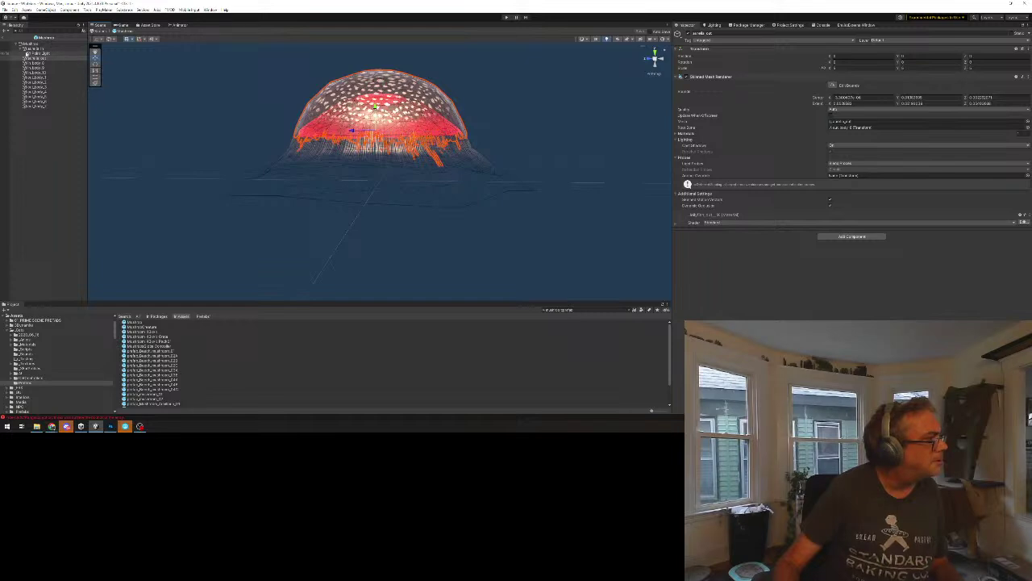
{"action": "left_click", "coordinate": [38, 54]}
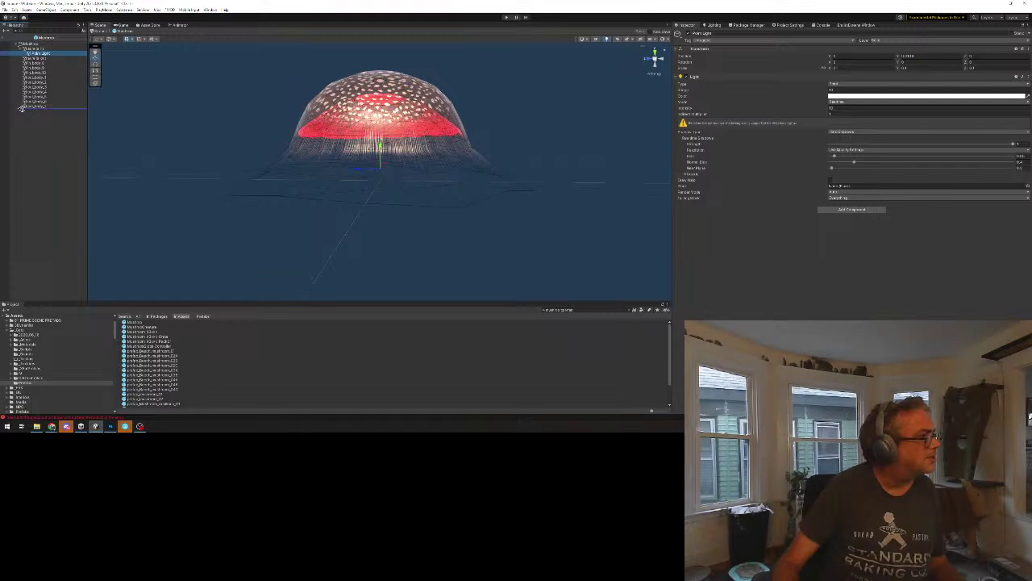
{"action": "left_click_drag", "start_coordinate": [34, 115], "coordinate": [34, 113]}
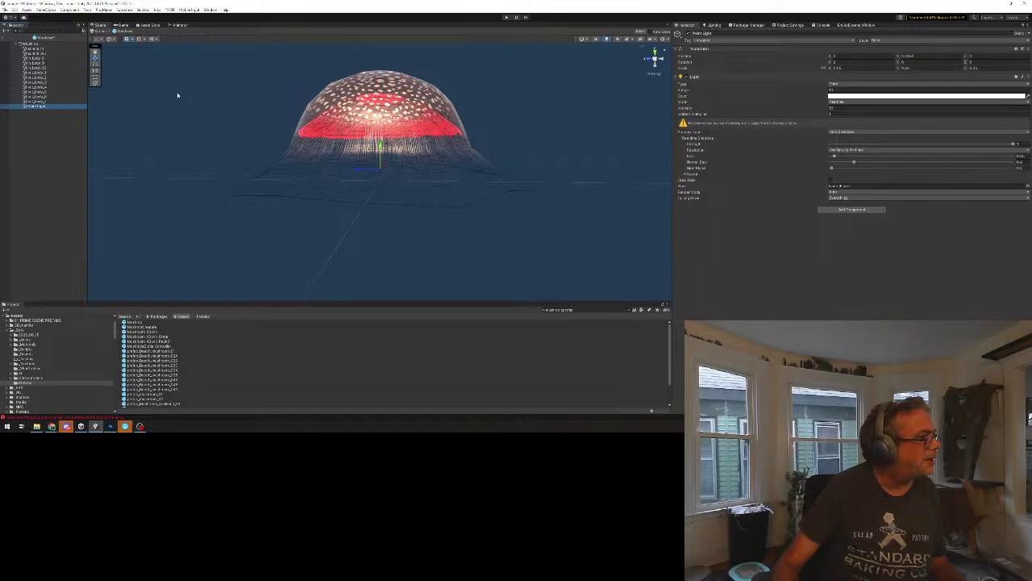
Select the mushroom cap mesh and inspect the material assigned to its Skinned Mesh Renderer.
{"action": "left_click", "coordinate": [387, 104]}
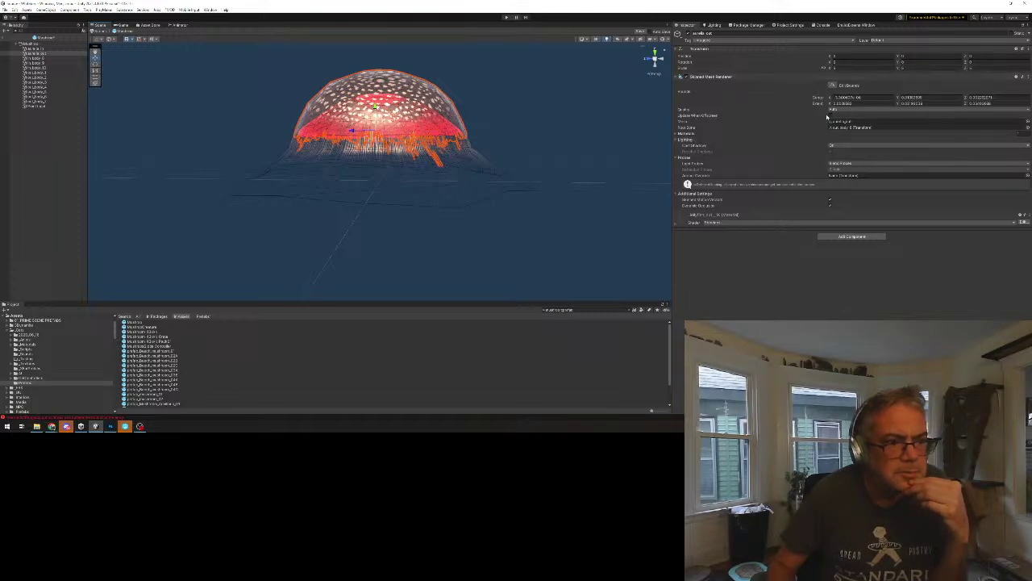
{"action": "left_click", "coordinate": [676, 134]}
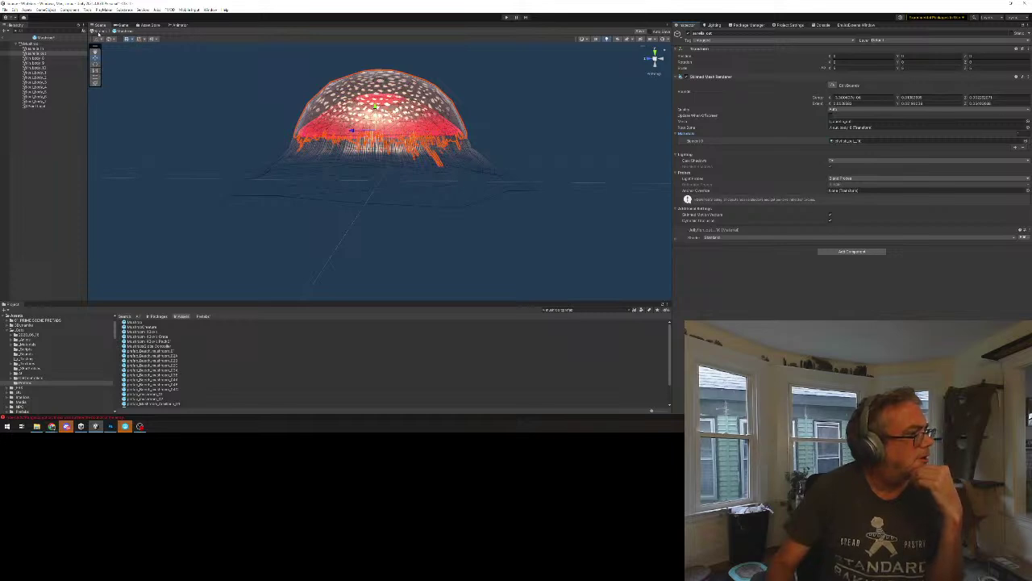
Lower the Point Light vertically beneath the mushroom cap, and return to the main scene with the prefab changes saved.
{"action": "left_click", "coordinate": [38, 106]}
{"action": "left_click_drag", "start_coordinate": [379, 147], "coordinate": [376, 187]}
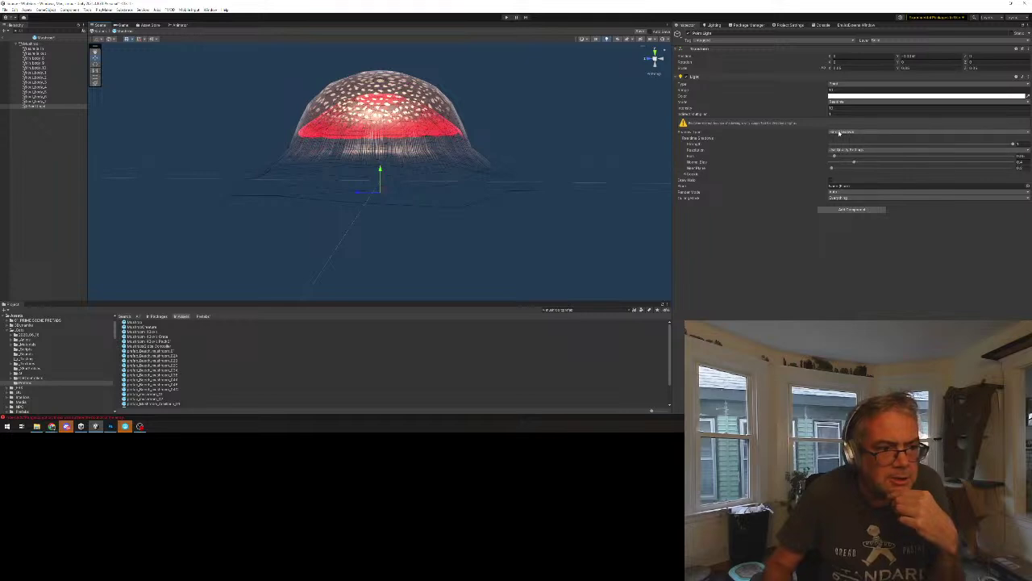
{"action": "left_click", "coordinate": [888, 199]}
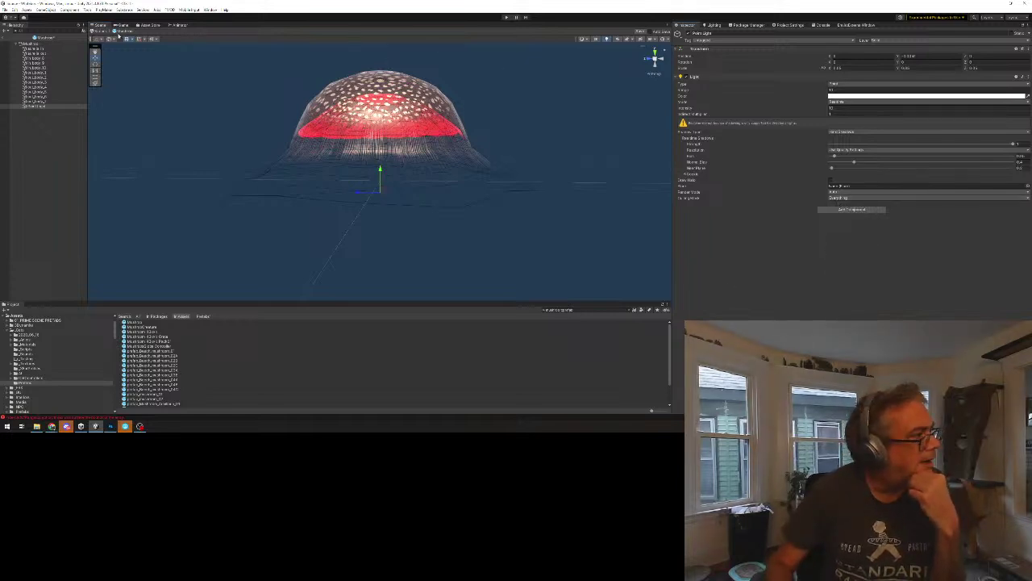
{"action": "left_click", "coordinate": [102, 33]}
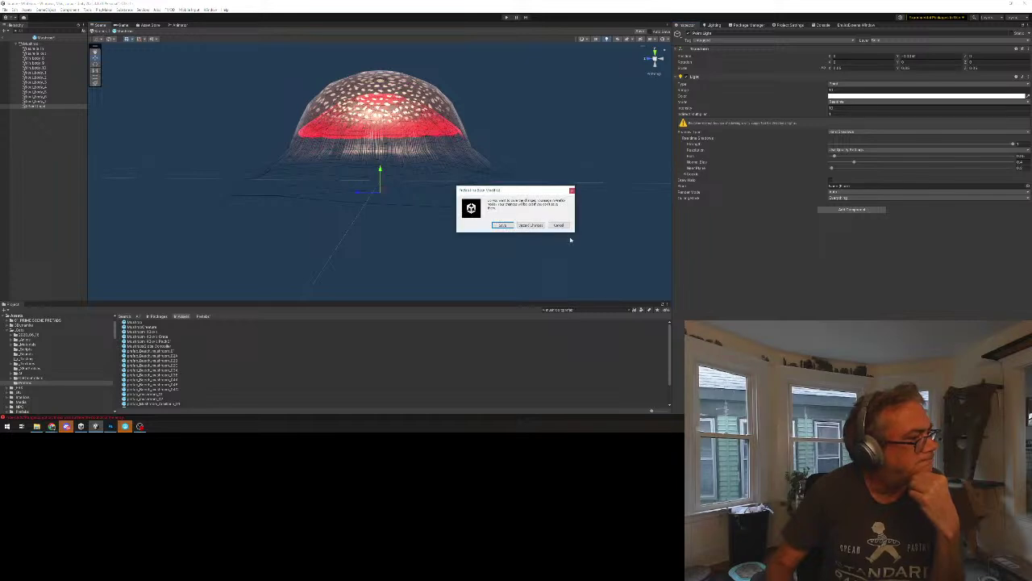
{"action": "left_click", "coordinate": [502, 225]}
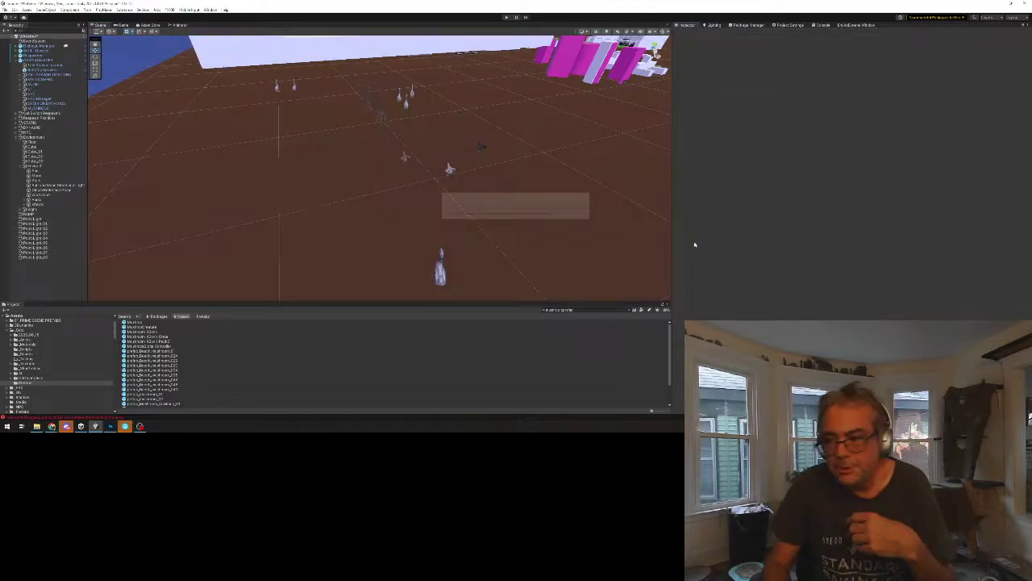
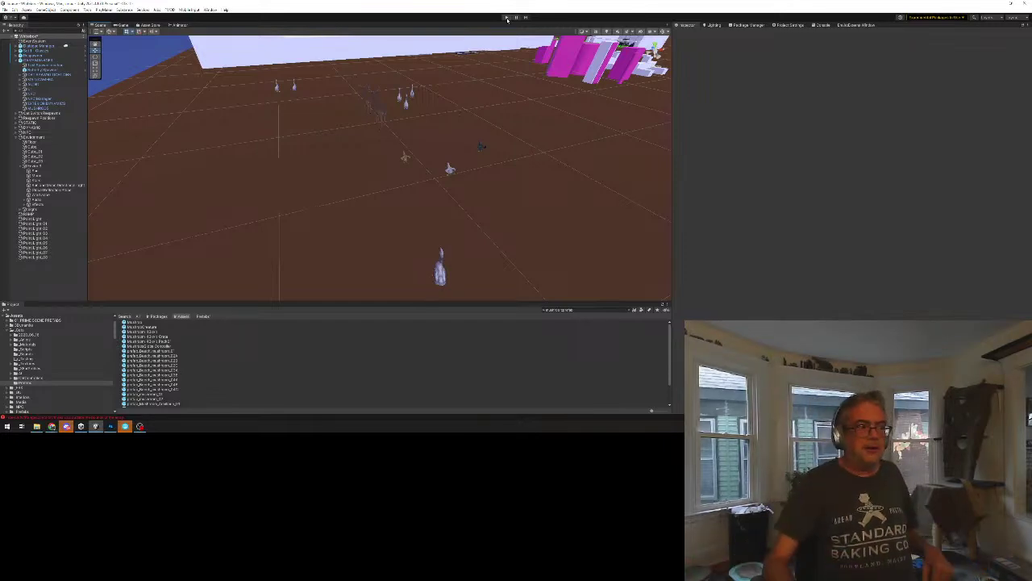
{"action": "right_click_drag", "start_coordinate": [452, 59], "coordinate": [480, 217]}
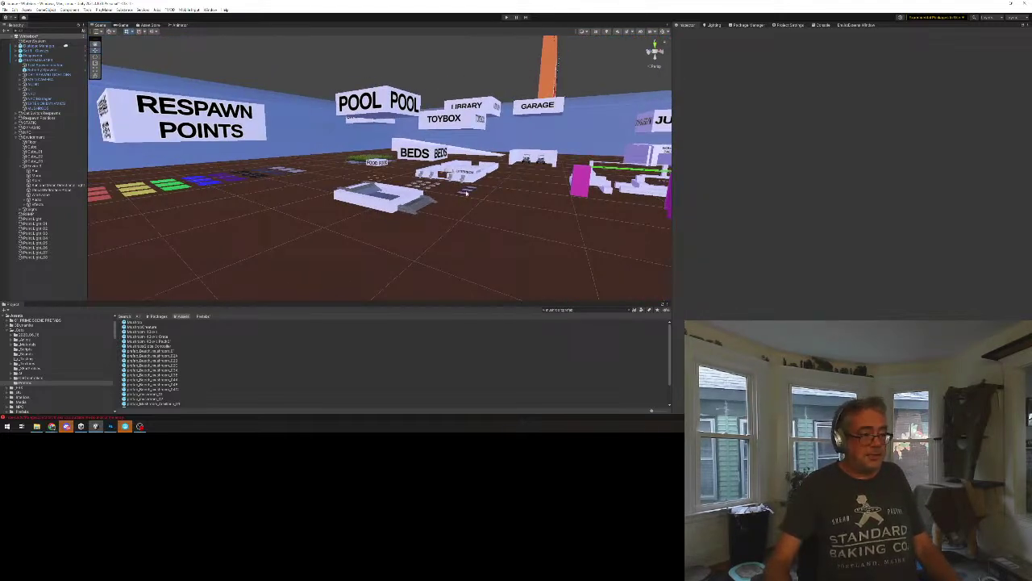
Survey the test level from the litter boxes out to an overview of the labelled areas and the houses.
{"action": "left_click", "coordinate": [462, 193]}
{"action": "key", "text": "f"}
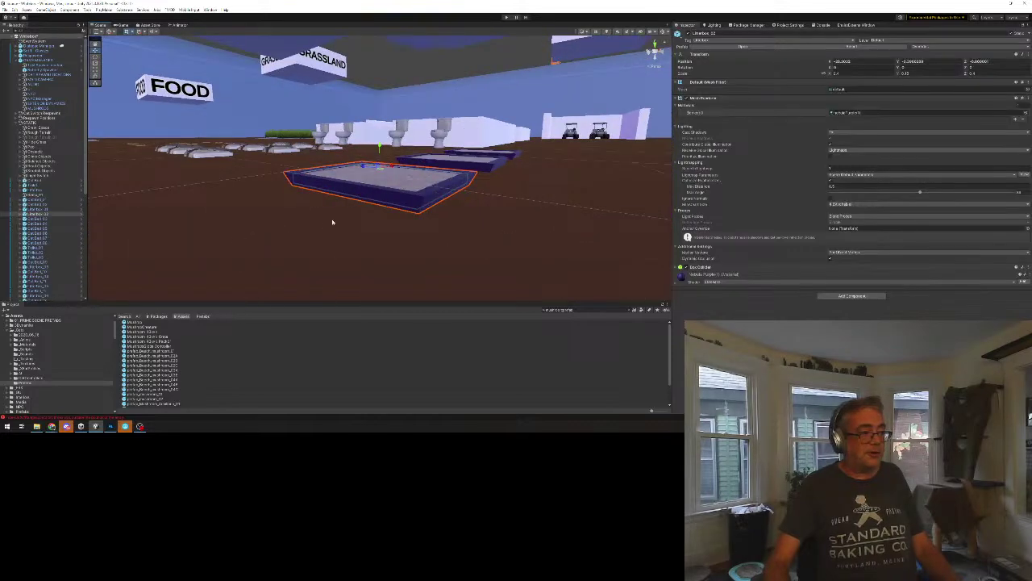
{"action": "right_click_drag", "start_coordinate": [350, 232], "coordinate": [395, 287]}
{"action": "key", "text": "w"}
{"action": "key", "text": "s"}
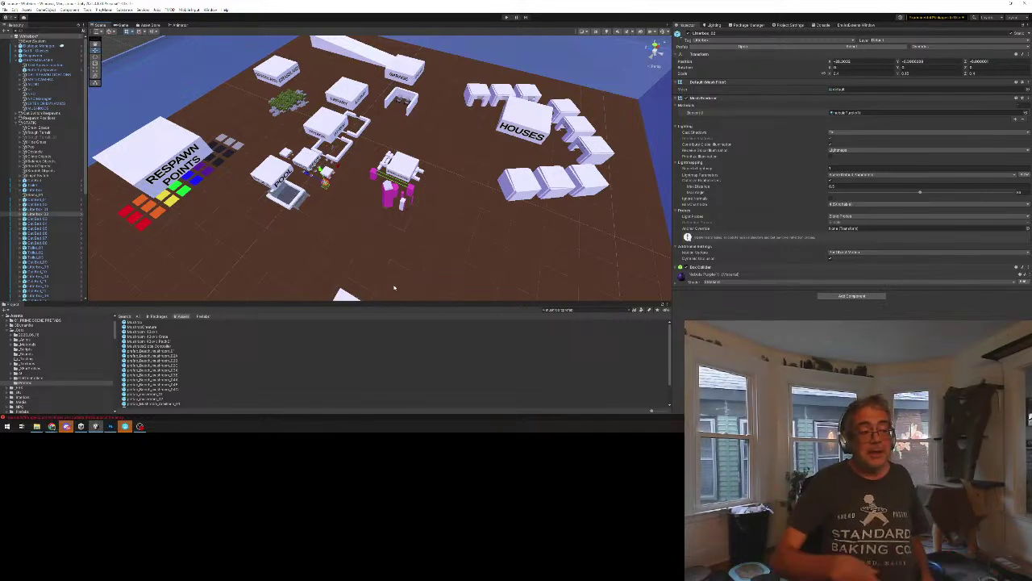
{"action": "scroll", "coordinate": [428, 274], "scroll_direction": "up", "scroll_amount": 4}
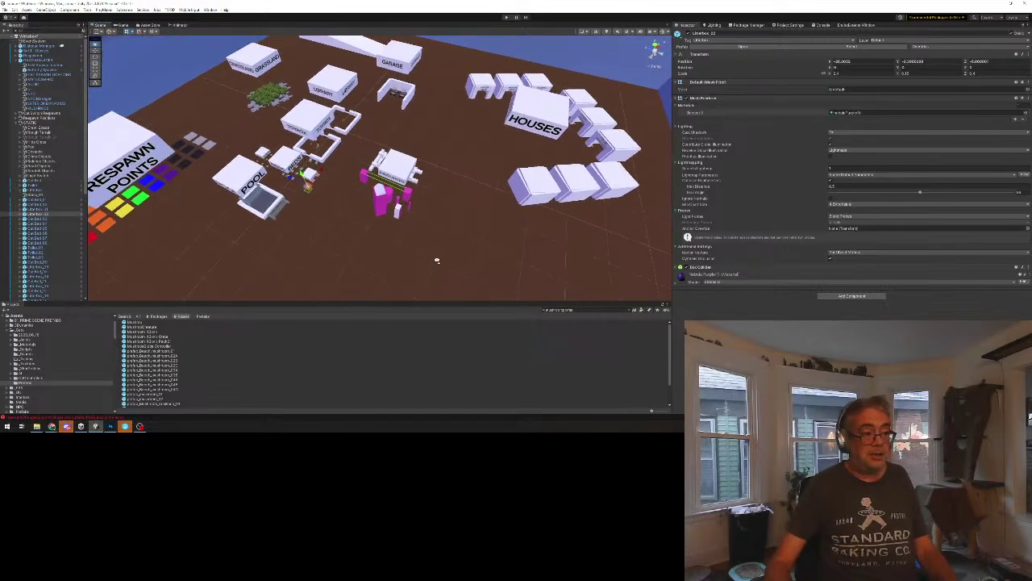
{"action": "scroll", "coordinate": [436, 261], "scroll_direction": "up", "scroll_amount": 3}
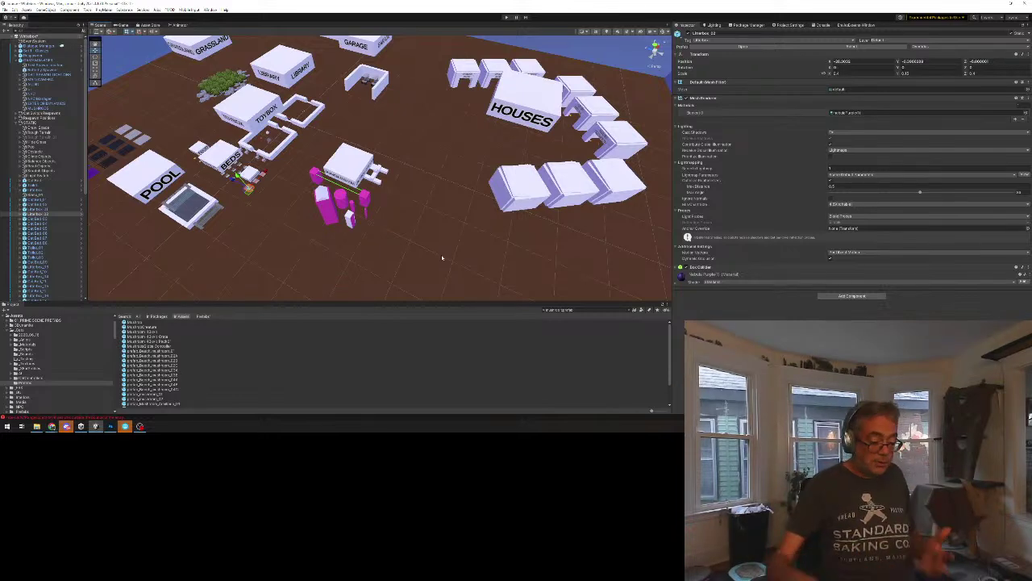
{"action": "right_click_drag", "start_coordinate": [473, 264], "coordinate": [453, 243]}
{"action": "key", "text": "w"}
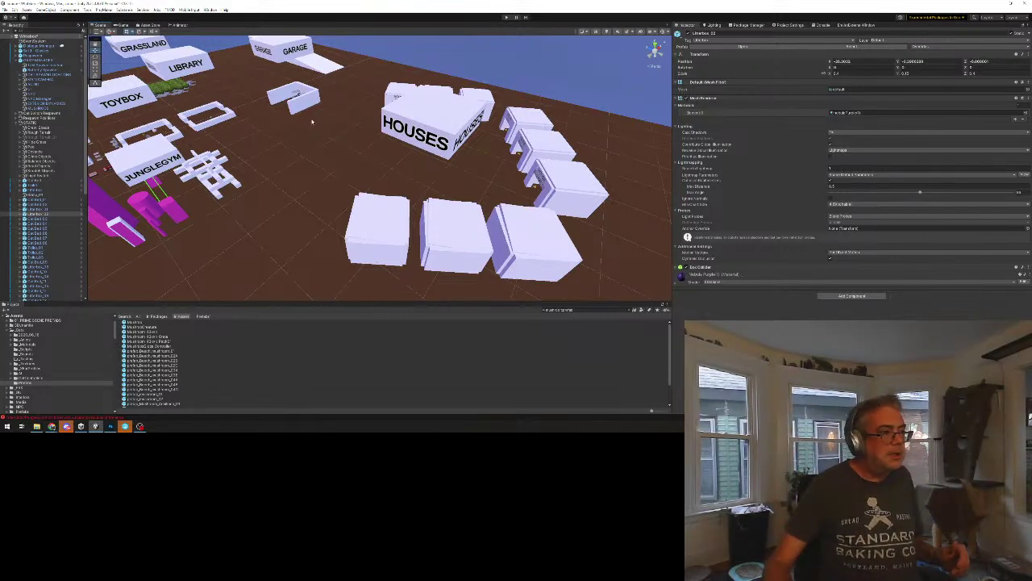
Playtest the scene by running the cat out of the houses area toward the floating red mushroom.
{"action": "left_click", "coordinate": [507, 17]}
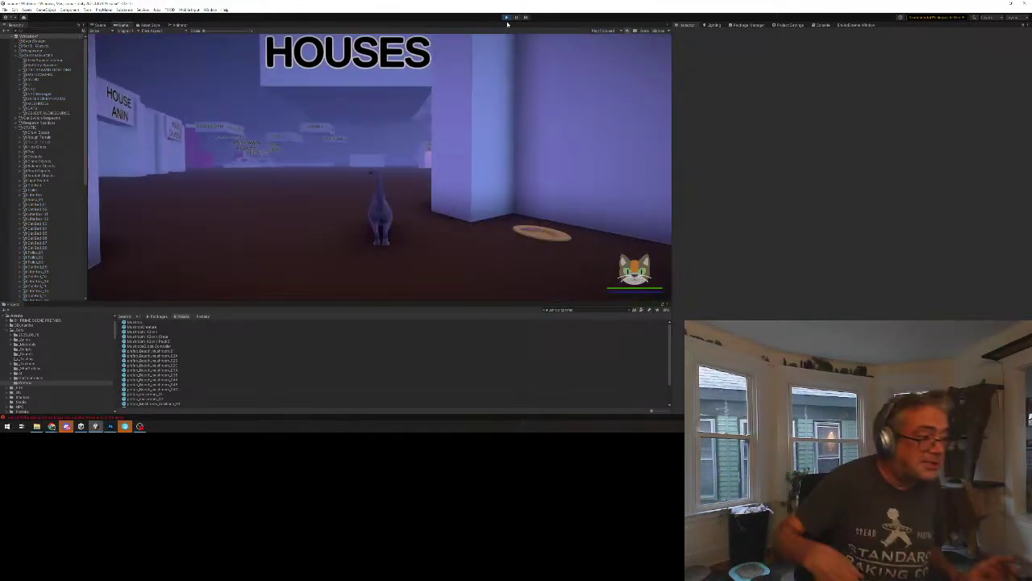
{"action": "key", "text": "w"}
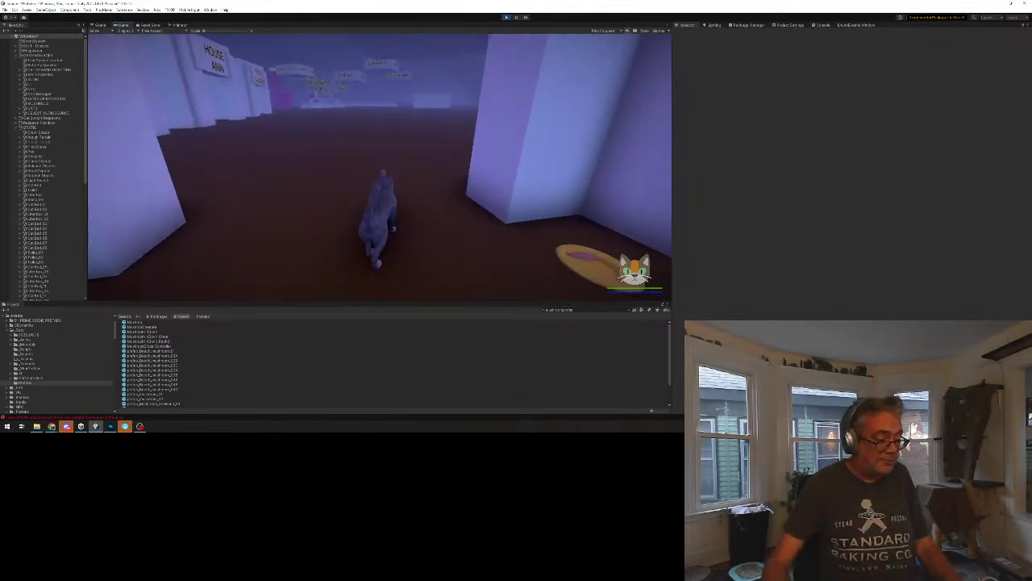
{"action": "key", "text": "w"}
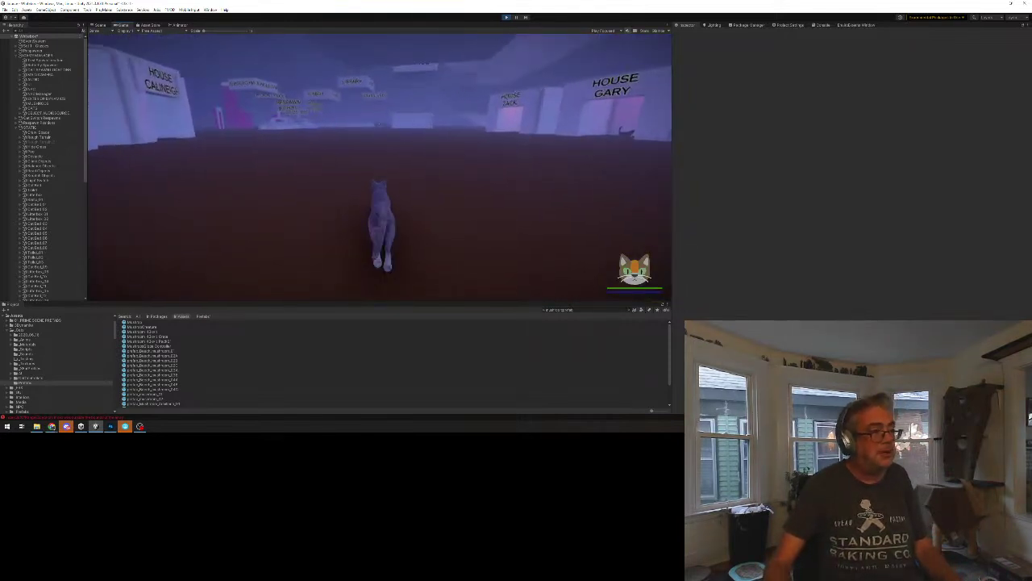
{"action": "key", "text": "d"}
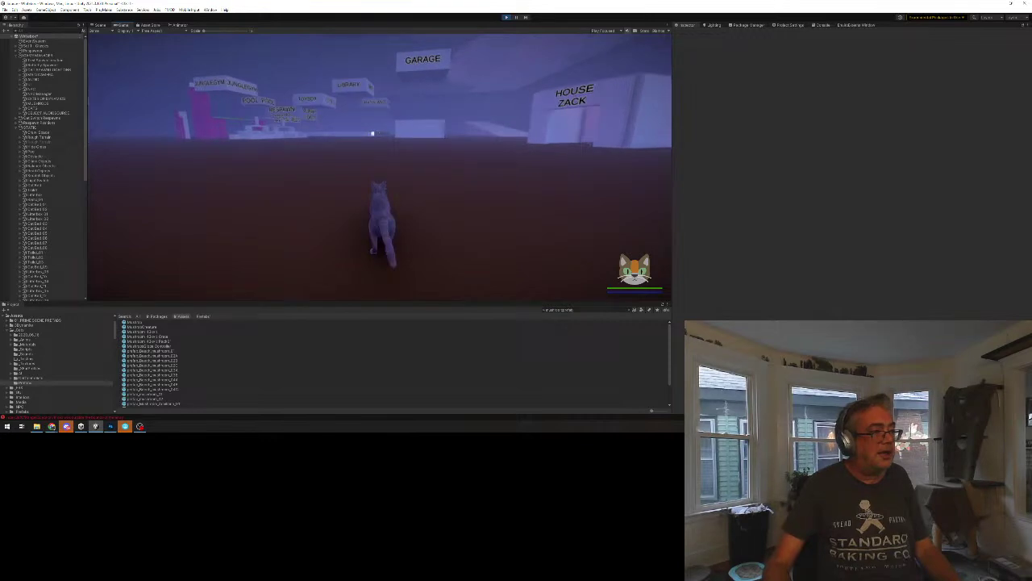
{"action": "key", "text": "a"}
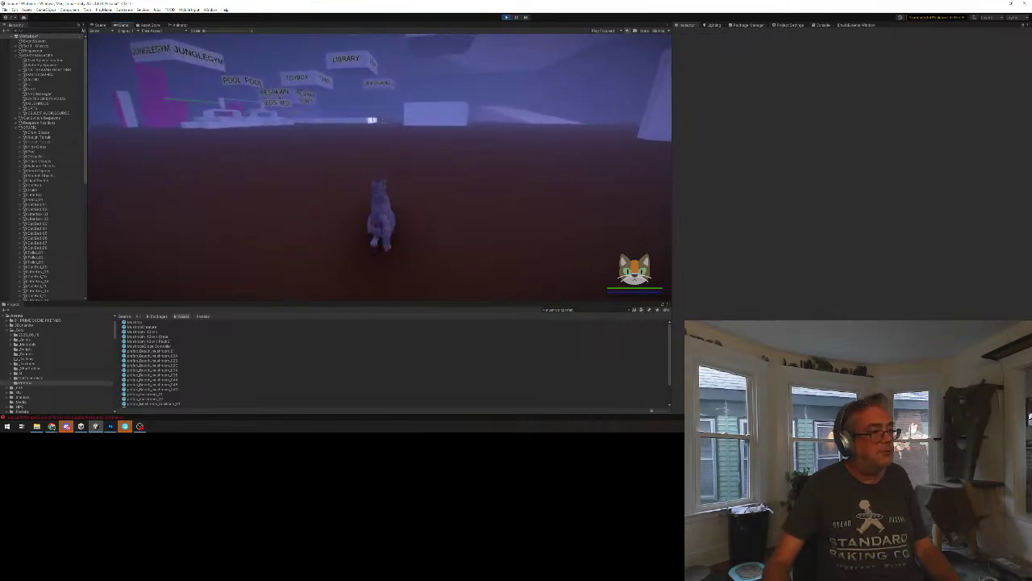
{"action": "key", "text": "d"}
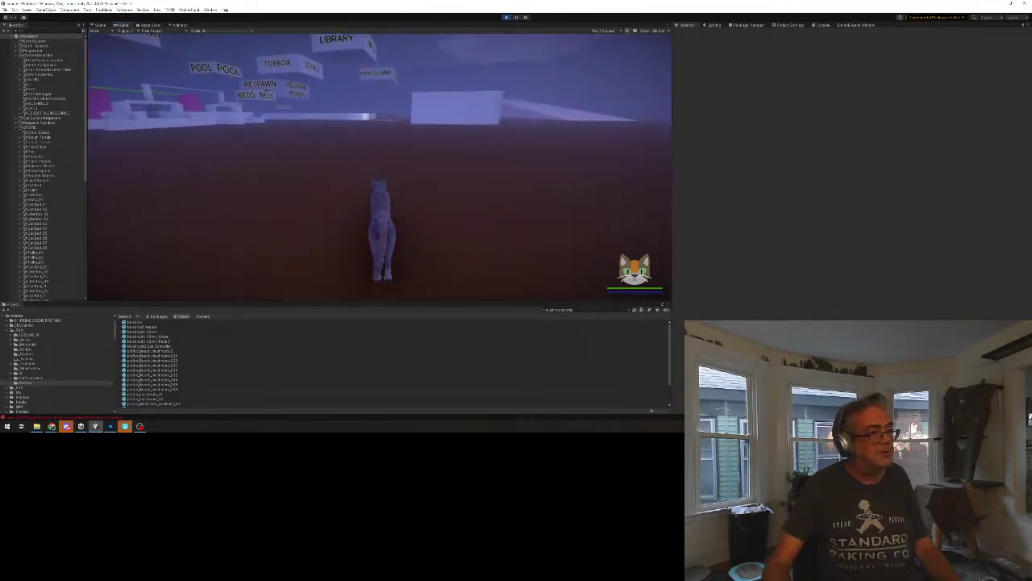
{"action": "key", "text": "w"}
{"action": "key", "text": "w"}
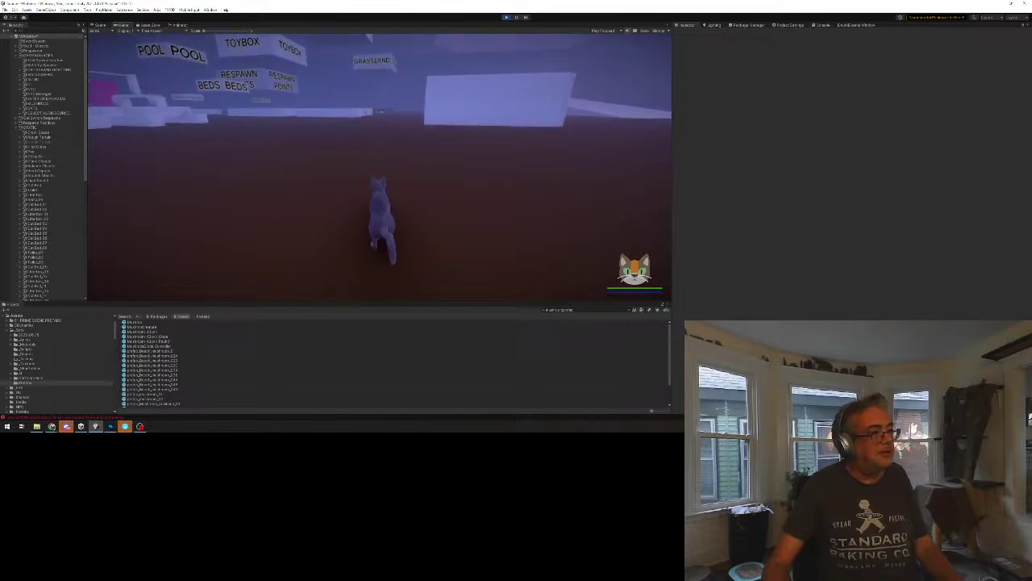
{"action": "key", "text": "w"}
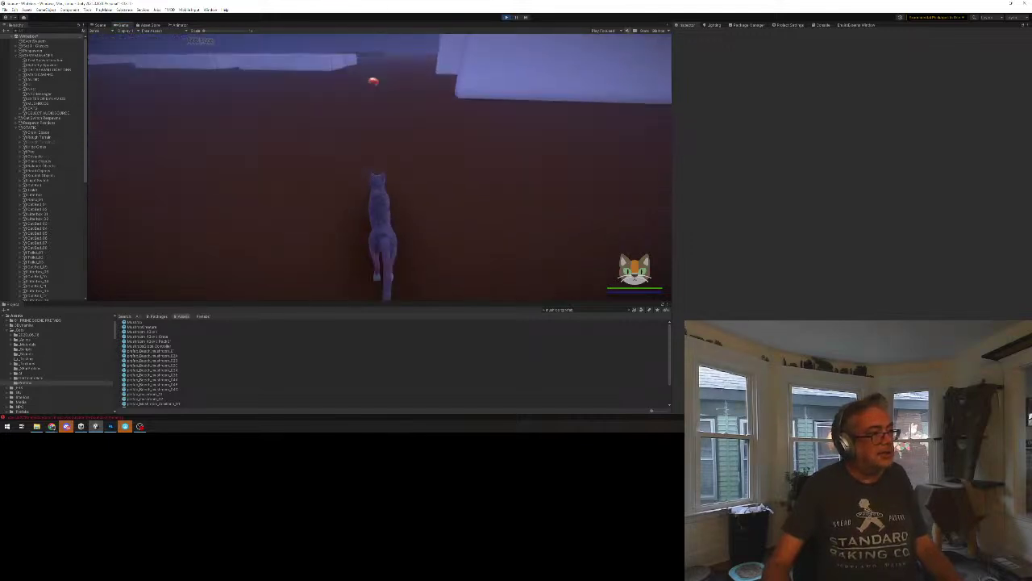
Circle the cat around the floating mushroom to examine its lighting, and end the playtest.
{"action": "key", "text": "a"}
{"action": "key", "text": "d"}
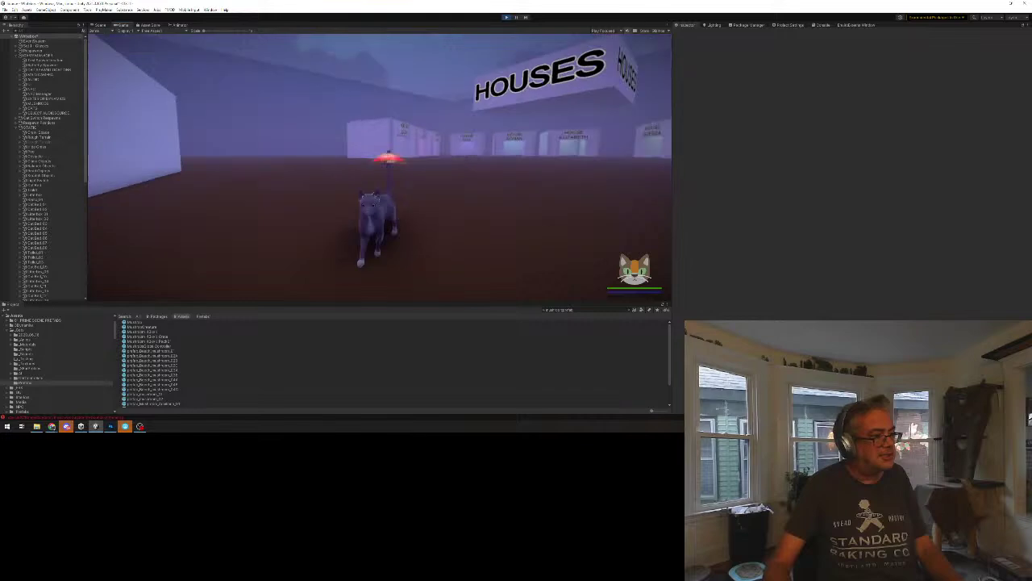
{"action": "key", "text": "w"}
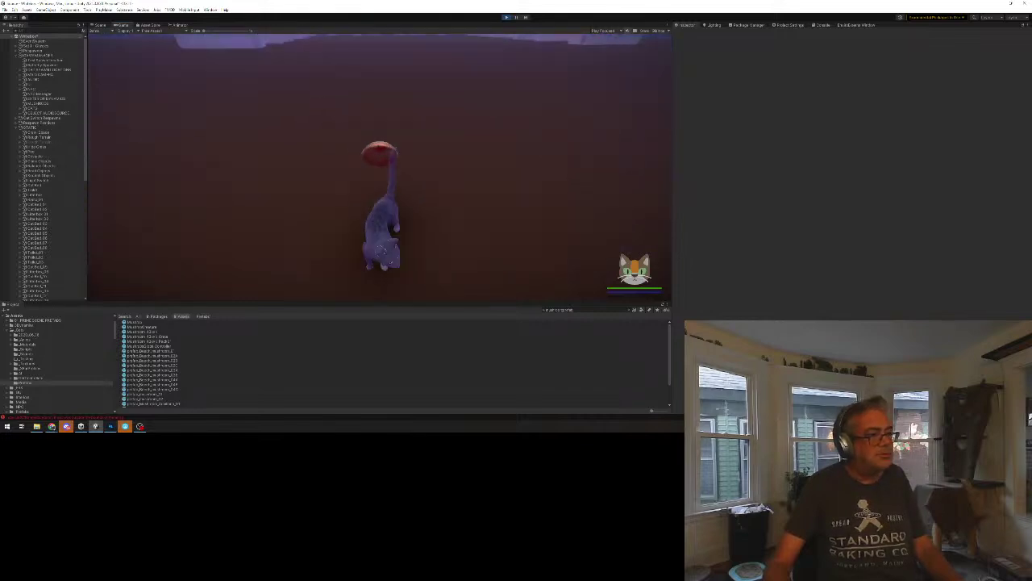
{"action": "key", "text": "d"}
{"action": "key", "text": "w"}
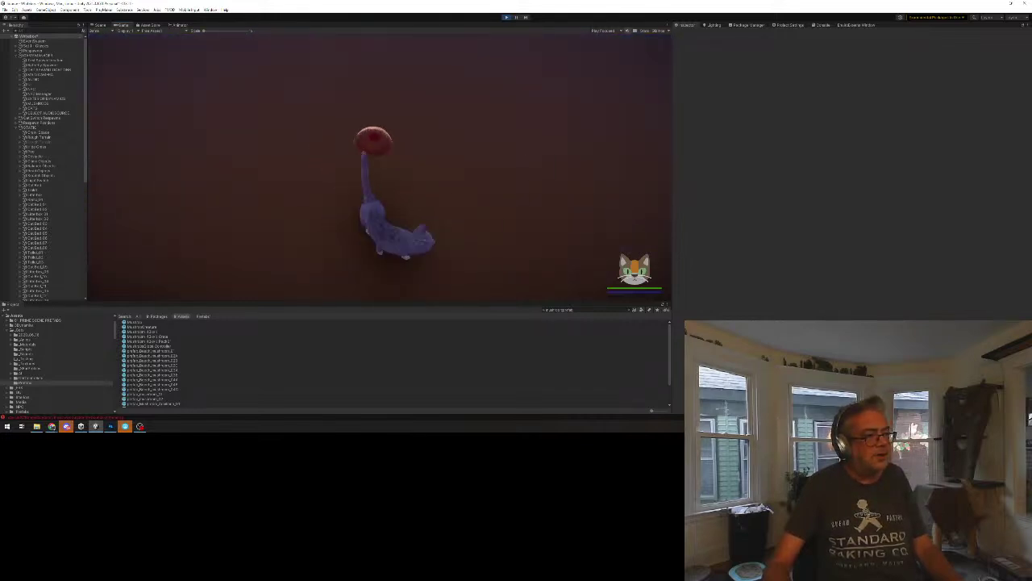
{"action": "key", "text": "a"}
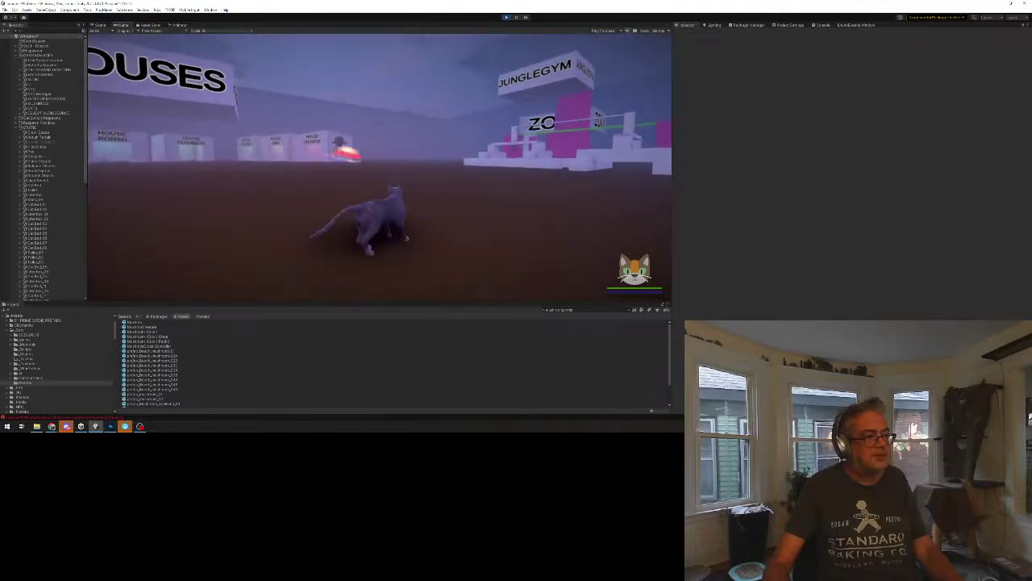
{"action": "key", "text": "Escape"}
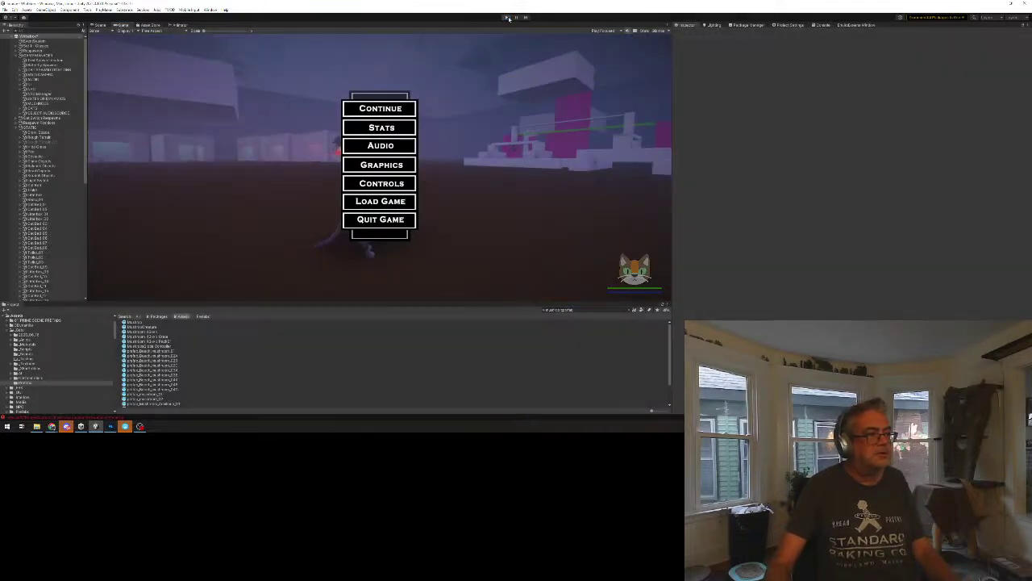
{"action": "key", "text": "ctrl+p"}
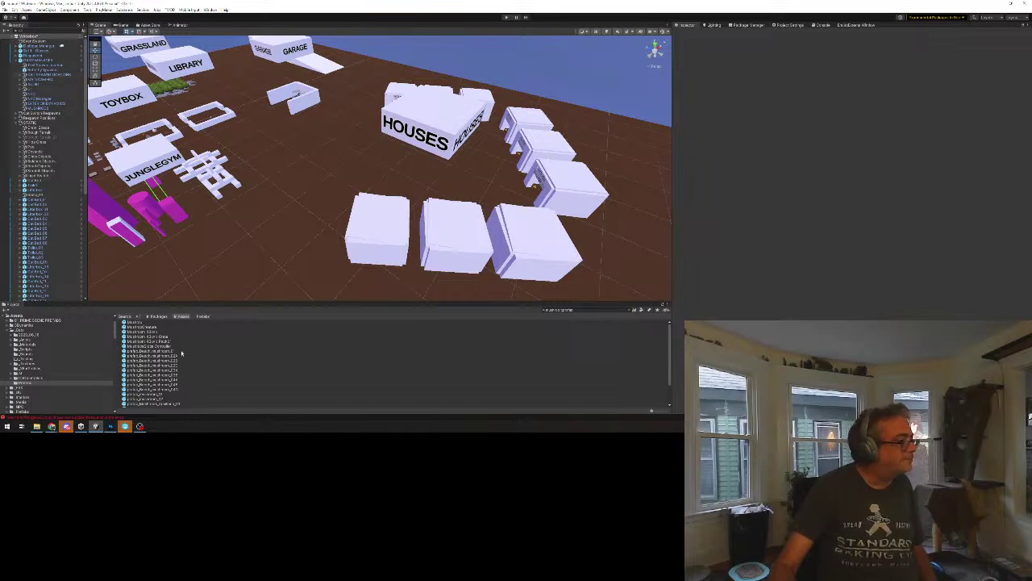
Set the Point Light inside the first mushroom prefab to No Shadows and return to the main scene.
{"action": "left_click", "coordinate": [129, 323]}
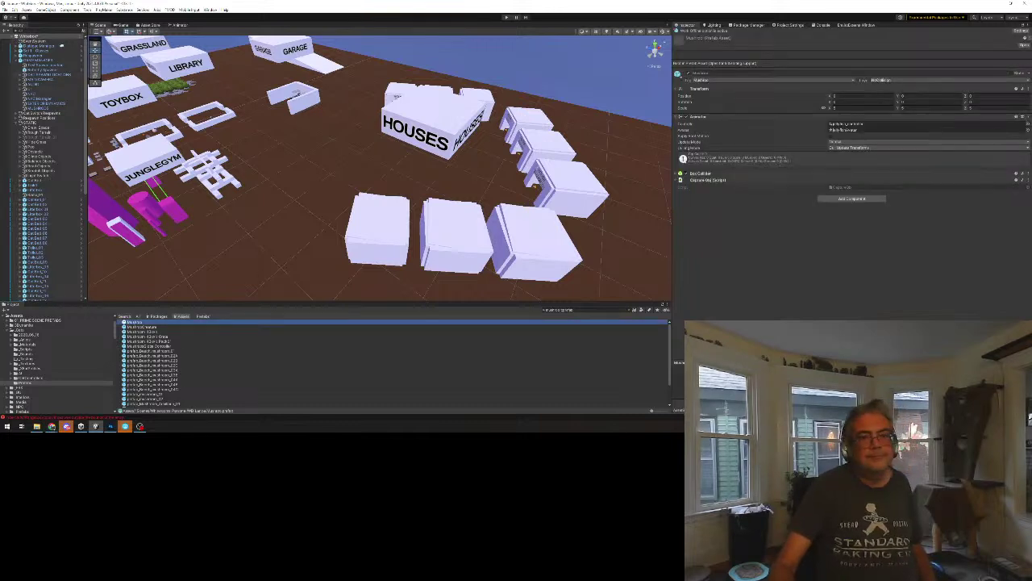
{"action": "left_click", "coordinate": [1022, 46]}
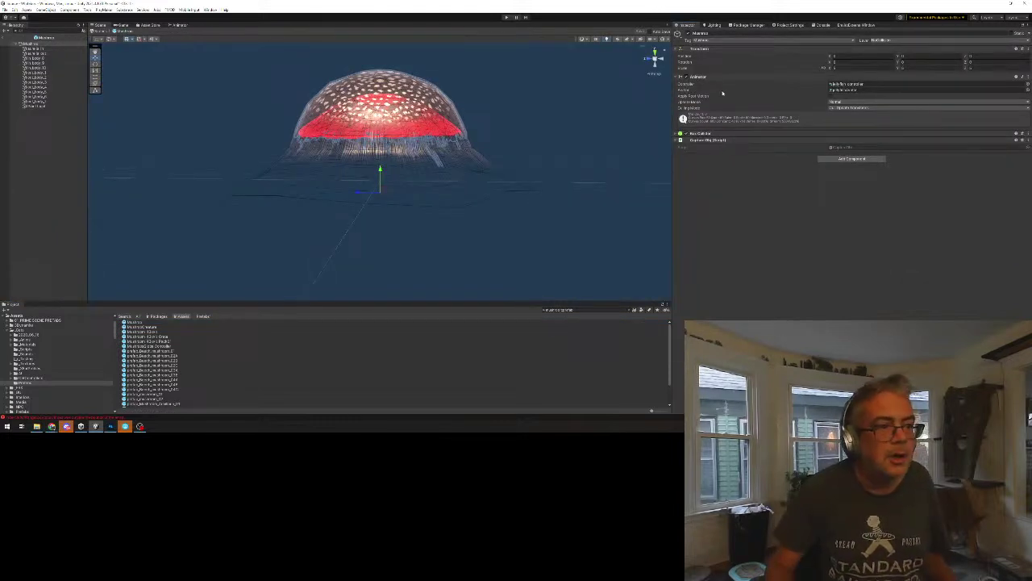
{"action": "left_click", "coordinate": [35, 105]}
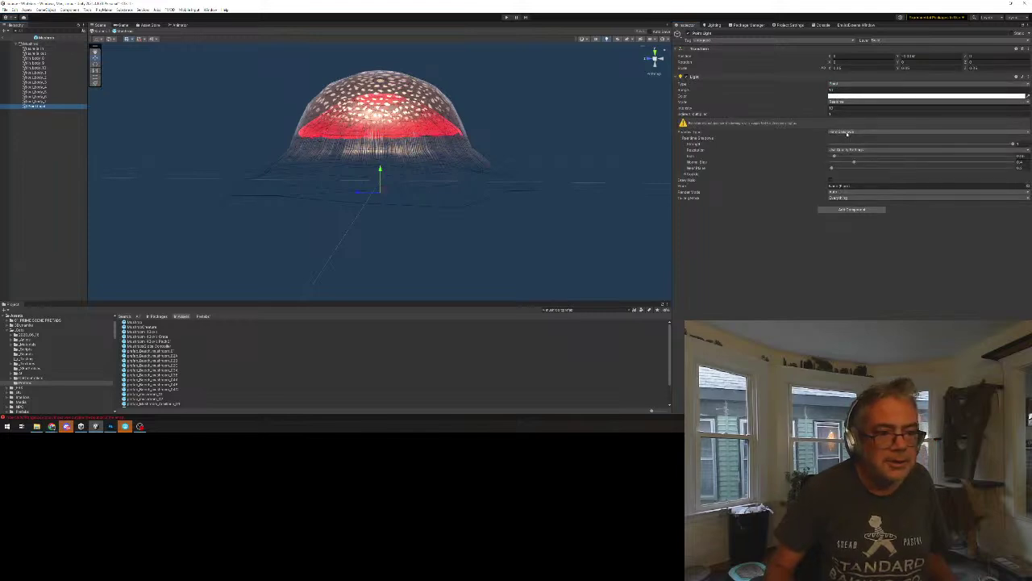
{"action": "left_click", "coordinate": [857, 132]}
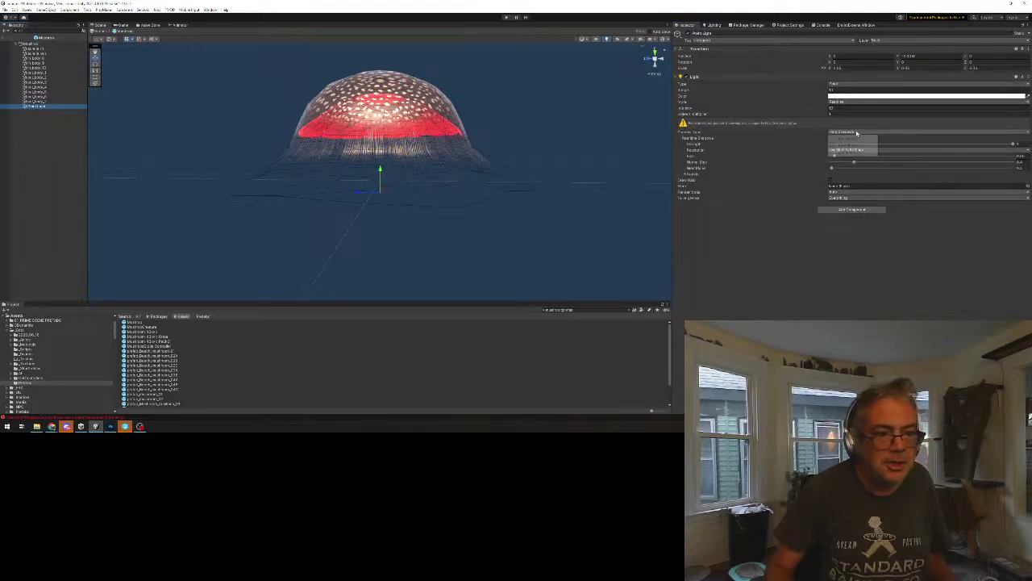
{"action": "left_click", "coordinate": [843, 138]}
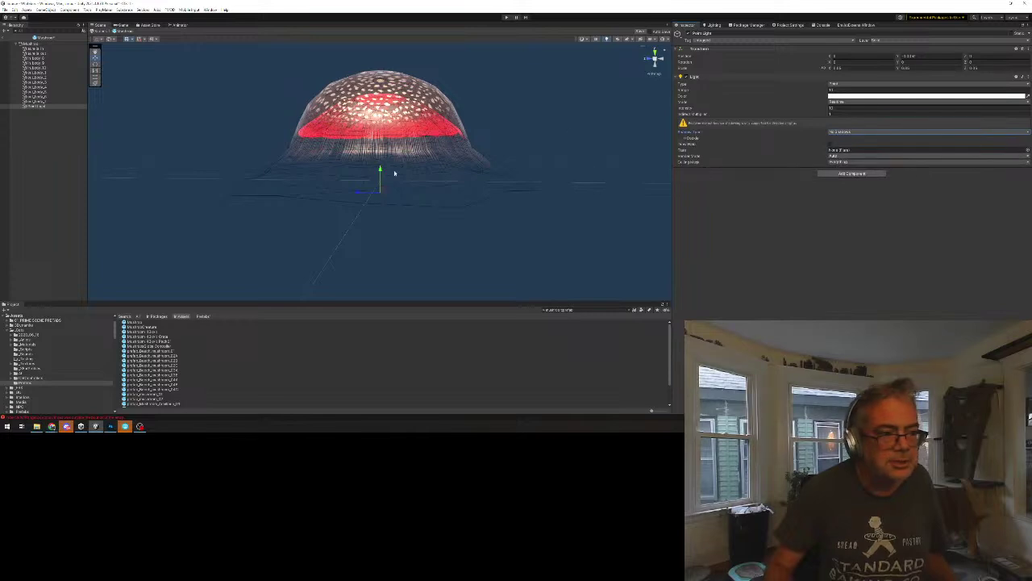
{"action": "right_click_drag", "start_coordinate": [395, 173], "coordinate": [335, 160]}
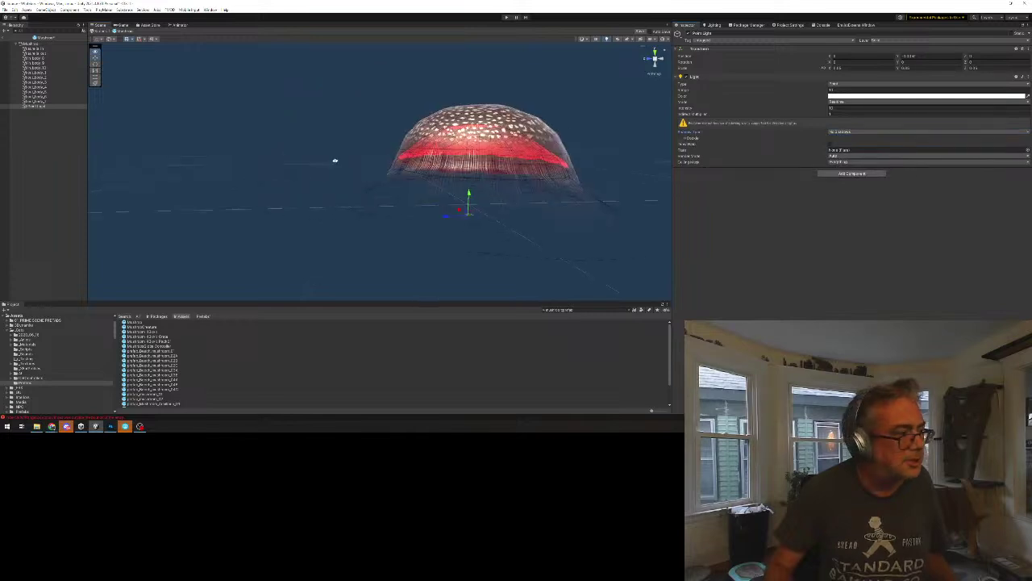
{"action": "left_click", "coordinate": [100, 31]}
{"action": "left_click", "coordinate": [503, 226]}
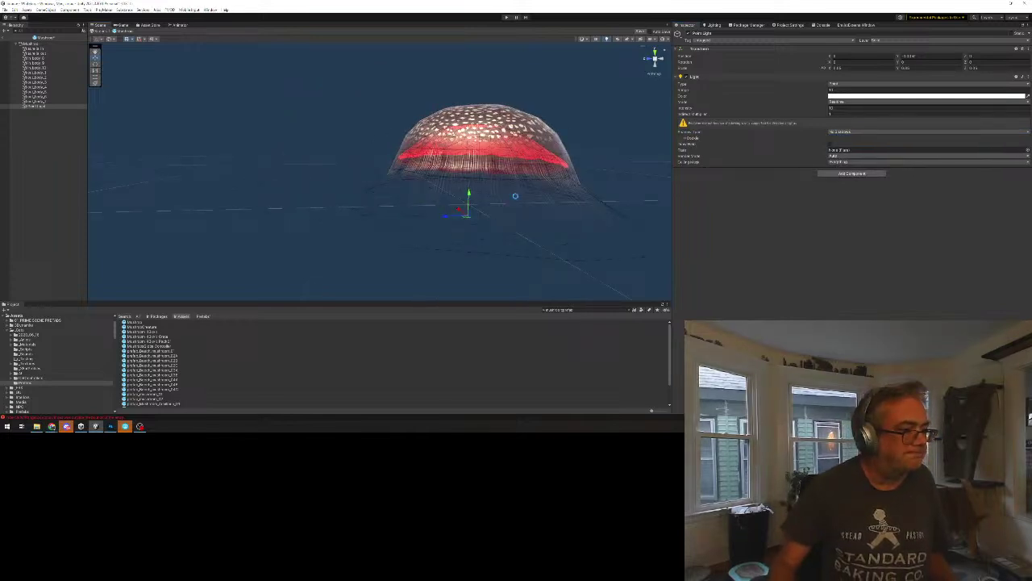
Run the scene again and bring the cat out of the starting house into the open area between the houses.
{"action": "left_click", "coordinate": [506, 17]}
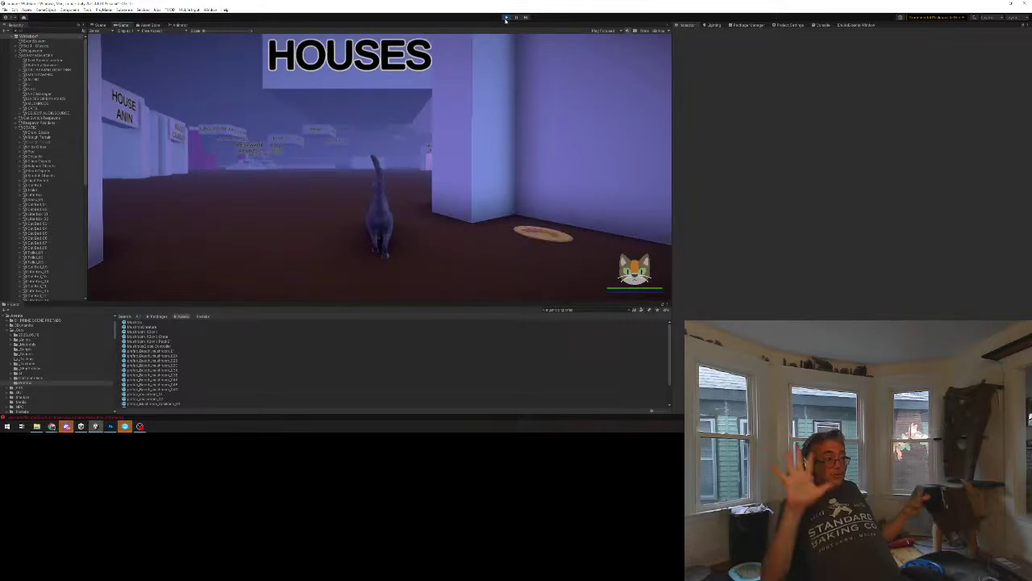
{"action": "key", "text": "w"}
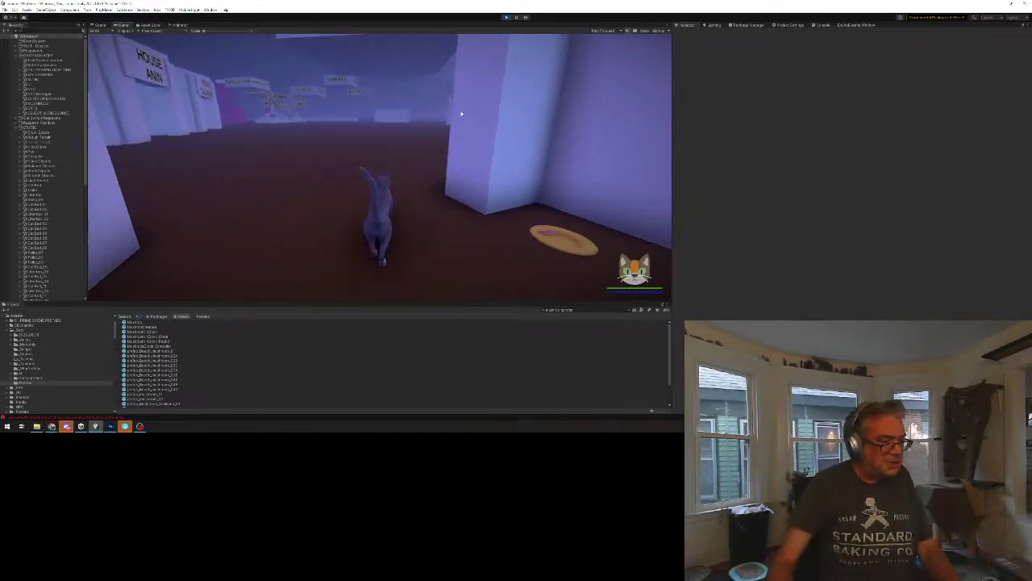
{"action": "key", "text": "w"}
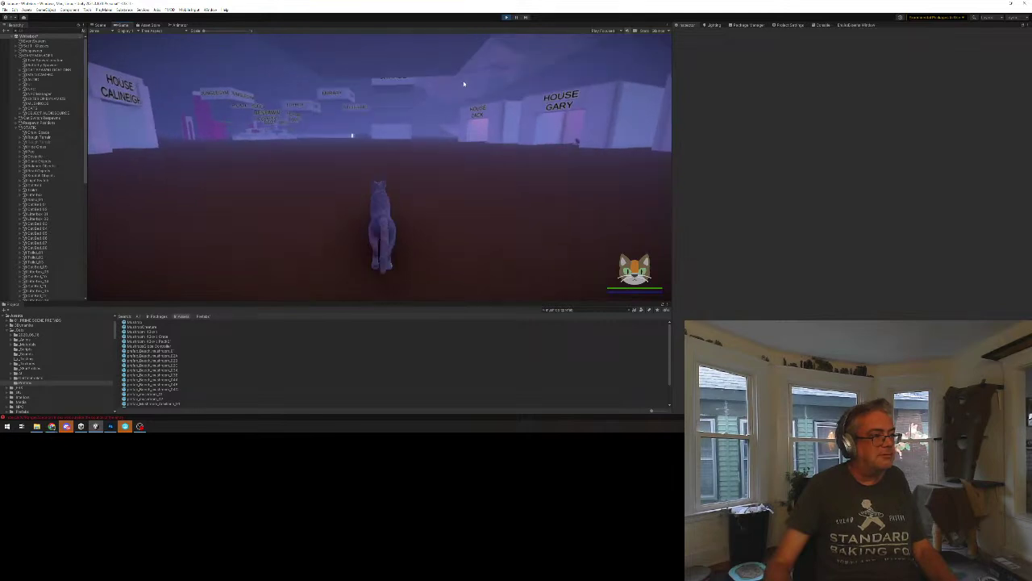
{"action": "key", "text": "a"}
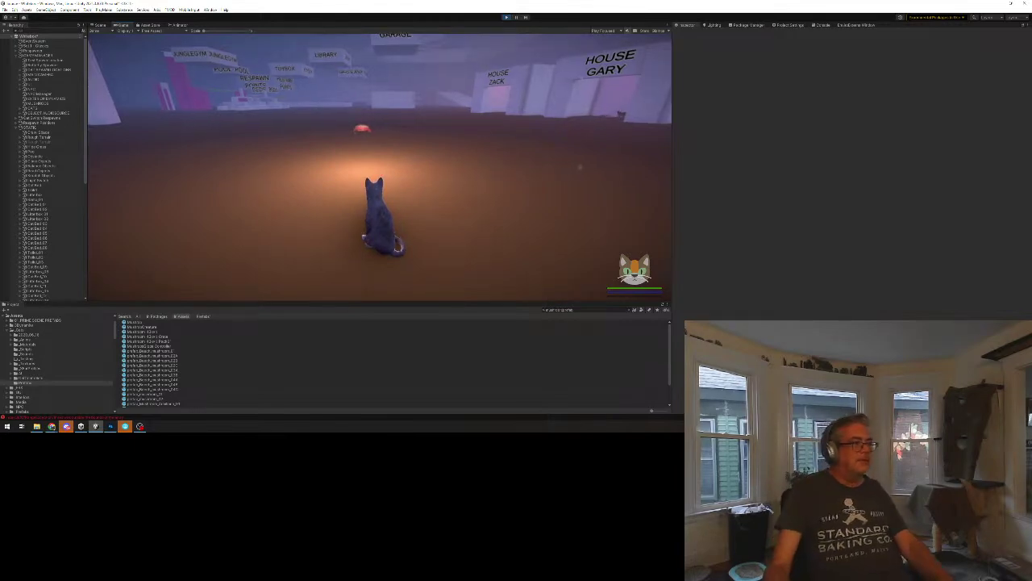
Examine the mushroom's light on the cat and ground from several angles while moving the cat around.
{"action": "key", "text": "w"}
{"action": "key", "text": "w"}
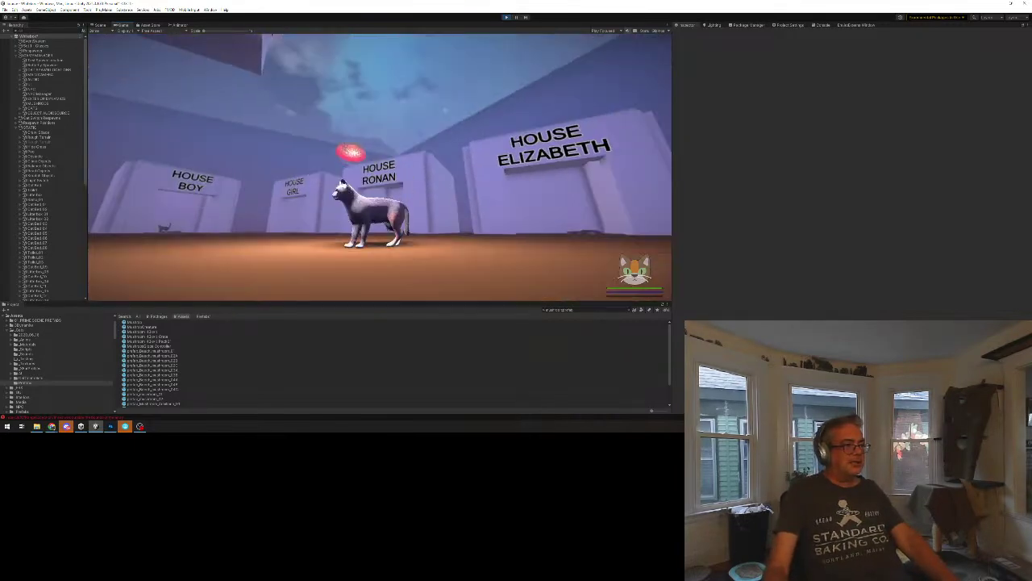
{"action": "key", "text": "w"}
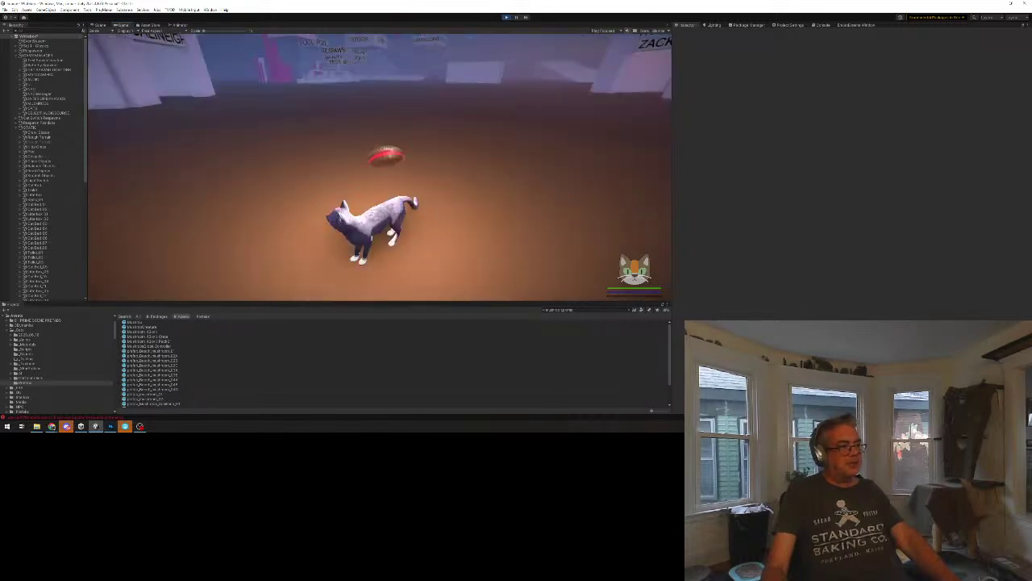
{"action": "key", "text": "w"}
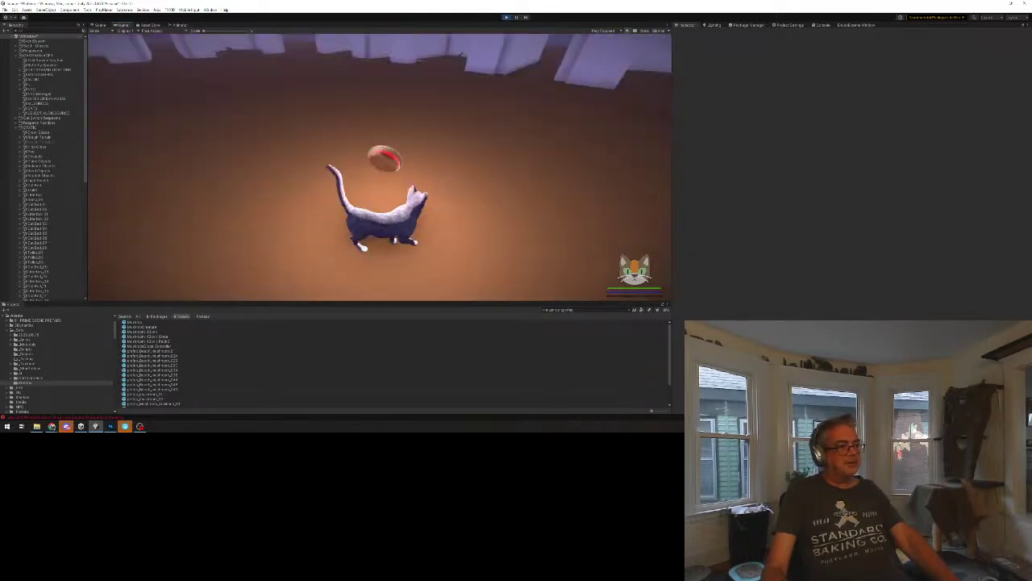
{"action": "key", "text": "w"}
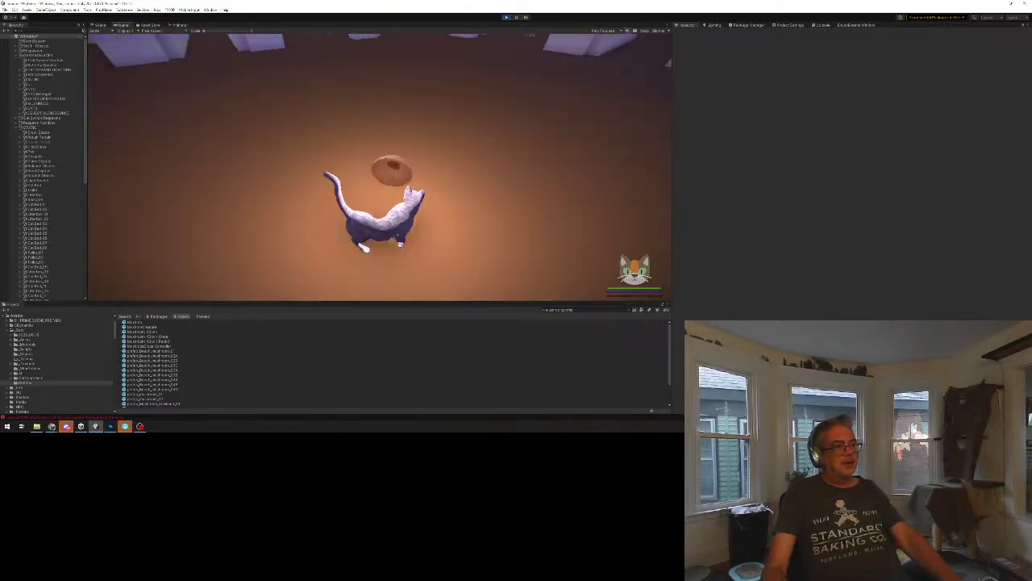
{"action": "key", "text": "w"}
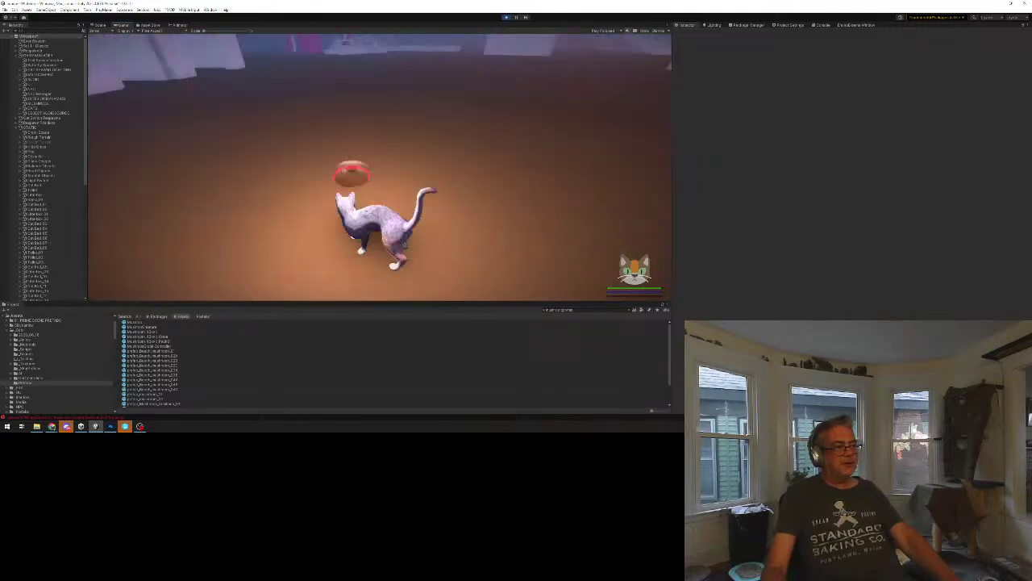
Walk the cat forward beside the floating mushroom to check its light on the ground, and end the playtest.
{"action": "key", "text": "w"}
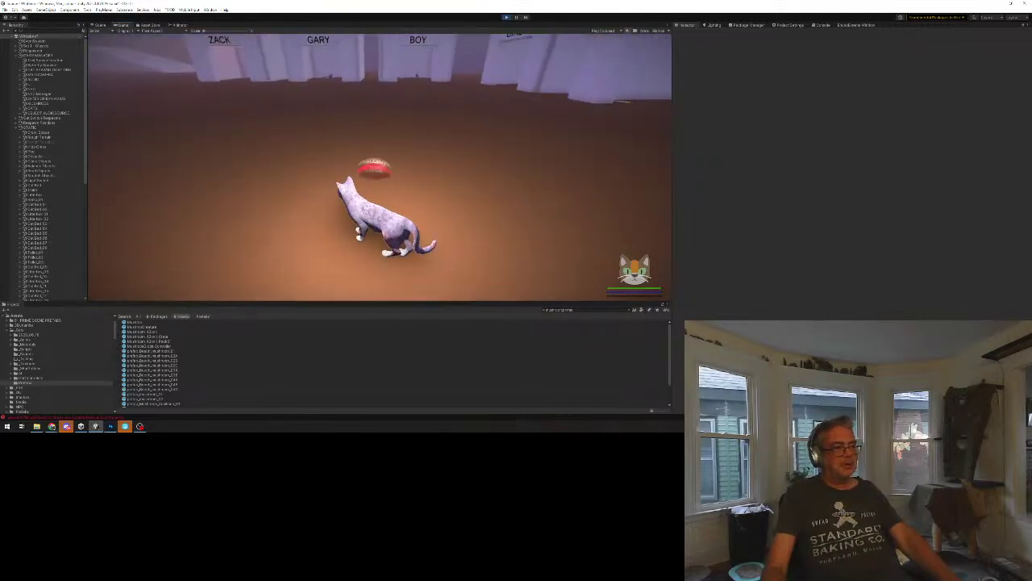
{"action": "key", "text": "Escape"}
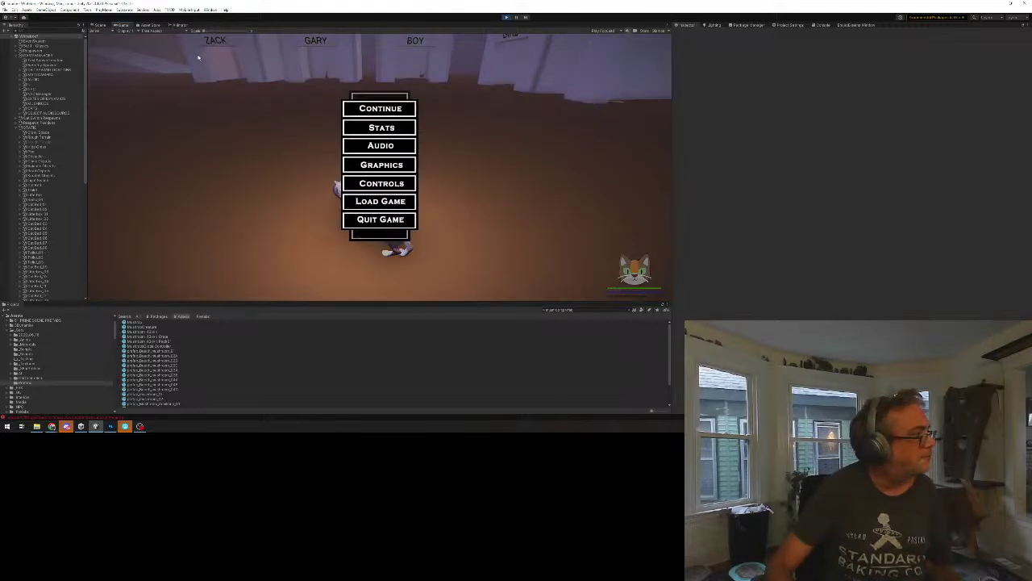
{"action": "left_click", "coordinate": [507, 17]}
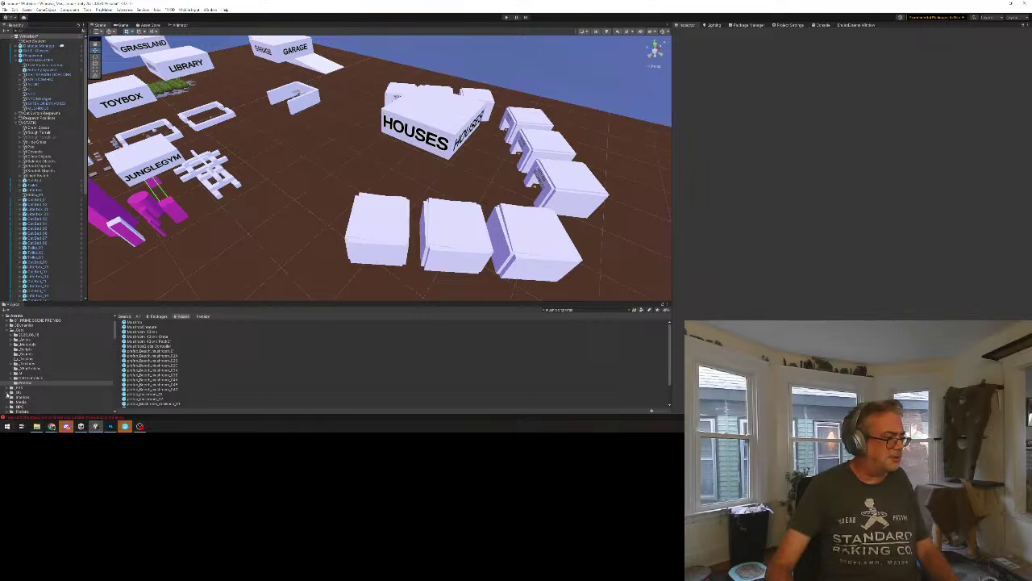
Switch to the Chrome browser and search the web for "dying light".
{"action": "mouse_move", "coordinate": [50, 427]}
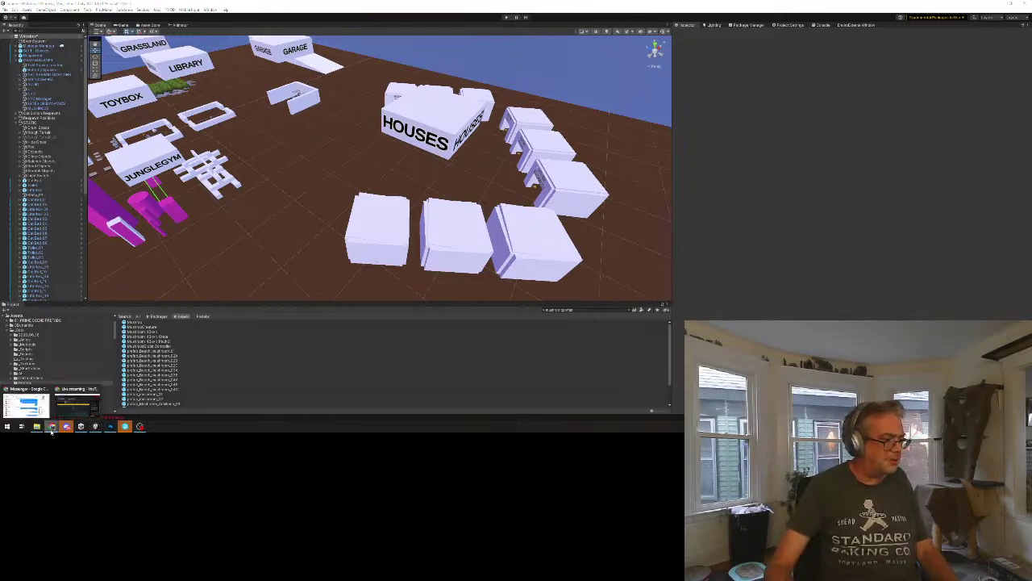
{"action": "mouse_move", "coordinate": [26, 403]}
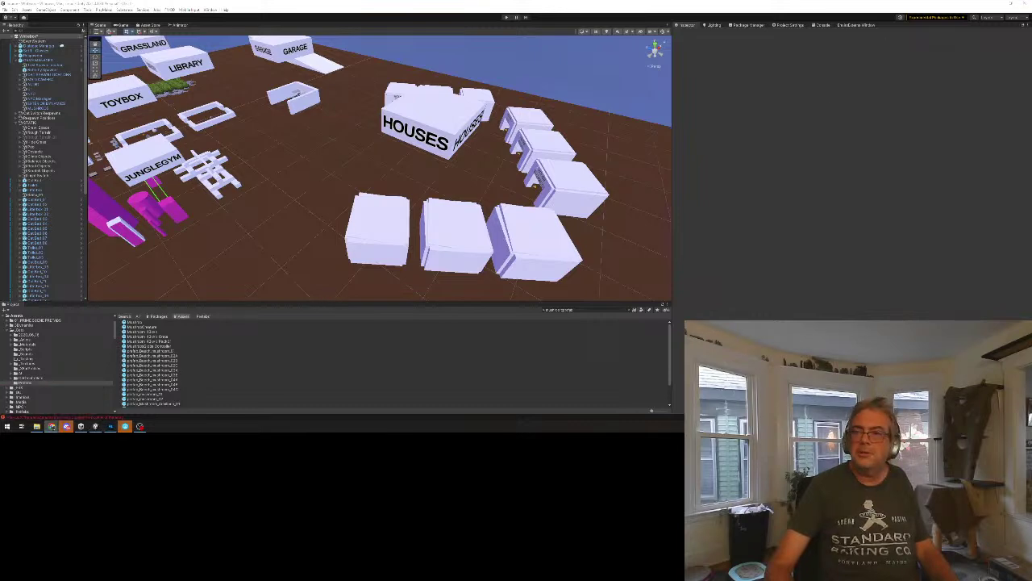
{"action": "left_click_drag", "start_coordinate": [1031, 217], "coordinate": [453, 73]}
{"action": "left_click", "coordinate": [450, 93]}
{"action": "left_click", "coordinate": [346, 85]}
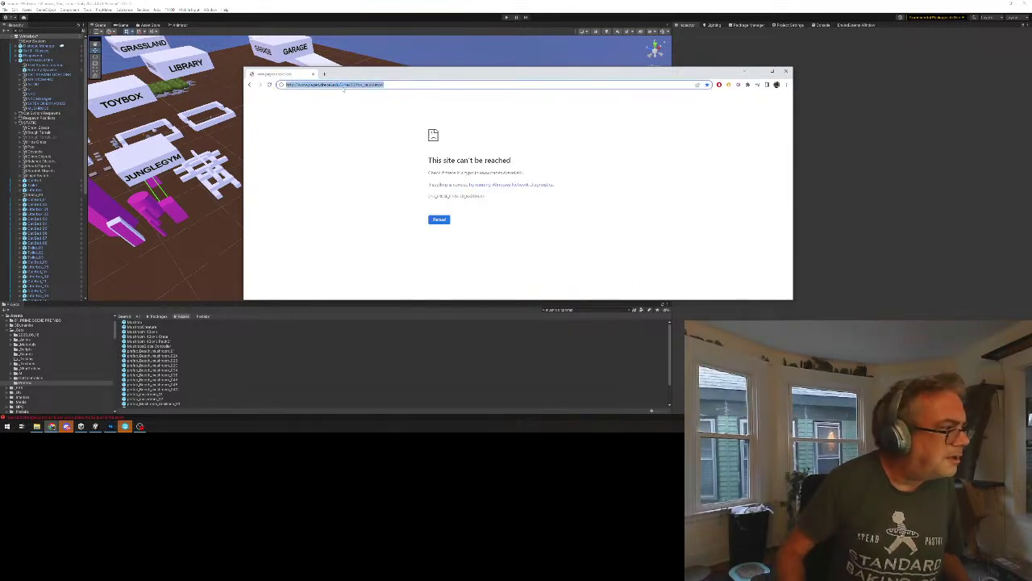
{"action": "type", "text": "dying light"}
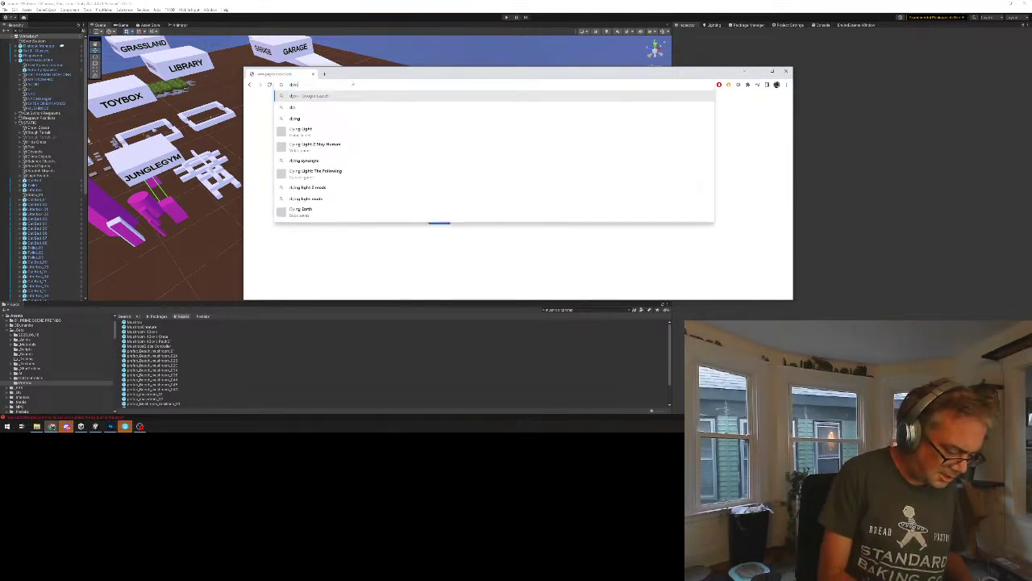
{"action": "key", "text": "Return"}
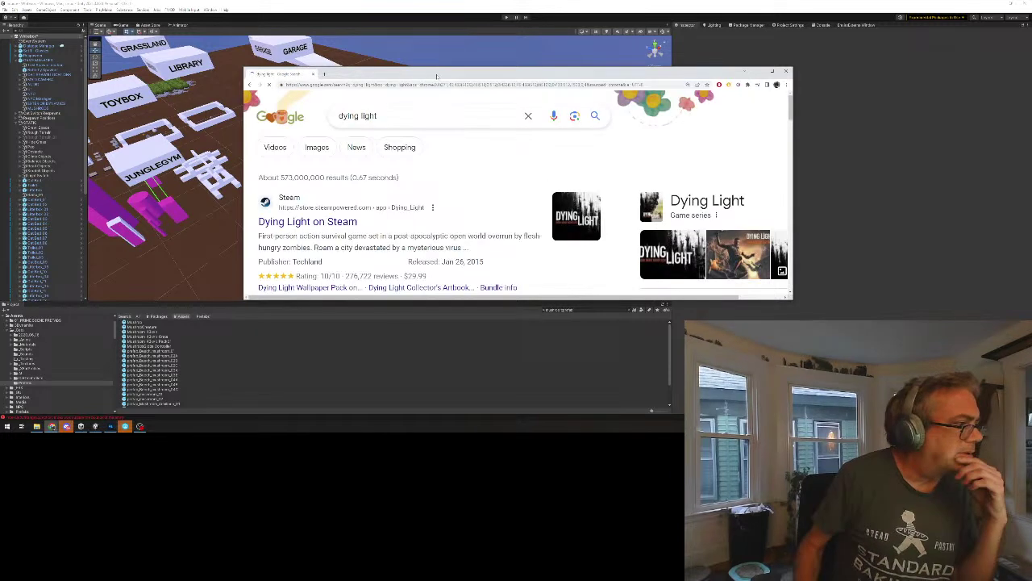
Open the Dying Light store page on Steam from the search results and pass its age check.
{"action": "left_click", "coordinate": [300, 228]}
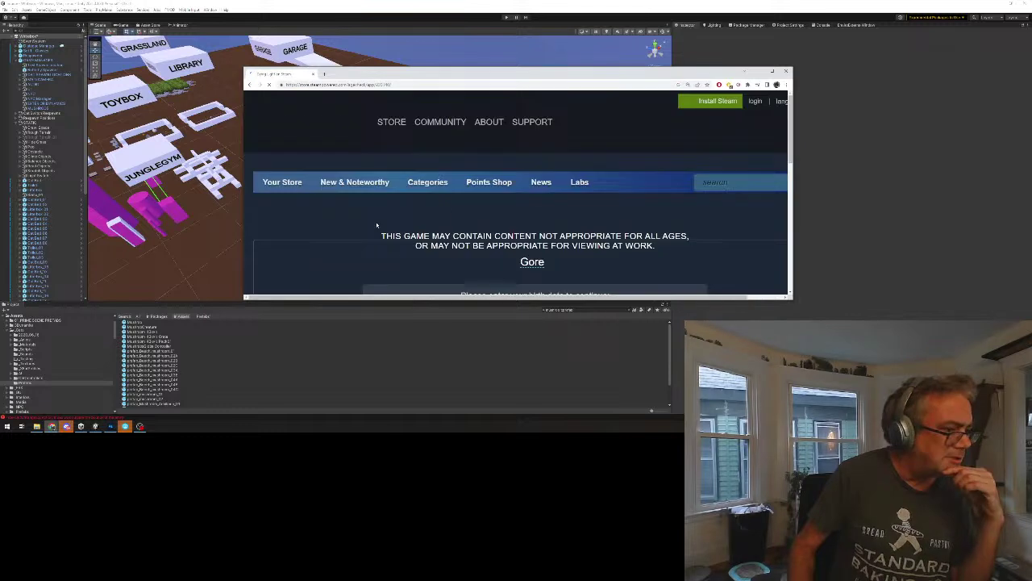
{"action": "scroll", "coordinate": [546, 216], "scroll_direction": "down", "scroll_amount": 1}
{"action": "scroll", "coordinate": [532, 216], "scroll_direction": "down", "scroll_amount": 1}
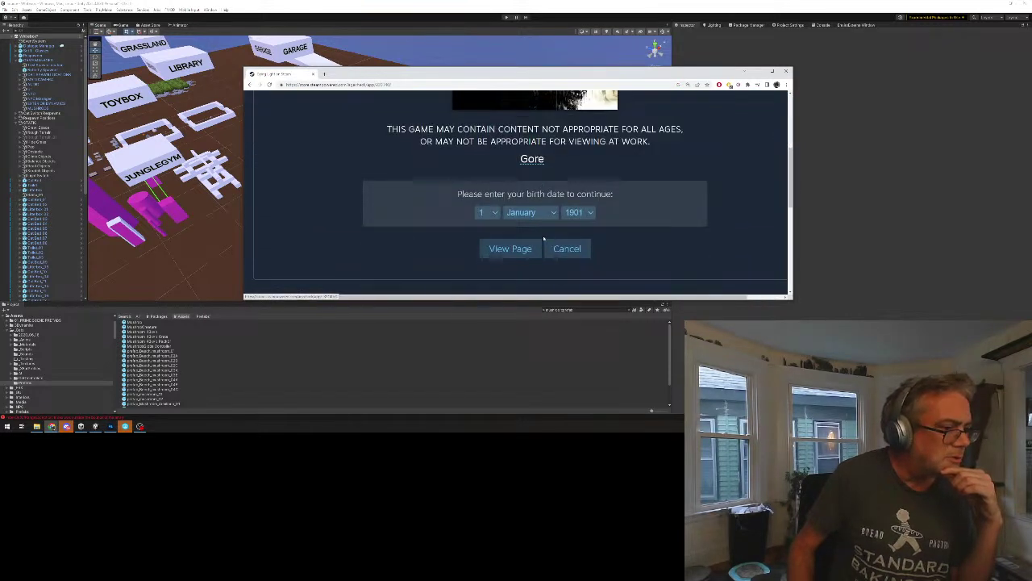
{"action": "left_click", "coordinate": [510, 248]}
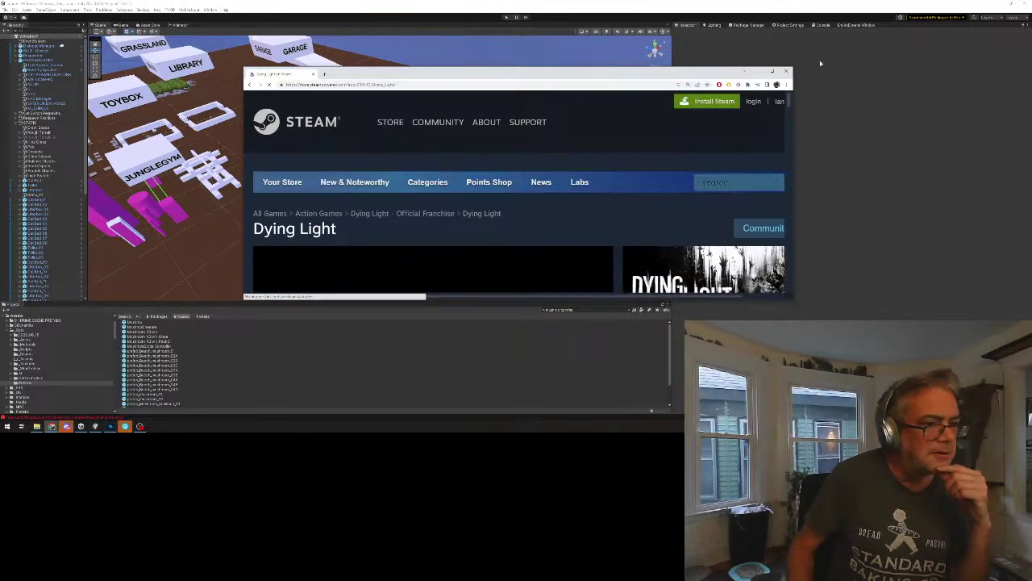
Maximize the browser window and look over the Dying Light store page, including its description and purchase packages.
{"action": "left_click", "coordinate": [772, 71]}
{"action": "scroll", "coordinate": [516, 241], "scroll_direction": "down", "scroll_amount": 1}
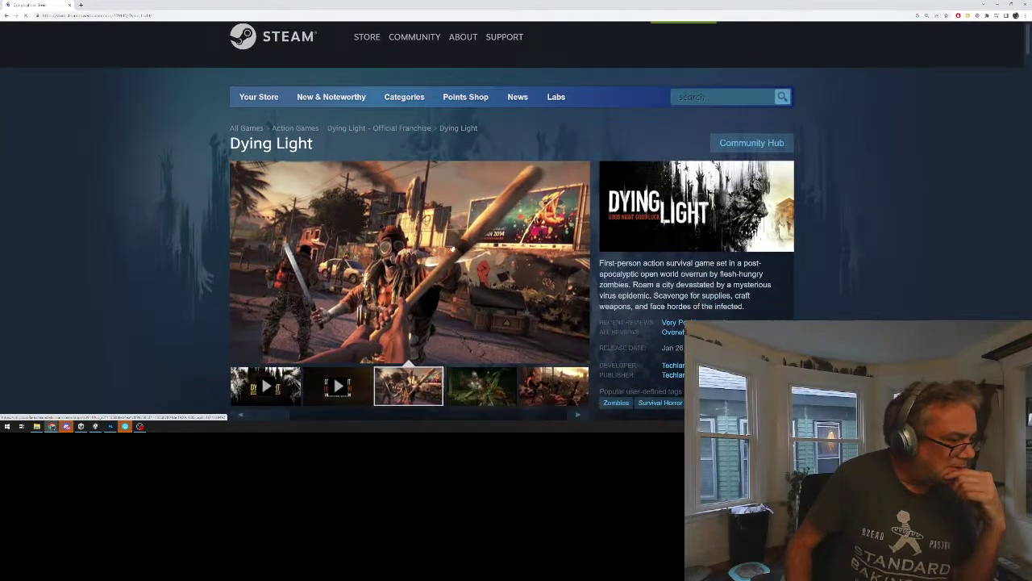
{"action": "scroll", "coordinate": [554, 264], "scroll_direction": "down", "scroll_amount": 3}
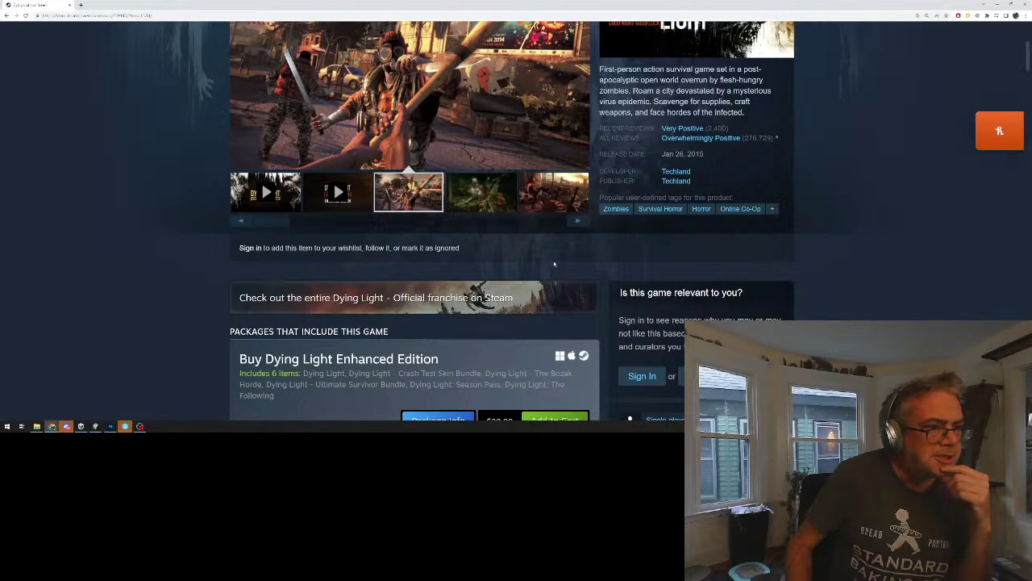
{"action": "scroll", "coordinate": [551, 268], "scroll_direction": "up", "scroll_amount": 2}
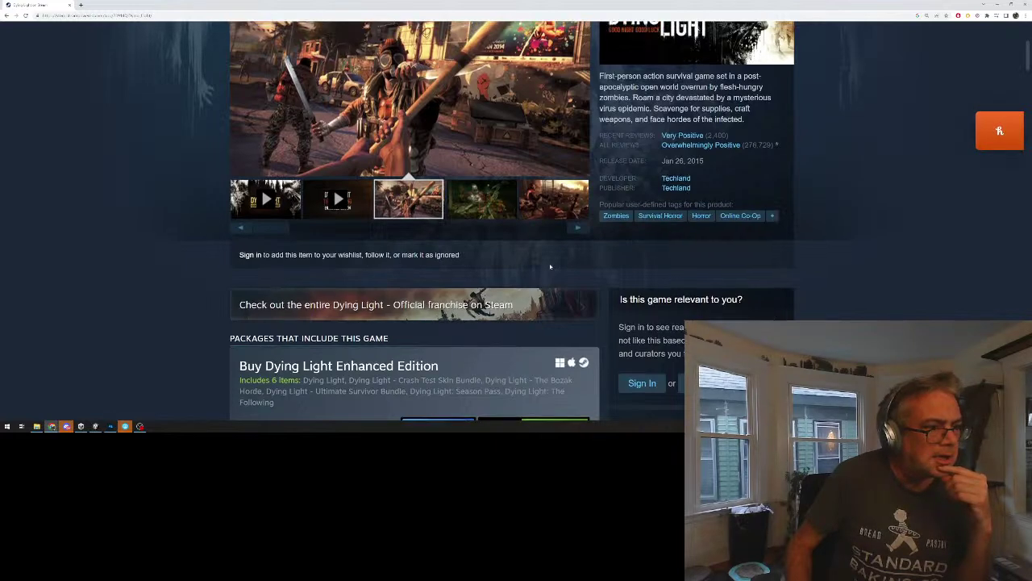
{"action": "scroll", "coordinate": [560, 275], "scroll_direction": "down", "scroll_amount": 4}
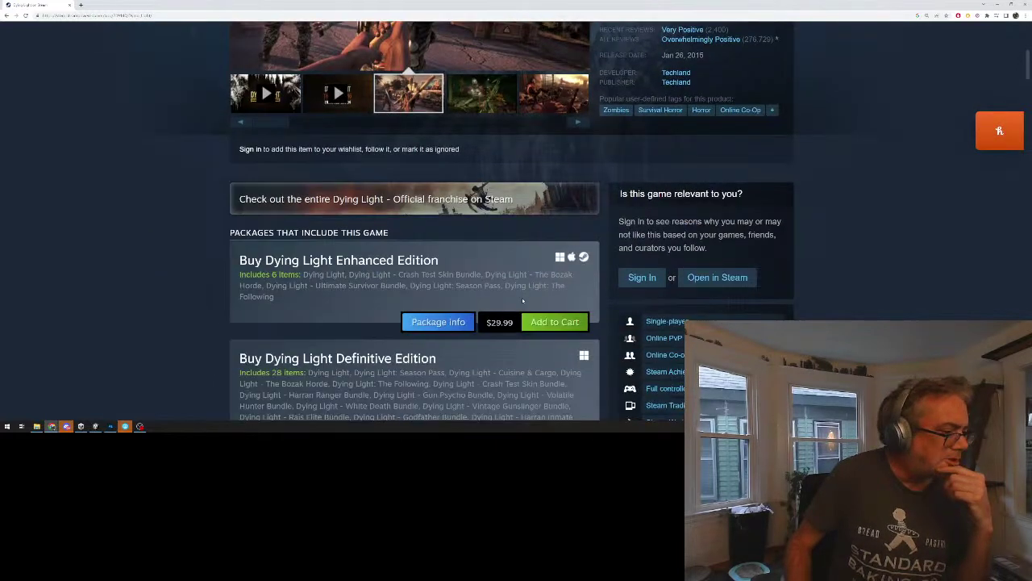
{"action": "scroll", "coordinate": [519, 313], "scroll_direction": "up", "scroll_amount": 3}
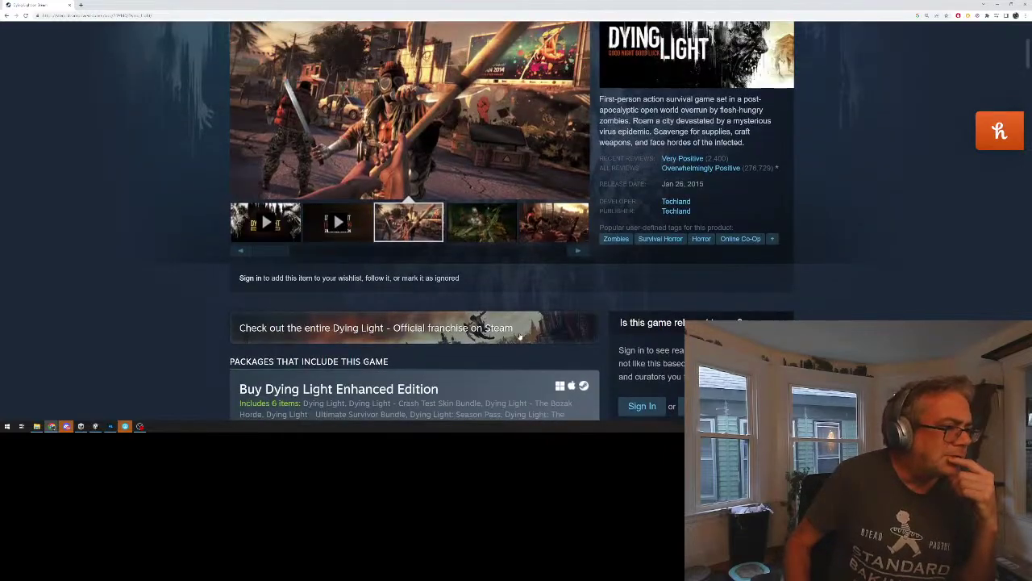
Examine the lighting in several Dying Light gallery screenshots, and minimize the browser to return to Unity.
{"action": "left_click", "coordinate": [554, 229]}
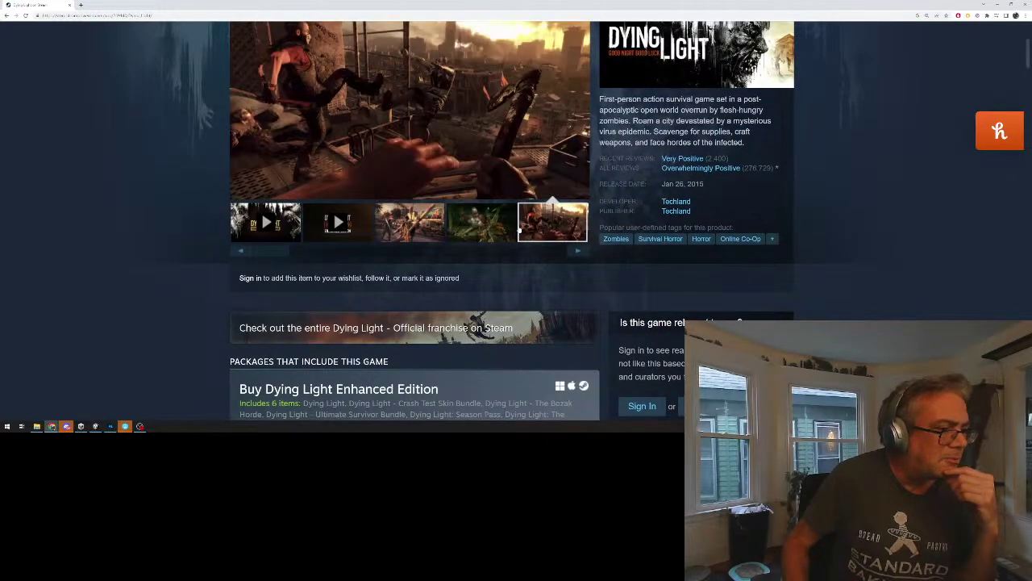
{"action": "left_click", "coordinate": [550, 255]}
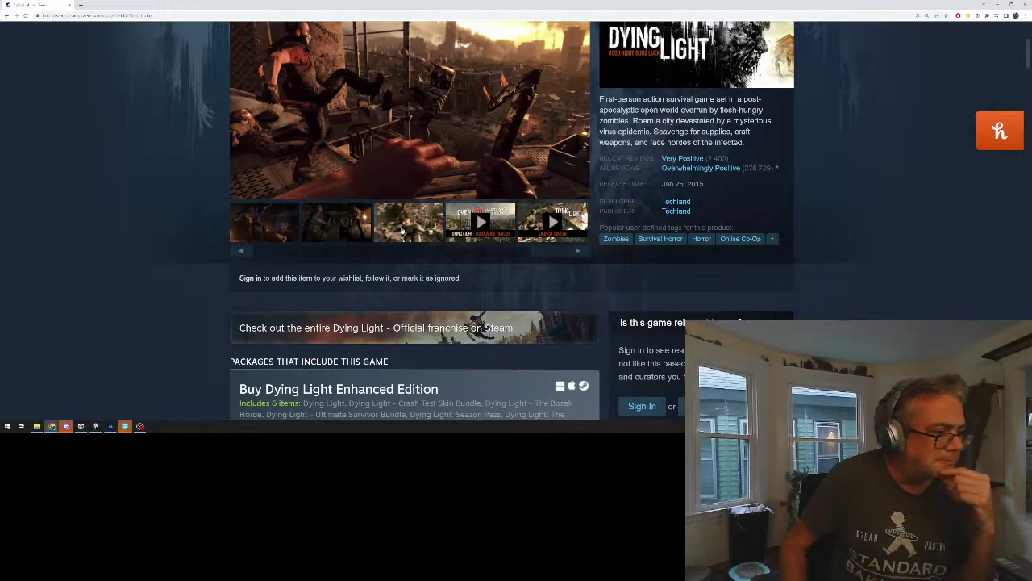
{"action": "left_click", "coordinate": [405, 230]}
{"action": "left_click", "coordinate": [328, 229]}
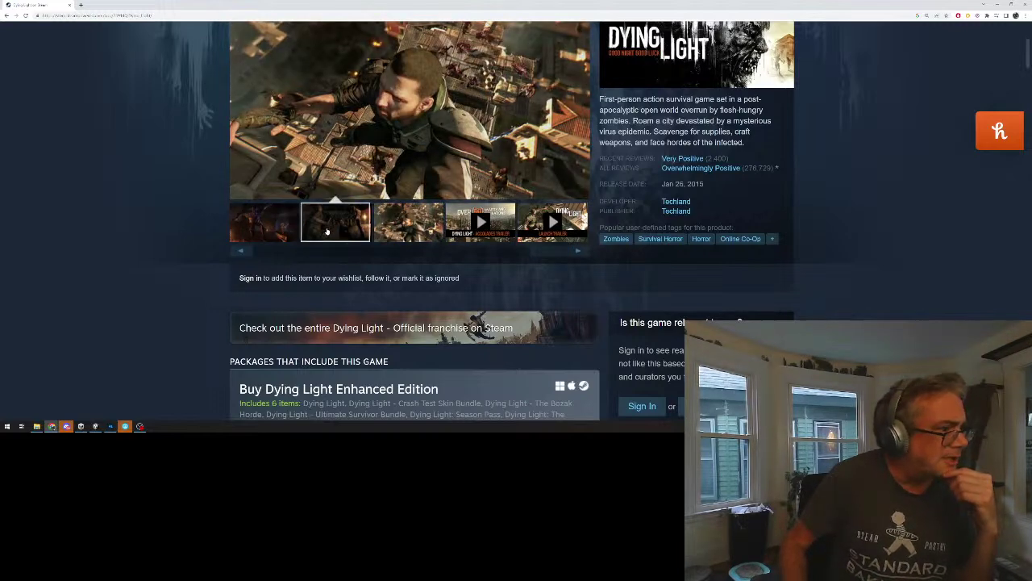
{"action": "left_click", "coordinate": [276, 232]}
{"action": "left_click_drag", "start_coordinate": [311, 251], "coordinate": [279, 256]}
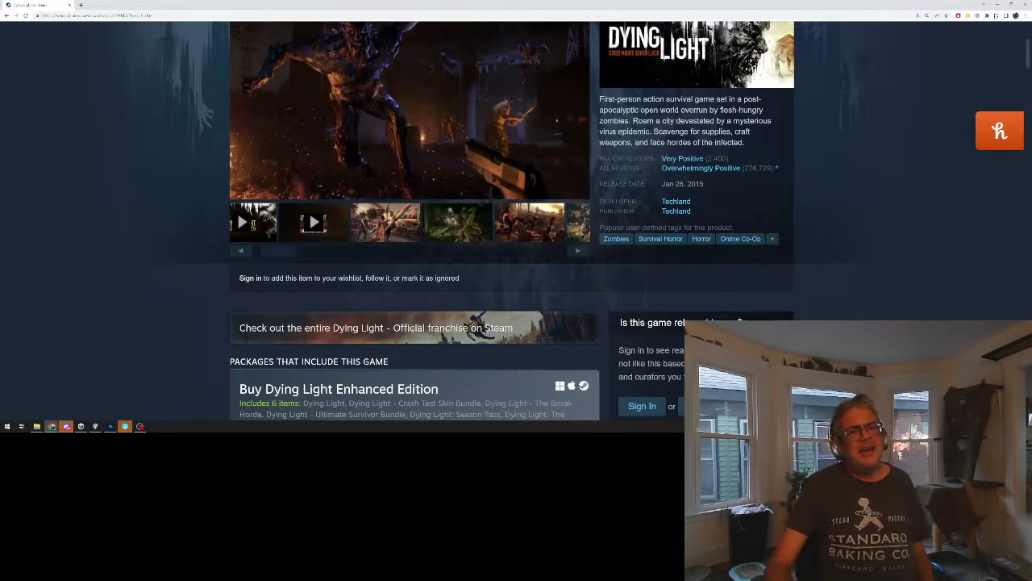
{"action": "left_click", "coordinate": [999, 5]}
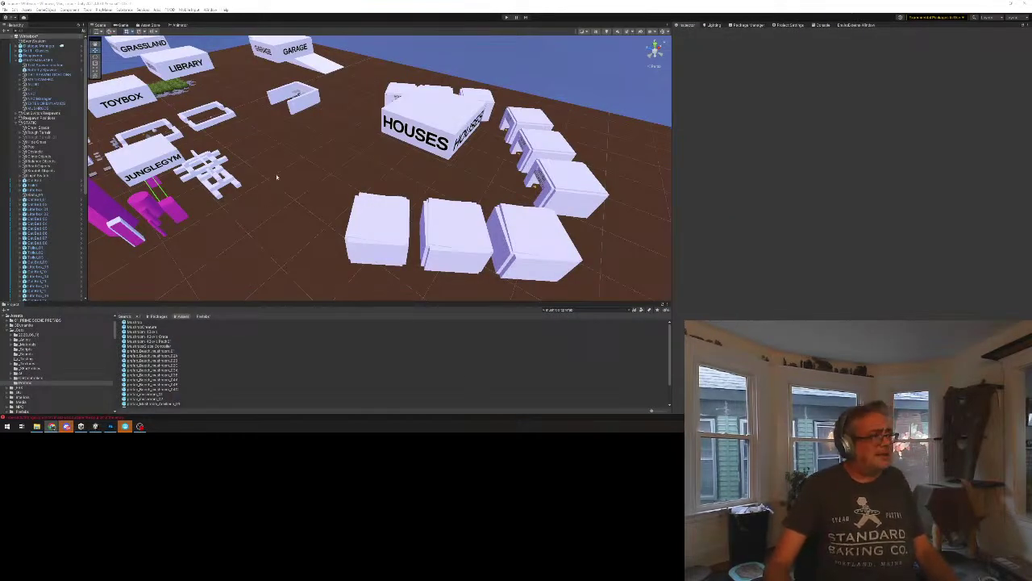
Open the first mushroom prefab and add a Volumetric Light component to its Point Light.
{"action": "left_click", "coordinate": [129, 321]}
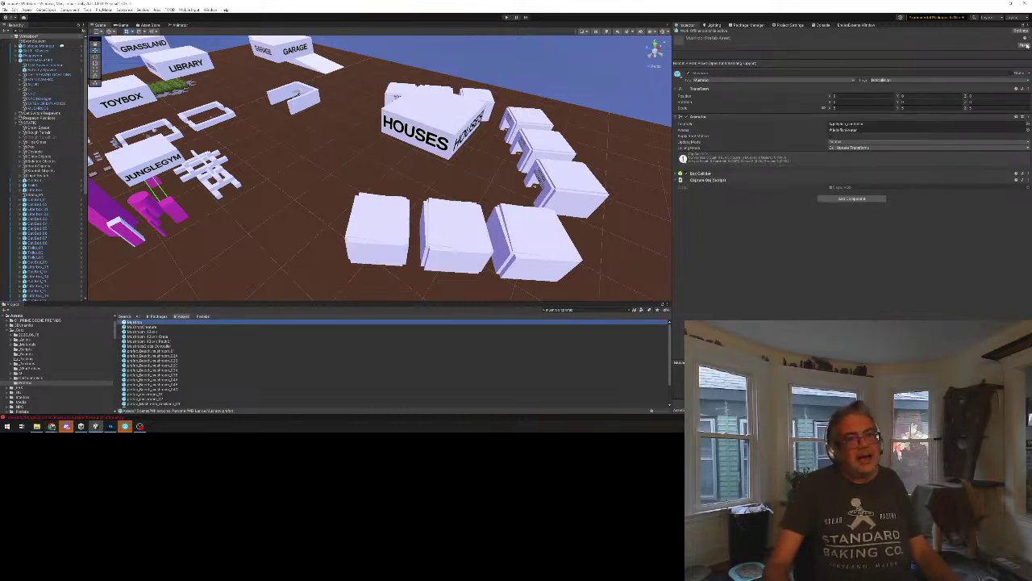
{"action": "left_click", "coordinate": [1025, 45]}
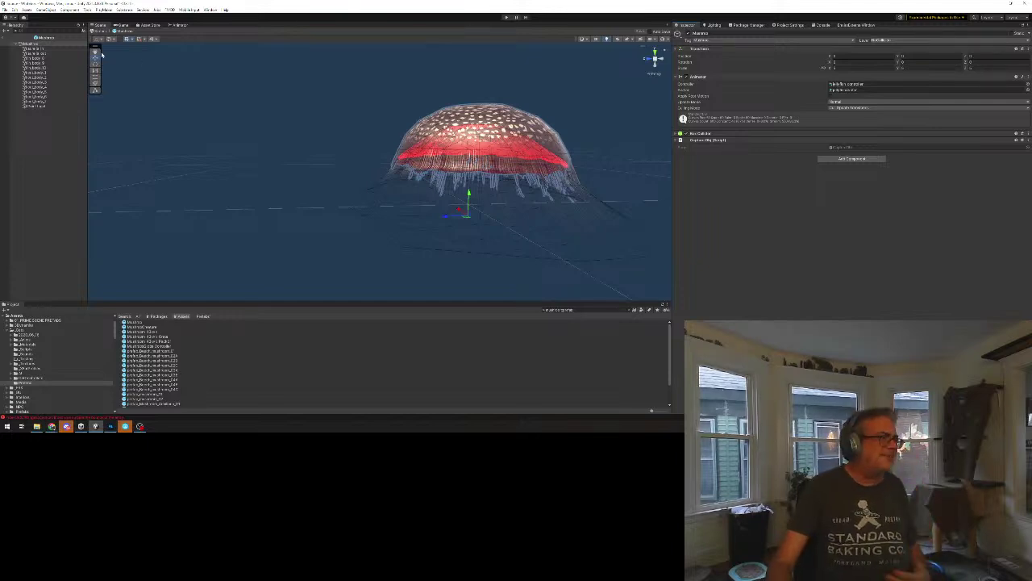
{"action": "left_click", "coordinate": [28, 106]}
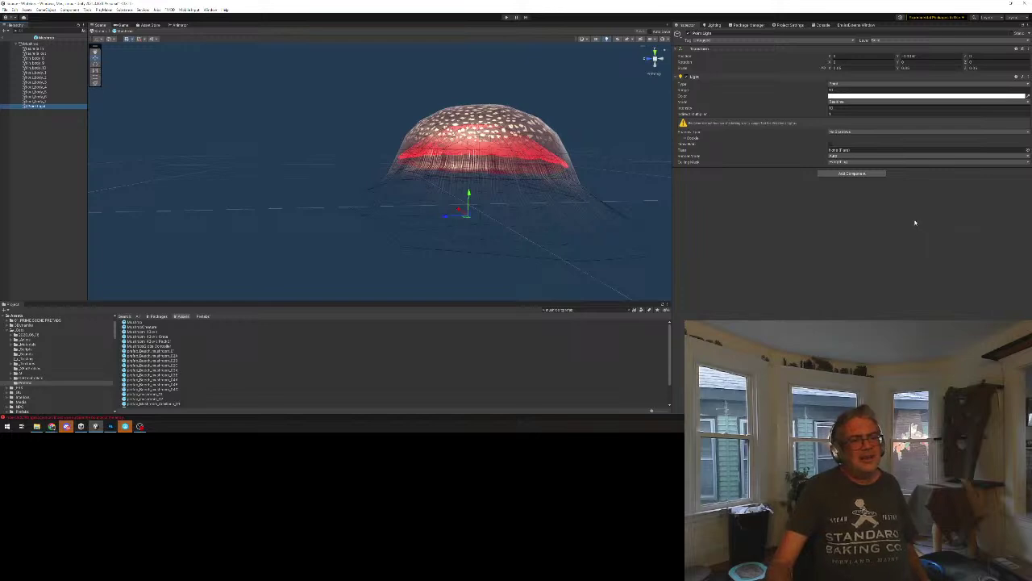
{"action": "left_click", "coordinate": [851, 174]}
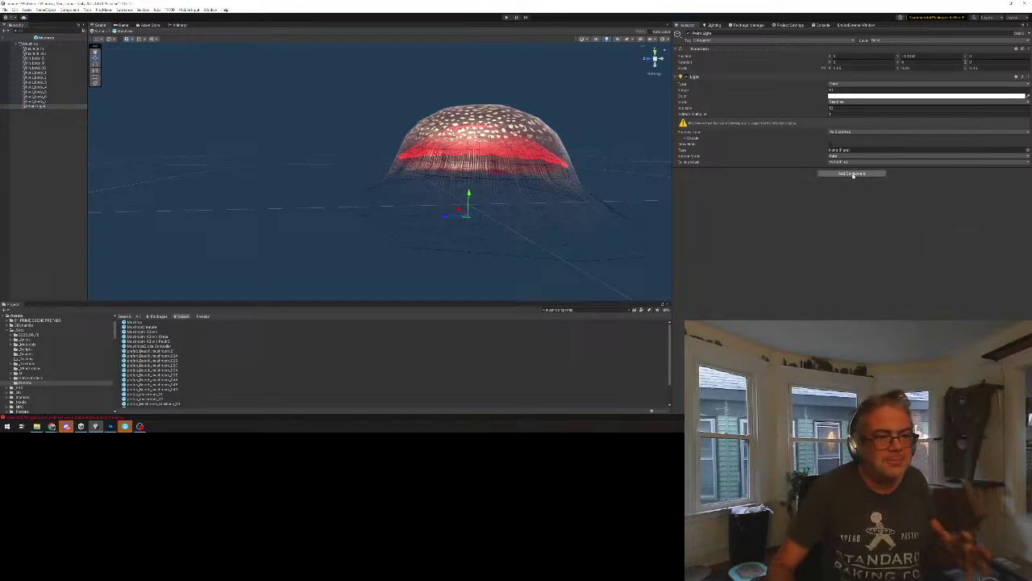
{"action": "left_click", "coordinate": [852, 174]}
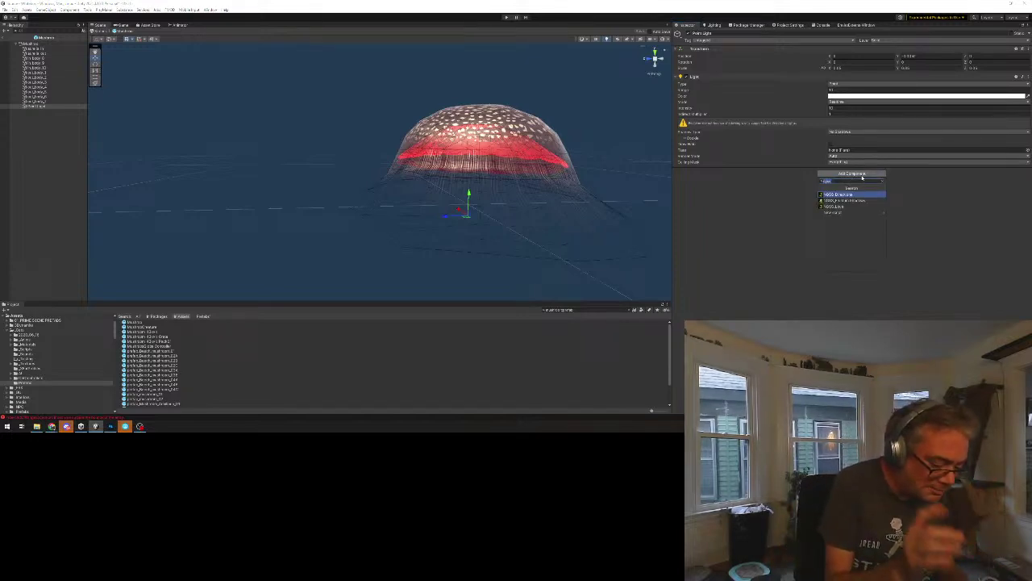
{"action": "type", "text": "volume"}
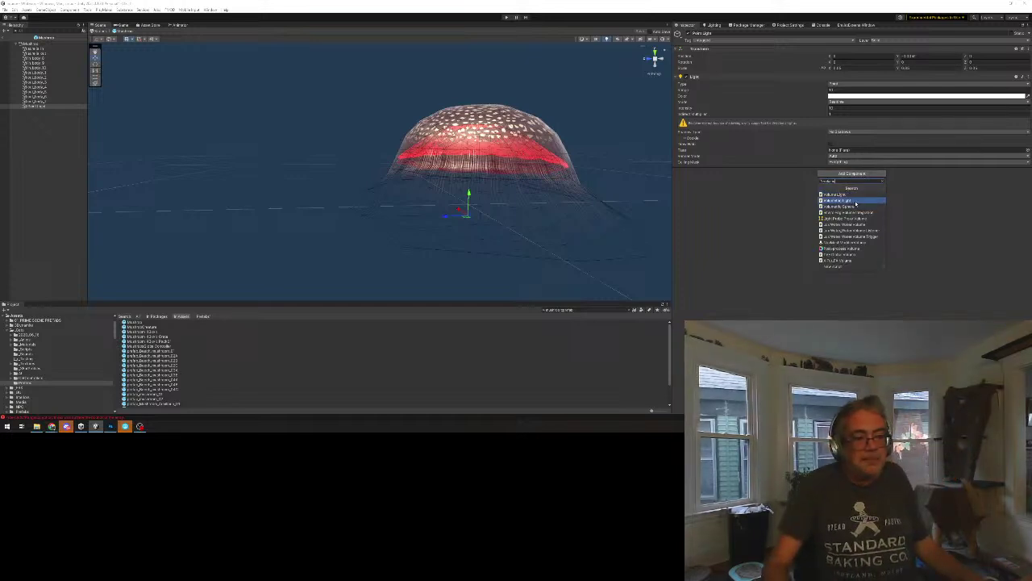
{"action": "left_click", "coordinate": [855, 201]}
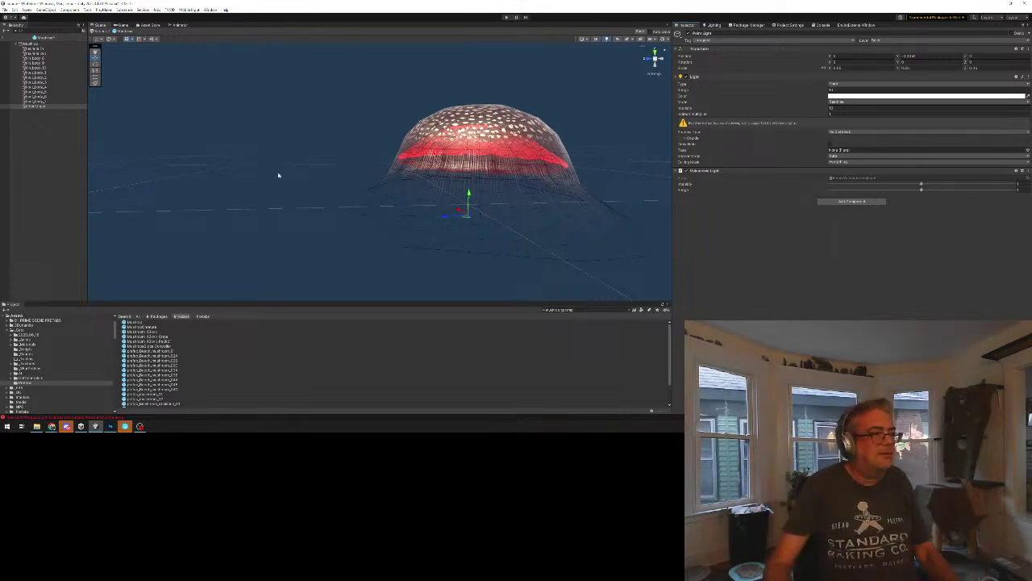
Return from the mushroom prefab to the main scene, saving the prefab changes.
{"action": "right_click_drag", "start_coordinate": [278, 175], "coordinate": [307, 188]}
{"action": "scroll", "coordinate": [401, 159], "scroll_direction": "down", "scroll_amount": 2}
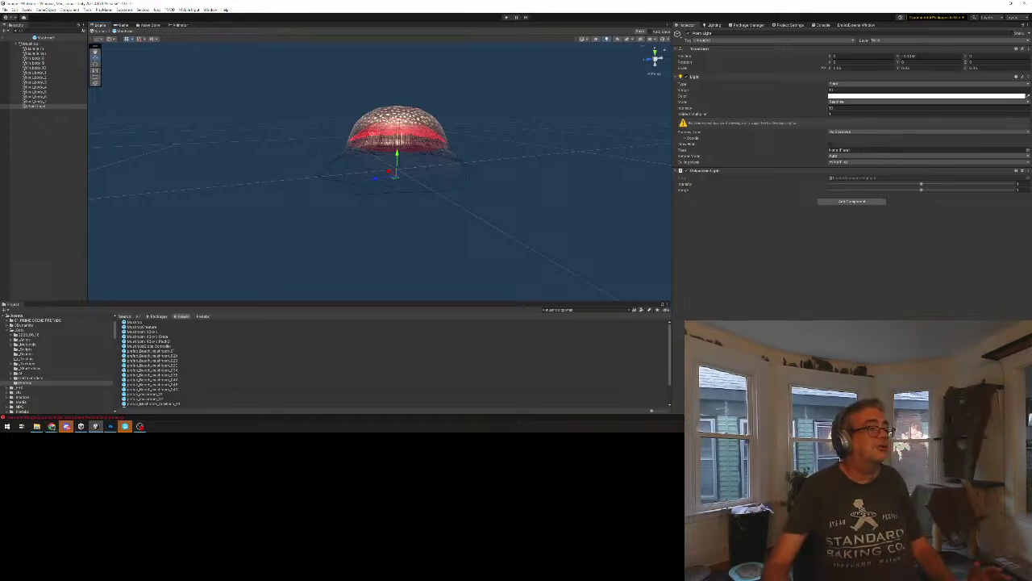
{"action": "left_click", "coordinate": [100, 32]}
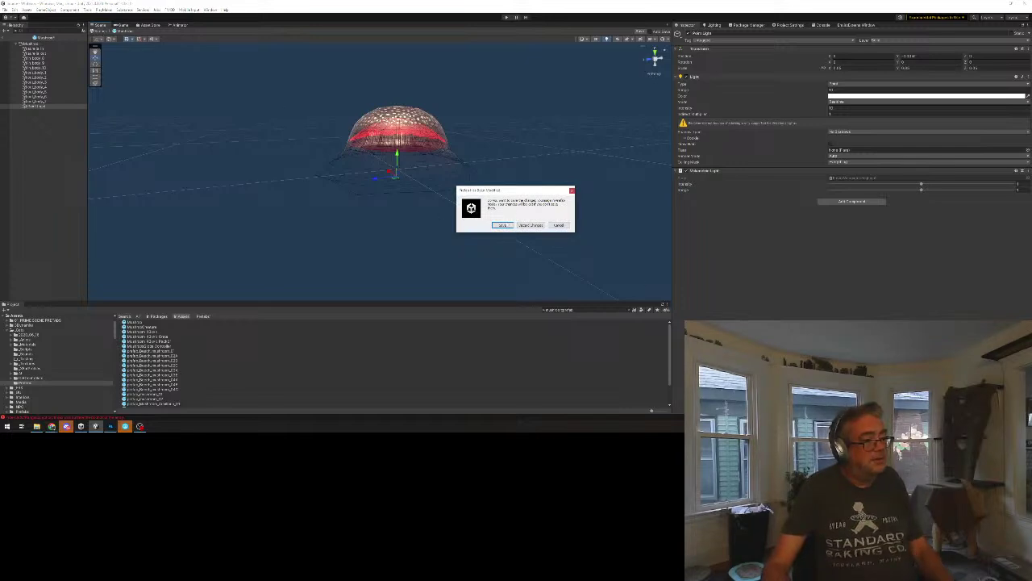
{"action": "left_click", "coordinate": [503, 226]}
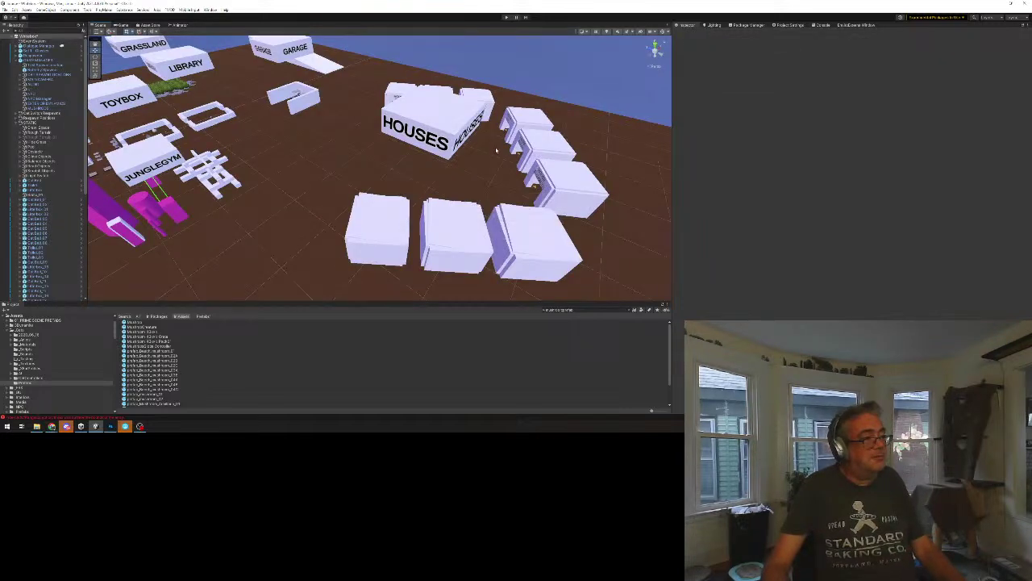
Playtest the level, moving the cat around the houses to examine the mushroom's volumetric glow, and stop play mode.
{"action": "left_click", "coordinate": [509, 17]}
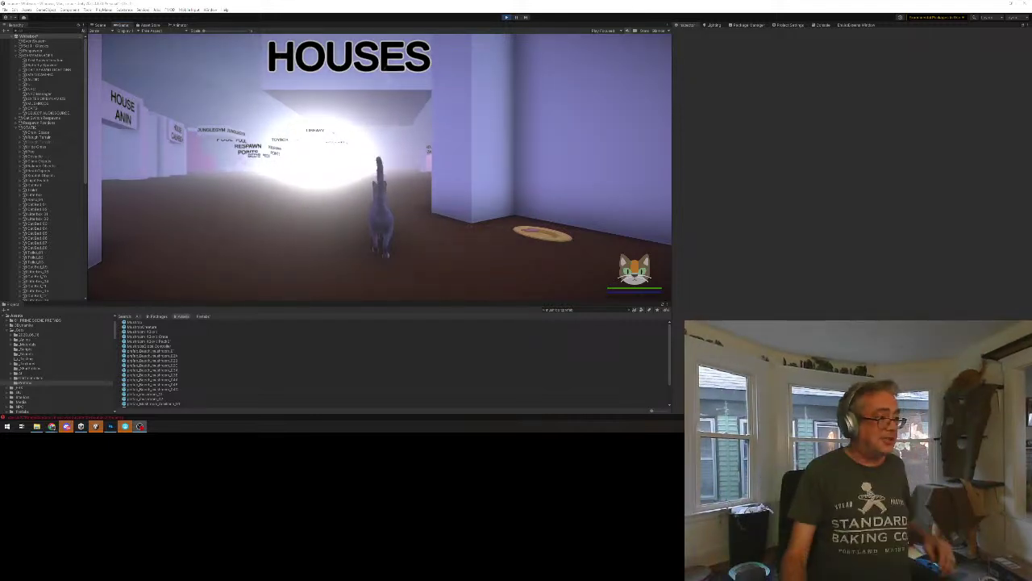
{"action": "key", "text": "w"}
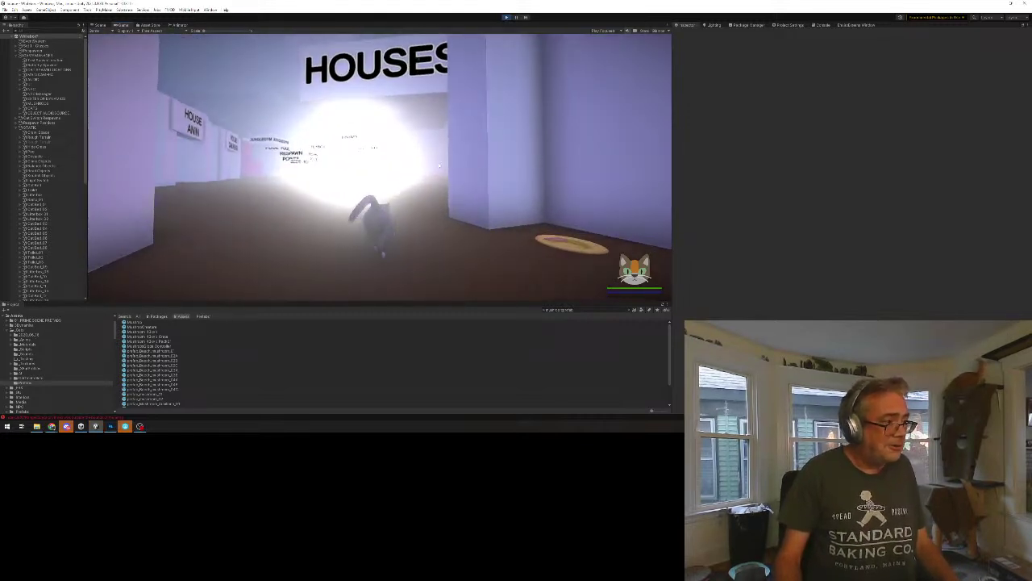
{"action": "key", "text": "alt+Tab"}
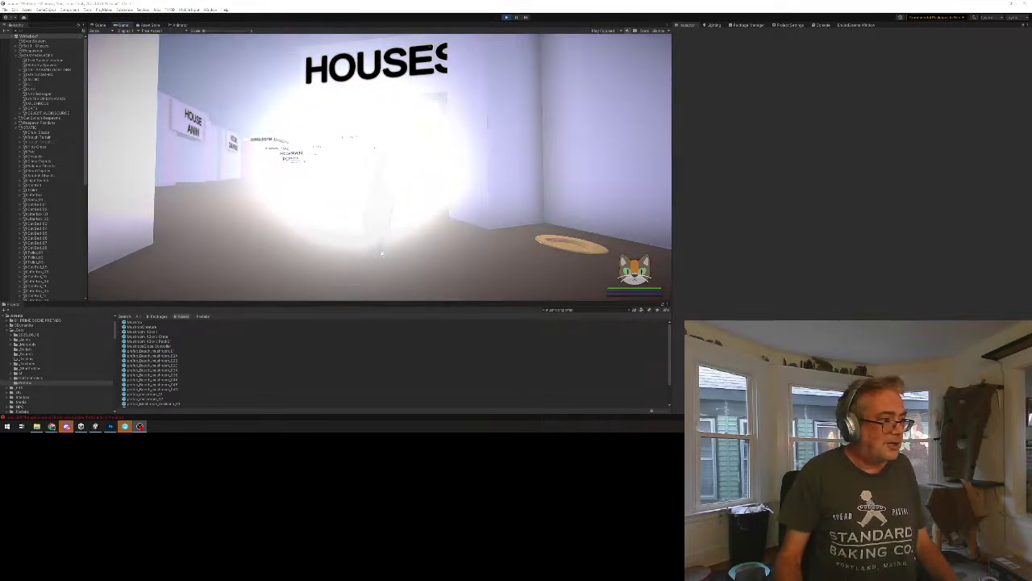
{"action": "key", "text": "w"}
{"action": "key", "text": "w"}
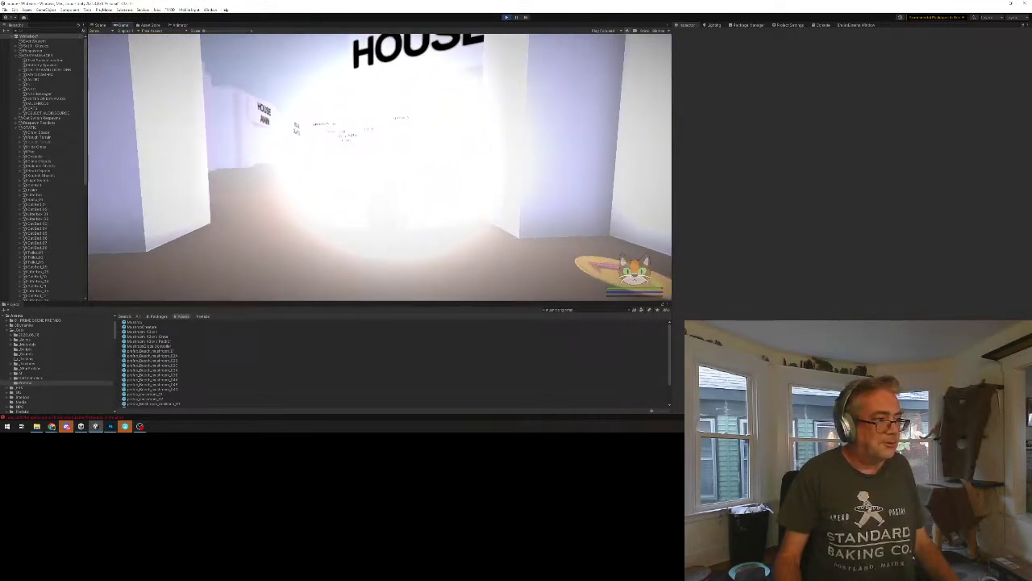
{"action": "key", "text": "w"}
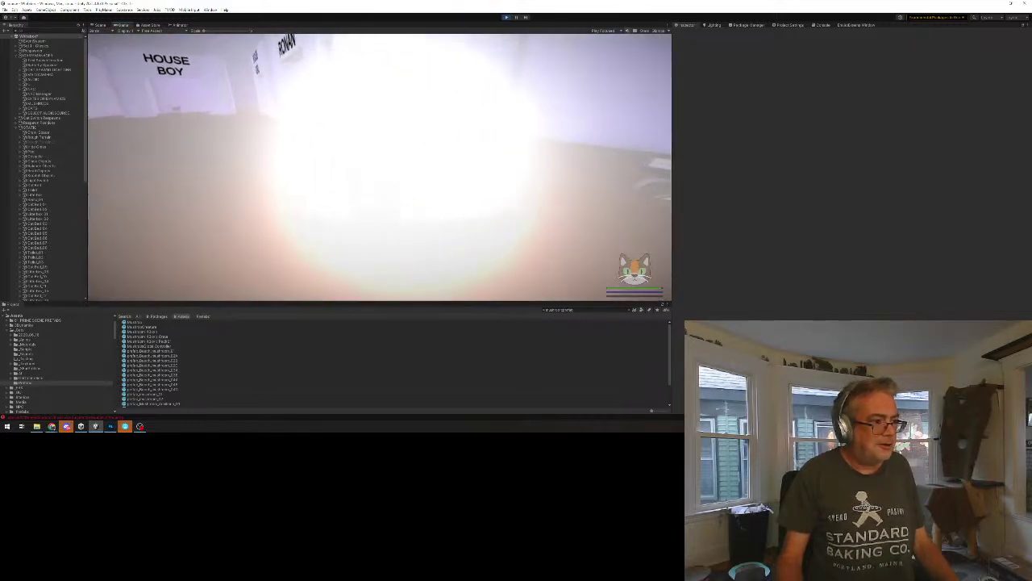
{"action": "key", "text": "Escape"}
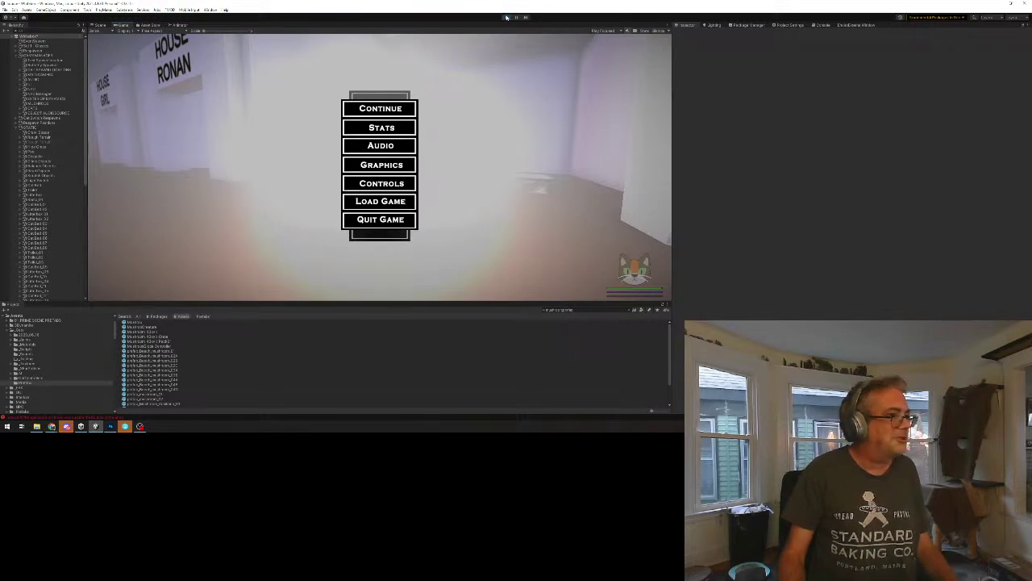
{"action": "left_click", "coordinate": [506, 17]}
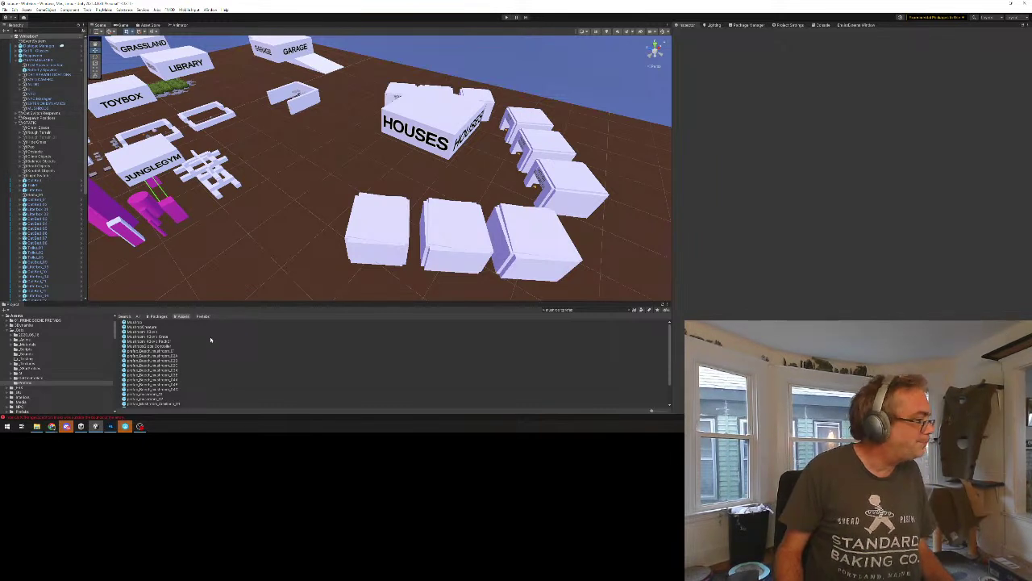
Open the Mushroom prefab and set its Point Light's Volumetric Light intensity to 0.66 and range to about 0.33.
{"action": "left_click", "coordinate": [138, 322]}
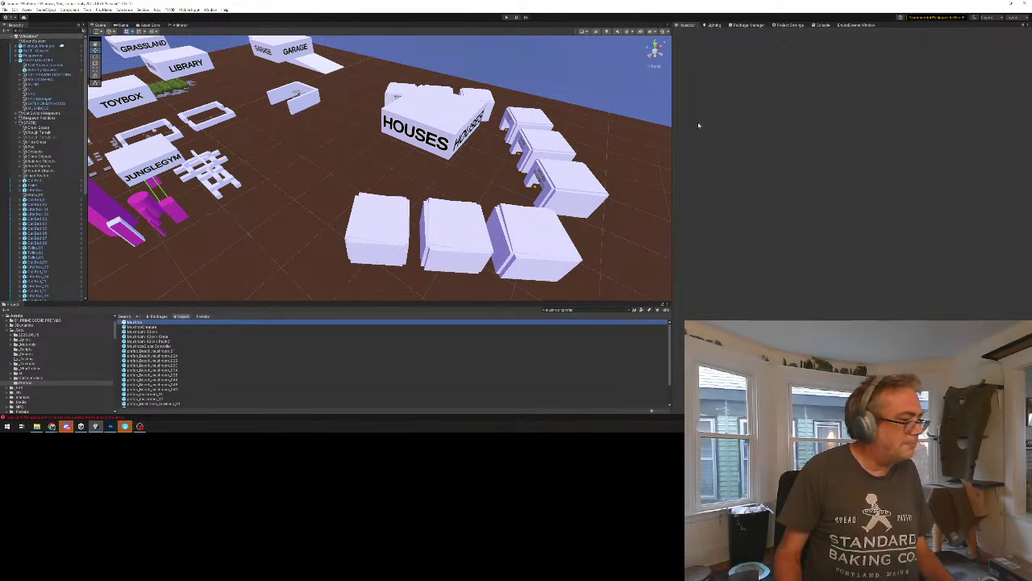
{"action": "double_click", "coordinate": [137, 322]}
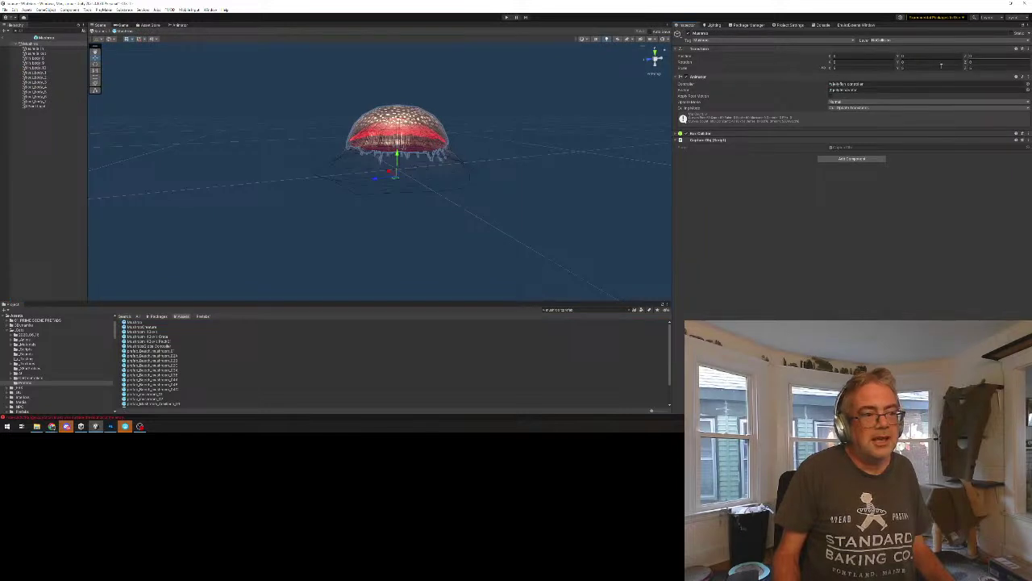
{"action": "left_click", "coordinate": [33, 106]}
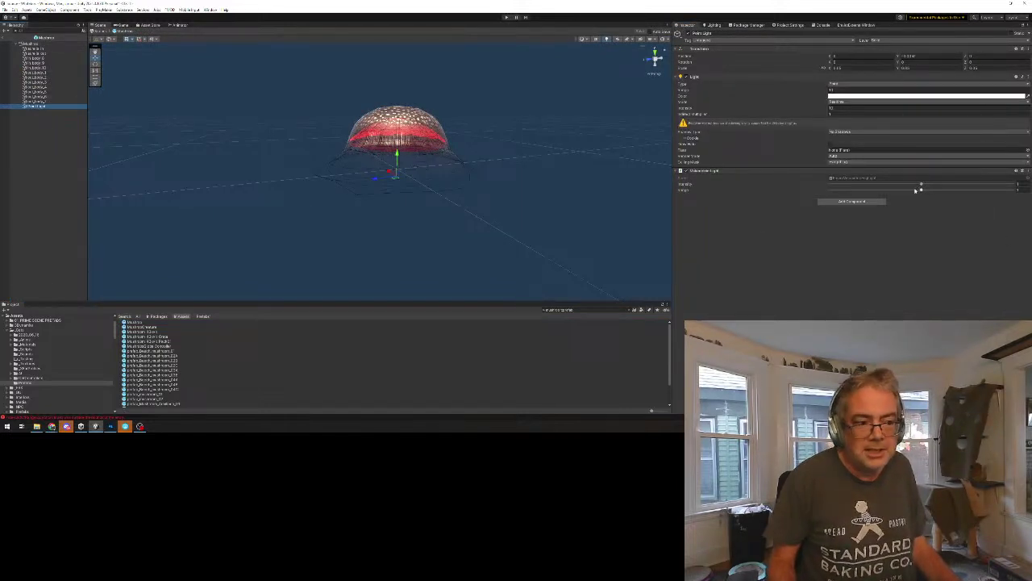
{"action": "left_click", "coordinate": [1018, 190]}
{"action": "type", "text": "200"}
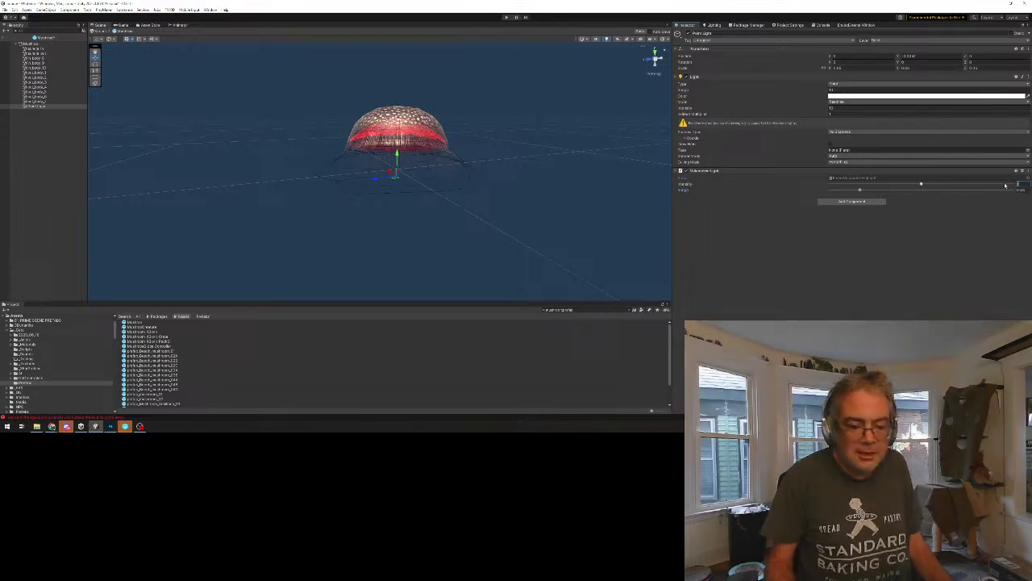
{"action": "type", "text": ".66"}
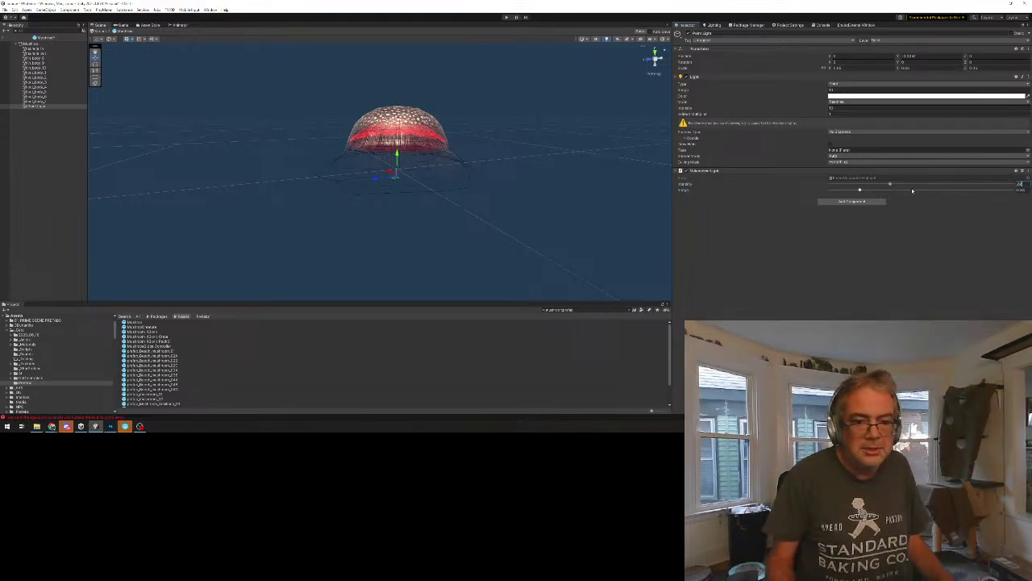
Playtest directly from the prefab to examine the reduced volumetric glow around the cat and houses, and stop play mode.
{"action": "left_click", "coordinate": [507, 17]}
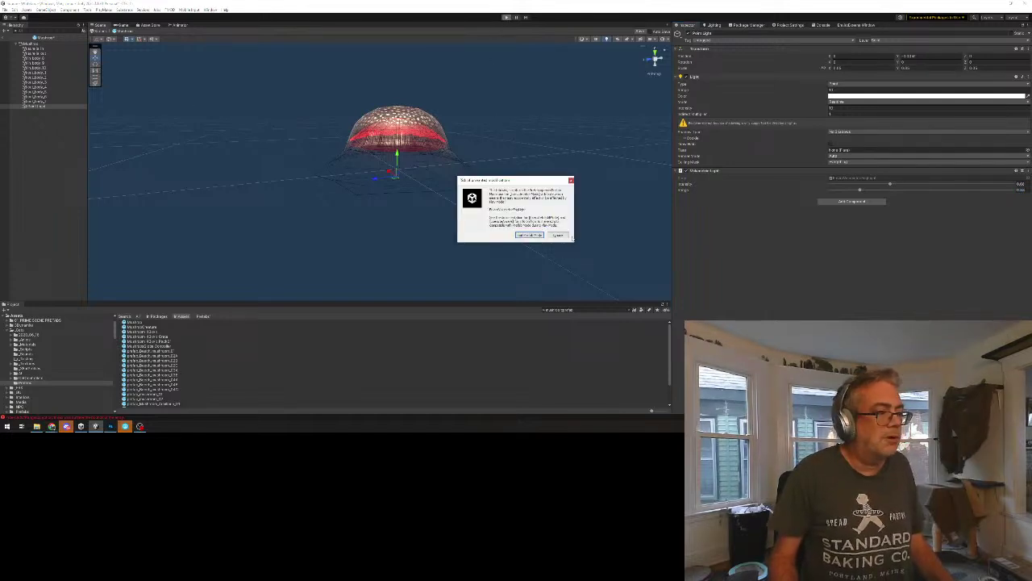
{"action": "key", "text": "Return"}
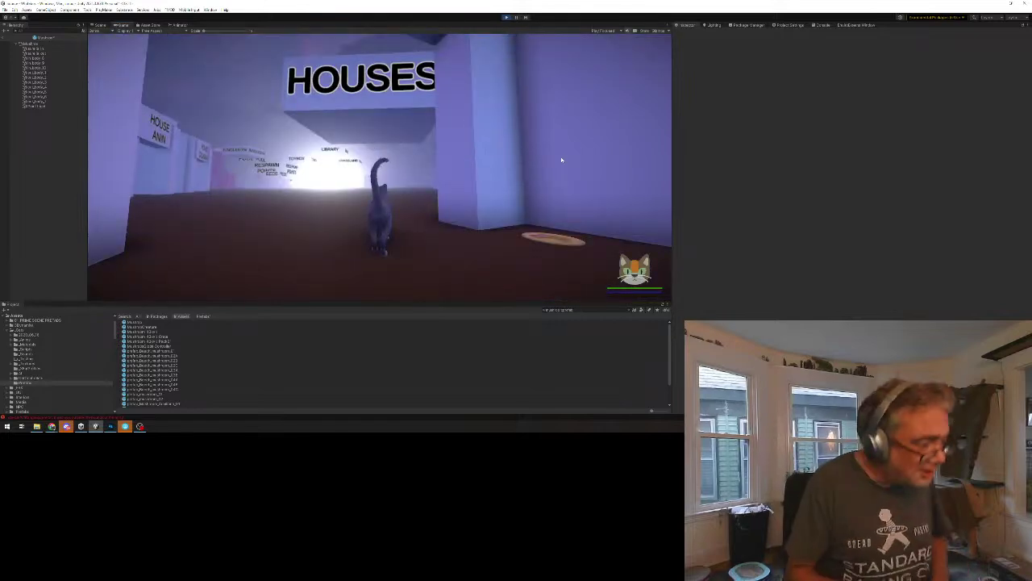
{"action": "left_click", "coordinate": [578, 164]}
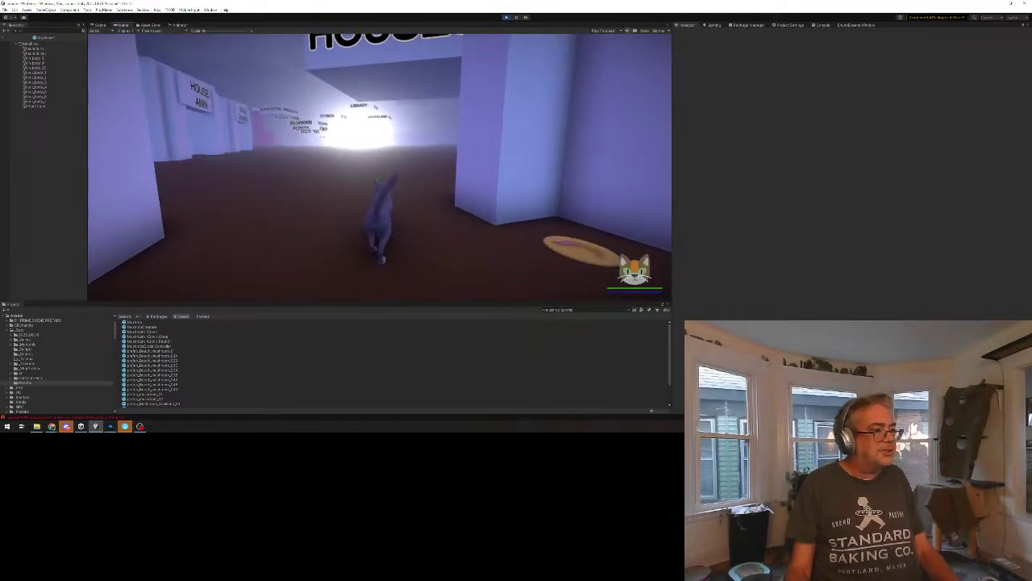
{"action": "key", "text": "w"}
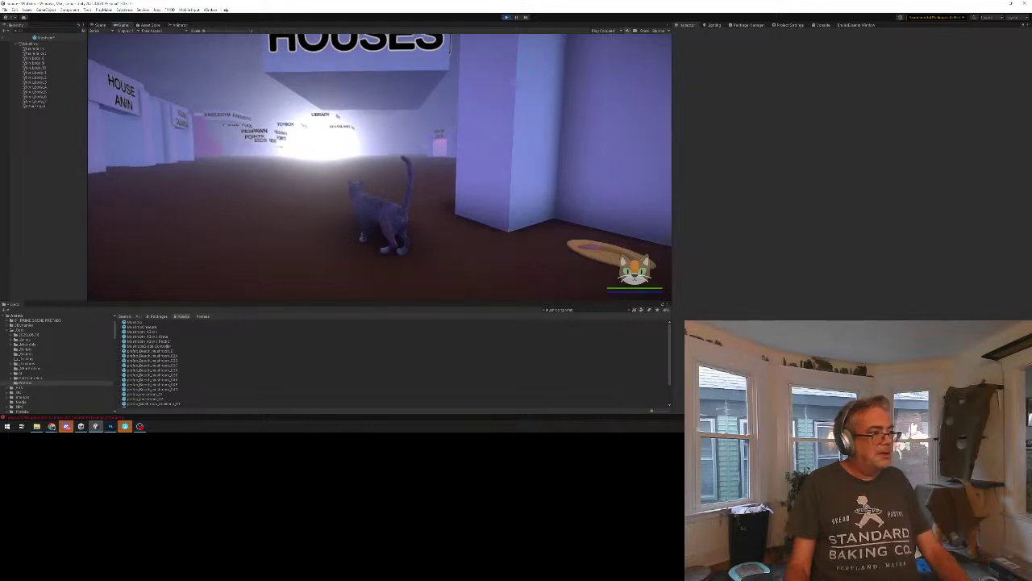
{"action": "key", "text": "Escape"}
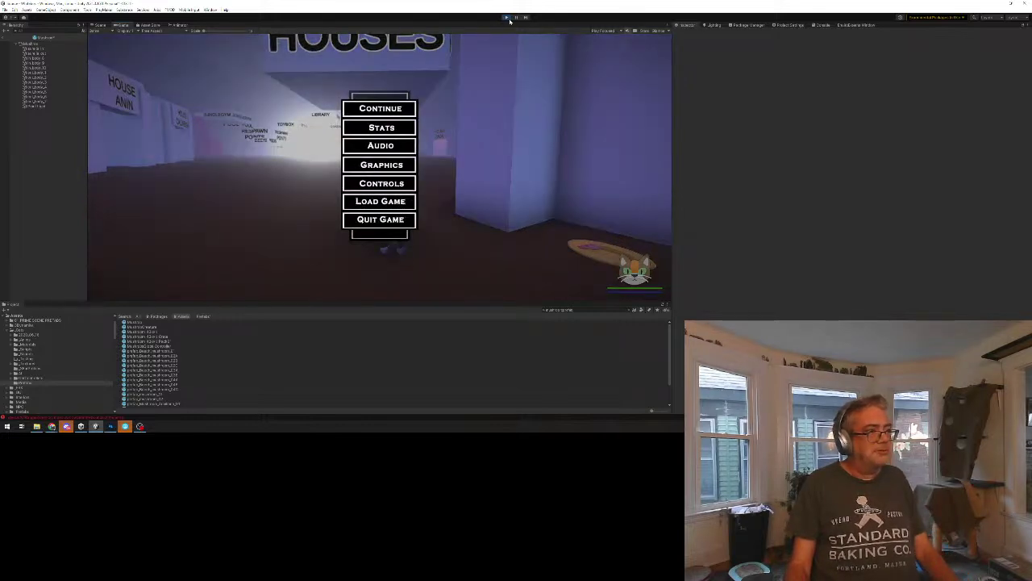
{"action": "left_click", "coordinate": [507, 17]}
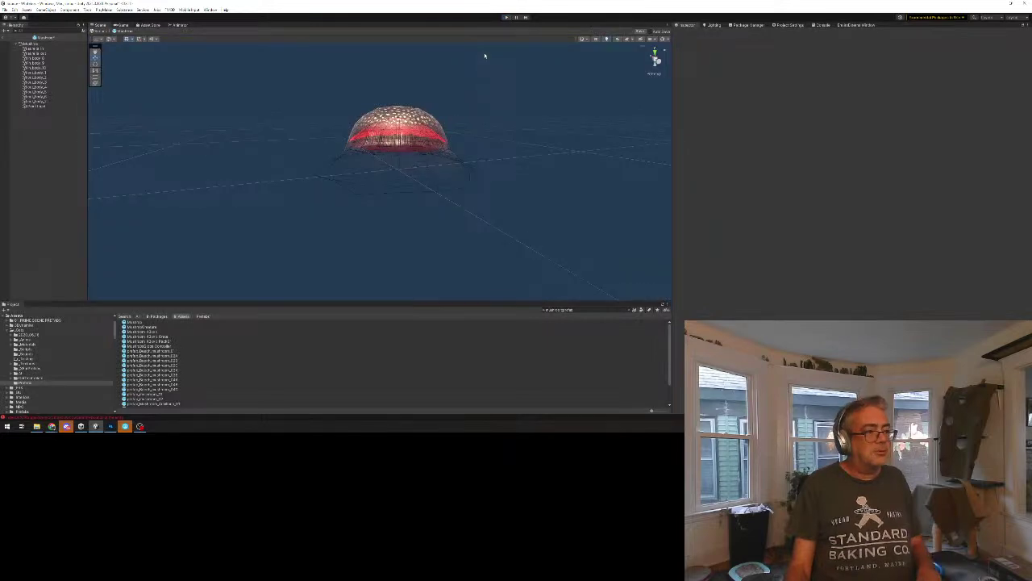
Save the mushroom prefab changes, return to the main scene and look over the whole test level.
{"action": "left_click", "coordinate": [107, 33]}
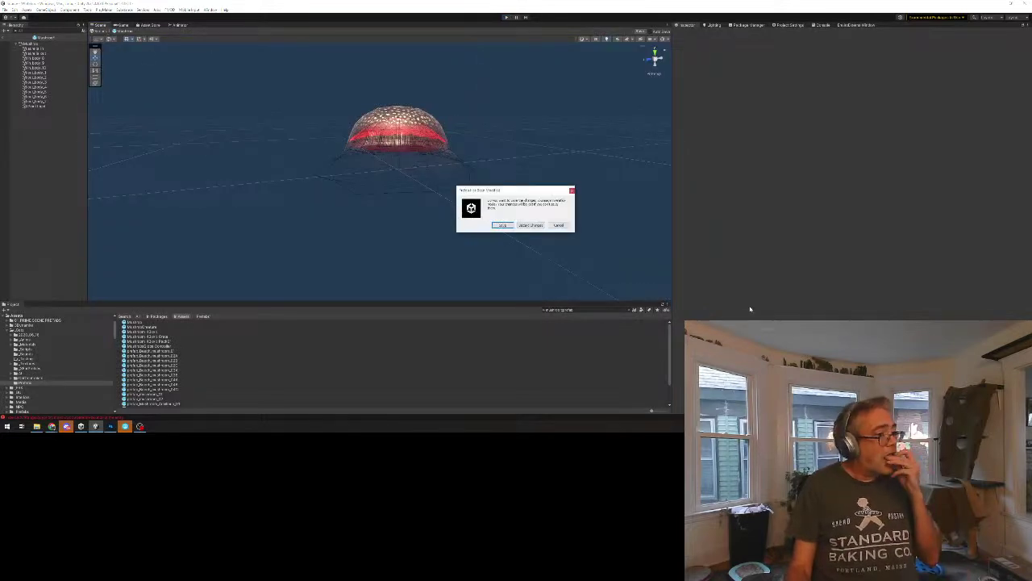
{"action": "left_click", "coordinate": [502, 225]}
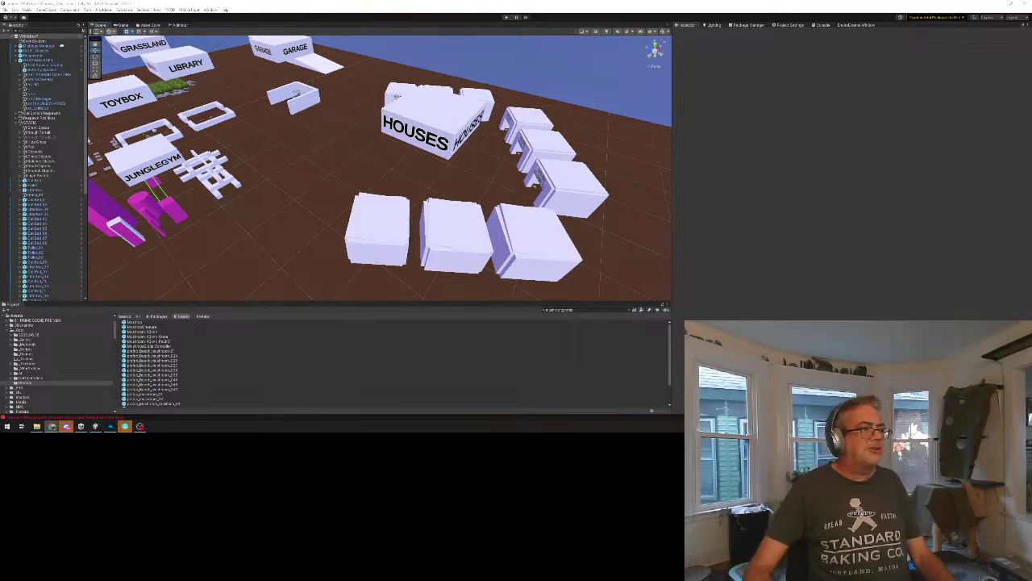
{"action": "right_click_drag", "start_coordinate": [314, 258], "coordinate": [1025, 280]}
{"action": "key", "text": "w"}
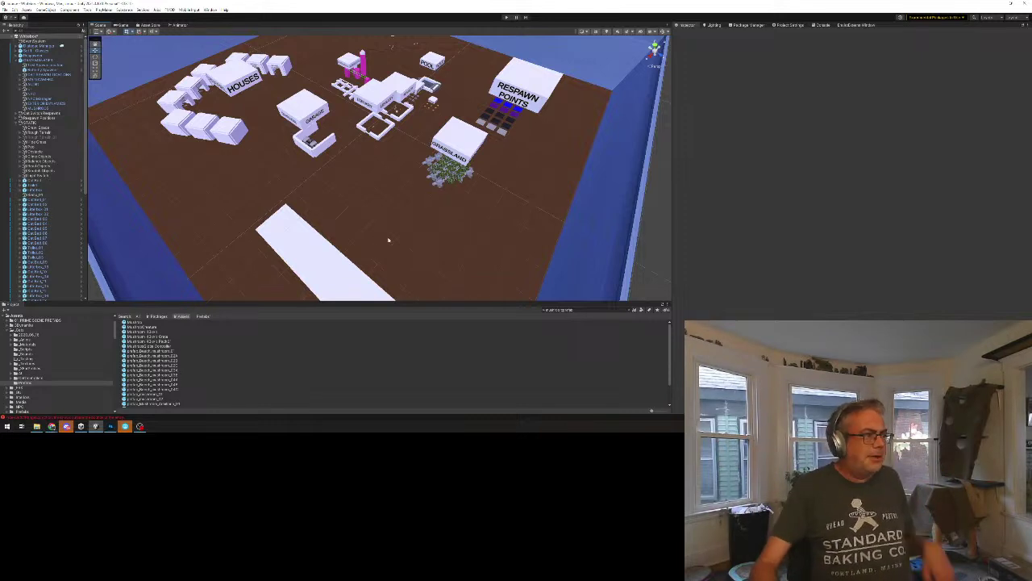
{"action": "scroll", "coordinate": [396, 249], "scroll_direction": "up", "scroll_amount": 2}
{"action": "scroll", "coordinate": [401, 242], "scroll_direction": "down", "scroll_amount": 5}
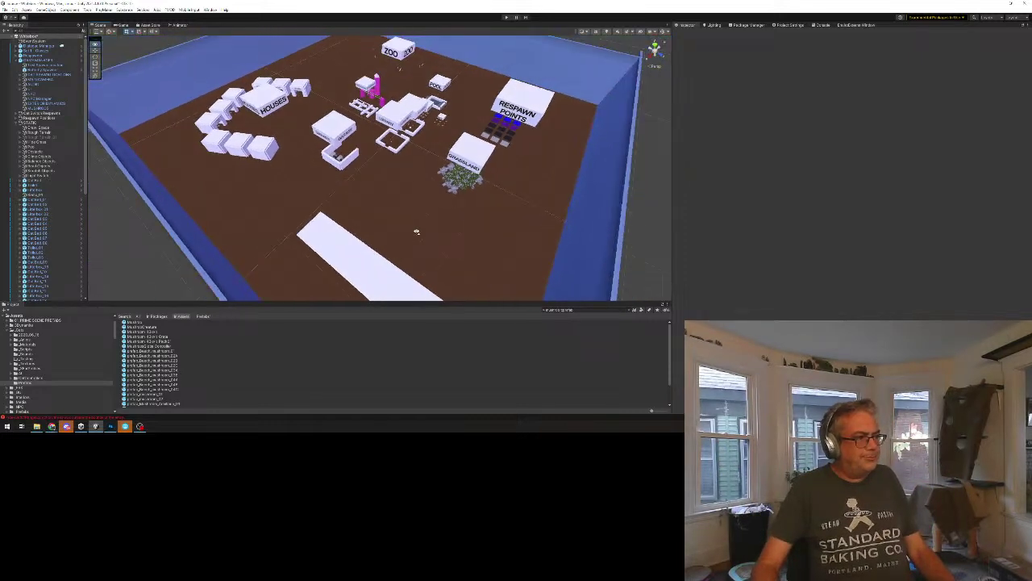
{"action": "scroll", "coordinate": [416, 232], "scroll_direction": "down", "scroll_amount": 2}
{"action": "left_click_drag", "start_coordinate": [421, 233], "coordinate": [435, 231], "text": "alt"}
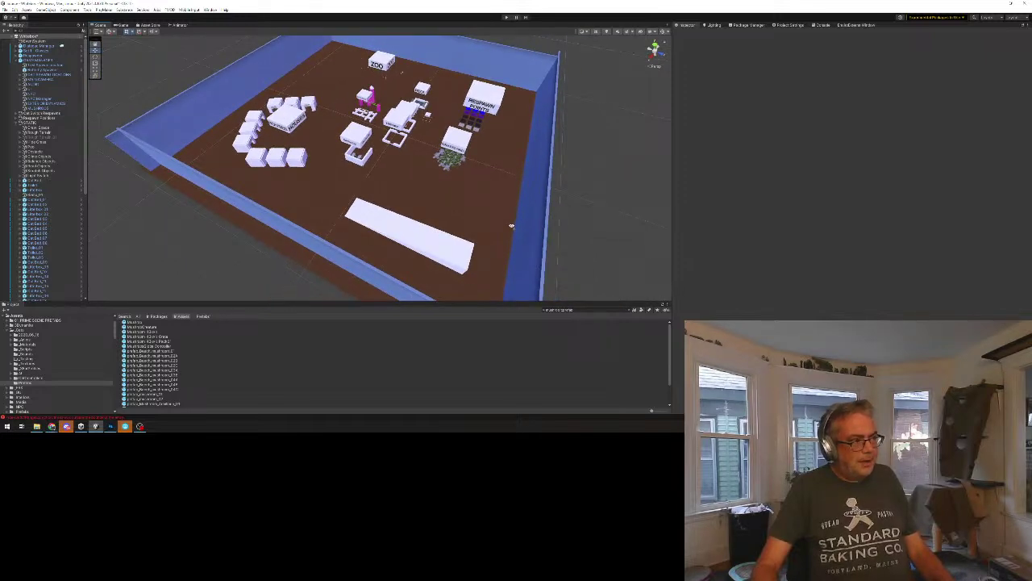
{"action": "left_click_drag", "start_coordinate": [418, 198], "coordinate": [384, 194], "text": "alt"}
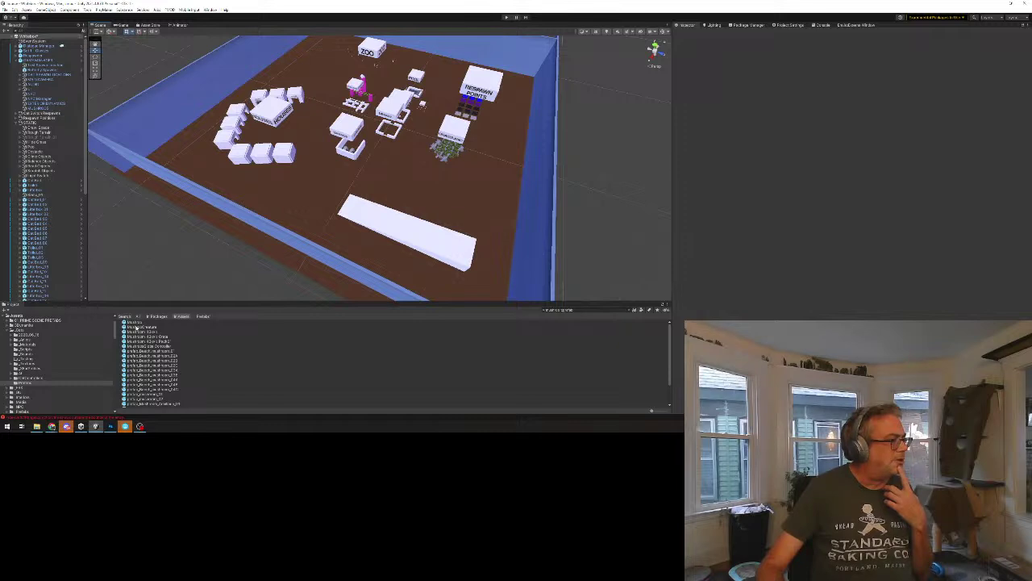
Set the mushroom prefab's Volumetric Light intensity and range to 0.1, and return to the main scene, saving the changes.
{"action": "left_click", "coordinate": [140, 322]}
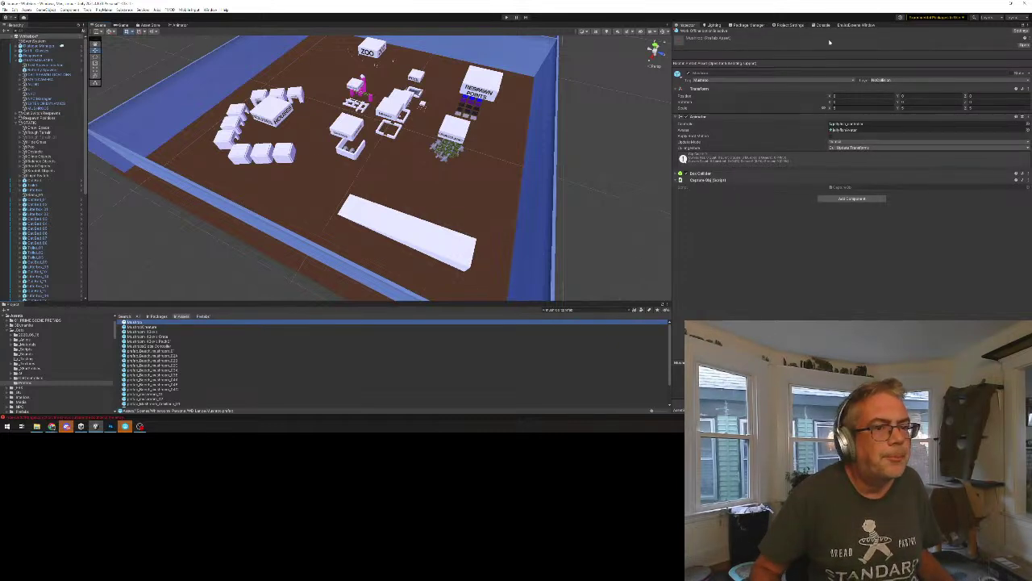
{"action": "left_click", "coordinate": [1022, 46]}
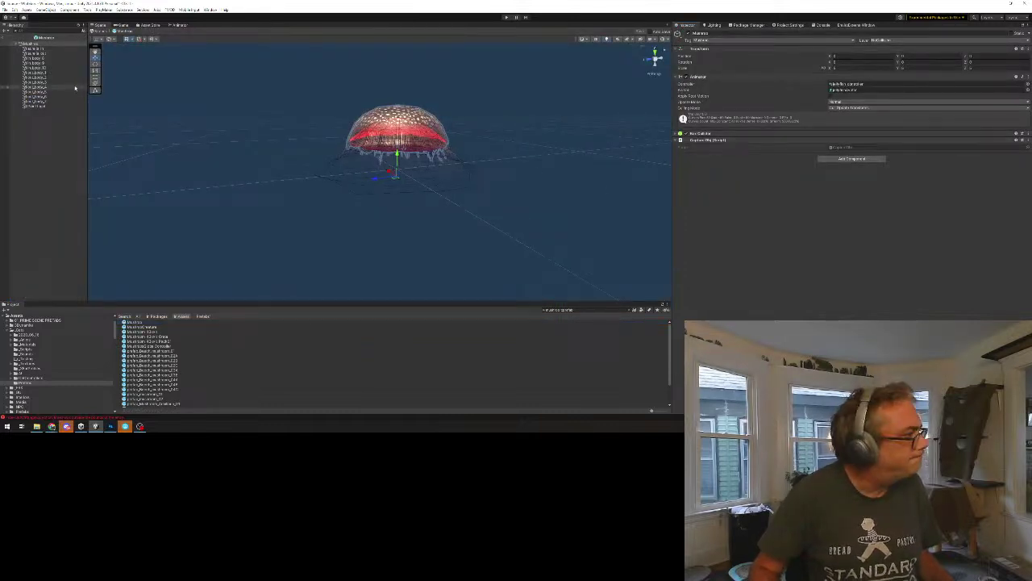
{"action": "left_click", "coordinate": [36, 107]}
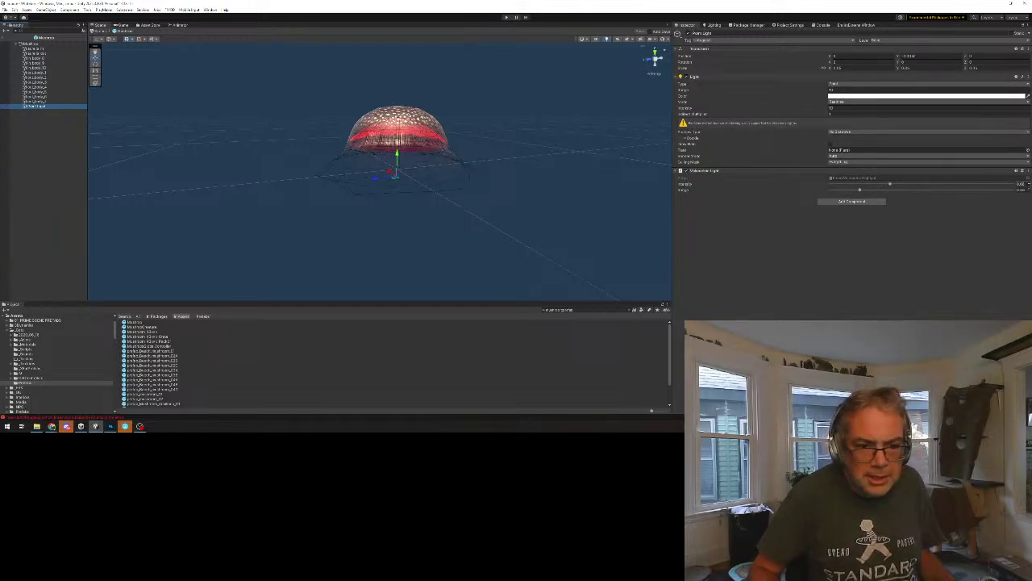
{"action": "left_click", "coordinate": [1021, 185]}
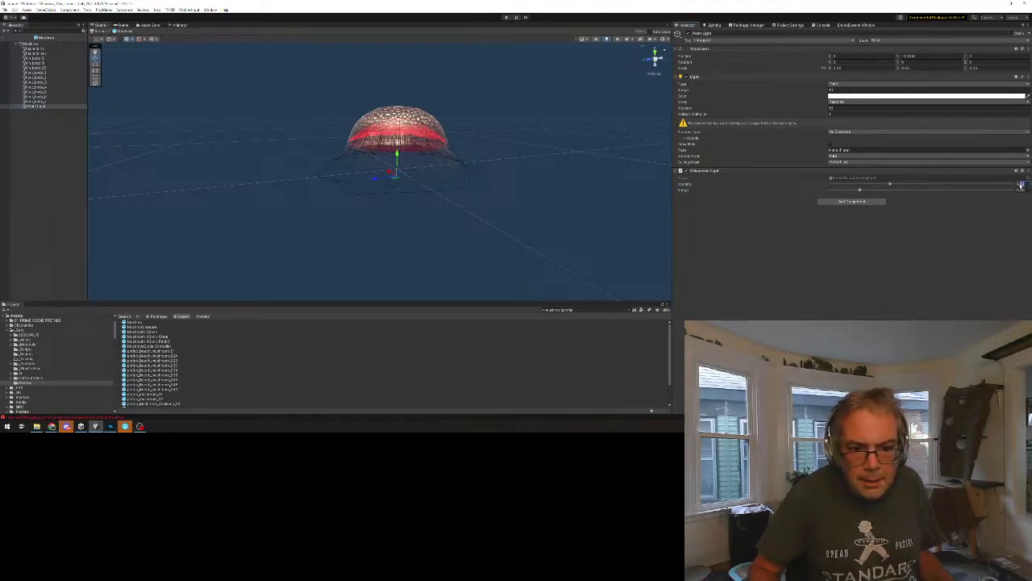
{"action": "left_click_drag", "start_coordinate": [1020, 190], "coordinate": [1031, 192]}
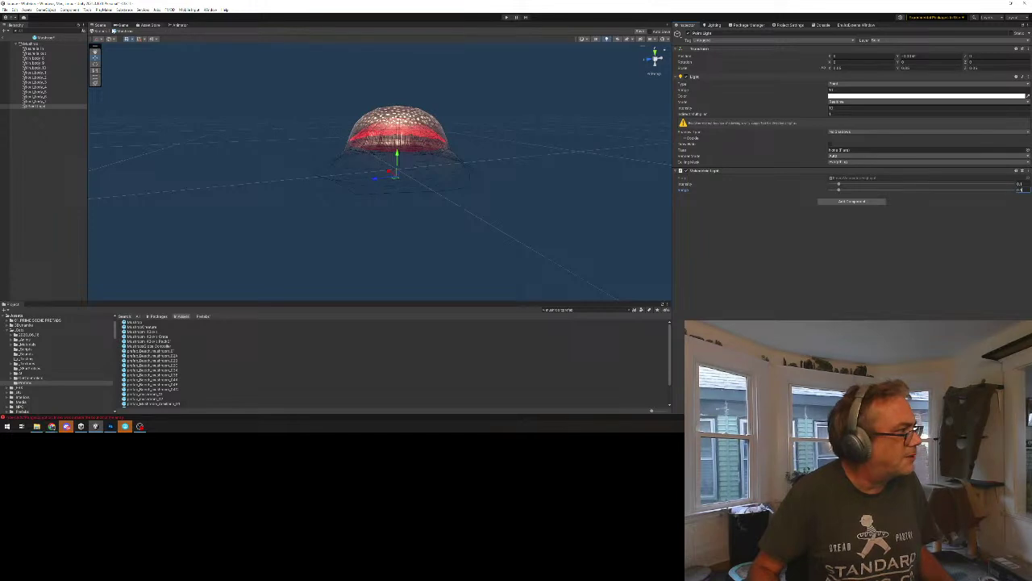
{"action": "left_click", "coordinate": [96, 35]}
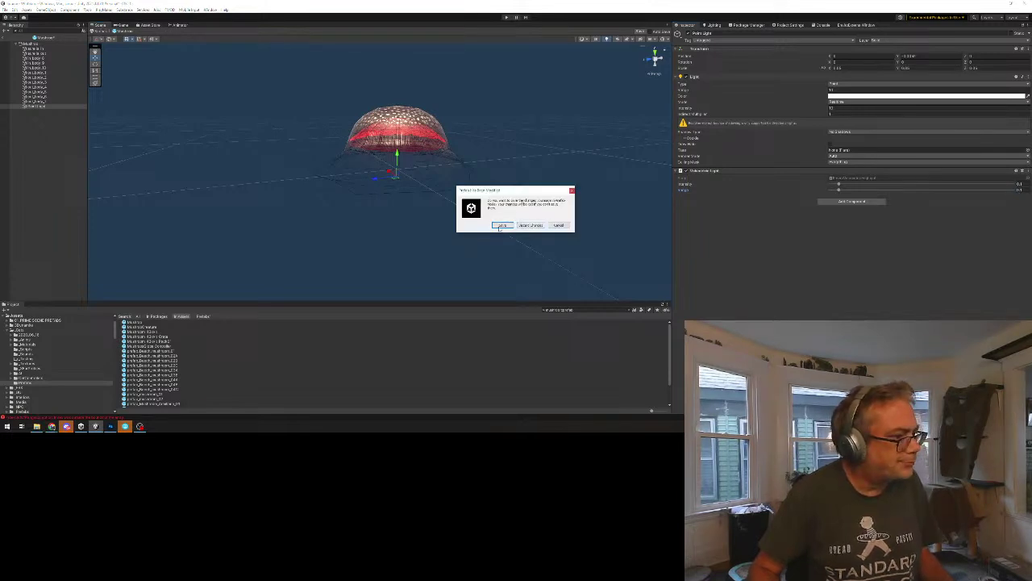
{"action": "left_click", "coordinate": [501, 225]}
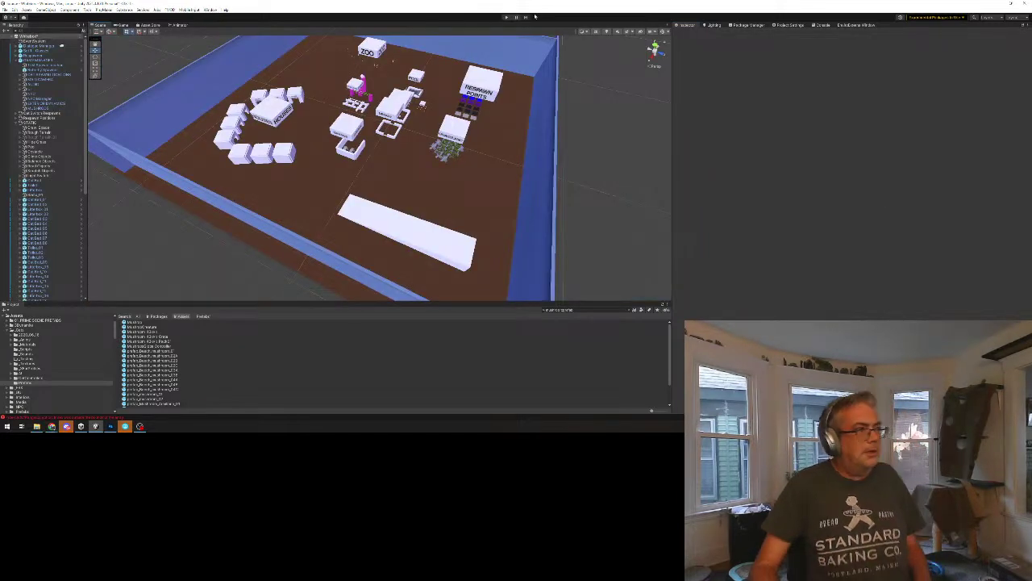
Playtest the level, run the cat past the houses to examine the mushroom's glow on the ground, and stop play mode.
{"action": "left_click", "coordinate": [506, 17]}
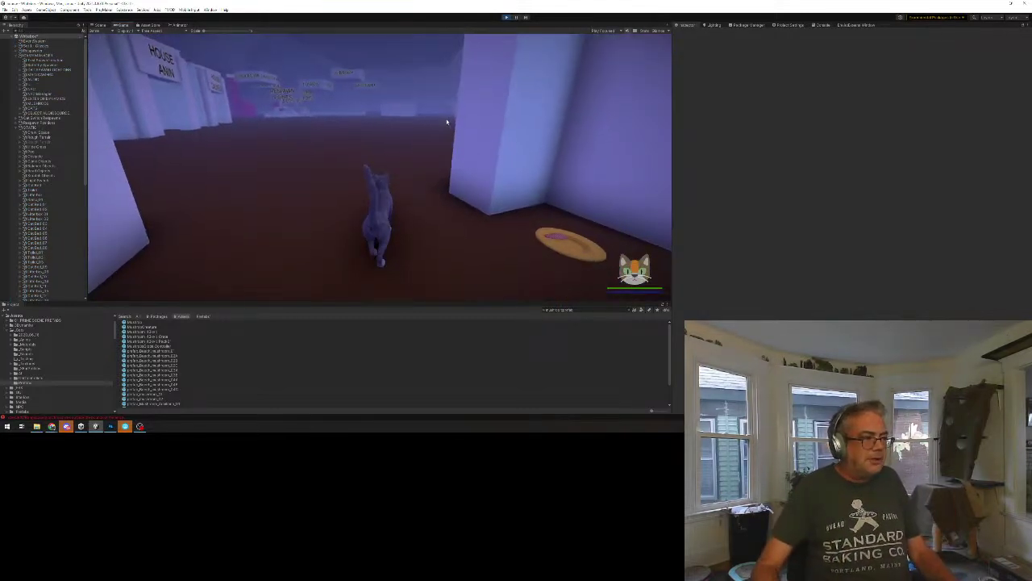
{"action": "key", "text": "w"}
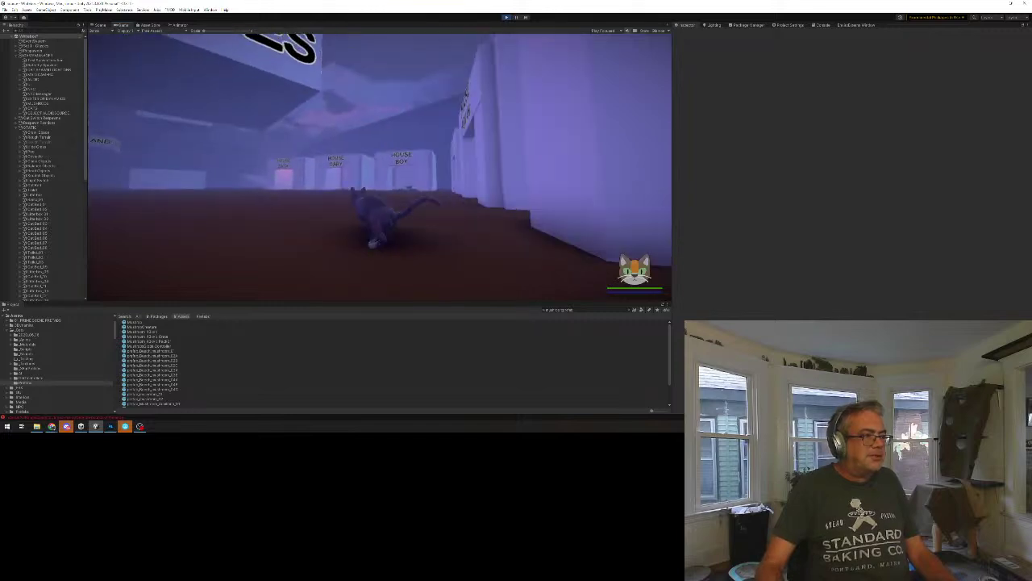
{"action": "key", "text": "w"}
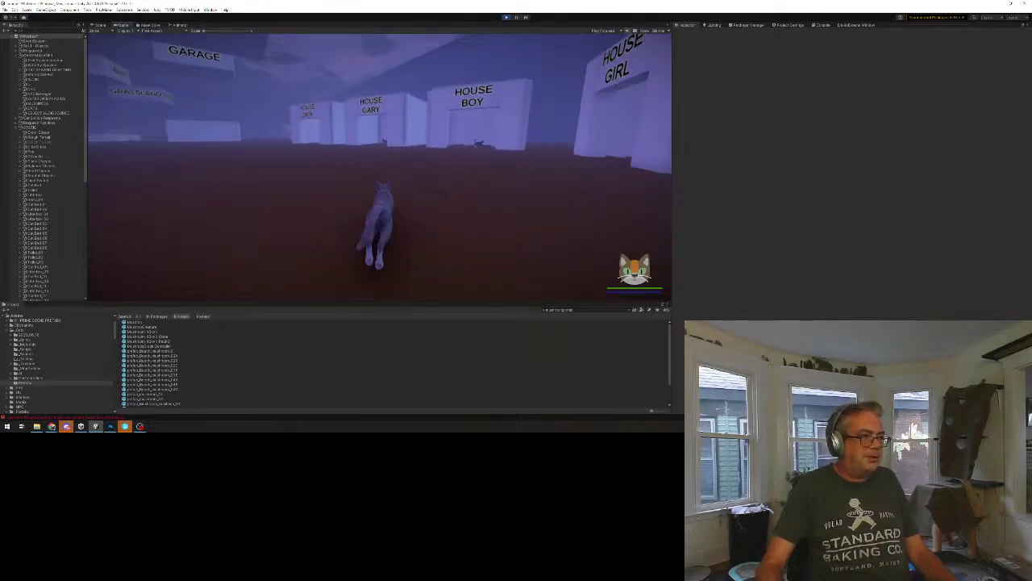
{"action": "key", "text": "w"}
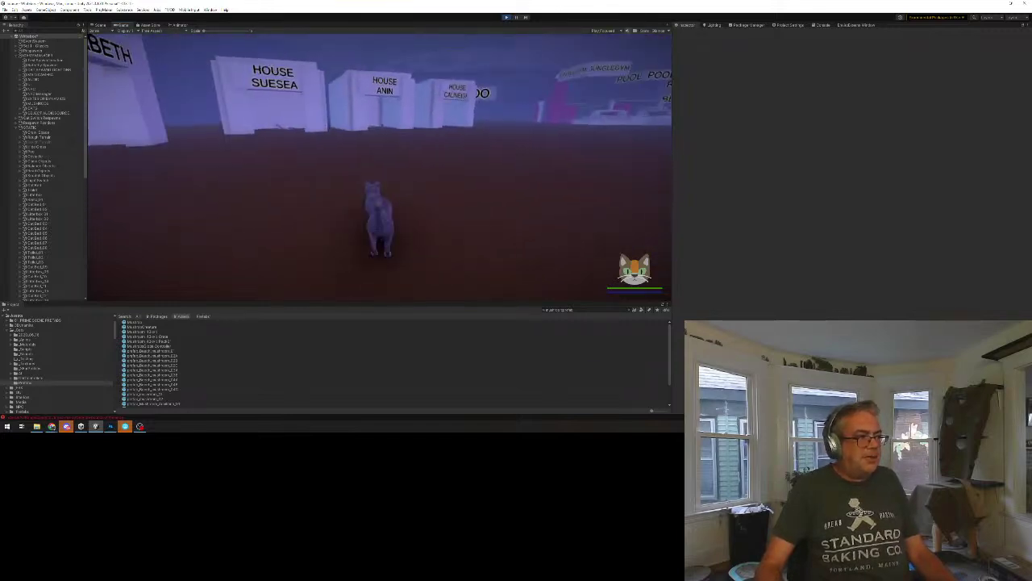
{"action": "key", "text": "w"}
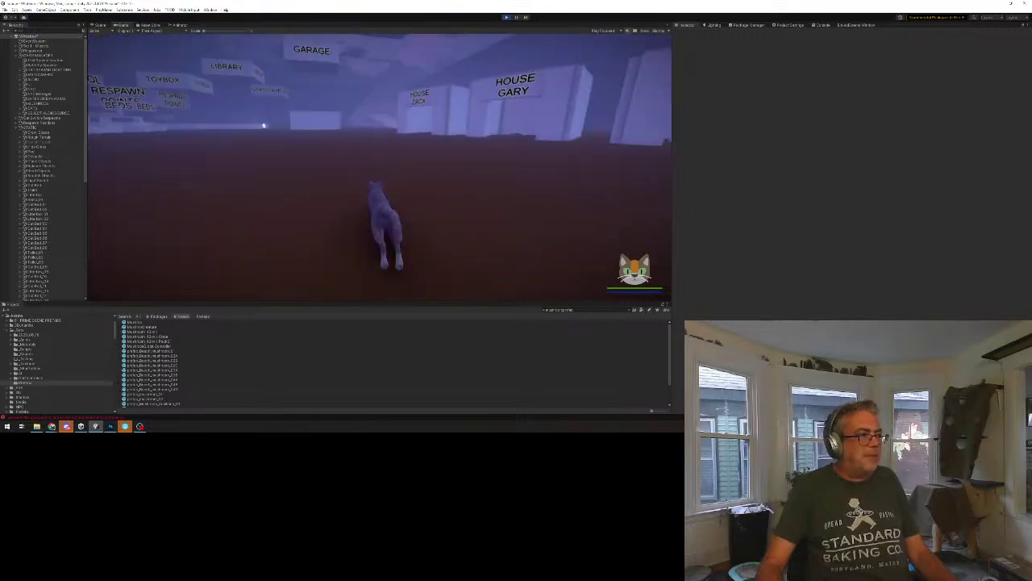
{"action": "key", "text": "w"}
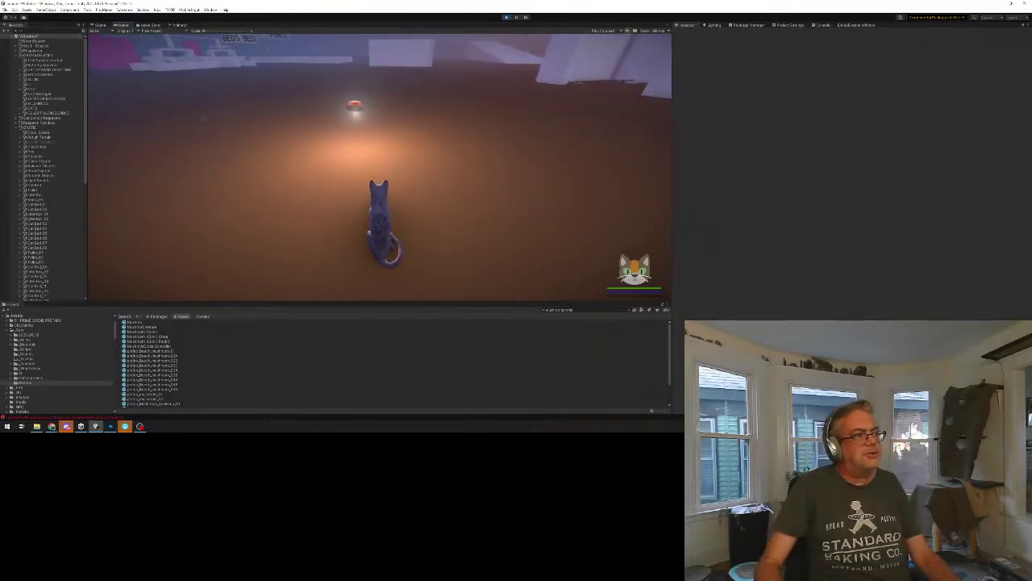
{"action": "key", "text": "Escape"}
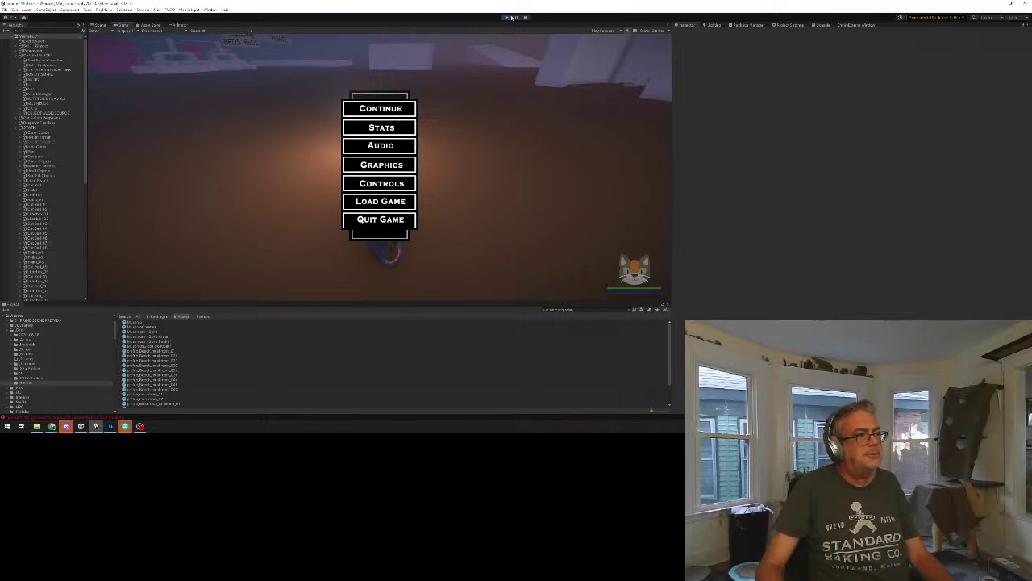
{"action": "left_click", "coordinate": [505, 17]}
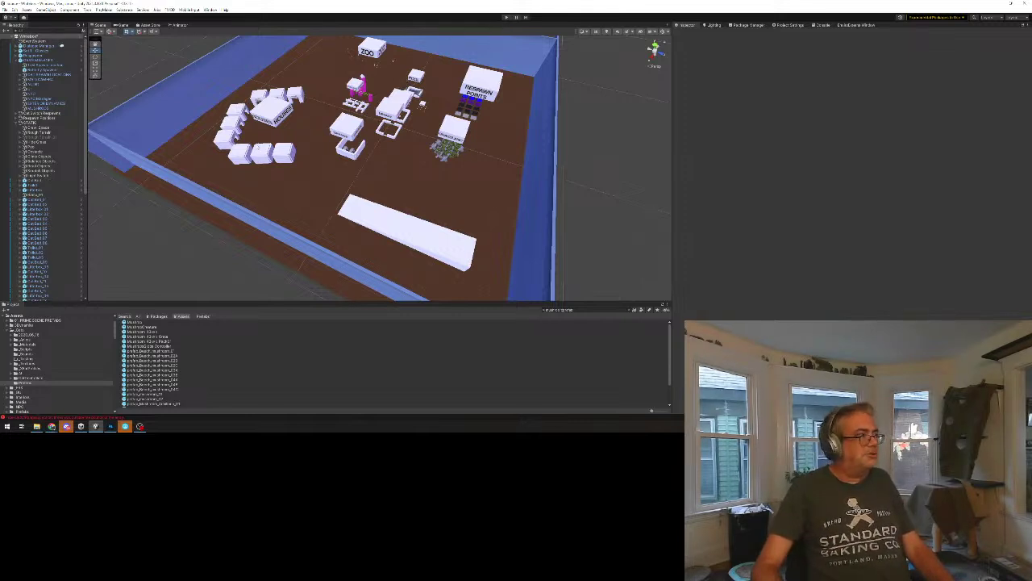
Open the Mushroom prefab for editing and frame the mushroom in a straight side view.
{"action": "left_click", "coordinate": [133, 322]}
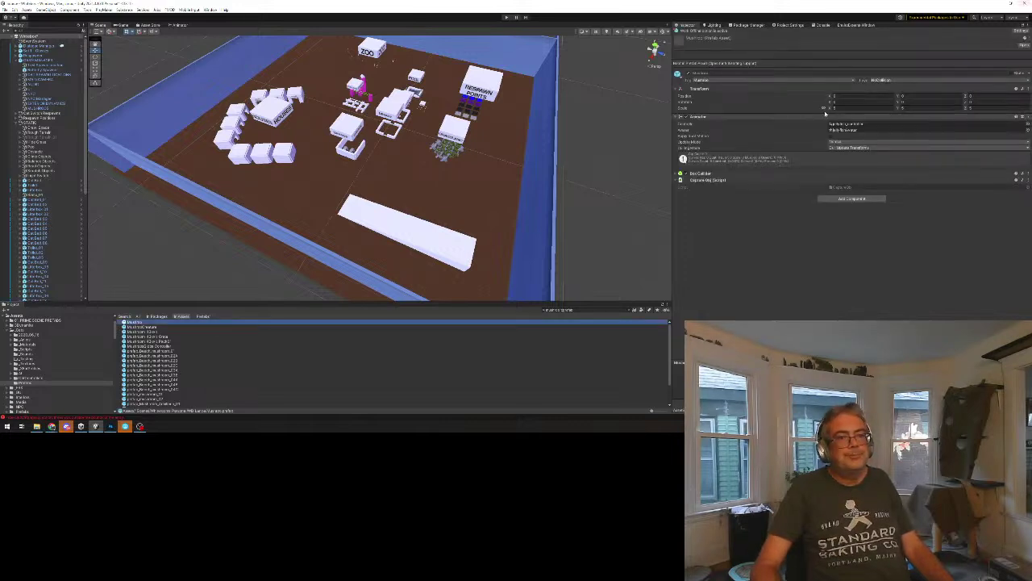
{"action": "left_click", "coordinate": [1022, 46]}
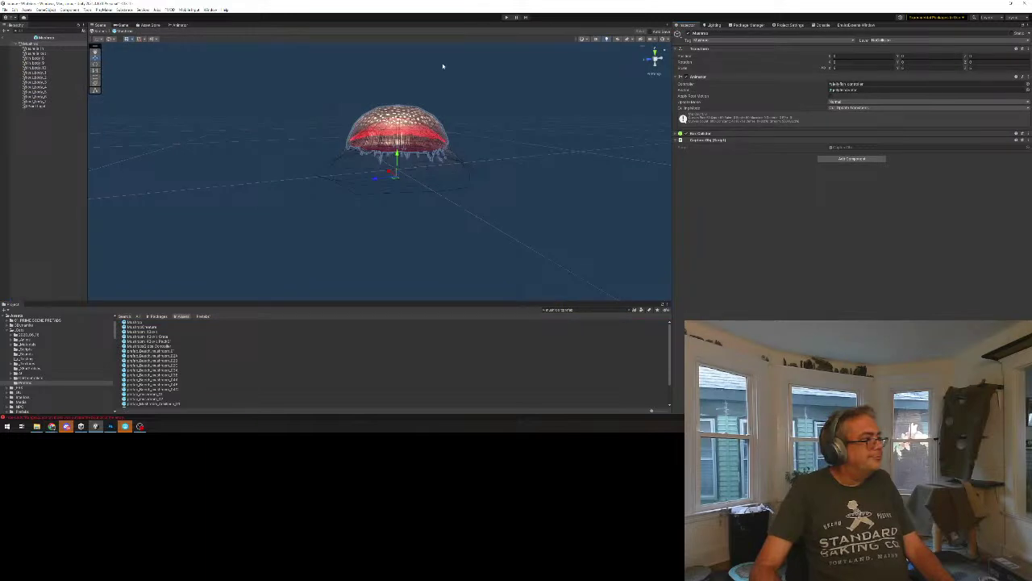
{"action": "left_click", "coordinate": [648, 60]}
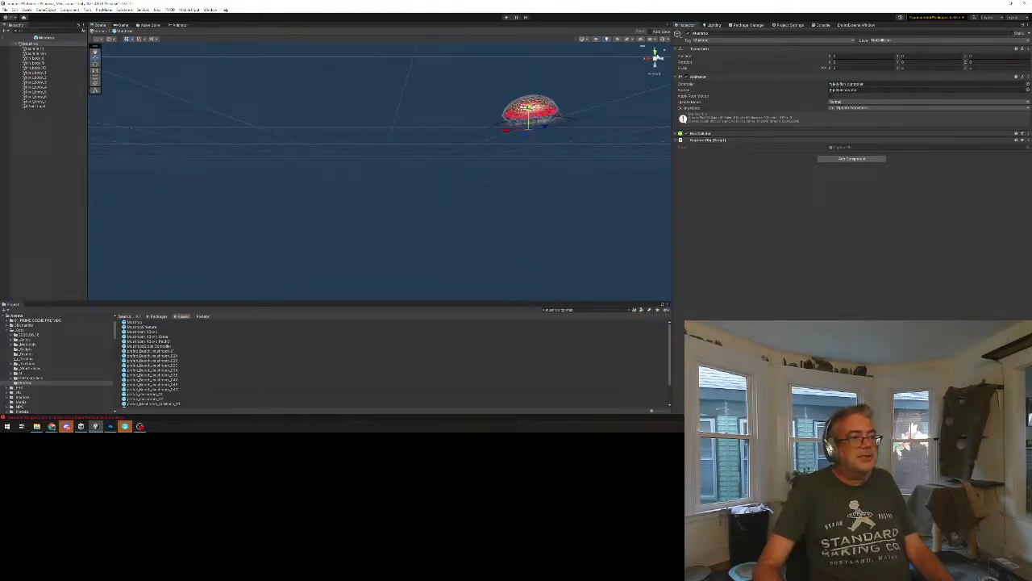
{"action": "scroll", "coordinate": [487, 153], "scroll_direction": "up", "scroll_amount": 5}
{"action": "scroll", "coordinate": [359, 195], "scroll_direction": "down", "scroll_amount": 5}
{"action": "scroll", "coordinate": [416, 158], "scroll_direction": "up", "scroll_amount": 5}
{"action": "middle_click_drag", "start_coordinate": [435, 134], "coordinate": [446, 216]}
{"action": "scroll", "coordinate": [447, 215], "scroll_direction": "up", "scroll_amount": 4}
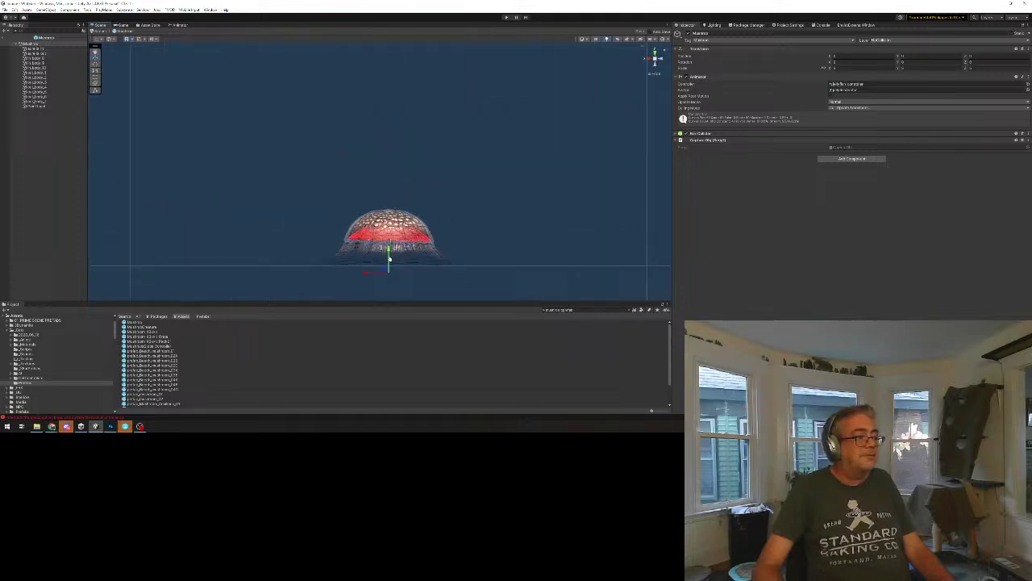
Raise only the Point Light into the mushroom's cap, undoing any move of the whole mushroom, and check its placement from several angles.
{"action": "left_click_drag", "start_coordinate": [389, 248], "coordinate": [410, 200]}
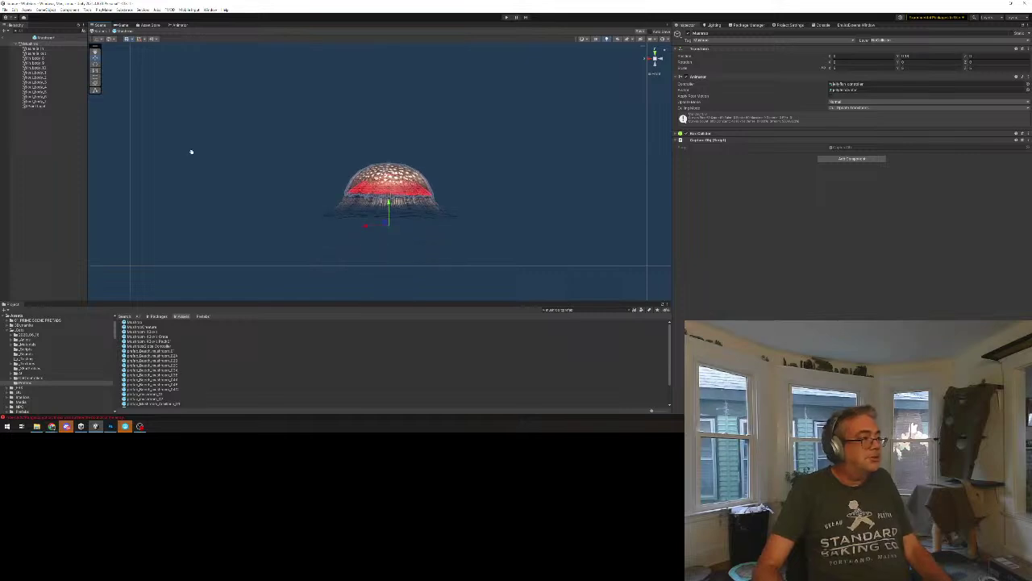
{"action": "key", "text": "ctrl+z"}
{"action": "left_click", "coordinate": [35, 105]}
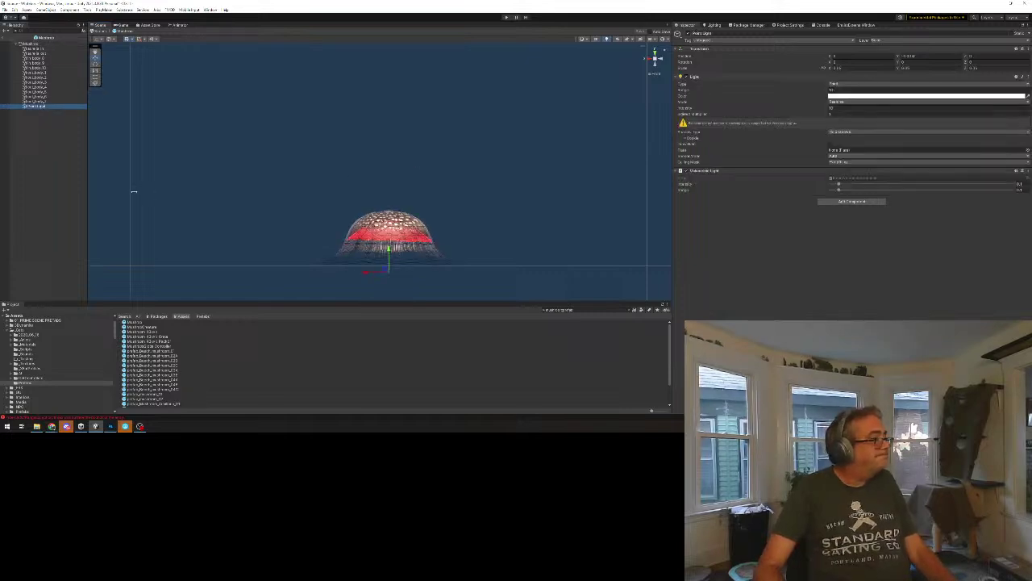
{"action": "left_click_drag", "start_coordinate": [390, 248], "coordinate": [404, 214]}
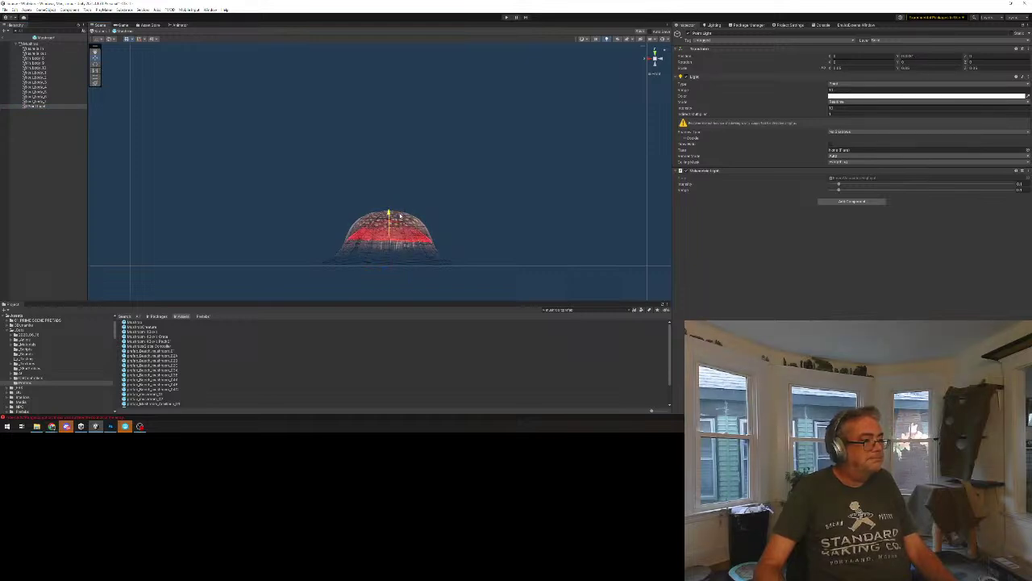
{"action": "scroll", "coordinate": [399, 213], "scroll_direction": "down", "scroll_amount": 5}
{"action": "scroll", "coordinate": [401, 196], "scroll_direction": "up", "scroll_amount": 4}
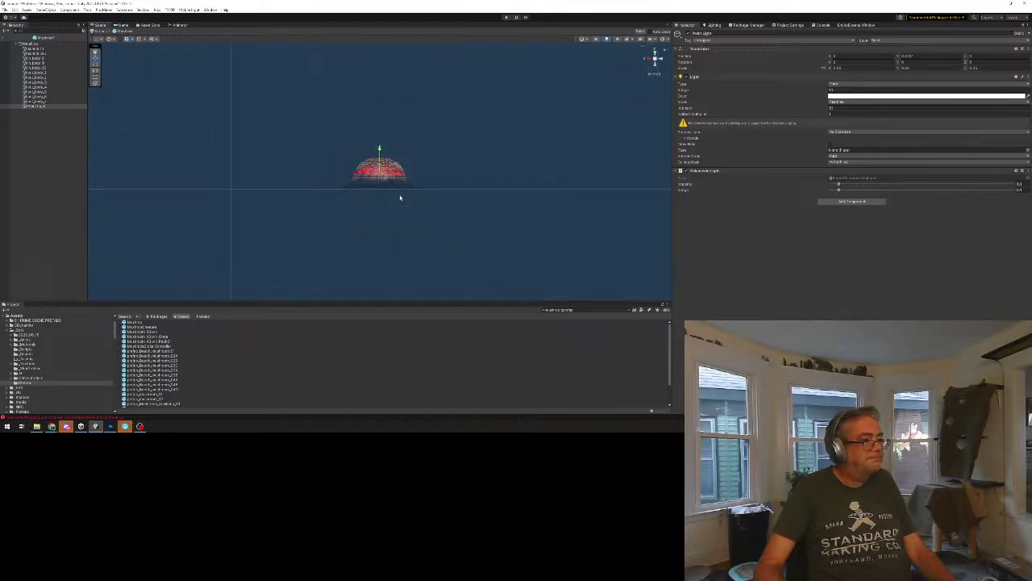
{"action": "scroll", "coordinate": [402, 201], "scroll_direction": "up", "scroll_amount": 6}
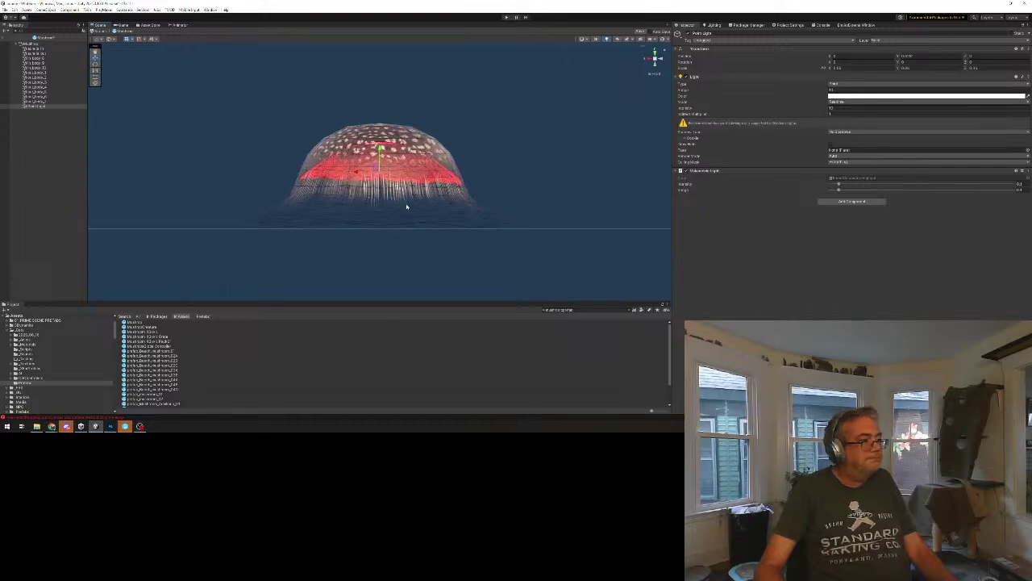
{"action": "scroll", "coordinate": [406, 172], "scroll_direction": "up", "scroll_amount": 2}
{"action": "left_click_drag", "start_coordinate": [403, 169], "coordinate": [400, 50], "text": "alt"}
{"action": "scroll", "coordinate": [377, 161], "scroll_direction": "down", "scroll_amount": 5}
{"action": "left_click_drag", "start_coordinate": [376, 162], "coordinate": [377, 201], "text": "alt"}
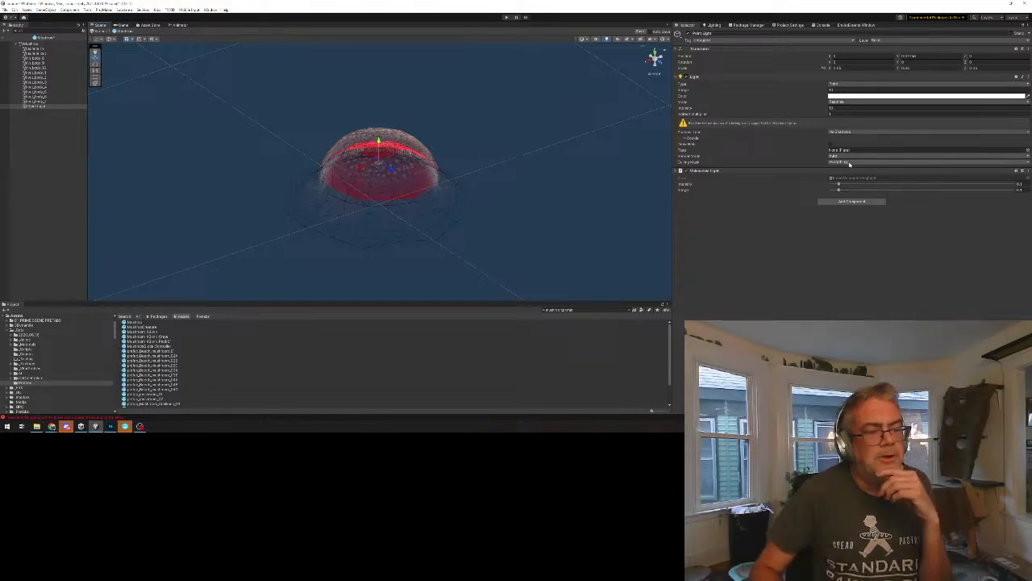
Check the flares available for the Point Light without assigning one, and set the light's color to a light pink.
{"action": "left_click", "coordinate": [1027, 150]}
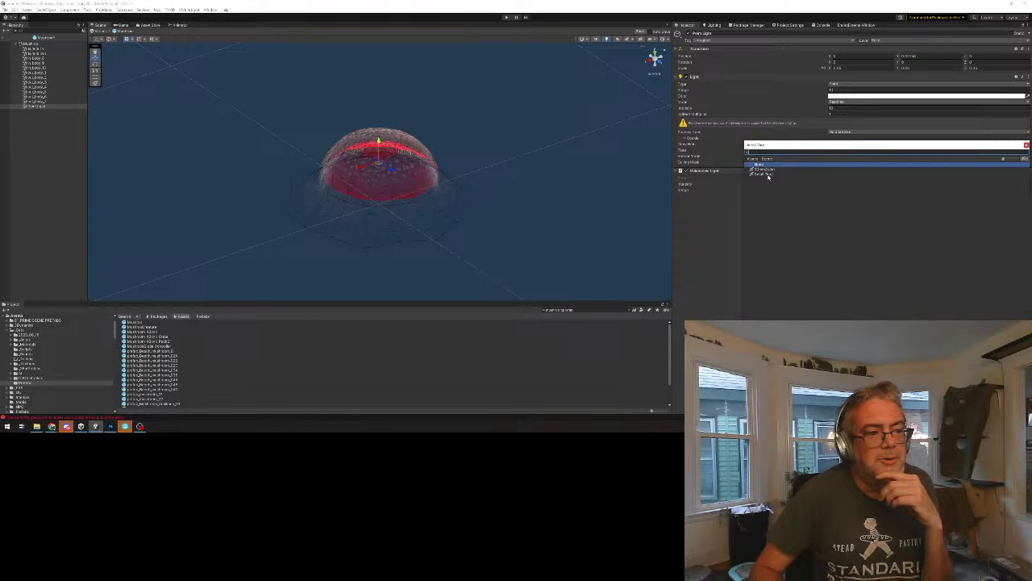
{"action": "left_click", "coordinate": [469, 8]}
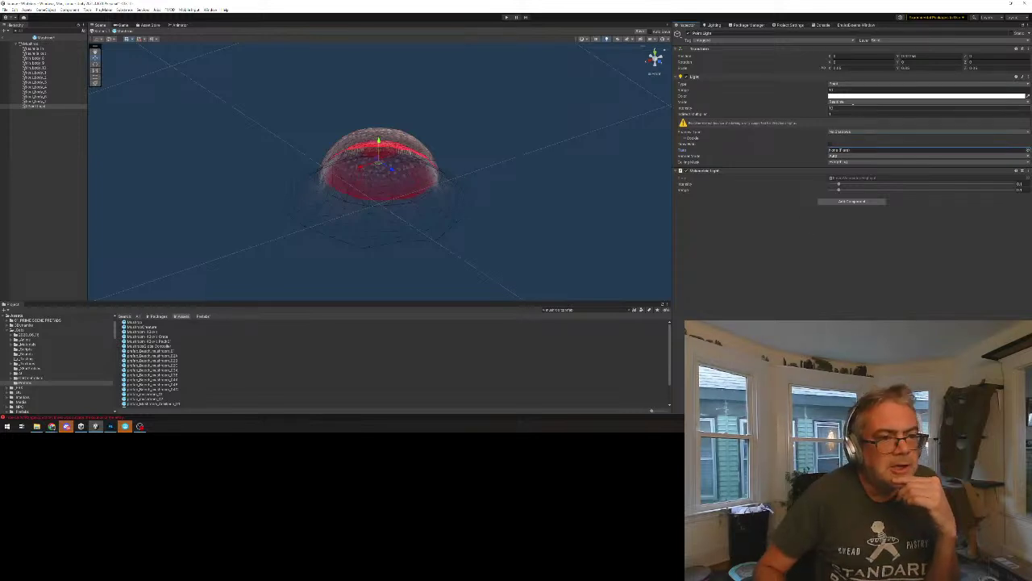
{"action": "left_click", "coordinate": [850, 97]}
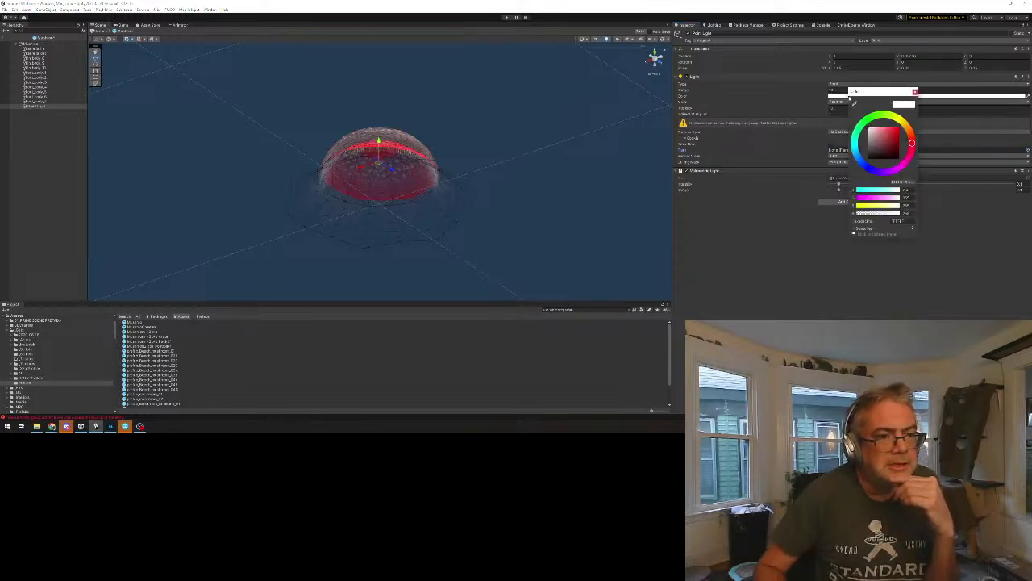
{"action": "left_click", "coordinate": [877, 130]}
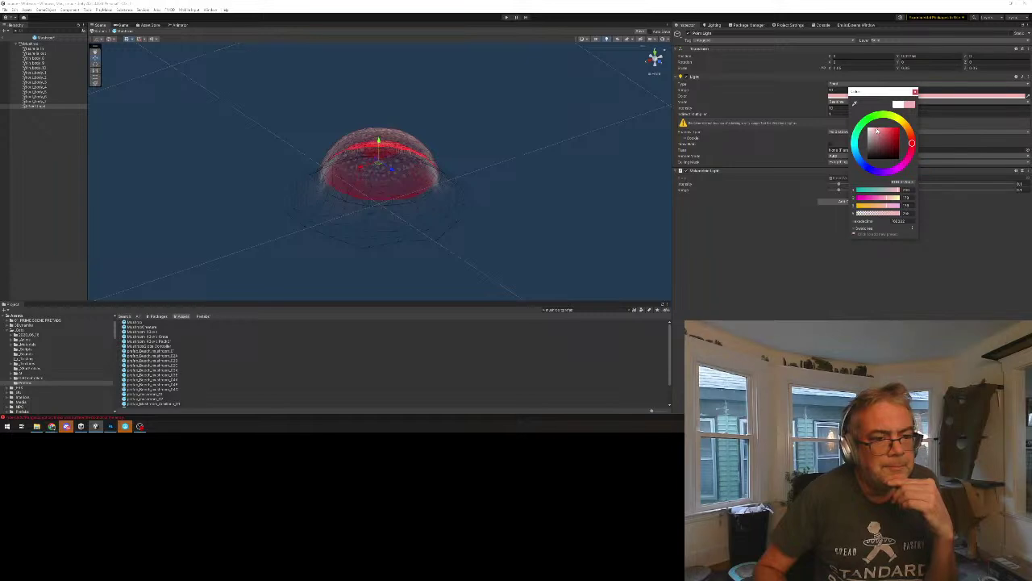
{"action": "left_click", "coordinate": [915, 92]}
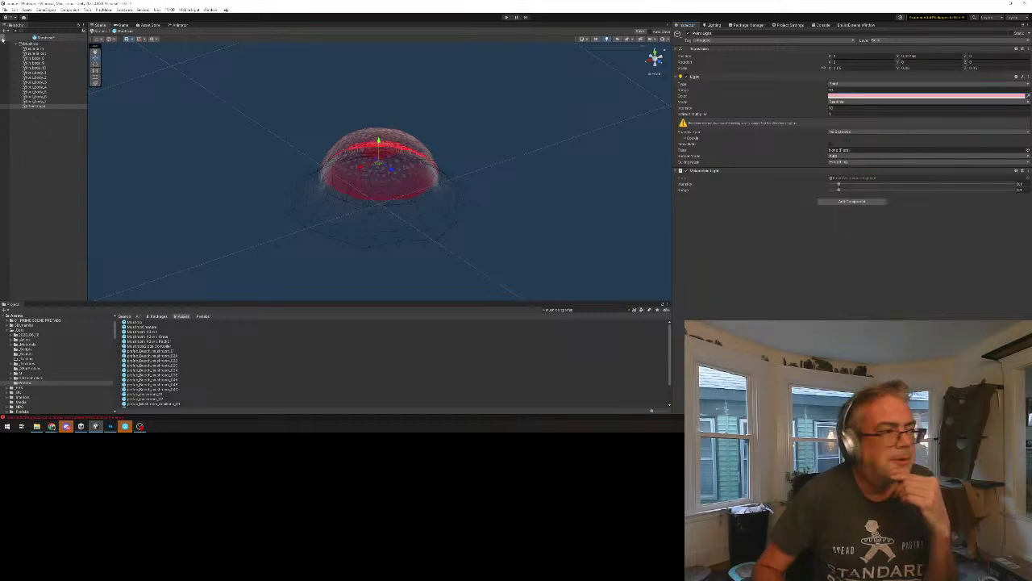
{"action": "left_click", "coordinate": [507, 16]}
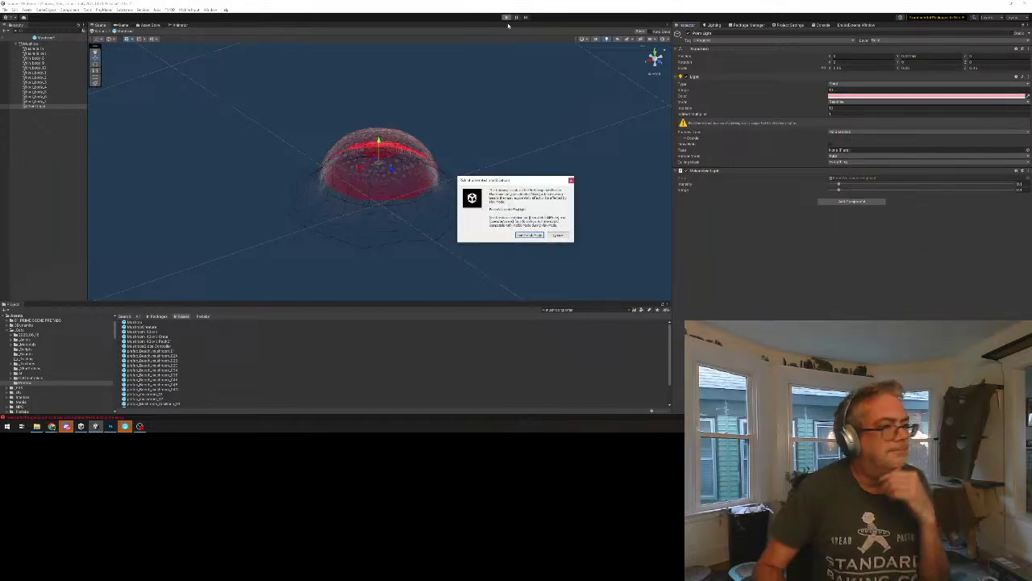
{"action": "left_click", "coordinate": [557, 235]}
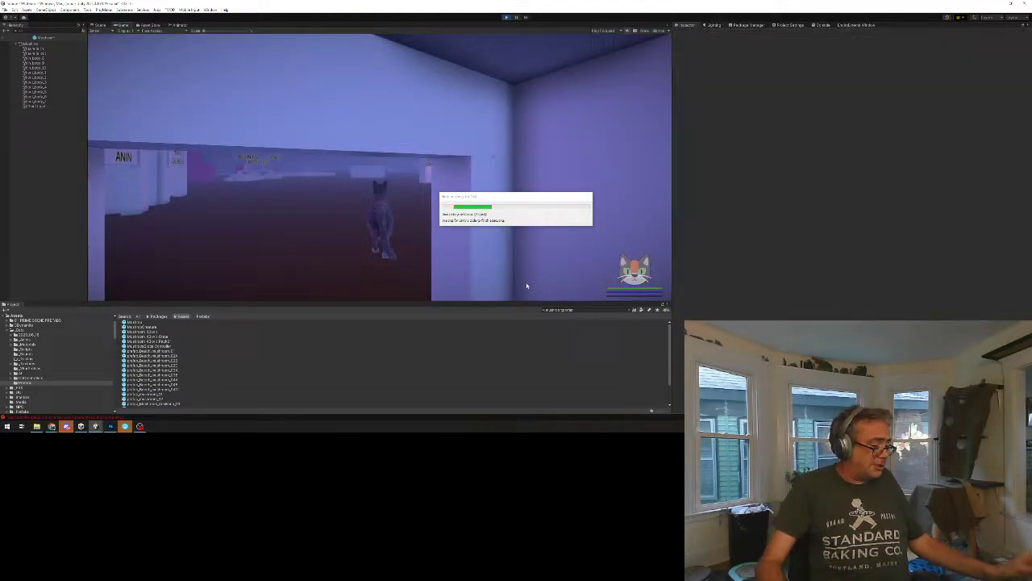
{"action": "key", "text": "Escape"}
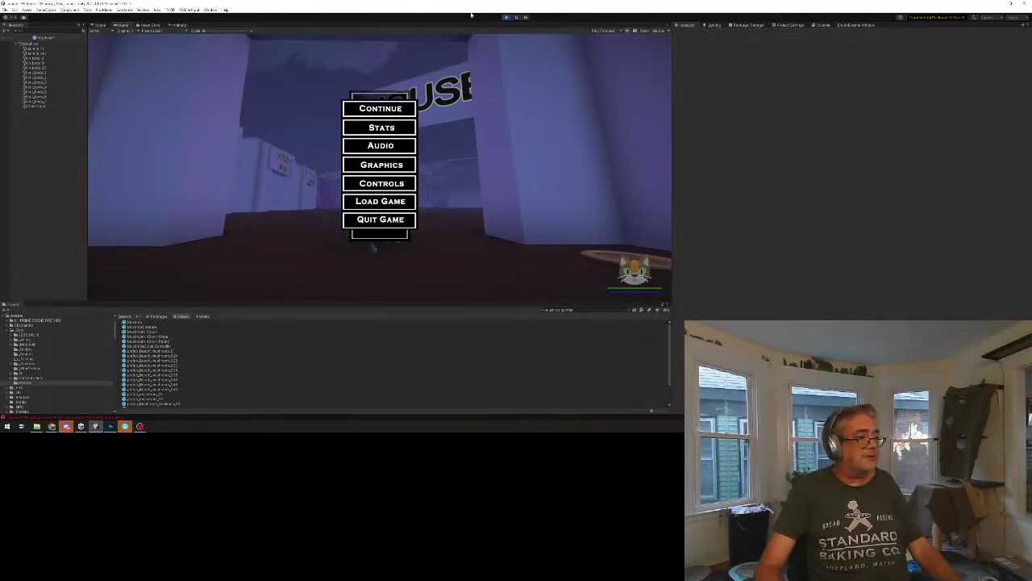
{"action": "left_click", "coordinate": [506, 17]}
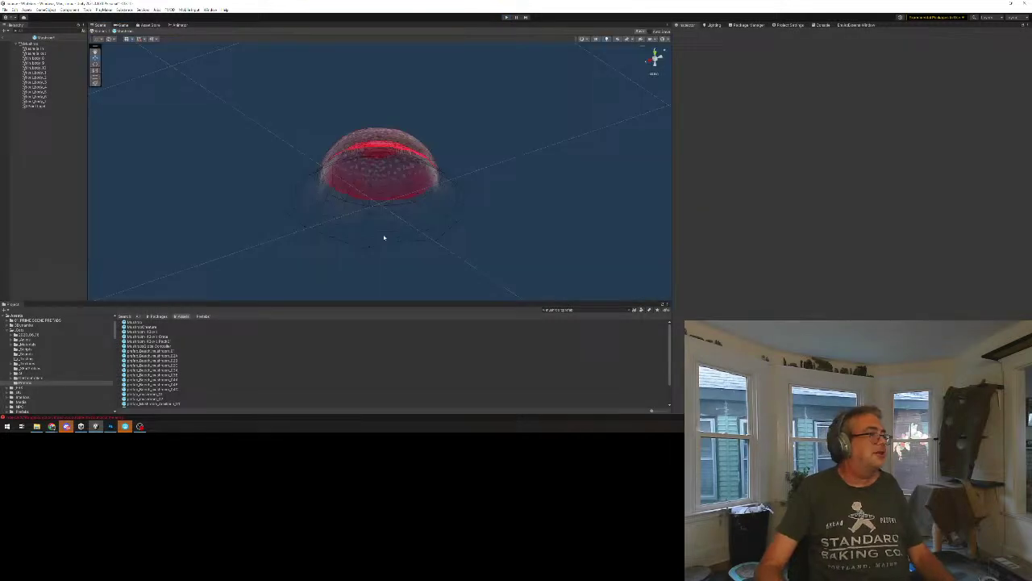
Return to the main scene, saving the mushroom prefab changes.
{"action": "left_click", "coordinate": [102, 31]}
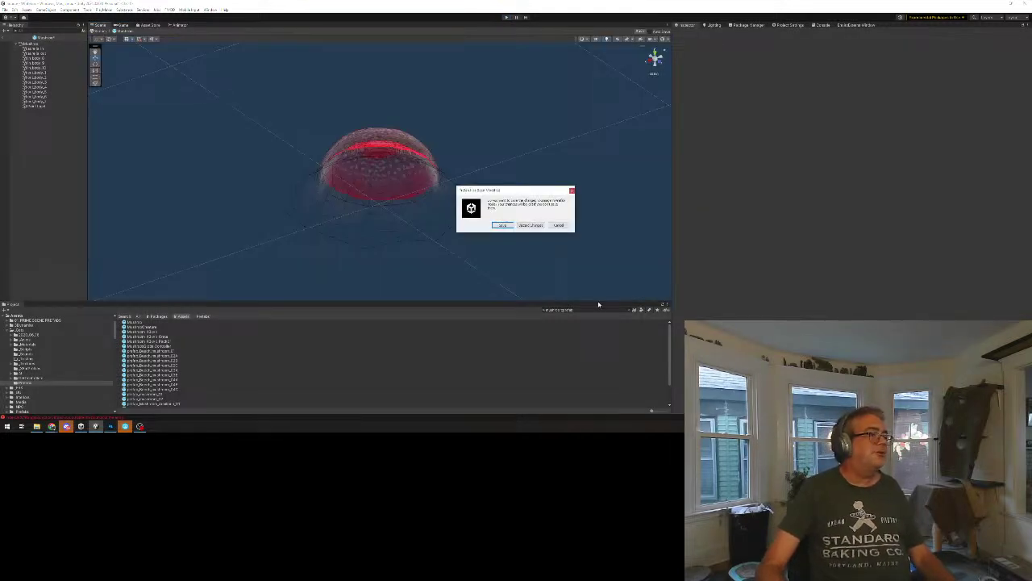
{"action": "left_click", "coordinate": [501, 225]}
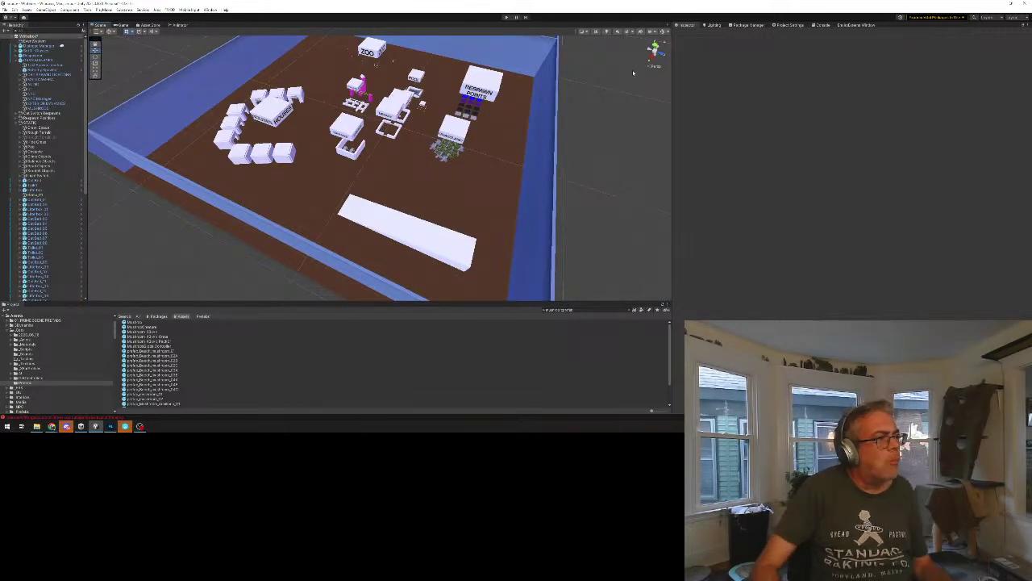
Playtest the test level, walking the cat around the floating mushroom to check its light on the cat and ground, and stop the playtest.
{"action": "left_click", "coordinate": [506, 16]}
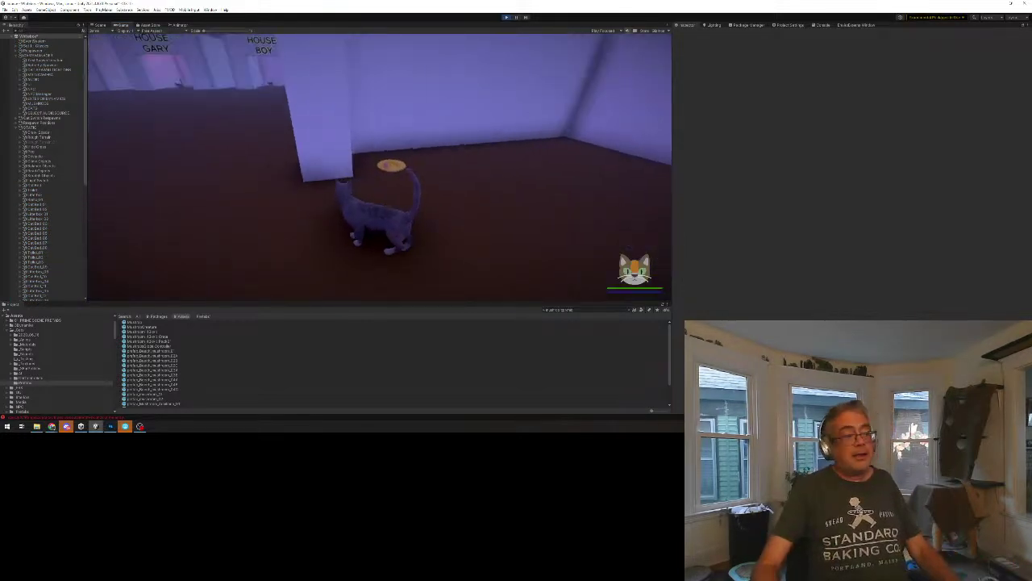
{"action": "key", "text": "w"}
{"action": "key", "text": "w"}
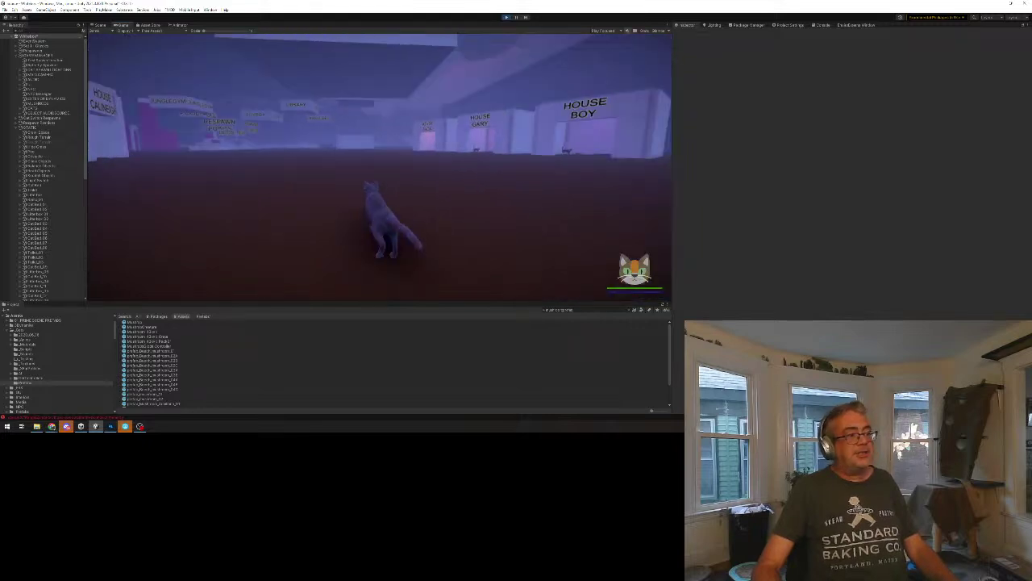
{"action": "key", "text": "a"}
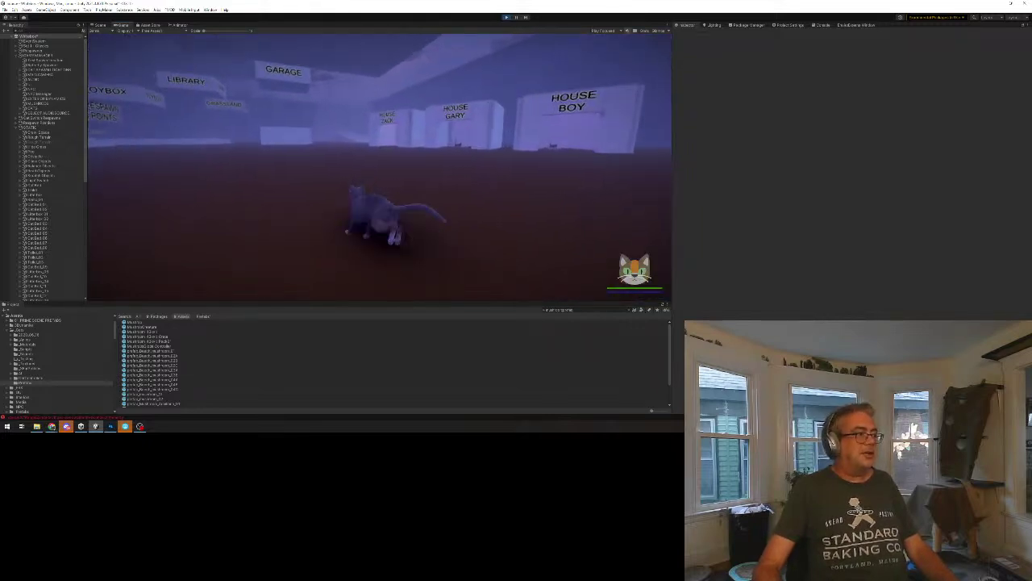
{"action": "key", "text": "d"}
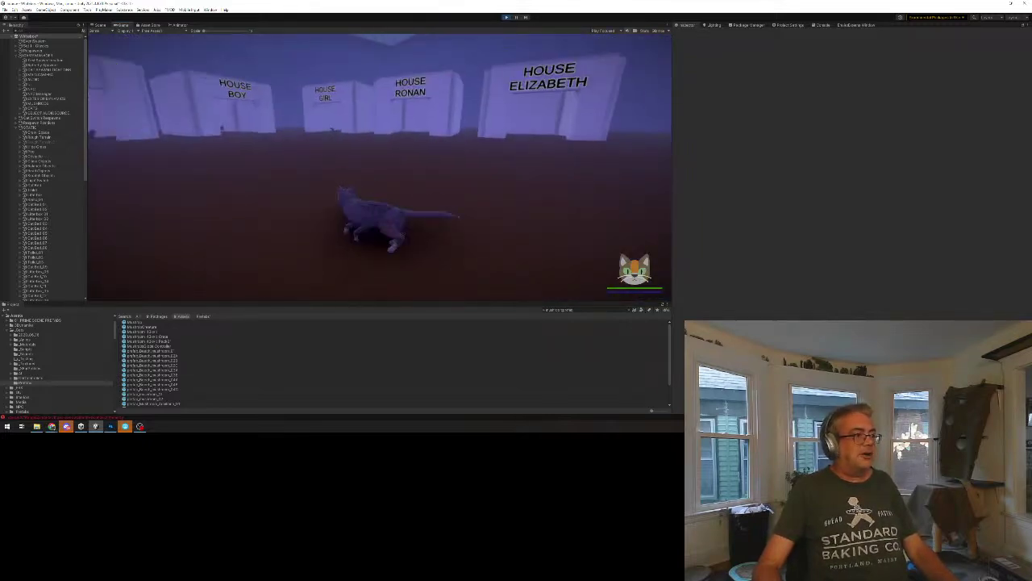
{"action": "key", "text": "s"}
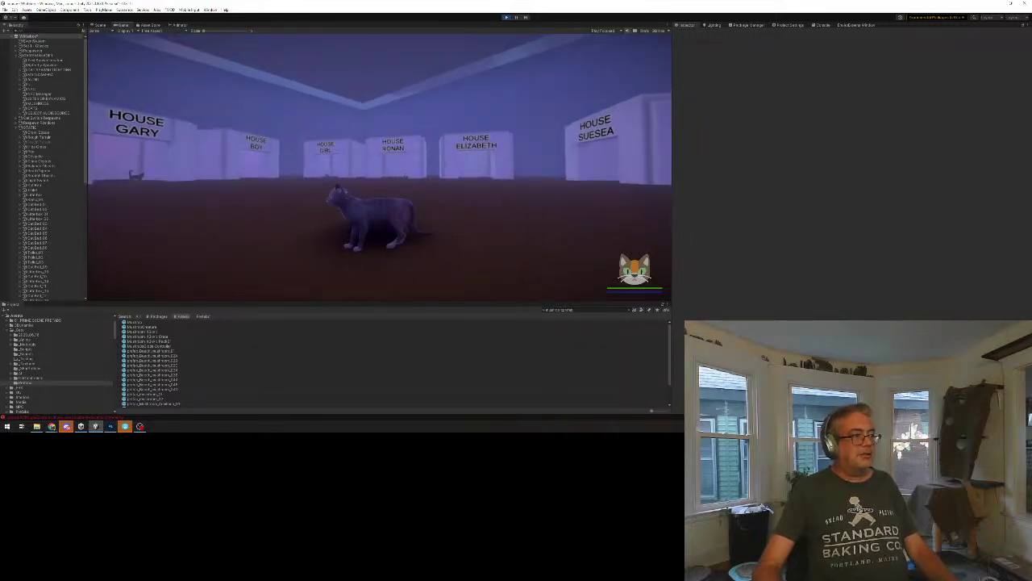
{"action": "key", "text": "w"}
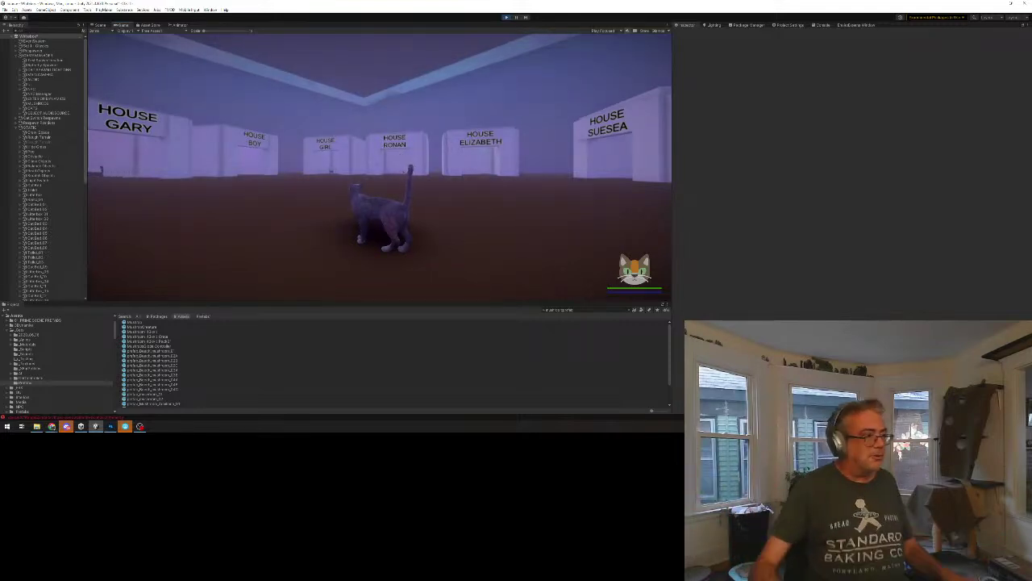
{"action": "key", "text": "w"}
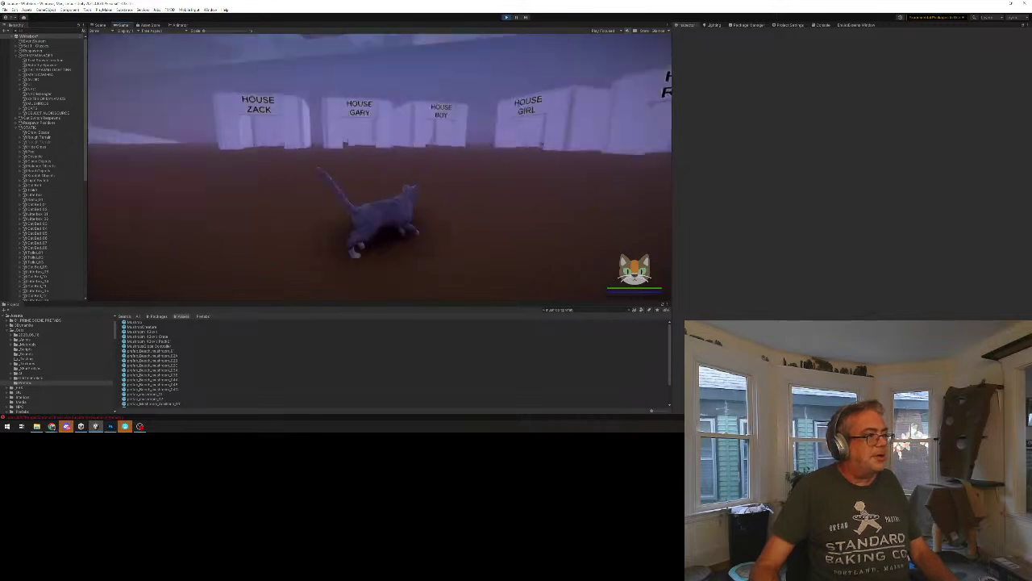
{"action": "key", "text": "w"}
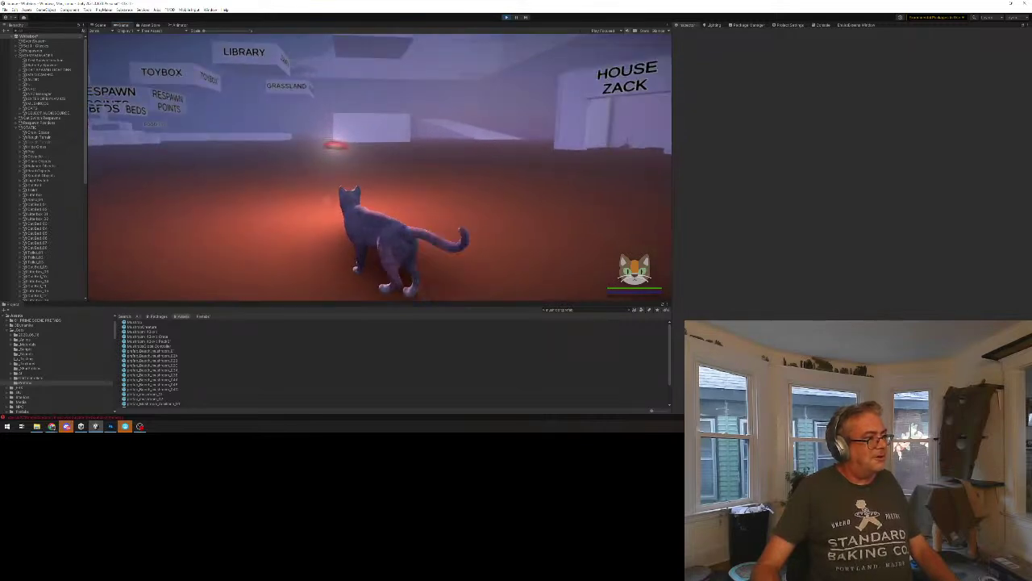
{"action": "key", "text": "w"}
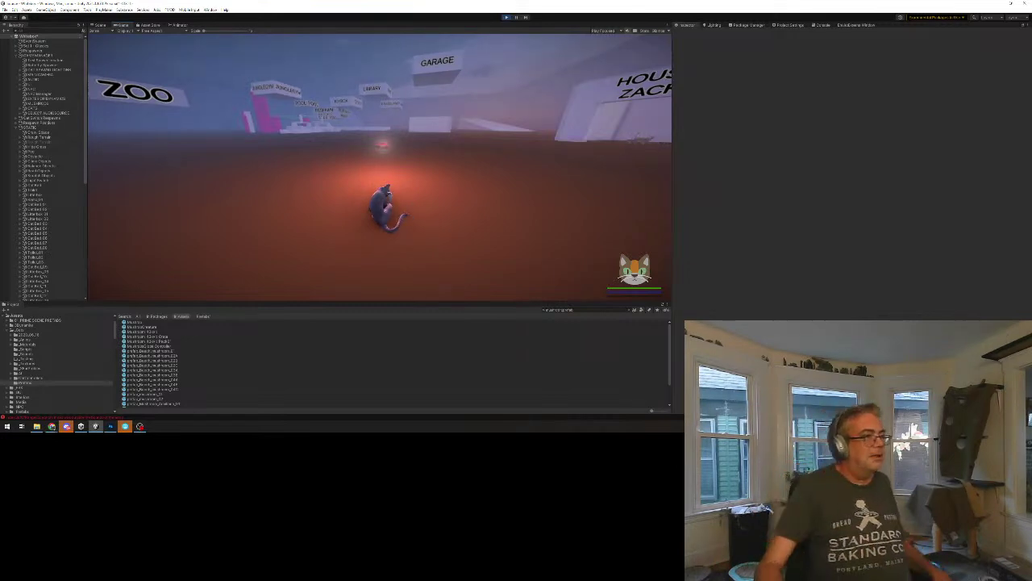
{"action": "key", "text": "Escape"}
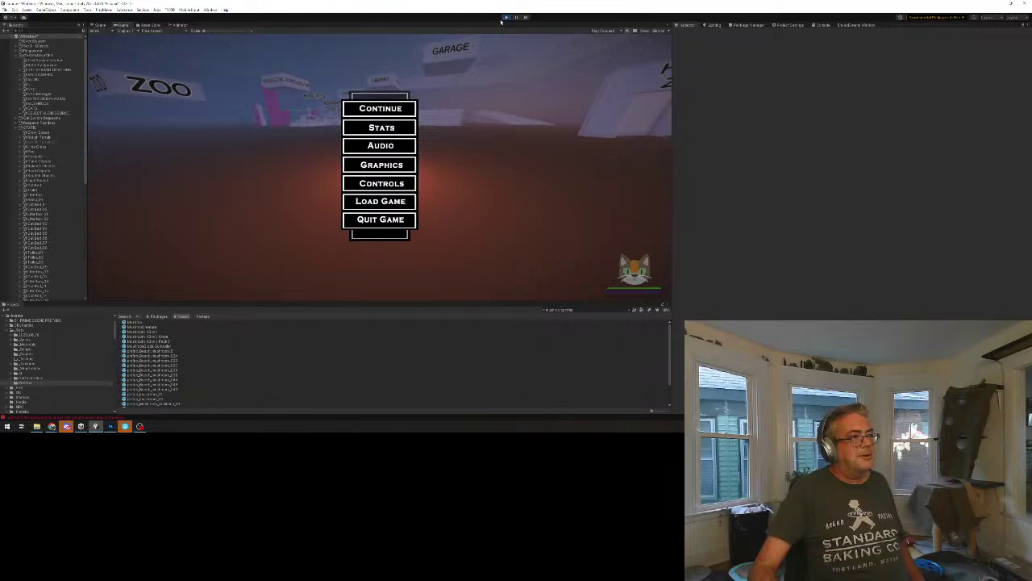
{"action": "left_click", "coordinate": [507, 17]}
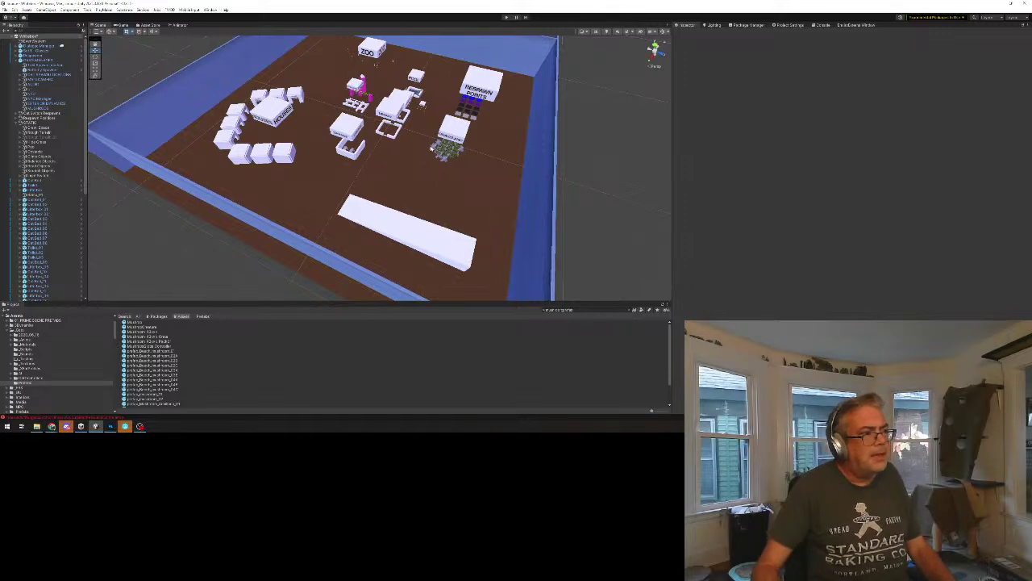
Clear the project search and open the Prime Scenes folder inside the project's Scenes folder.
{"action": "left_click", "coordinate": [465, 126]}
{"action": "key", "text": "f"}
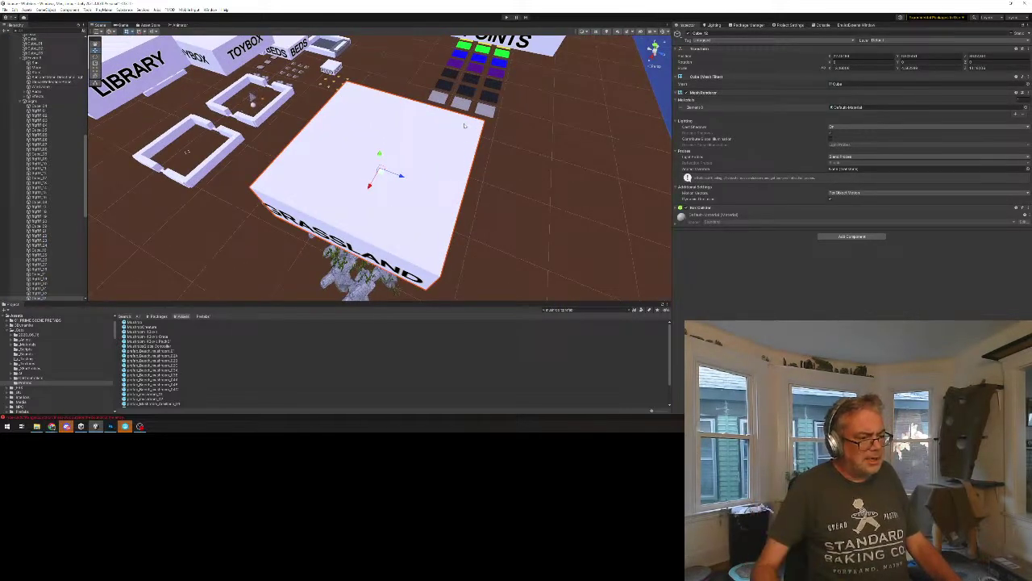
{"action": "left_click", "coordinate": [590, 309]}
{"action": "key", "text": "ctrl+a"}
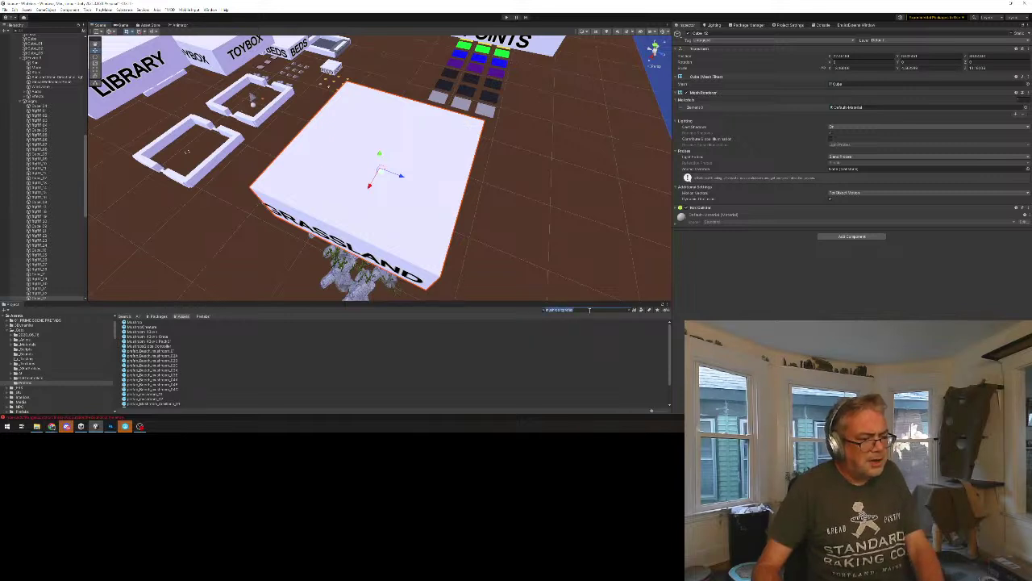
{"action": "key", "text": "BackSpace"}
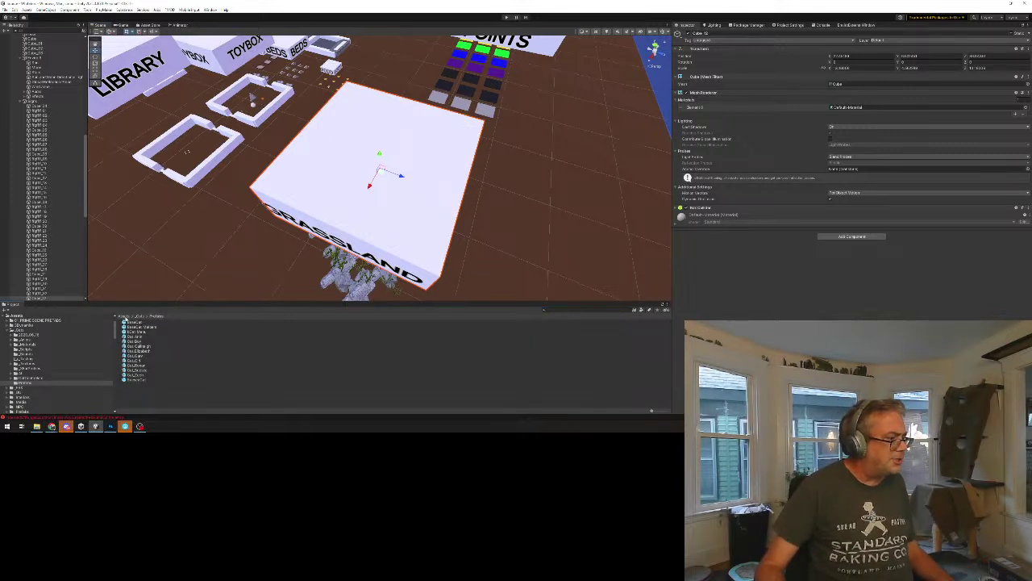
{"action": "left_click", "coordinate": [124, 317]}
{"action": "double_click", "coordinate": [137, 367]}
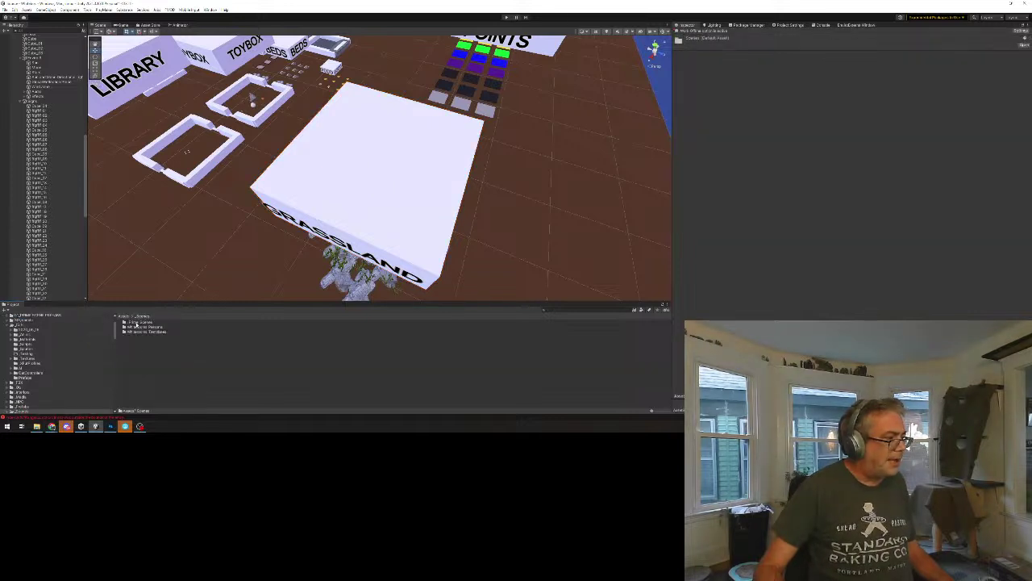
{"action": "left_click", "coordinate": [135, 323]}
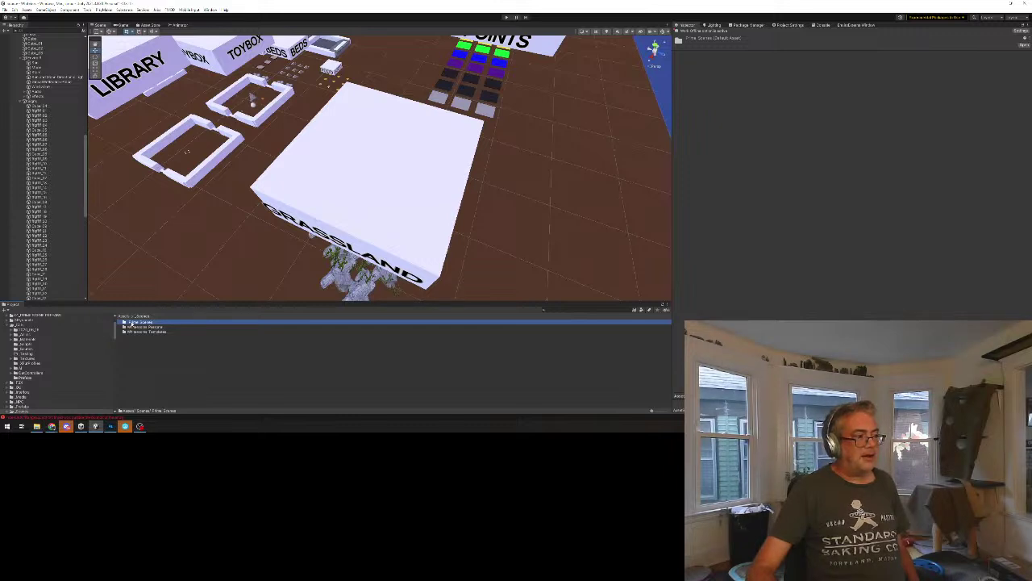
{"action": "double_click", "coordinate": [132, 322]}
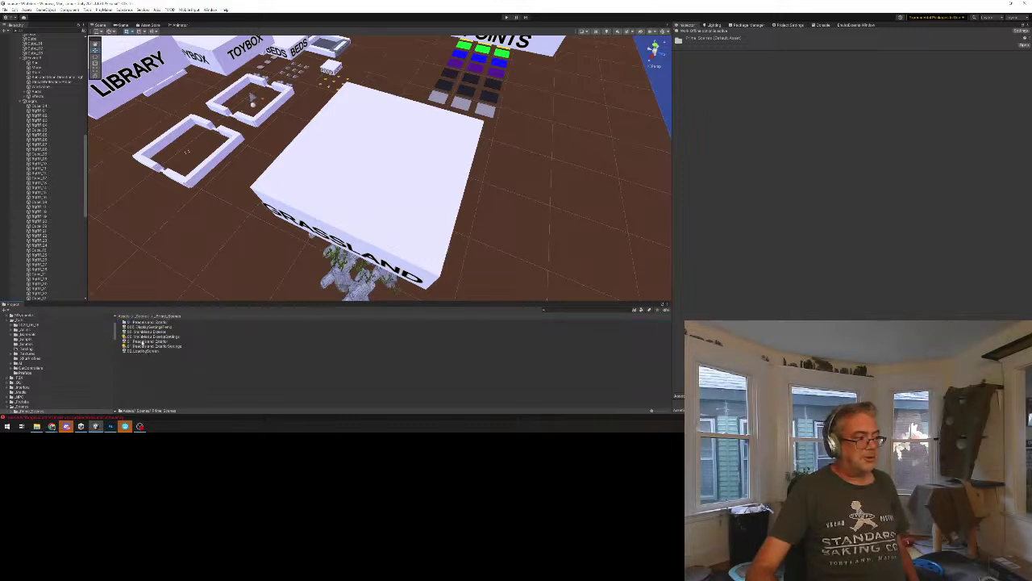
Open the Peaks Island exterior scene, saving the changes to the test level, and start a playtest of it.
{"action": "left_click", "coordinate": [142, 341]}
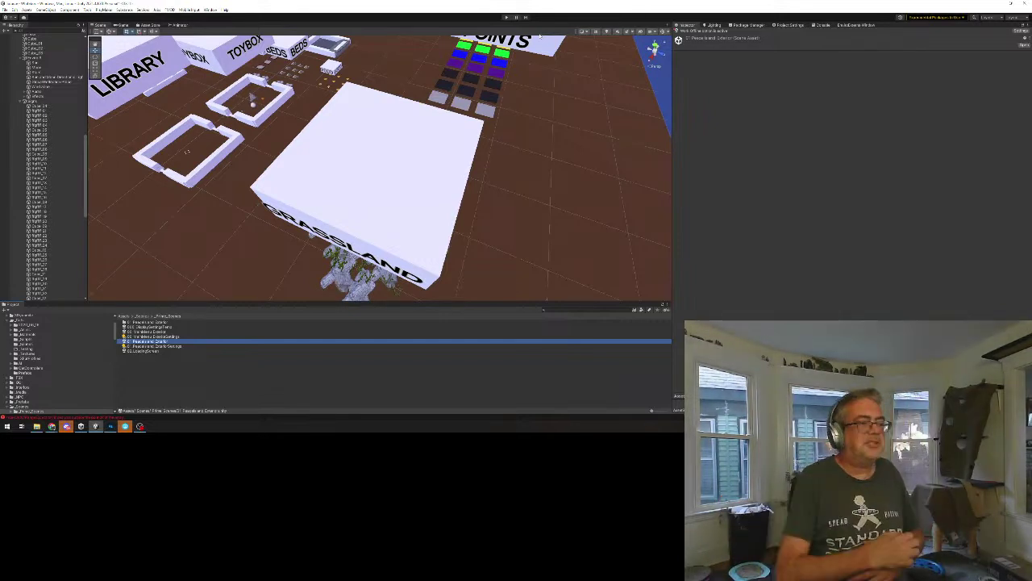
{"action": "middle_click_drag", "start_coordinate": [227, 275], "coordinate": [243, 280]}
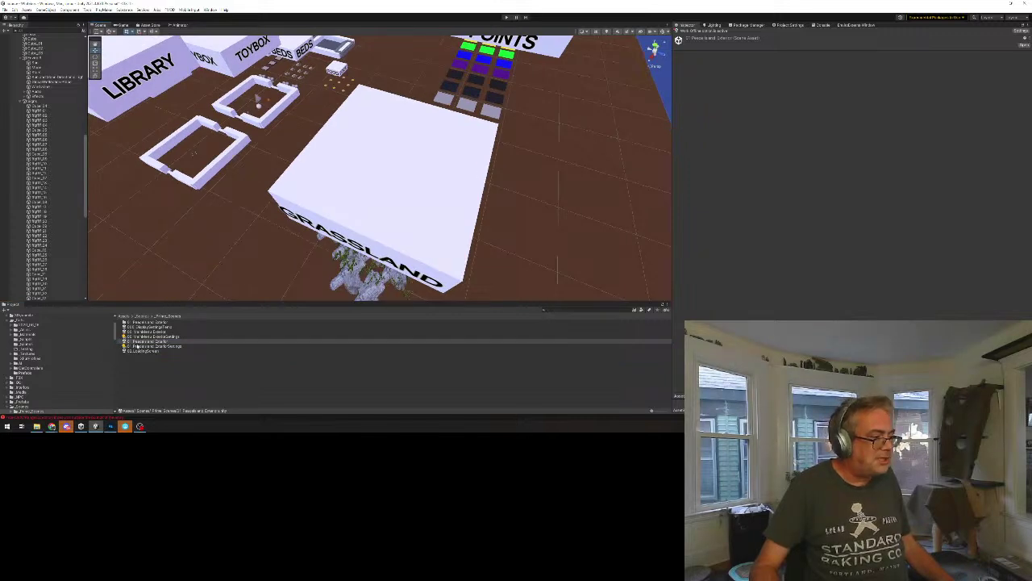
{"action": "double_click", "coordinate": [136, 342]}
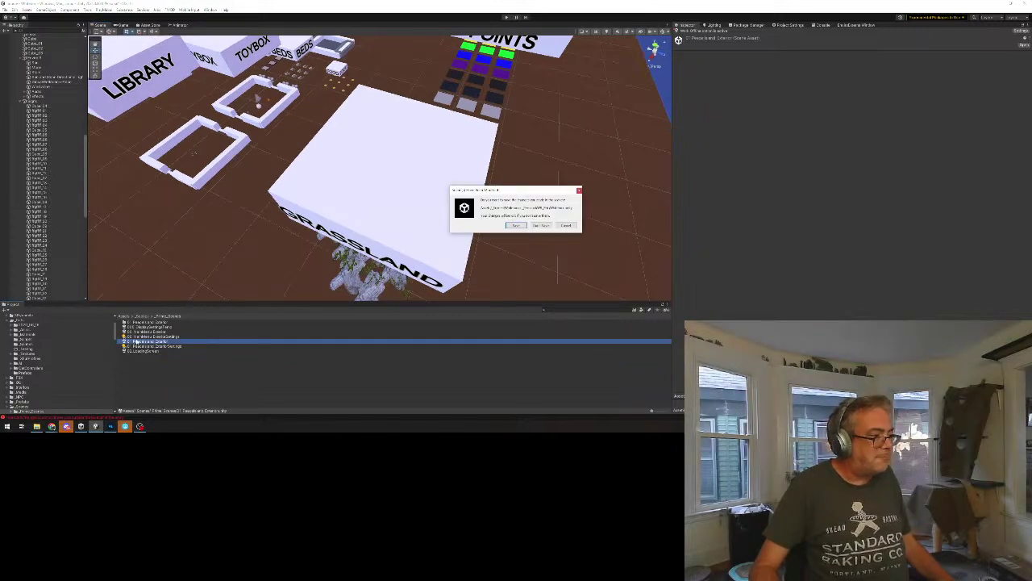
{"action": "left_click", "coordinate": [516, 226]}
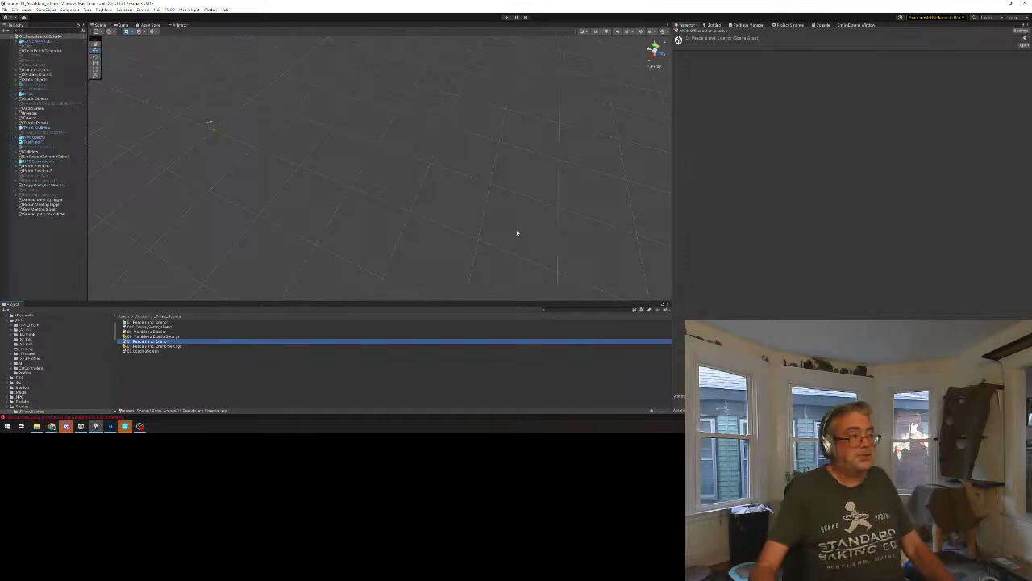
{"action": "left_click", "coordinate": [506, 17]}
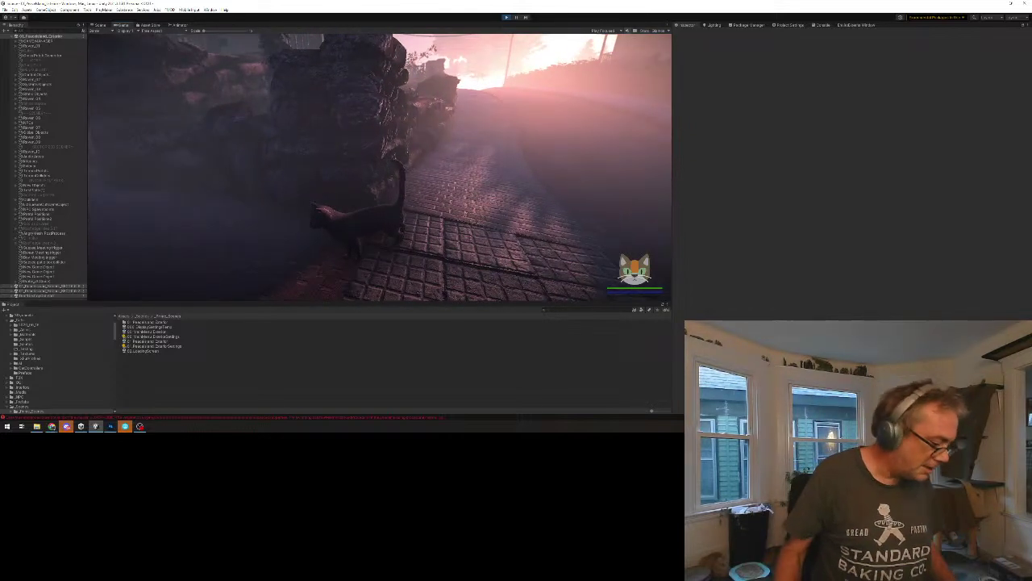
Write "missing collider at corner of sheriff's house" in a new Notepad note and switch back to the running game in Unity.
{"action": "key", "text": "alt+Tab"}
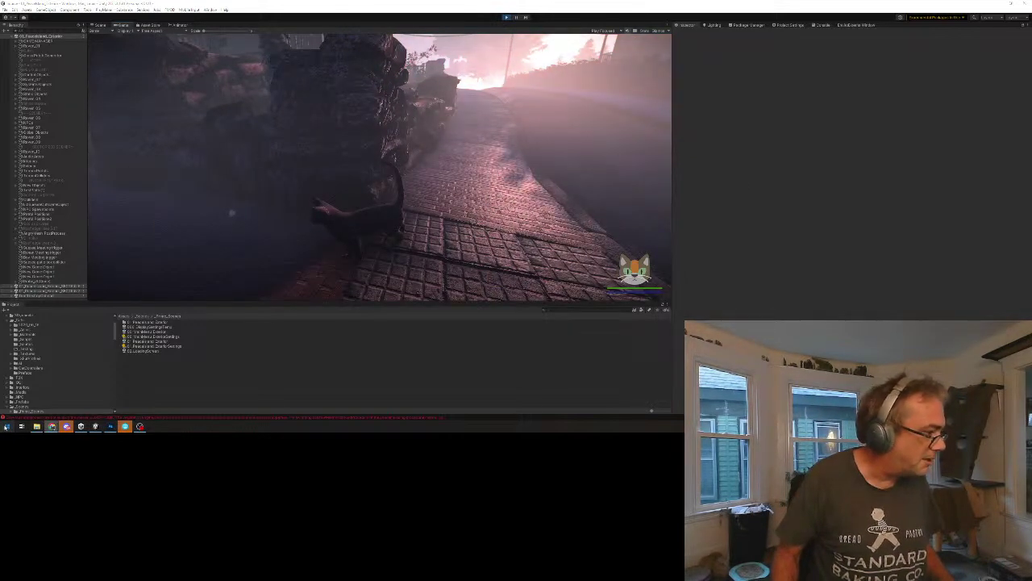
{"action": "left_click", "coordinate": [6, 426]}
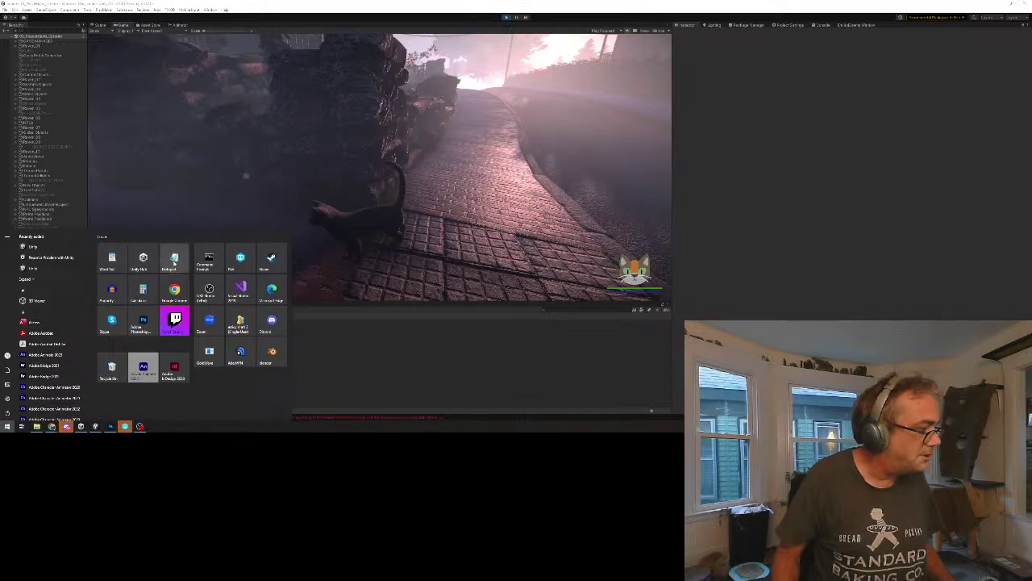
{"action": "left_click", "coordinate": [175, 259]}
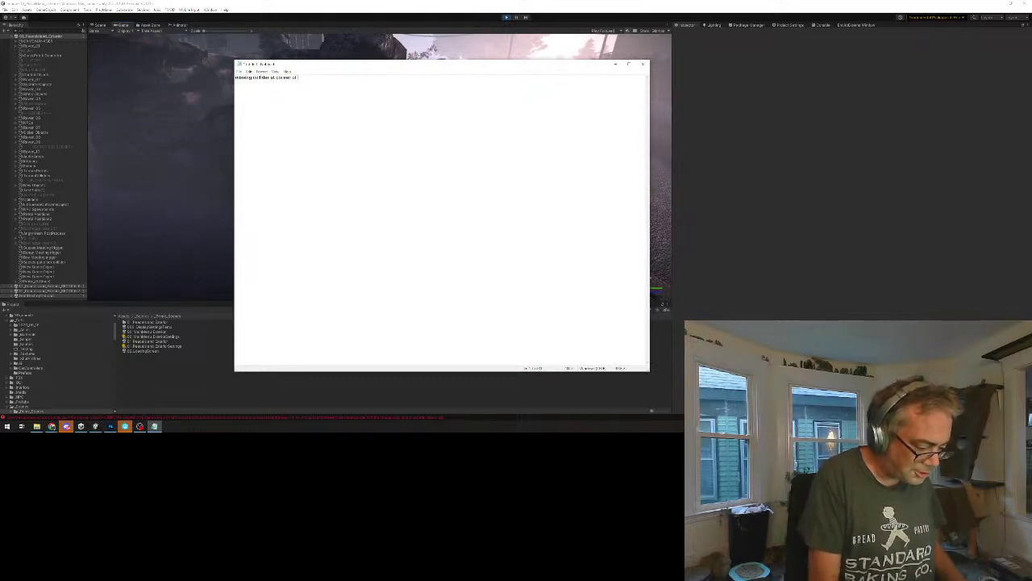
{"action": "type", "text": "missing collider at corner of sheriff's house"}
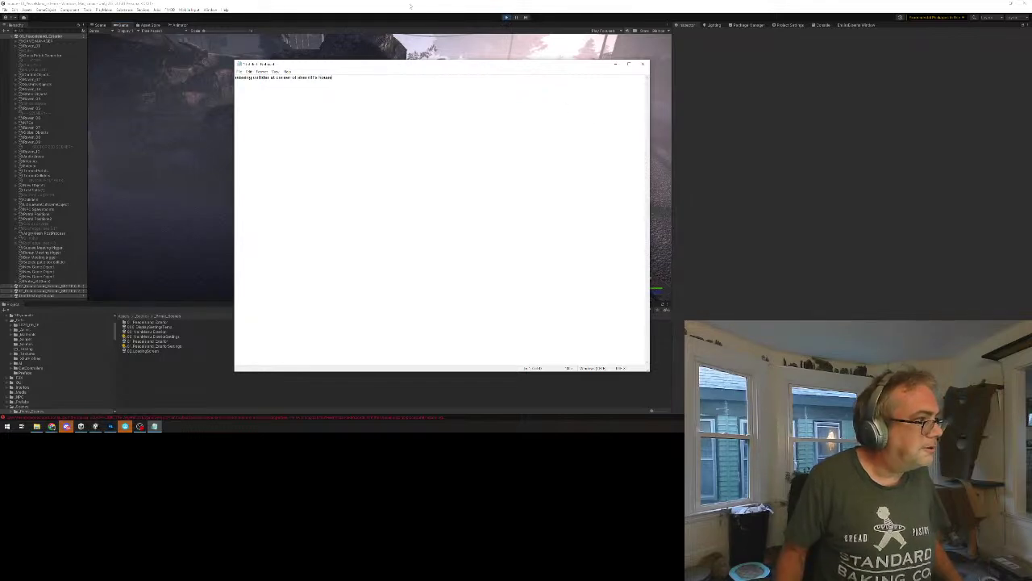
{"action": "key", "text": "alt+Tab"}
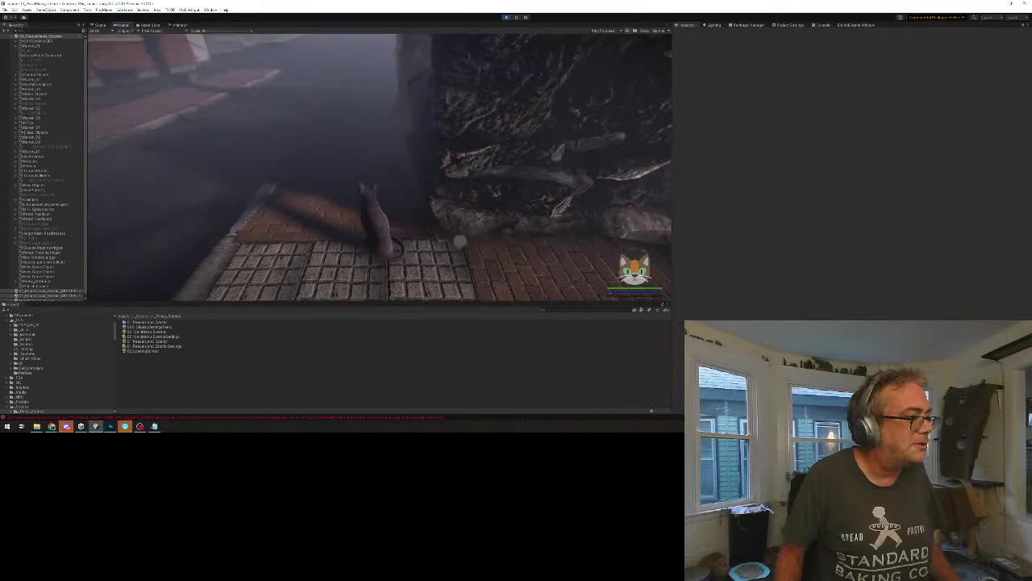
Playtest the street by running the cat from the stone wall corner past the red brick house and the post office.
{"action": "key", "text": "w"}
{"action": "key", "text": "w"}
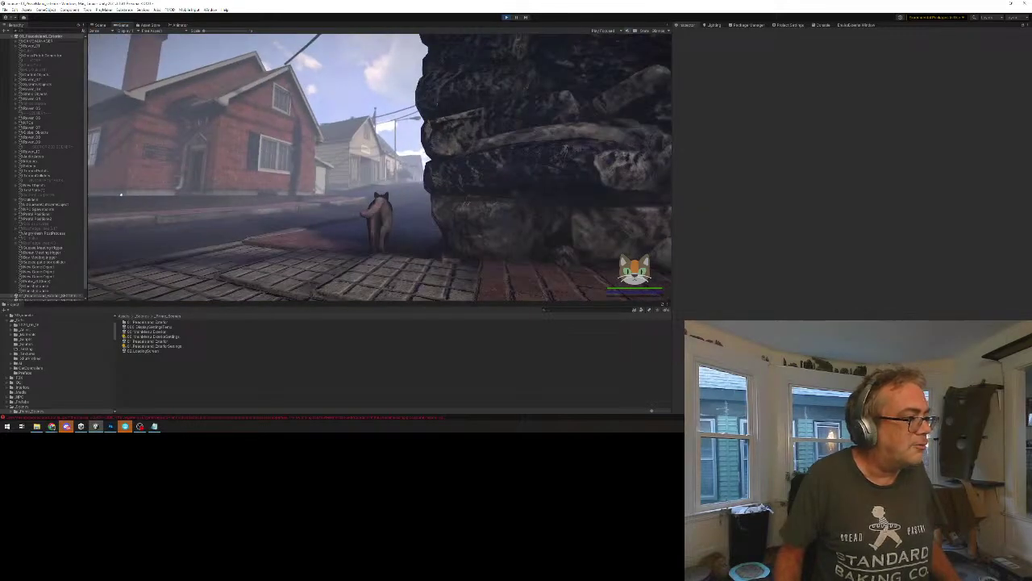
{"action": "key", "text": "w"}
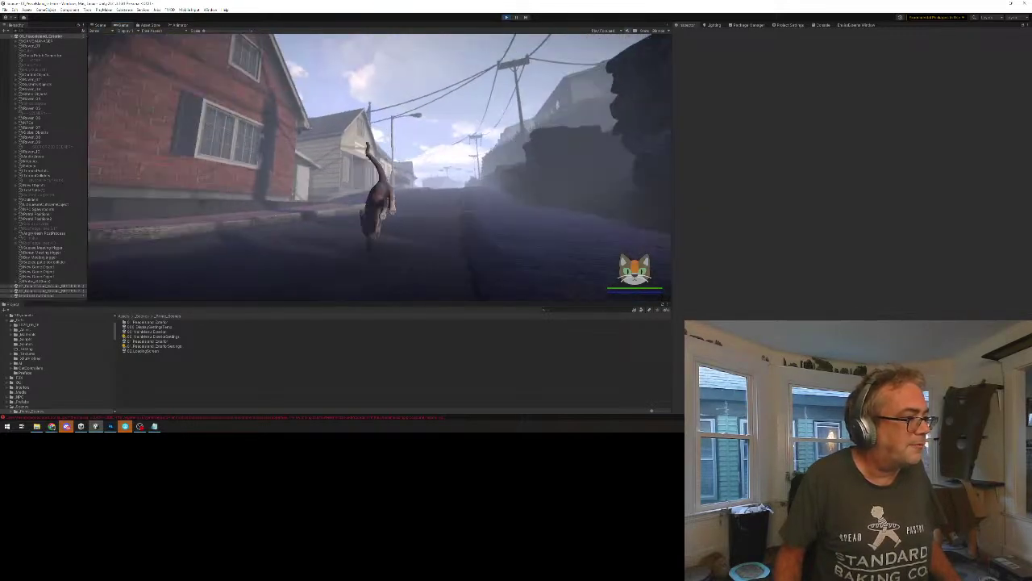
{"action": "key", "text": "w"}
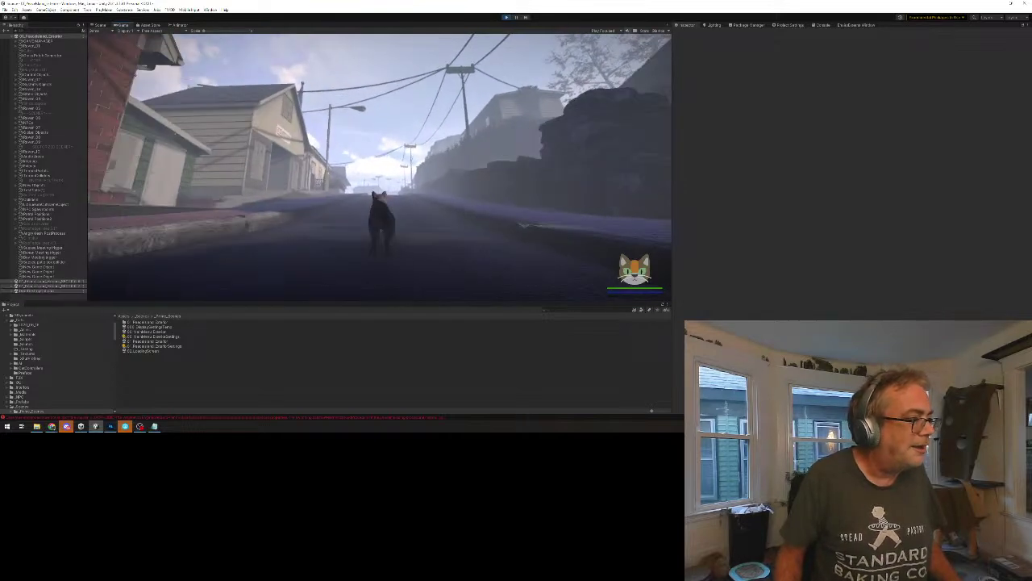
{"action": "key", "text": "w"}
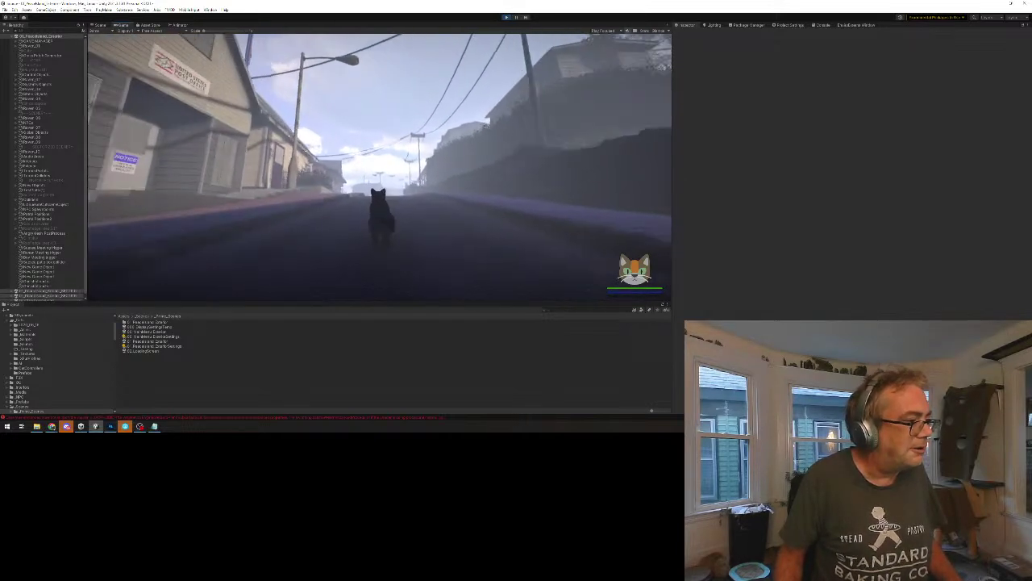
{"action": "key", "text": "w"}
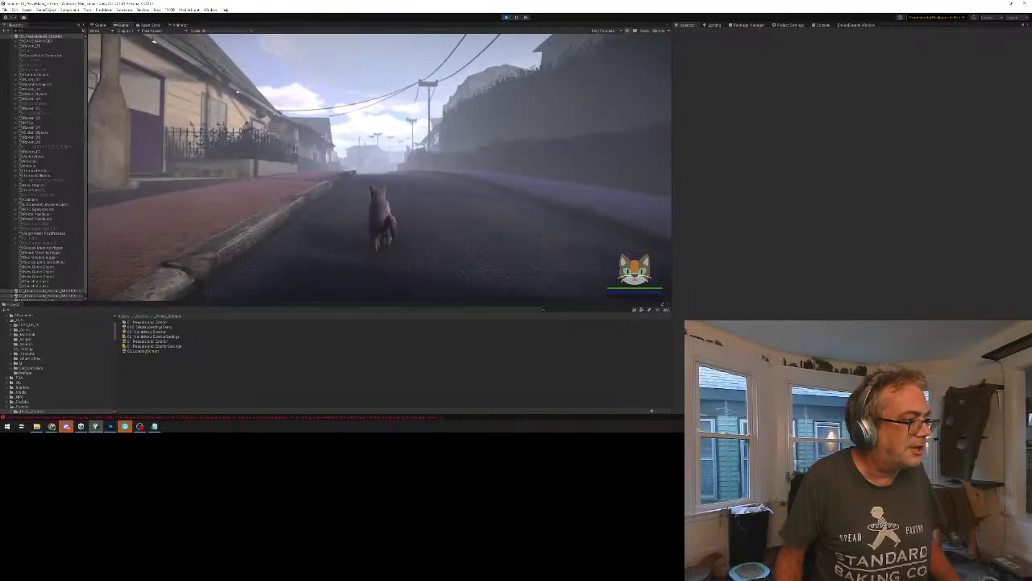
{"action": "key", "text": "w"}
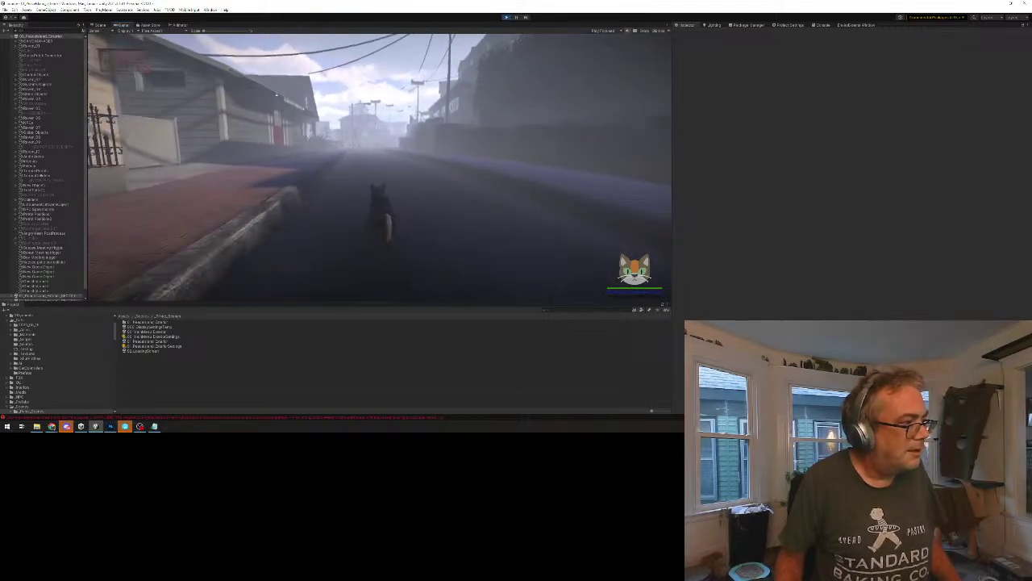
Run the cat on along the foggy street, past the Garrison's Island building with the red door to the speed limit sign.
{"action": "key", "text": "w"}
{"action": "key", "text": "w"}
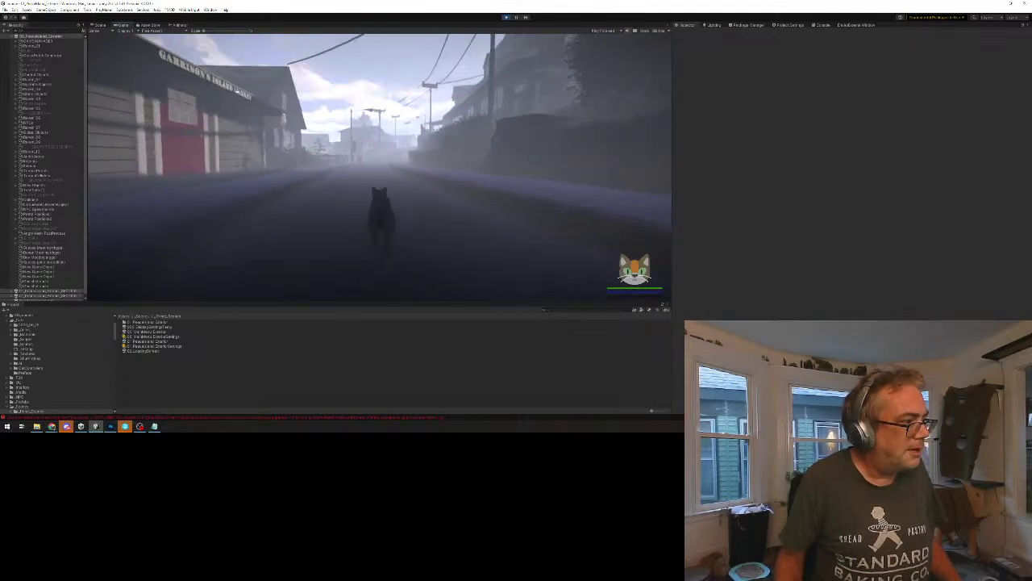
{"action": "key", "text": "w"}
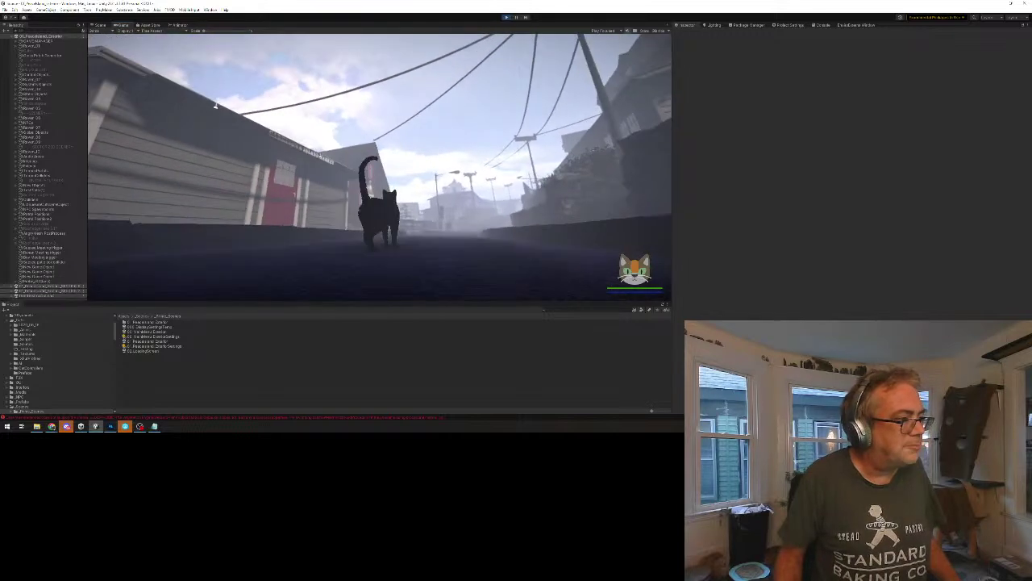
{"action": "key", "text": "w"}
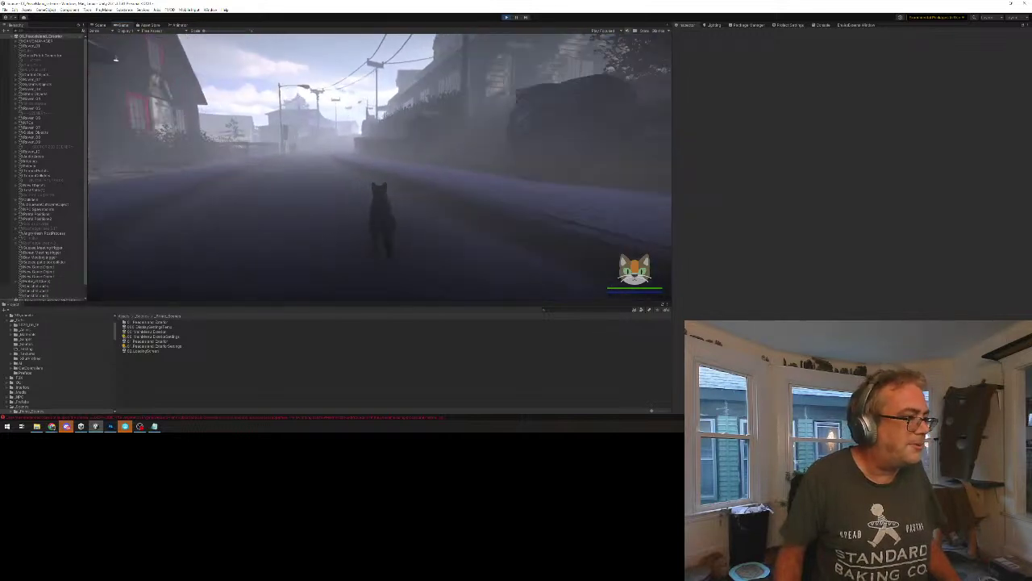
{"action": "key", "text": "w"}
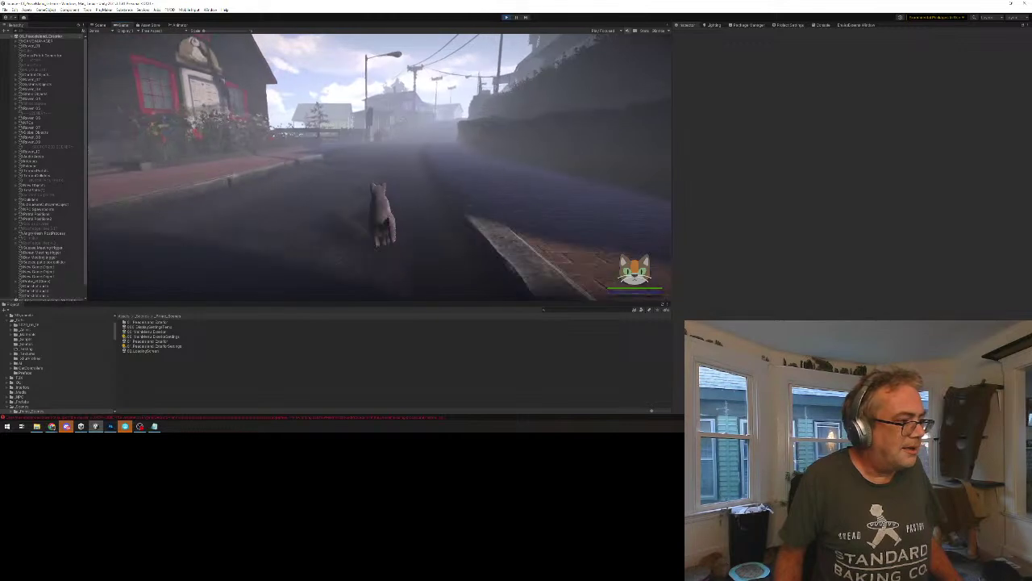
{"action": "key", "text": "w"}
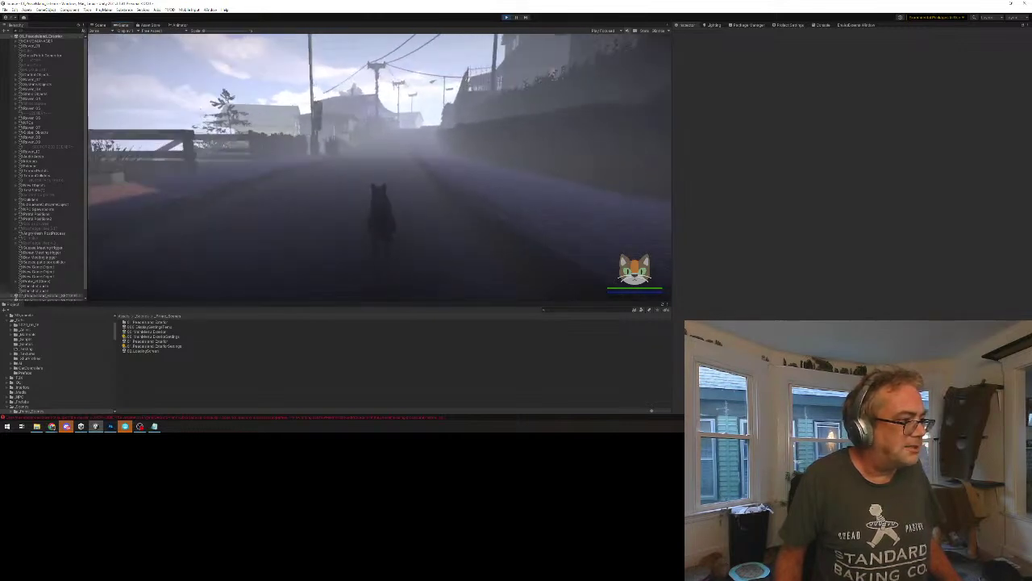
{"action": "key", "text": "w"}
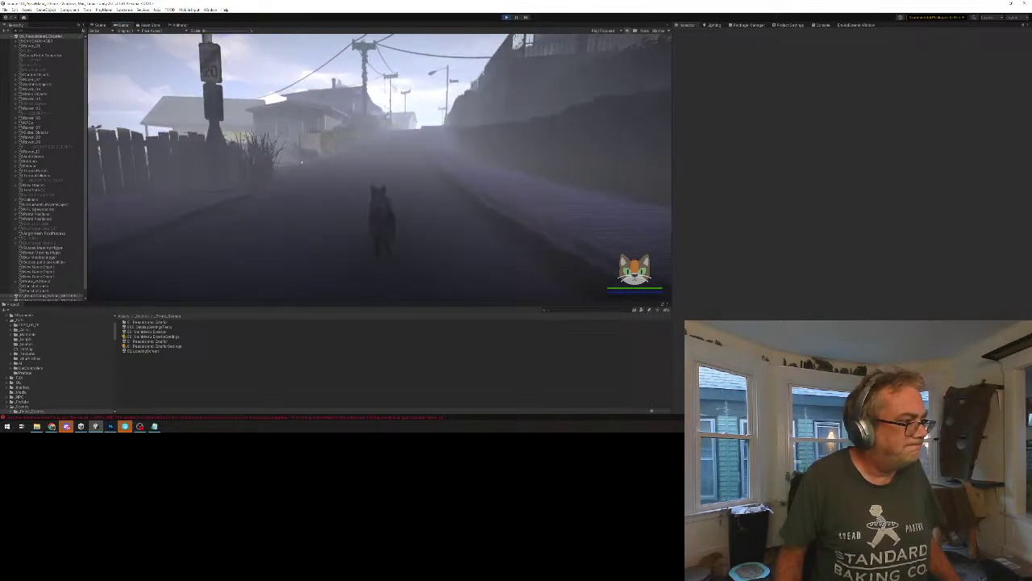
Look back down the street and run the cat uphill past the bike rental sign to the grassy roadside.
{"action": "key", "text": "w"}
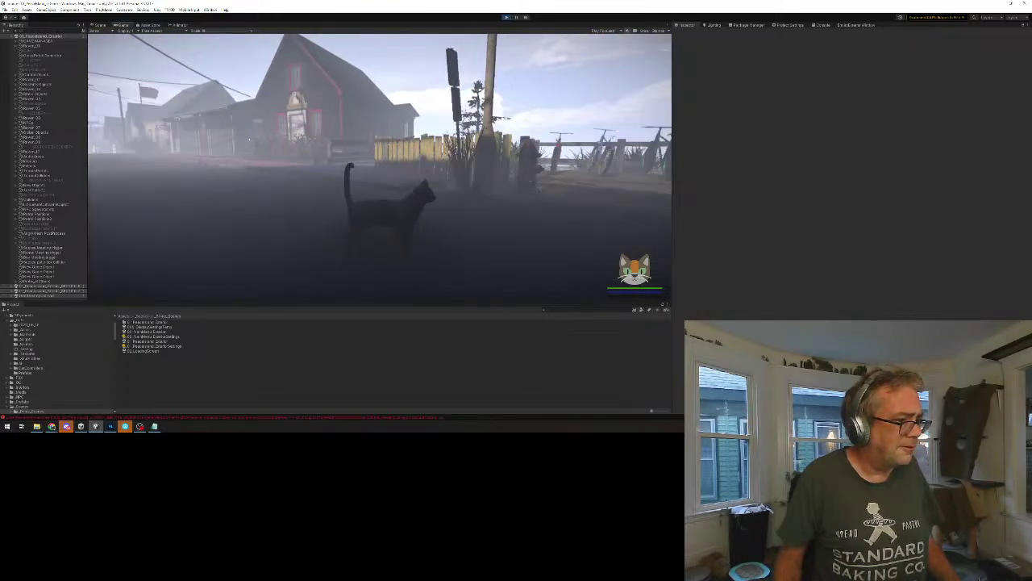
{"action": "key", "text": "w"}
{"action": "key", "text": "w"}
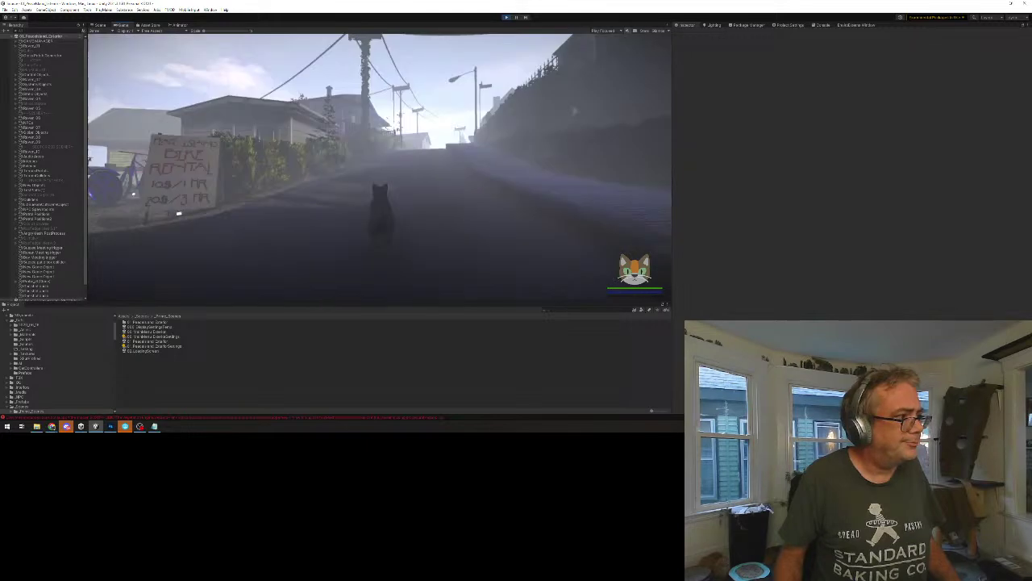
{"action": "key", "text": "w"}
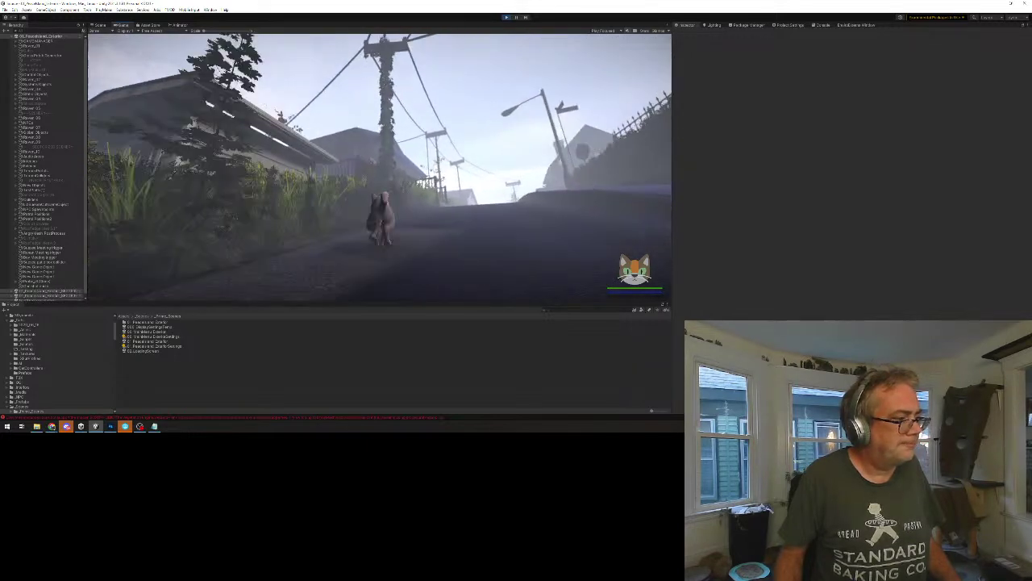
Test climbing by sending the cat up the ivy-covered utility pole beside the road to its crossarm.
{"action": "key", "text": "w"}
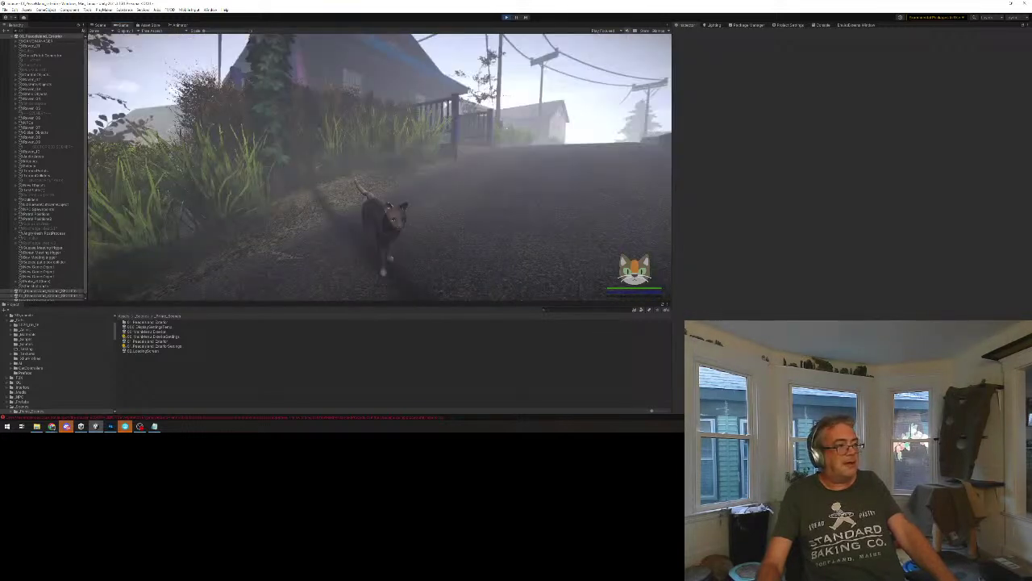
{"action": "key", "text": "w"}
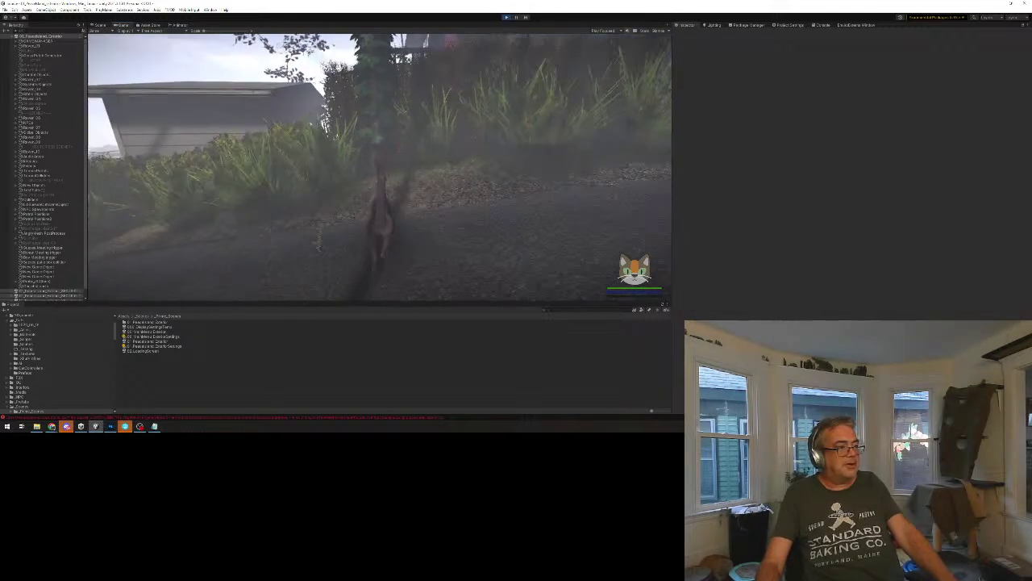
{"action": "key", "text": "w"}
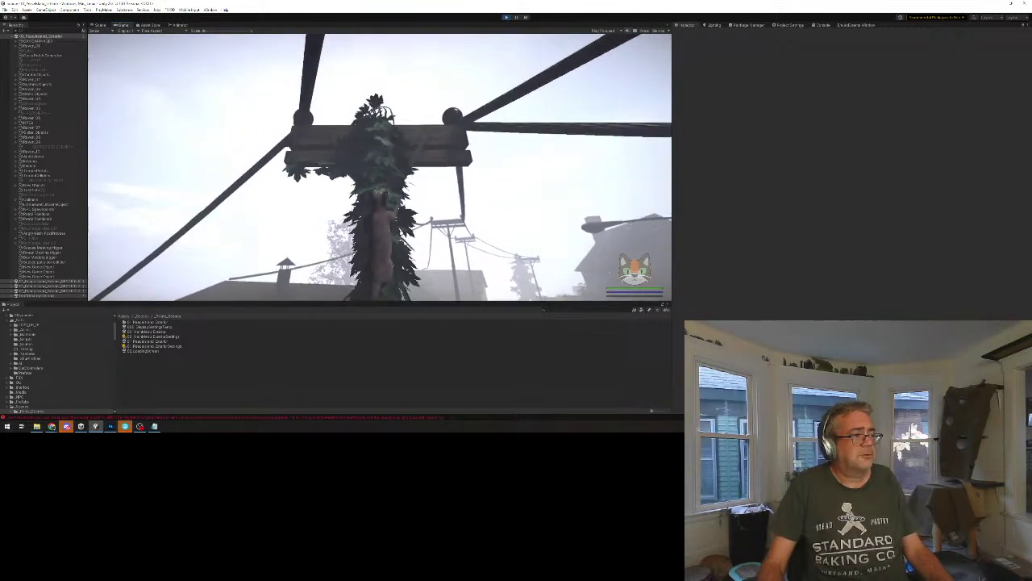
{"action": "key", "text": "w"}
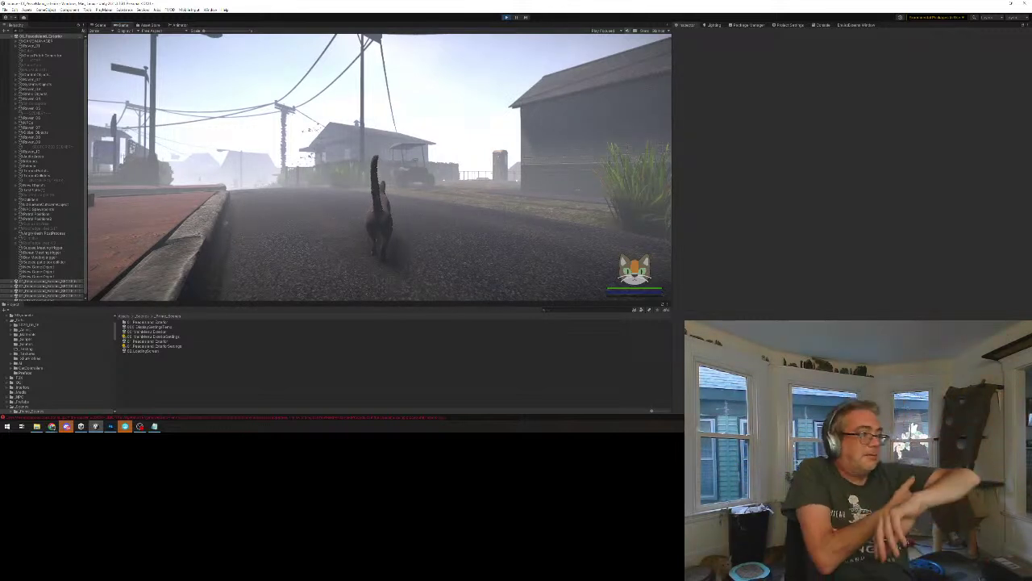
Walk the cat around the road in front of the flower-topped police building wall, checking its movement from several camera angles.
{"action": "key", "text": "w"}
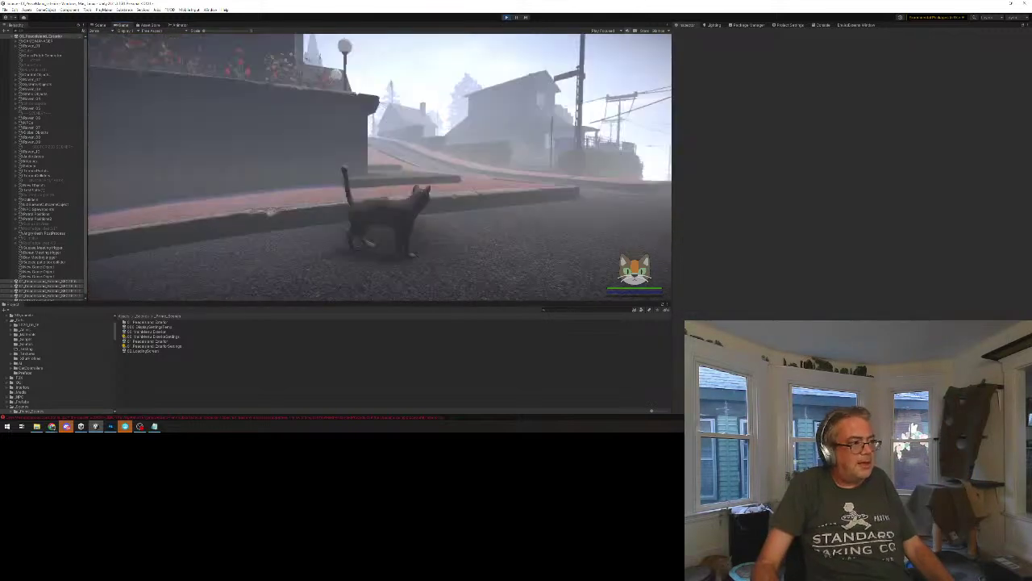
{"action": "key", "text": "w"}
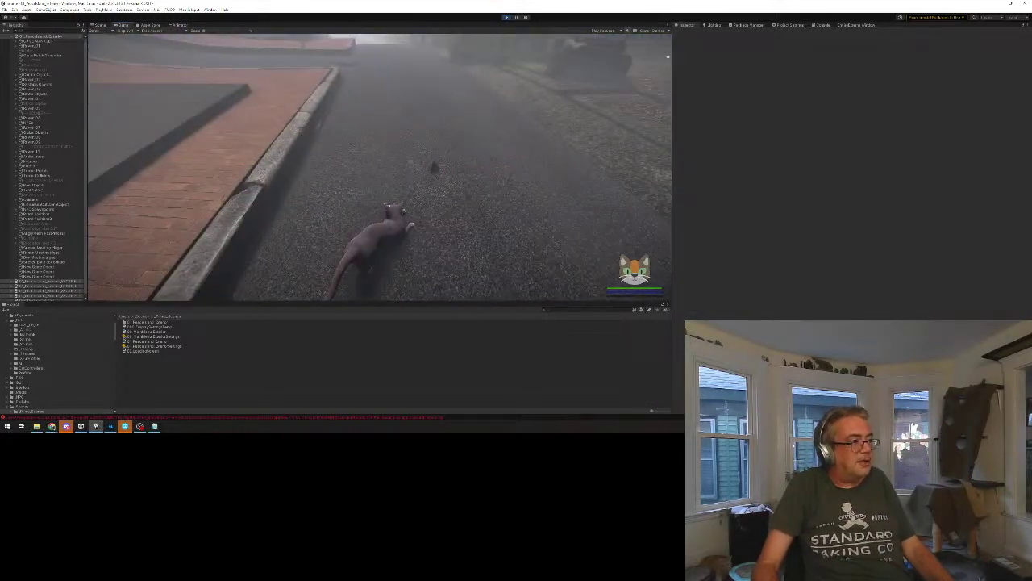
{"action": "key", "text": "w"}
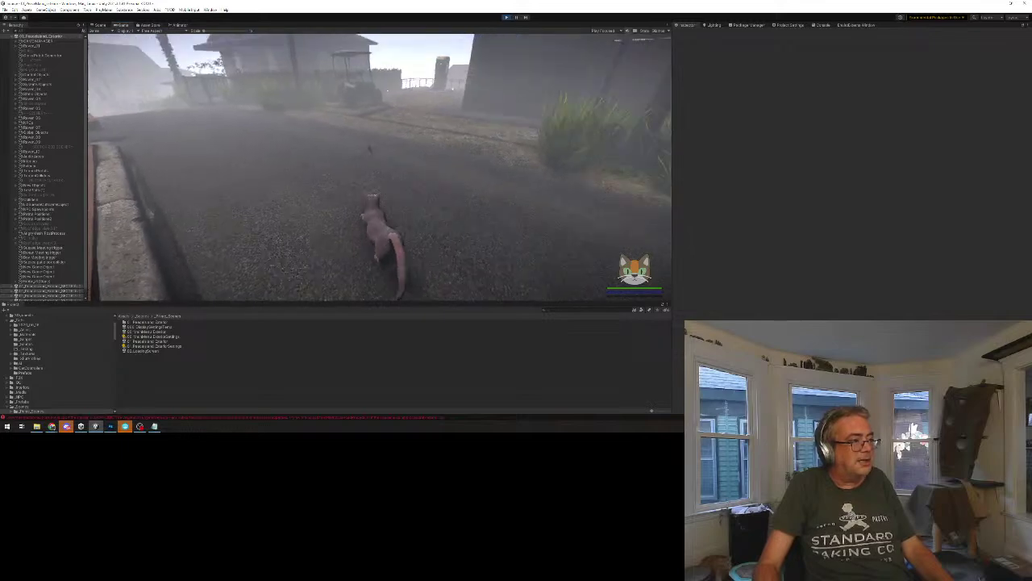
{"action": "key", "text": "w"}
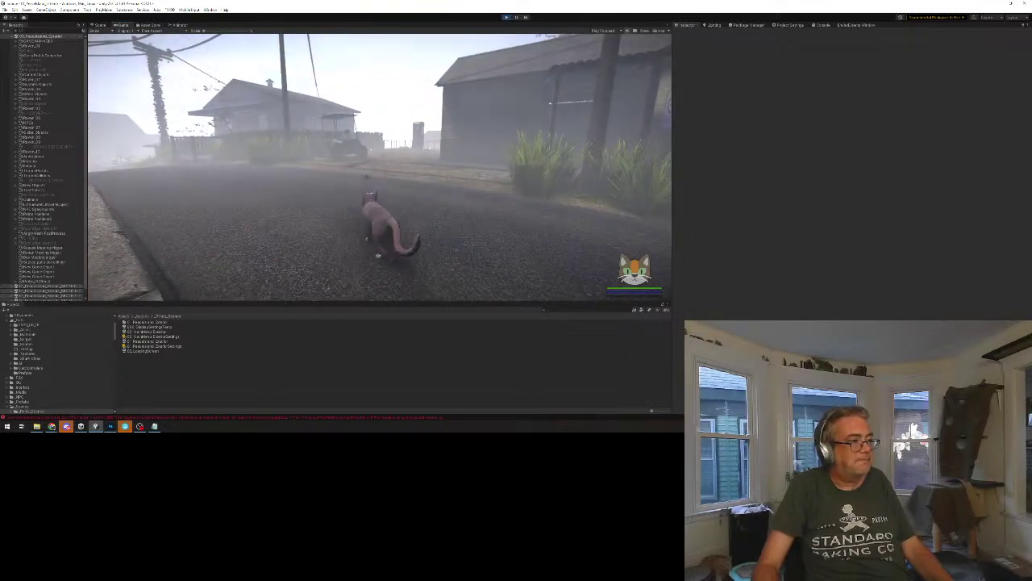
{"action": "key", "text": "w"}
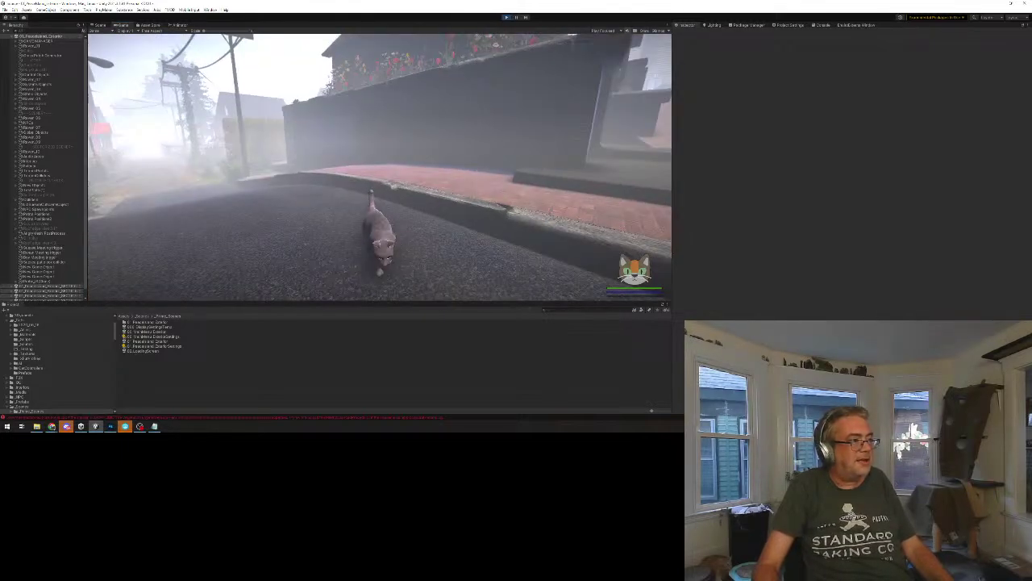
{"action": "key", "text": "w"}
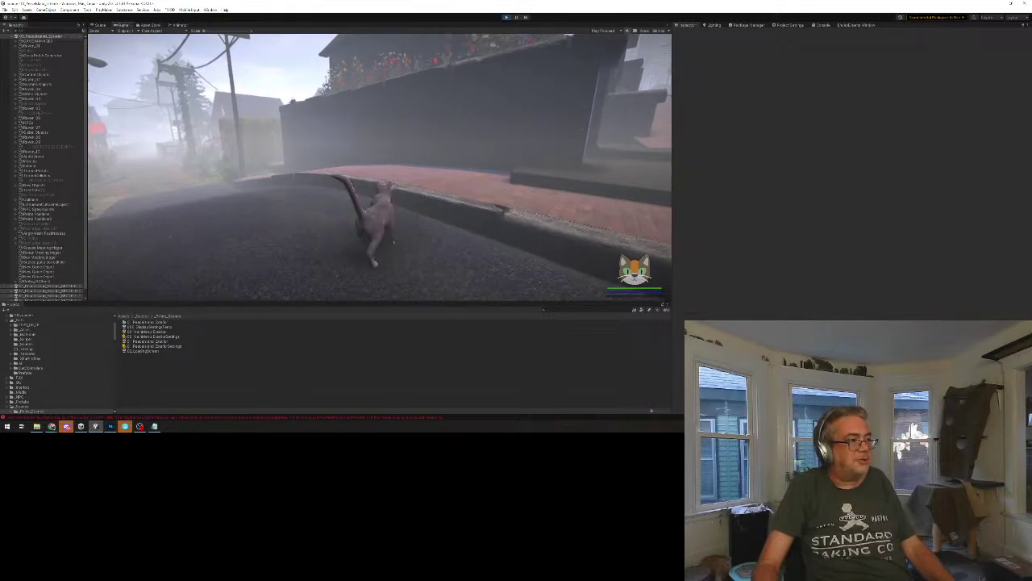
{"action": "key", "text": "w"}
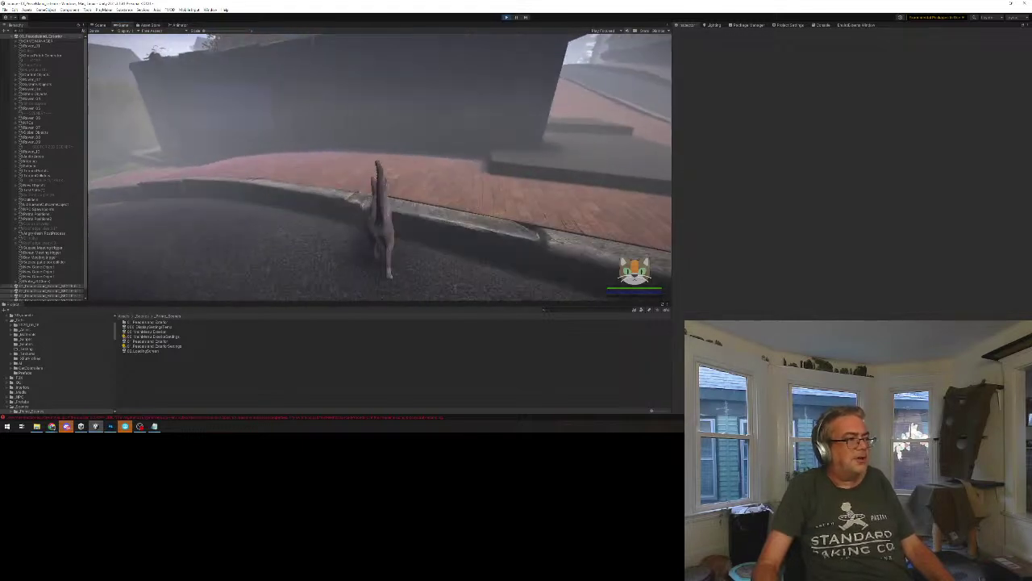
Walk the cat along the brick sidewalk beside the police building wall and back around the corner to the side street.
{"action": "key", "text": "w"}
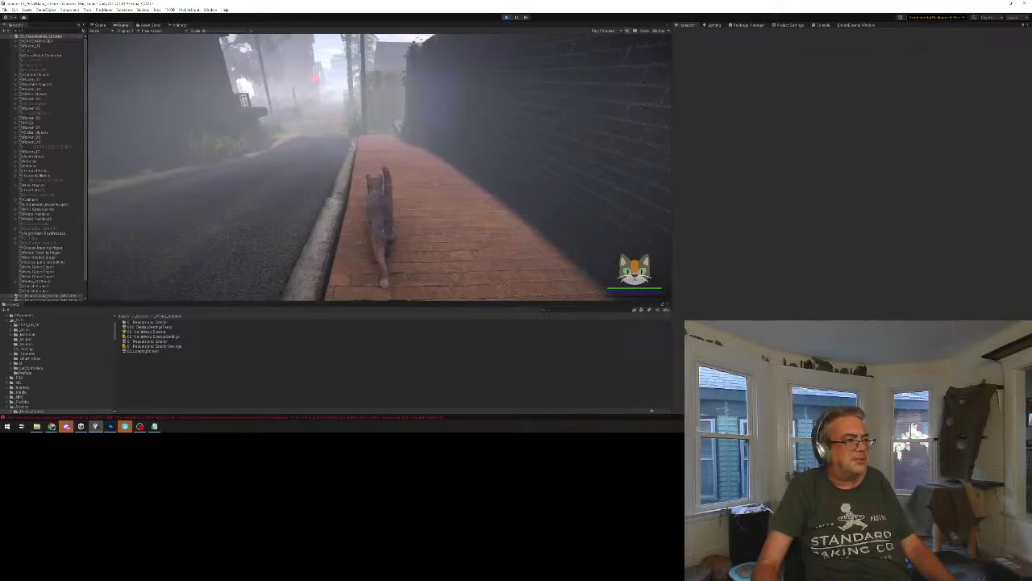
{"action": "key", "text": "w"}
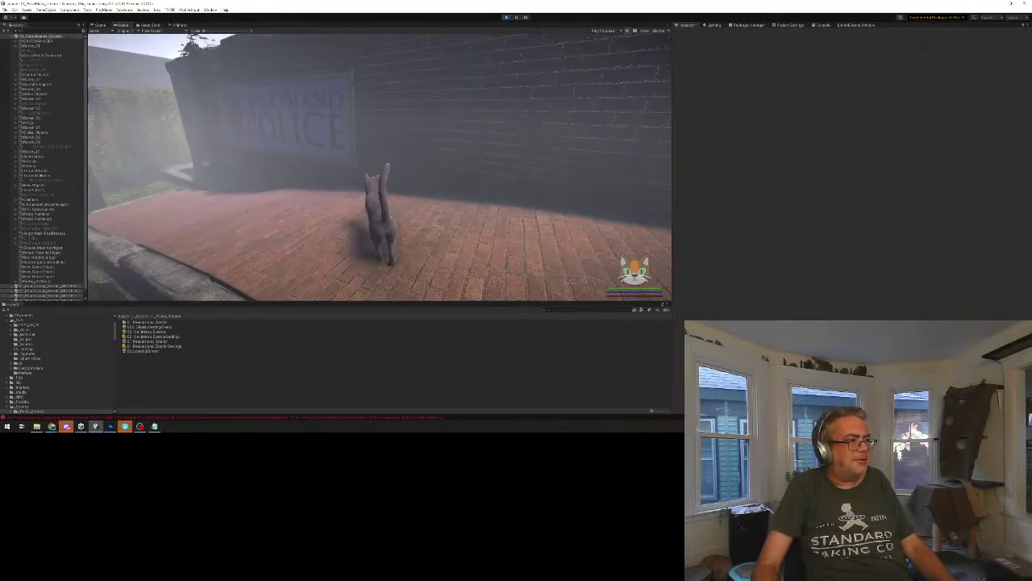
{"action": "key", "text": "d"}
{"action": "key", "text": "w"}
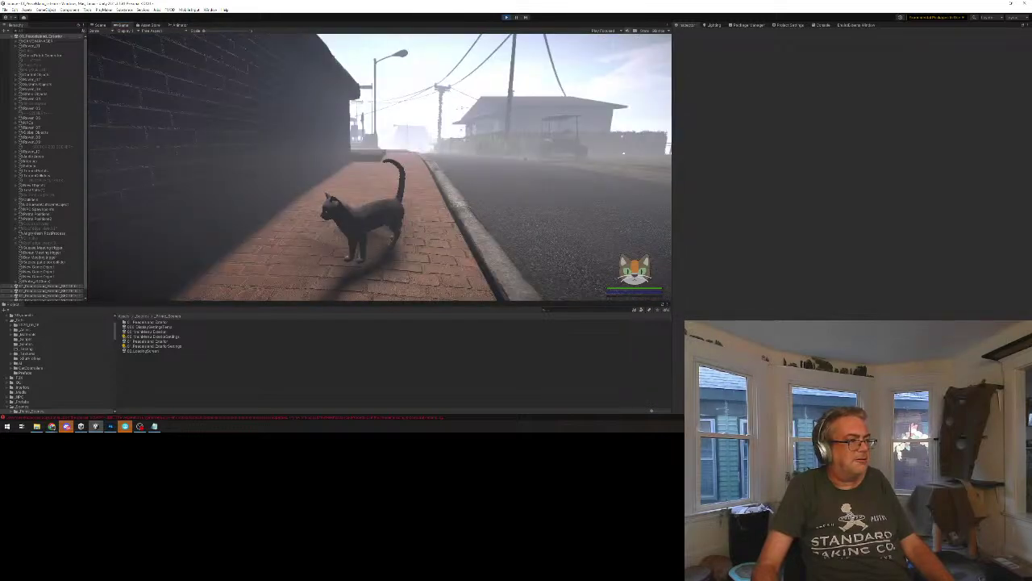
{"action": "key", "text": "a"}
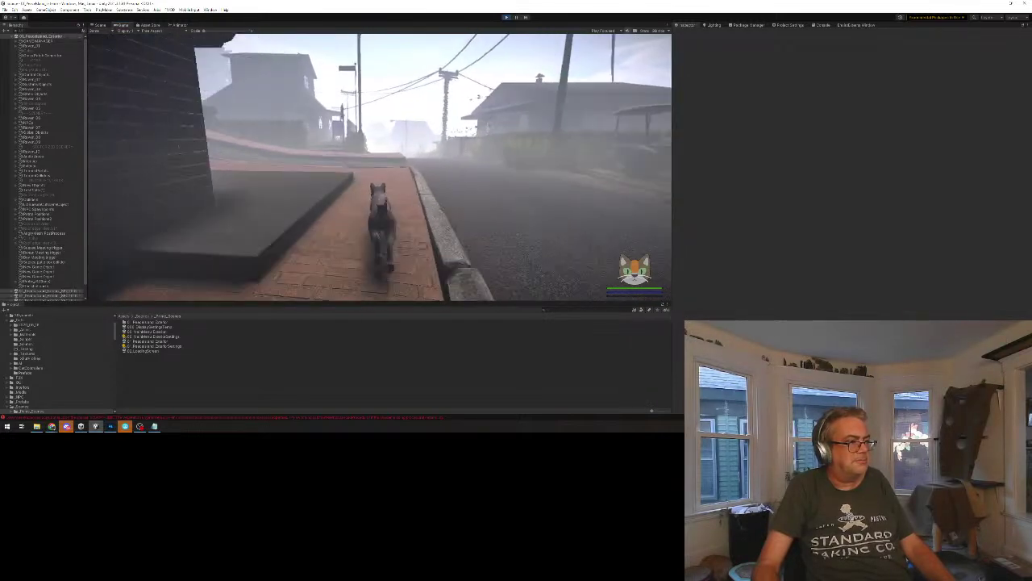
{"action": "key", "text": "d"}
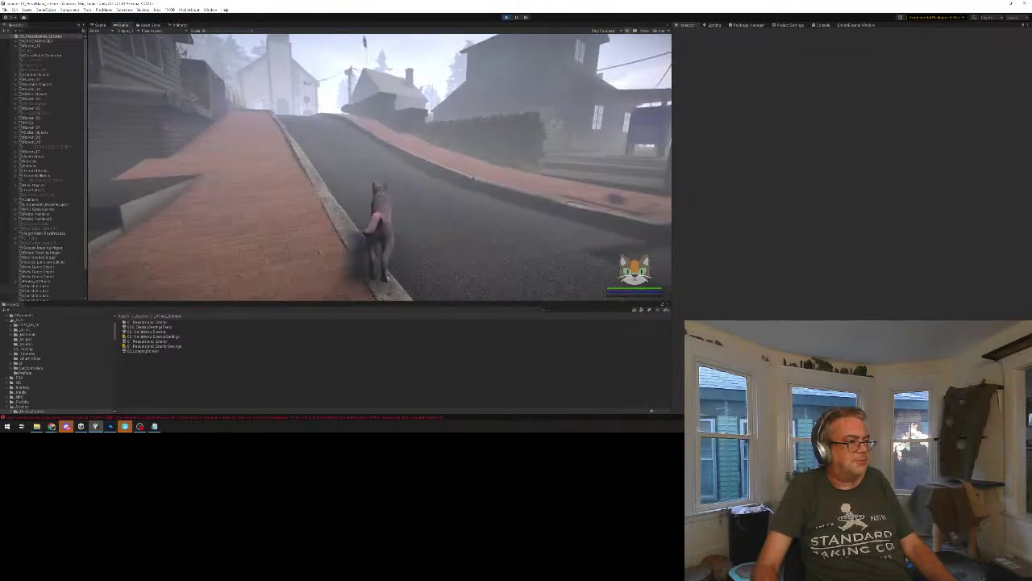
Run the cat up the middle of the street toward the church, checking its turns and the view back down the road.
{"action": "key", "text": "w"}
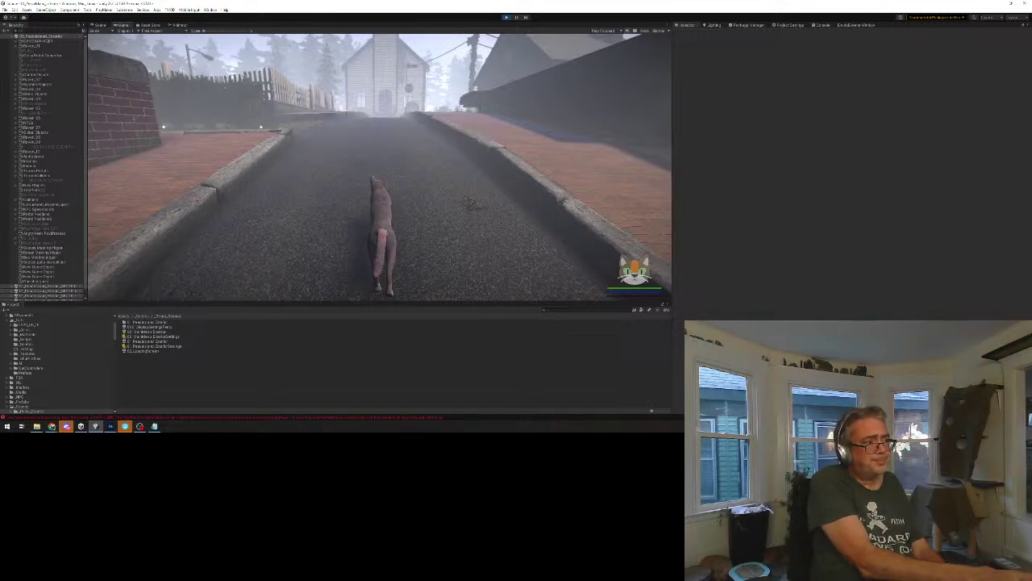
{"action": "key", "text": "w"}
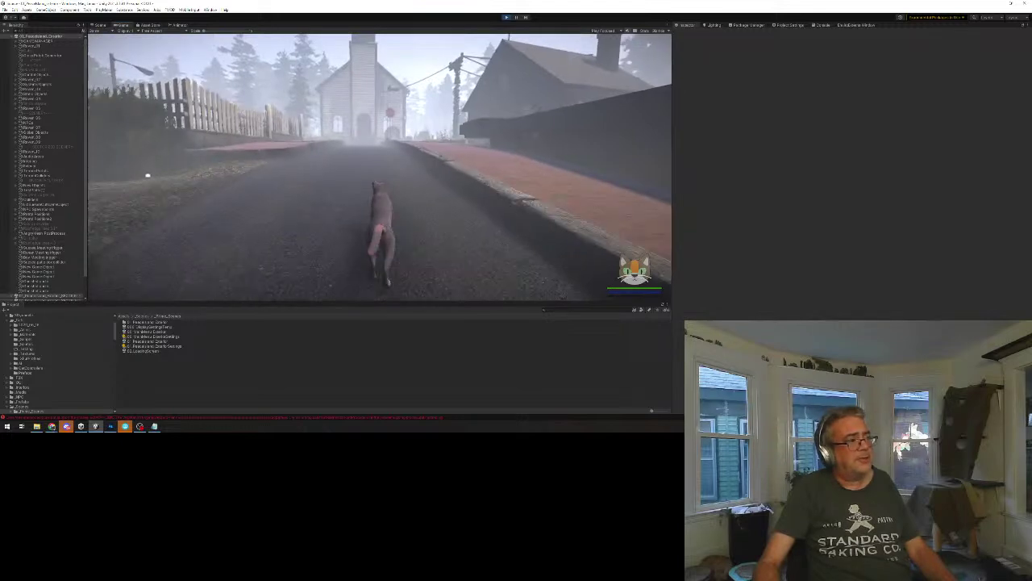
{"action": "key", "text": "w"}
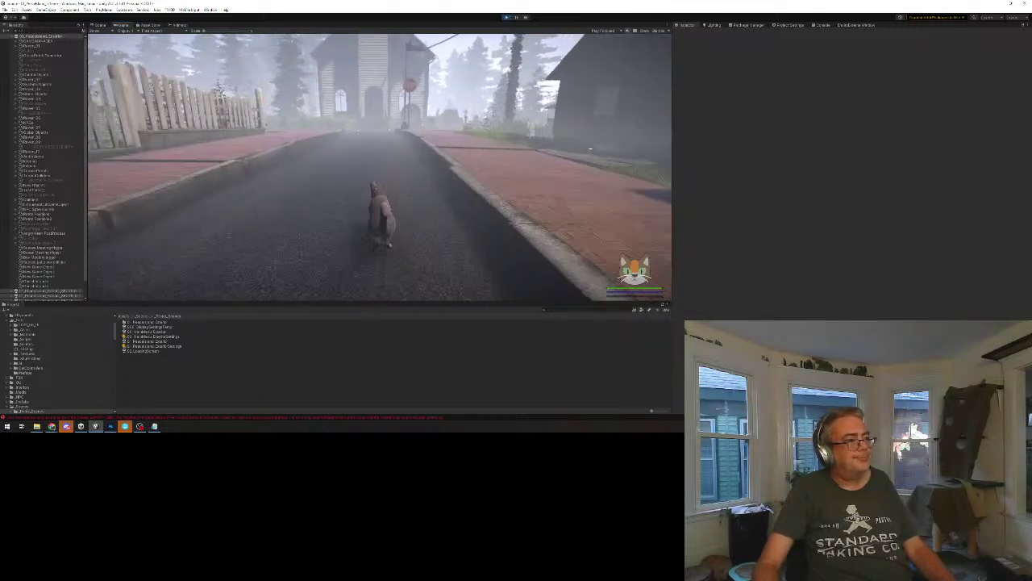
{"action": "key", "text": "w"}
{"action": "key", "text": "w"}
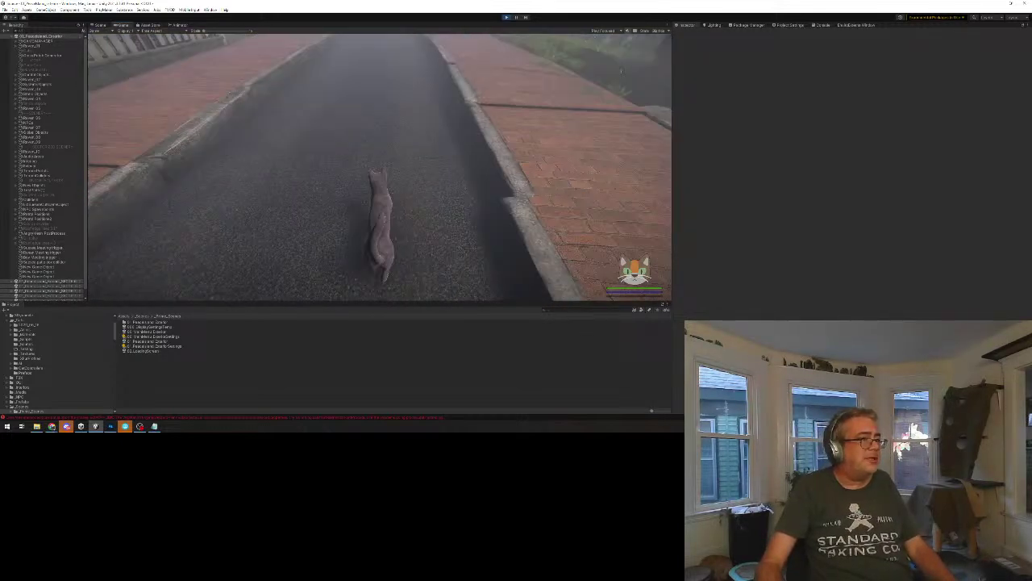
{"action": "key", "text": "w"}
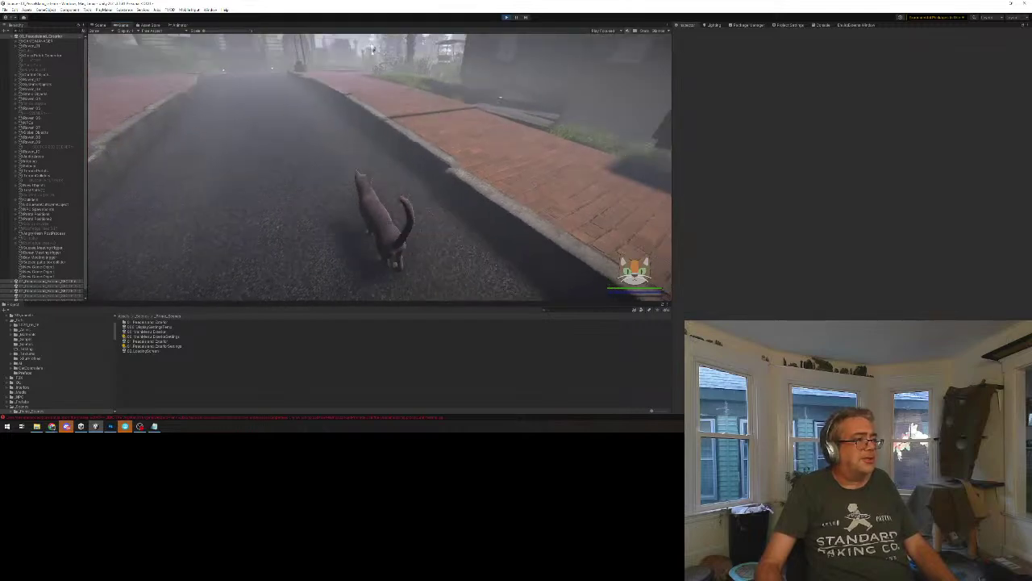
{"action": "key", "text": "w"}
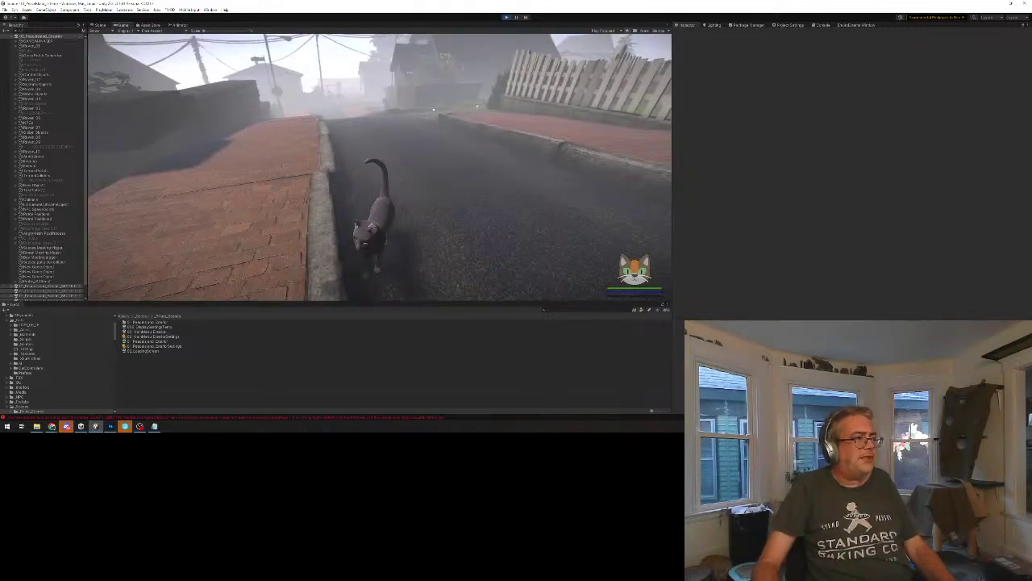
{"action": "key", "text": "w"}
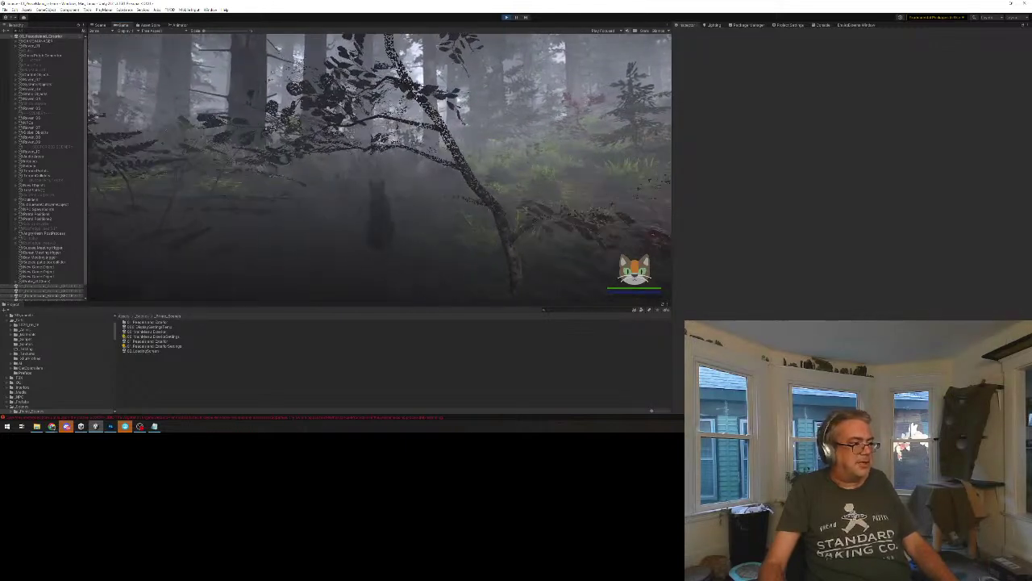
Walk the cat through the foggy forest to the deer and answer its greeting with "Hi, giant doggie.".
{"action": "key", "text": "w"}
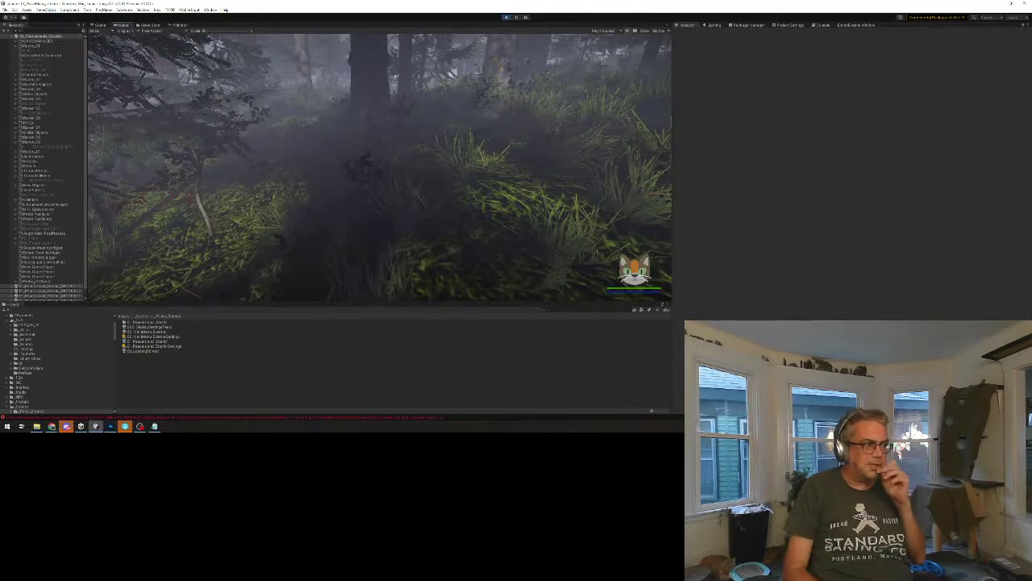
{"action": "key", "text": "w"}
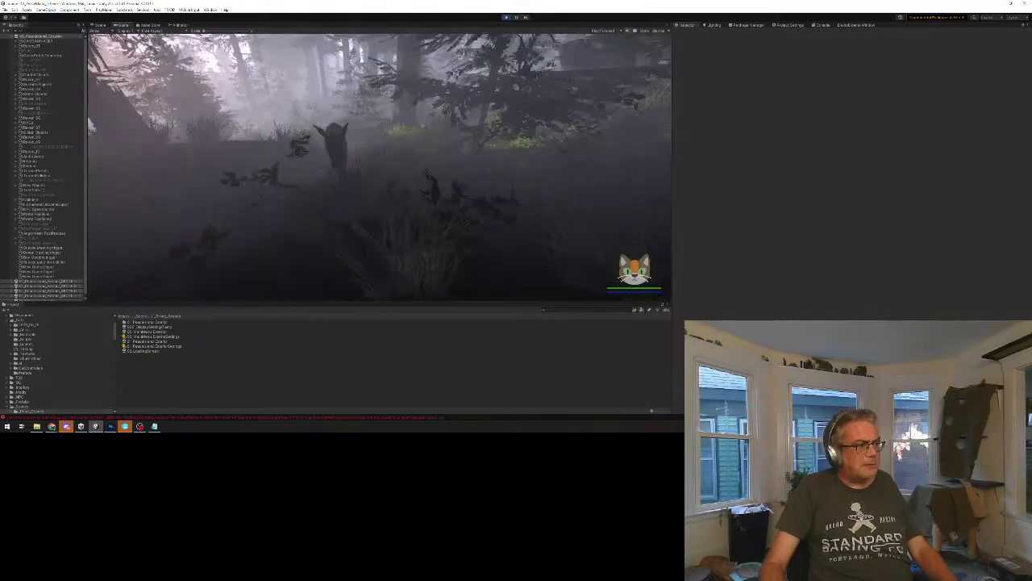
{"action": "key", "text": "w"}
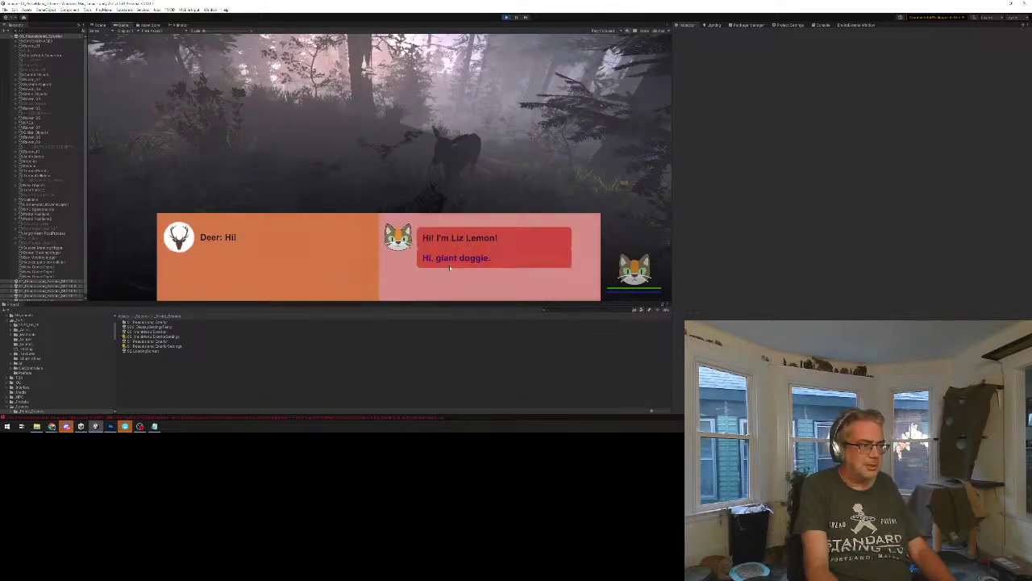
{"action": "left_click", "coordinate": [450, 261]}
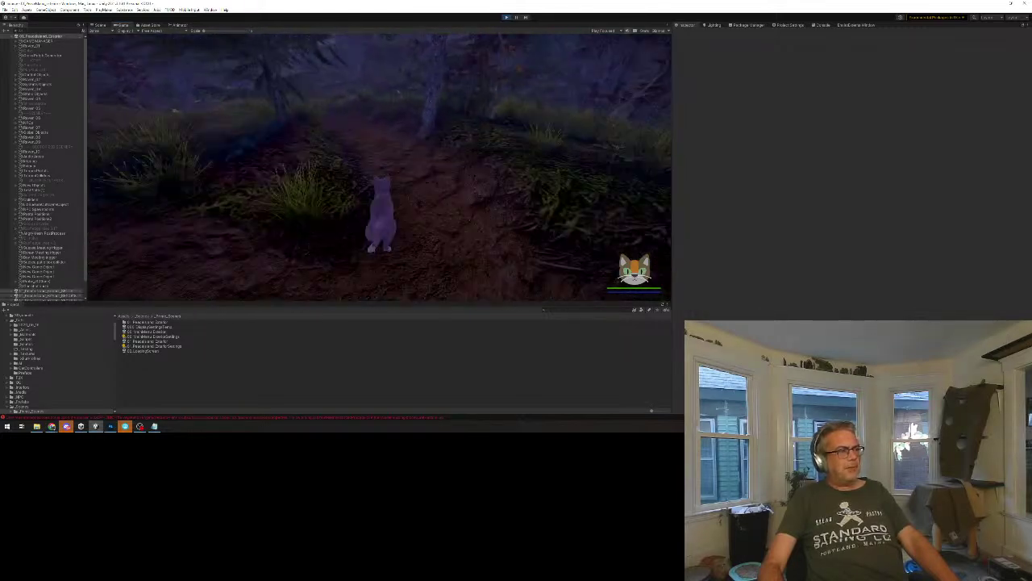
Run the cat along the nighttime forest trail to the tall concrete structure.
{"action": "key", "text": "w"}
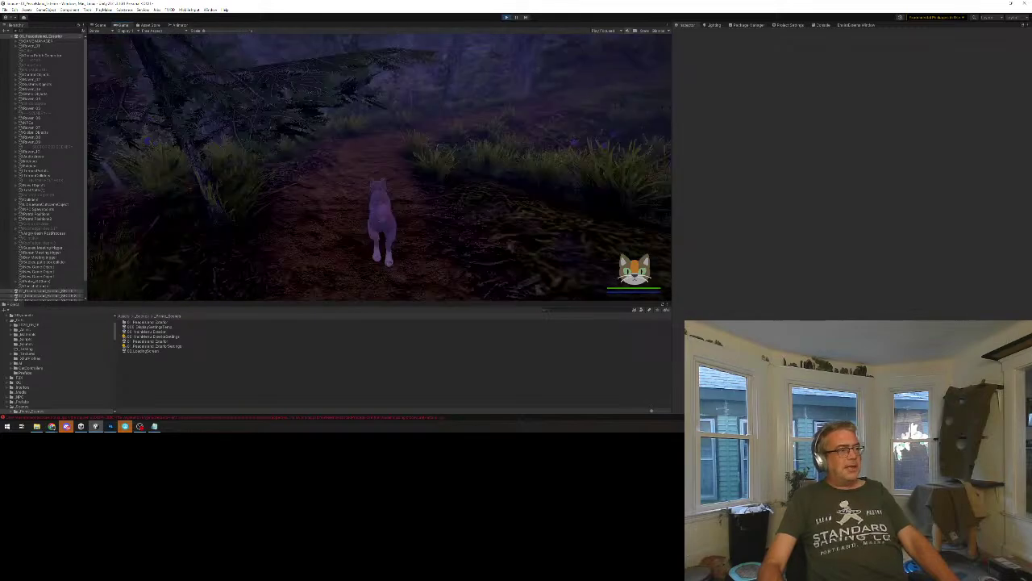
{"action": "key", "text": "w"}
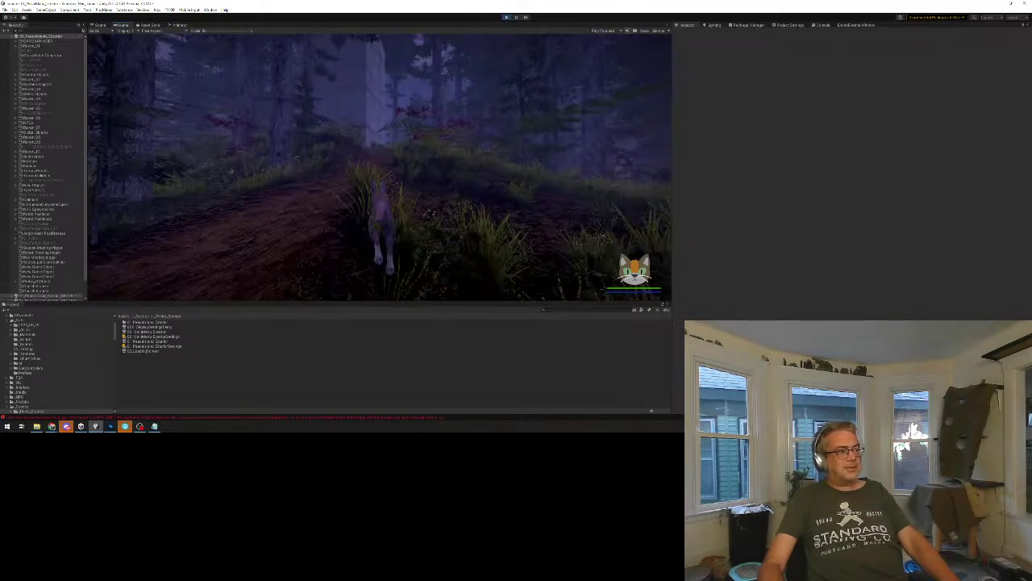
{"action": "key", "text": "w"}
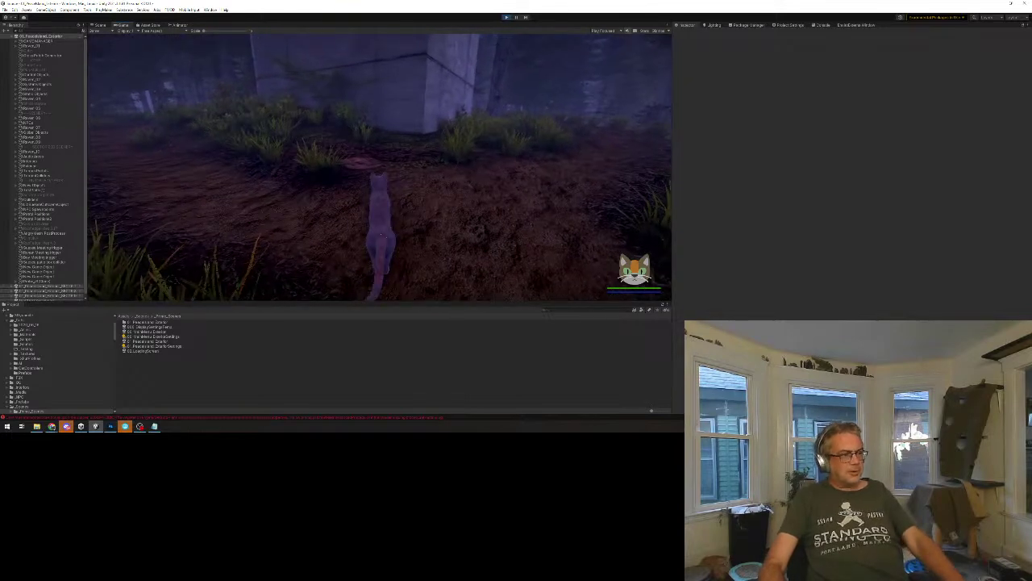
{"action": "key", "text": "m"}
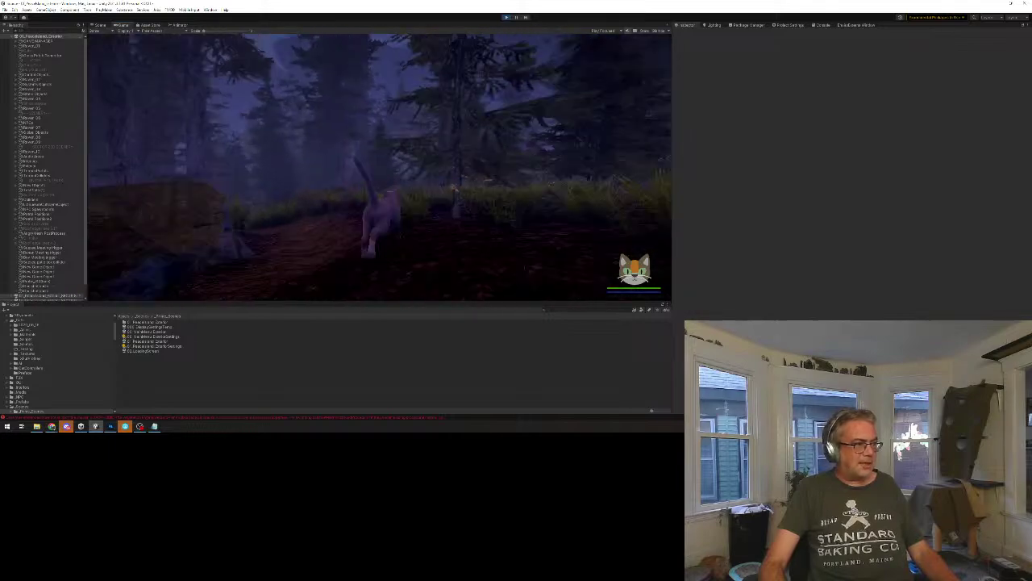
Explore the dark woods beside the dirt trail with the cat, crossing the mossy mound between the trees.
{"action": "key", "text": "w"}
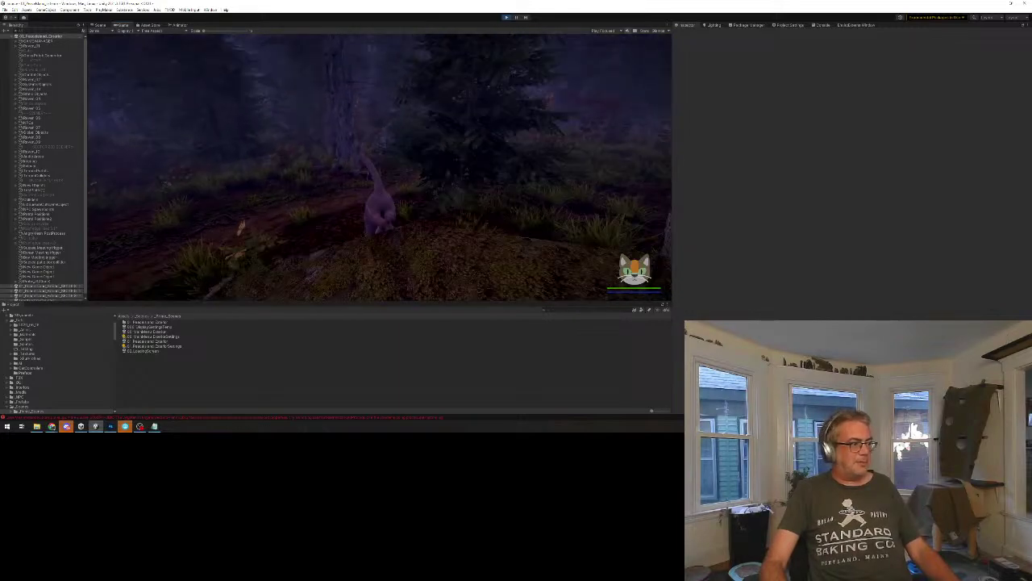
{"action": "key", "text": "w"}
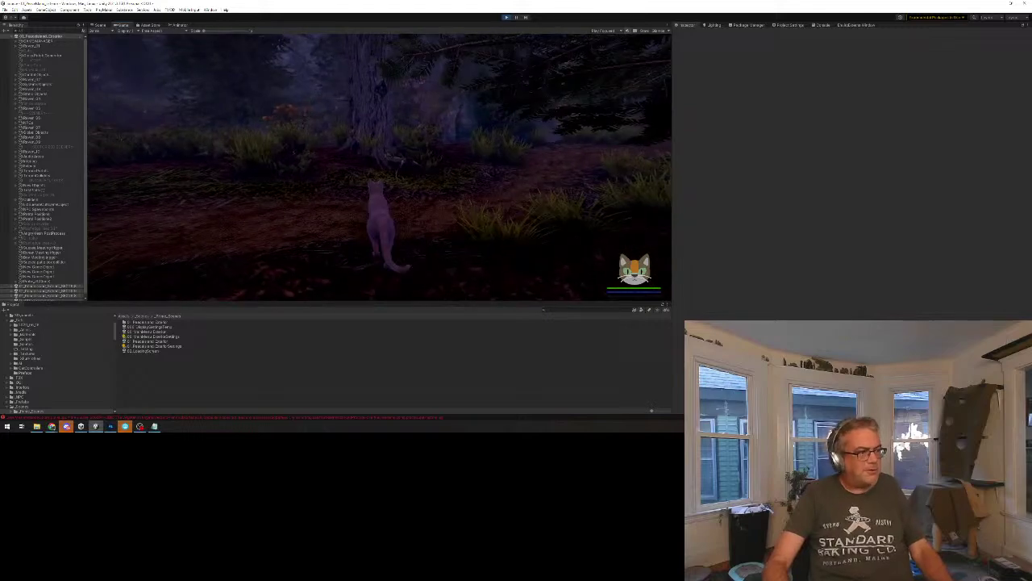
{"action": "key", "text": "m"}
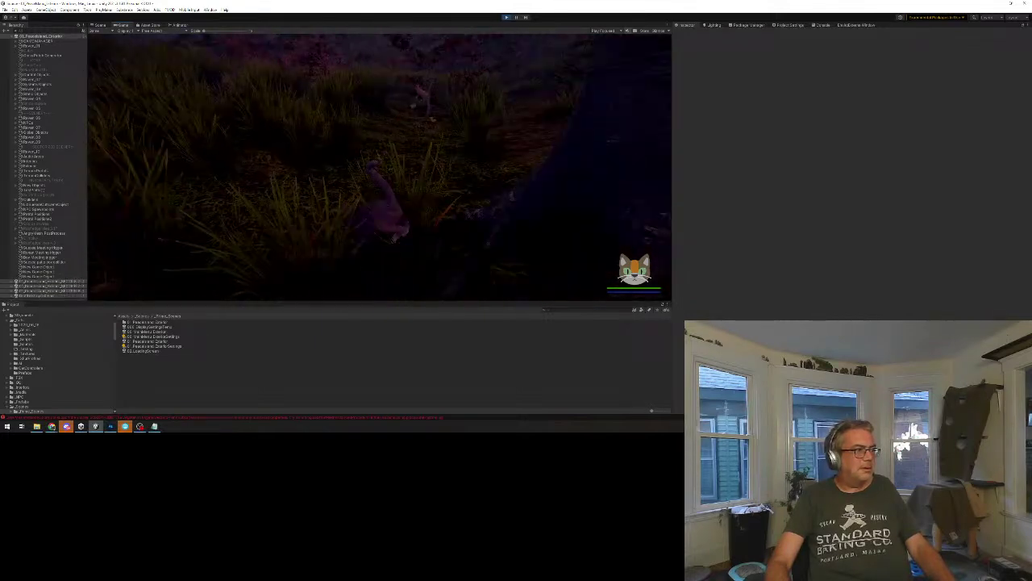
Approach the other cat in the dark grassy undergrowth and continue through the tall grass toward the red-leaved bushes.
{"action": "key", "text": "w"}
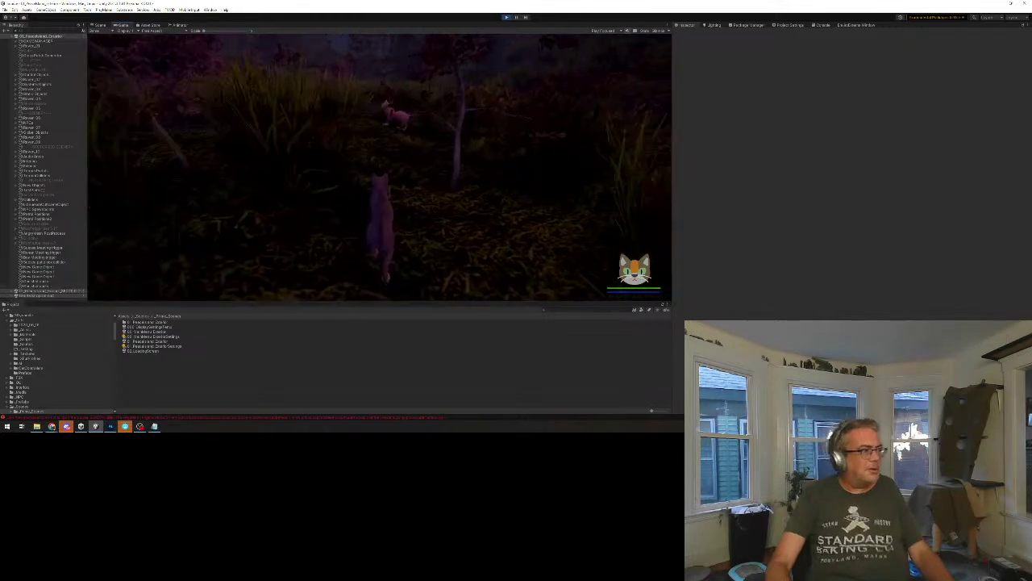
{"action": "key", "text": "w"}
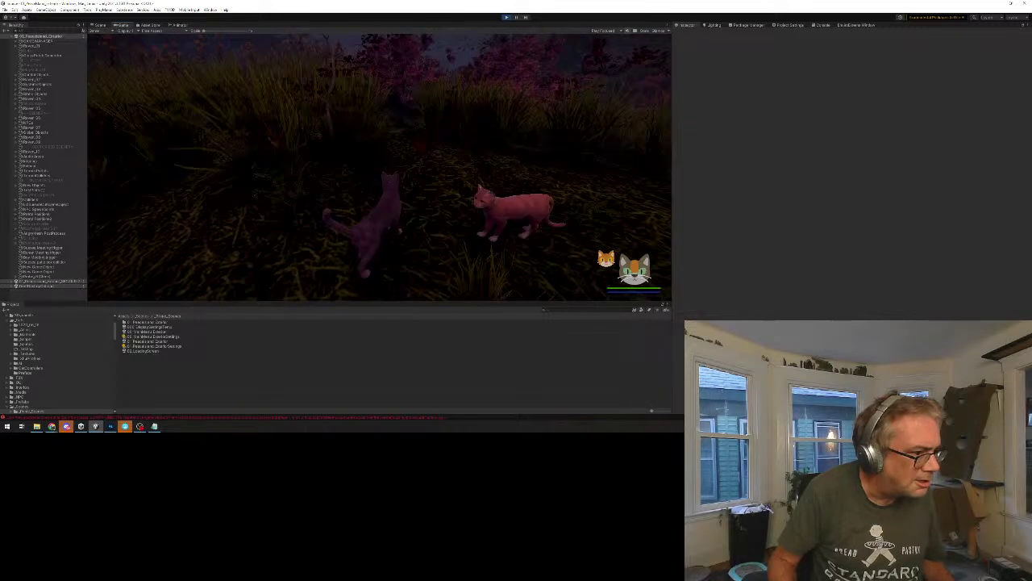
{"action": "key", "text": "w"}
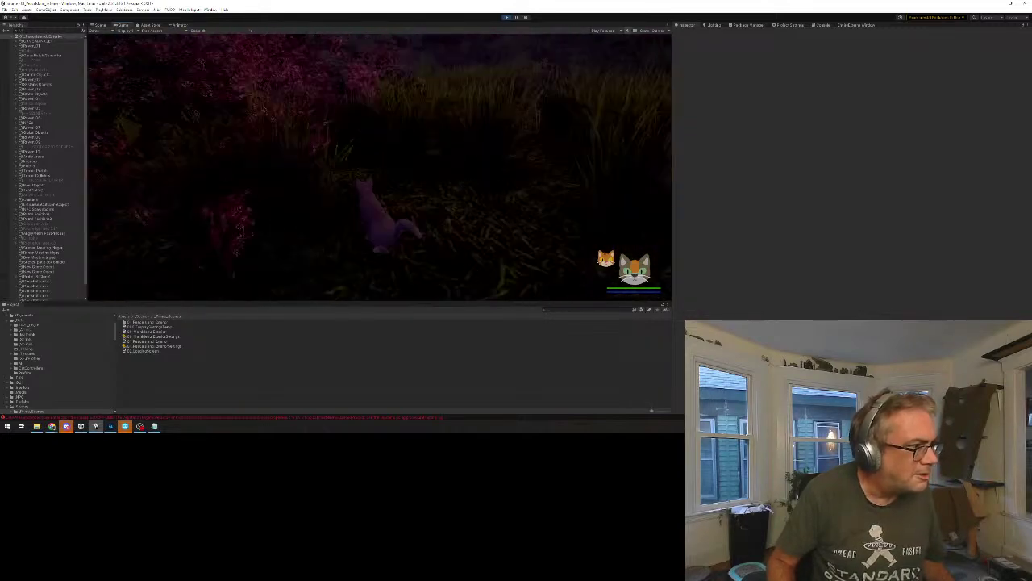
{"action": "key", "text": "w"}
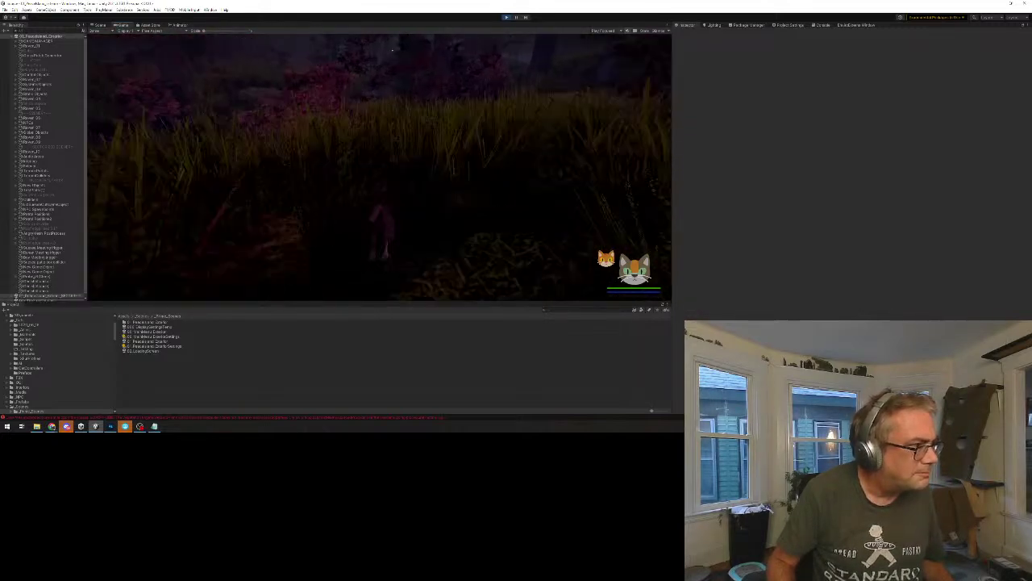
{"action": "key", "text": "w"}
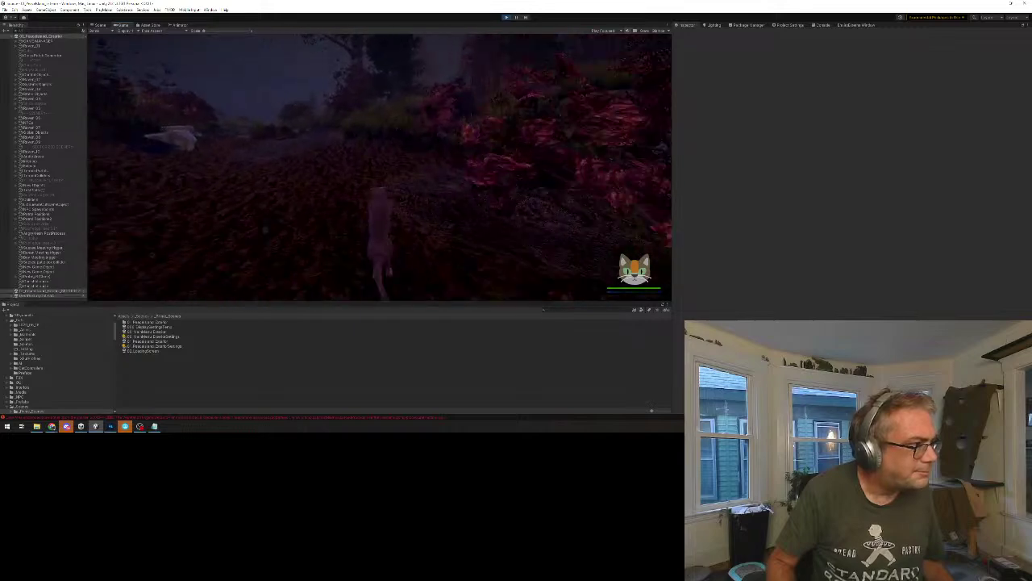
Run the cat around the leaf-covered clearing between the red bushes, testing its movement in several directions.
{"action": "key", "text": "w"}
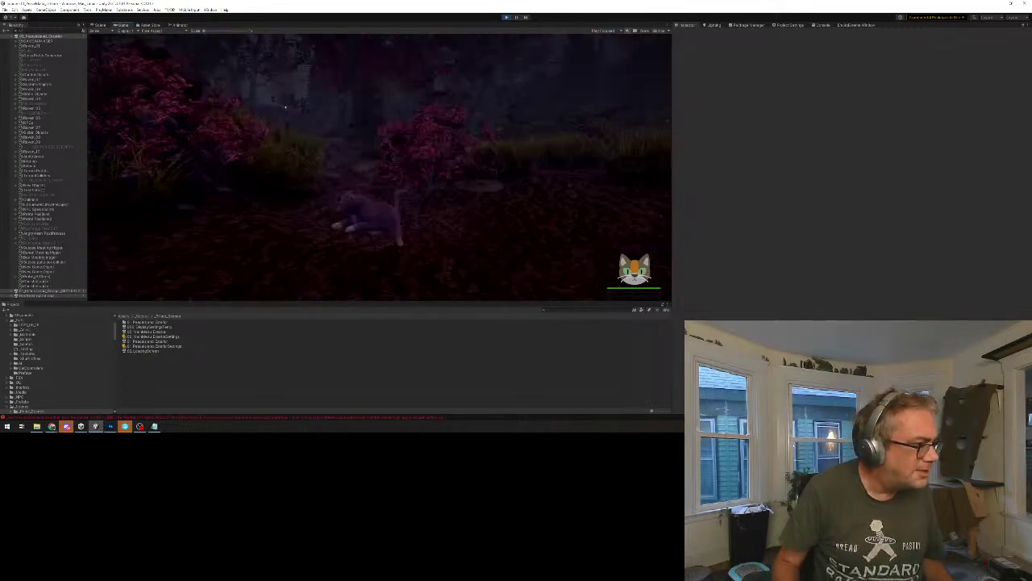
{"action": "key", "text": "w"}
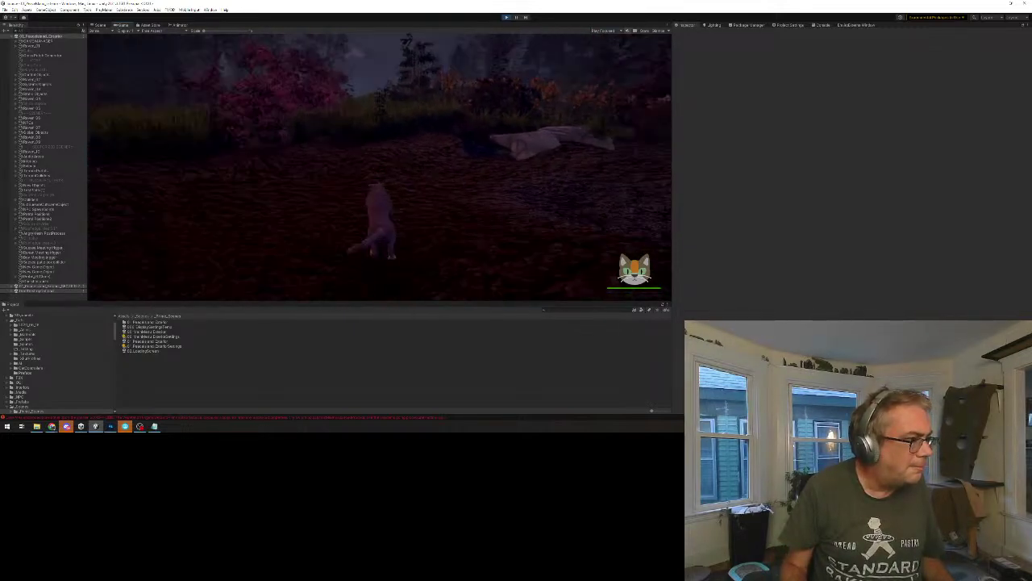
{"action": "key", "text": "w"}
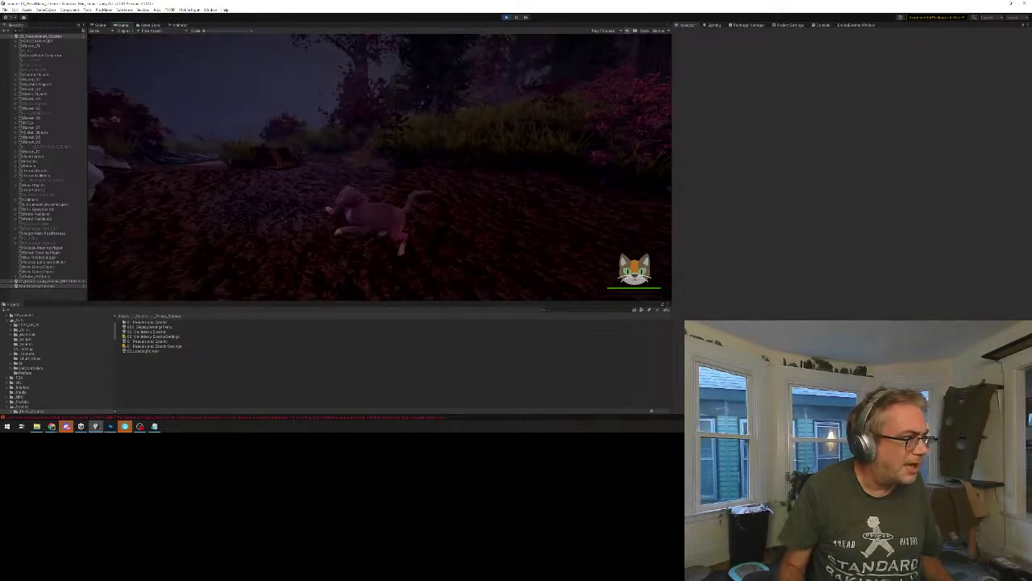
{"action": "key", "text": "w"}
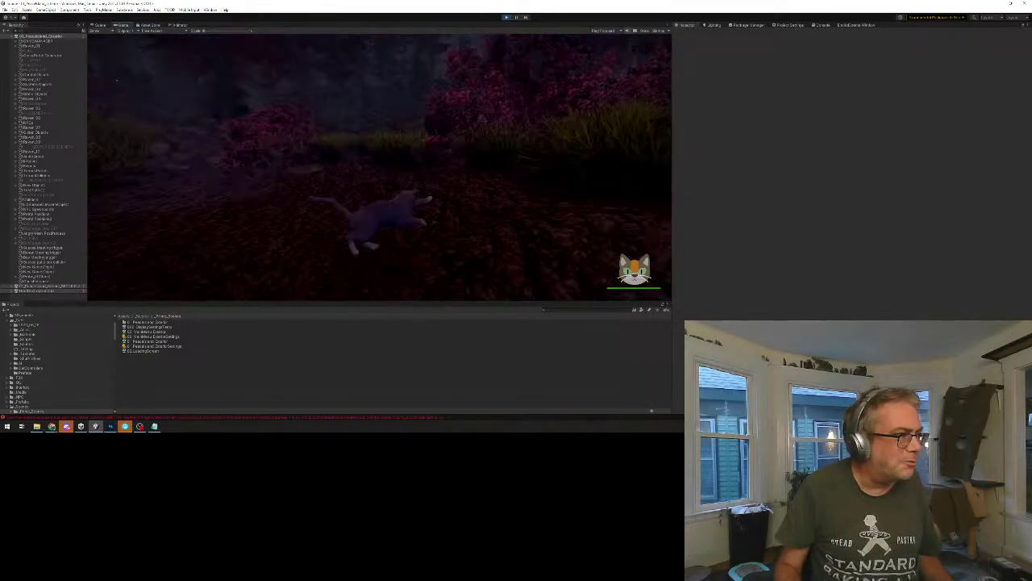
{"action": "key", "text": "w"}
{"action": "key", "text": "w"}
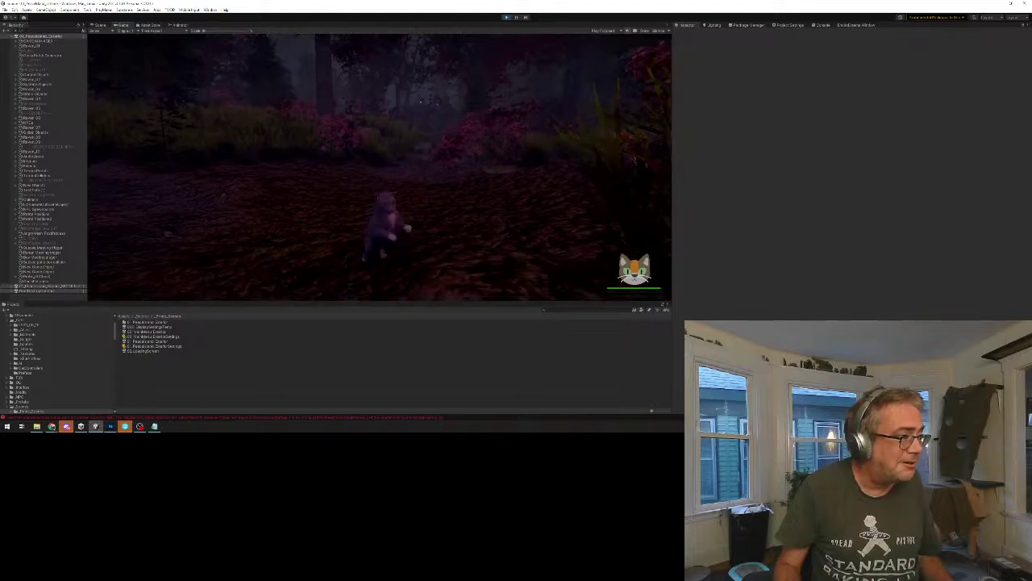
{"action": "key", "text": "w"}
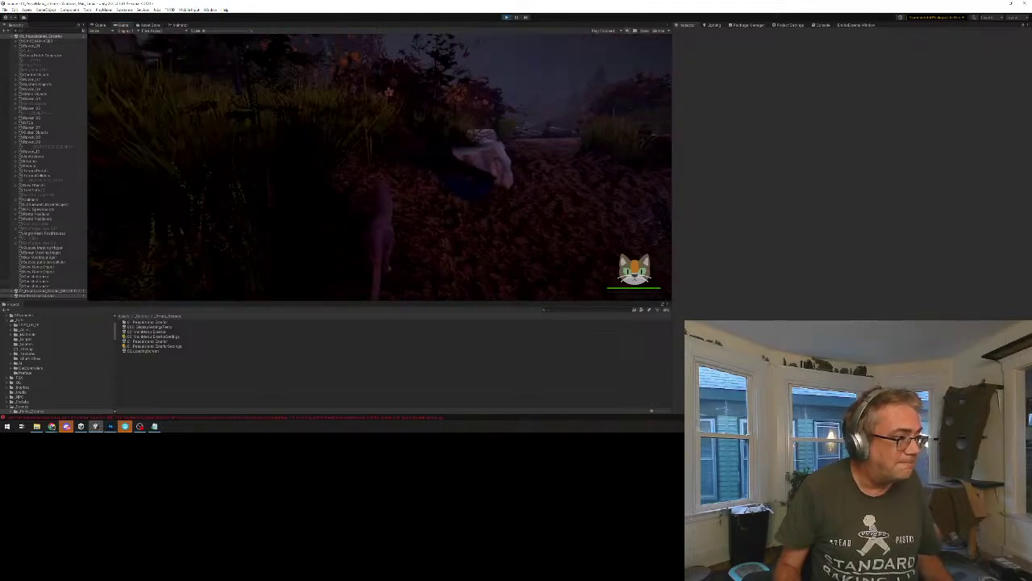
Send the cat past the pale object in the clearing and into the tall grass at its edge.
{"action": "key", "text": "w"}
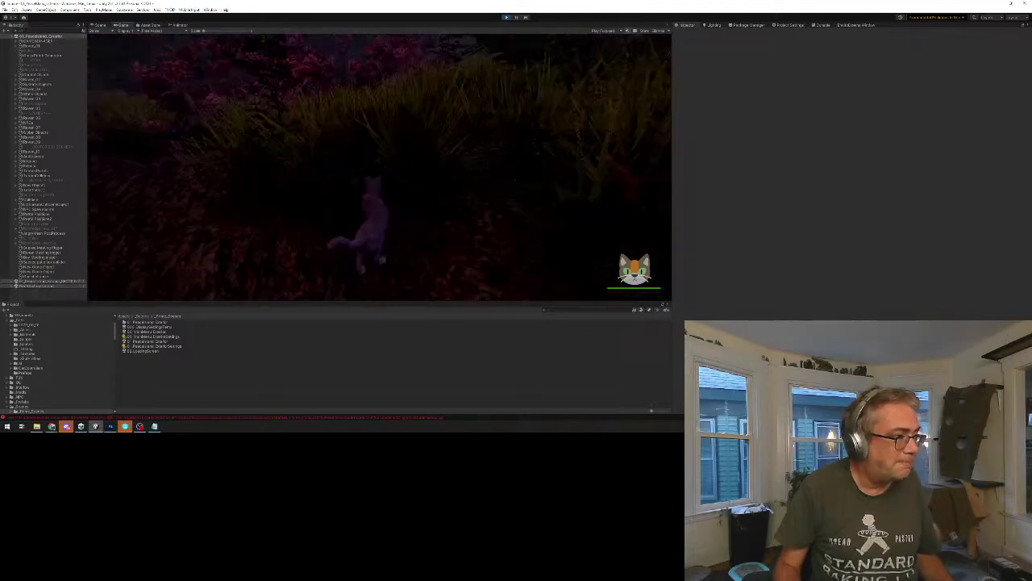
{"action": "key", "text": "w"}
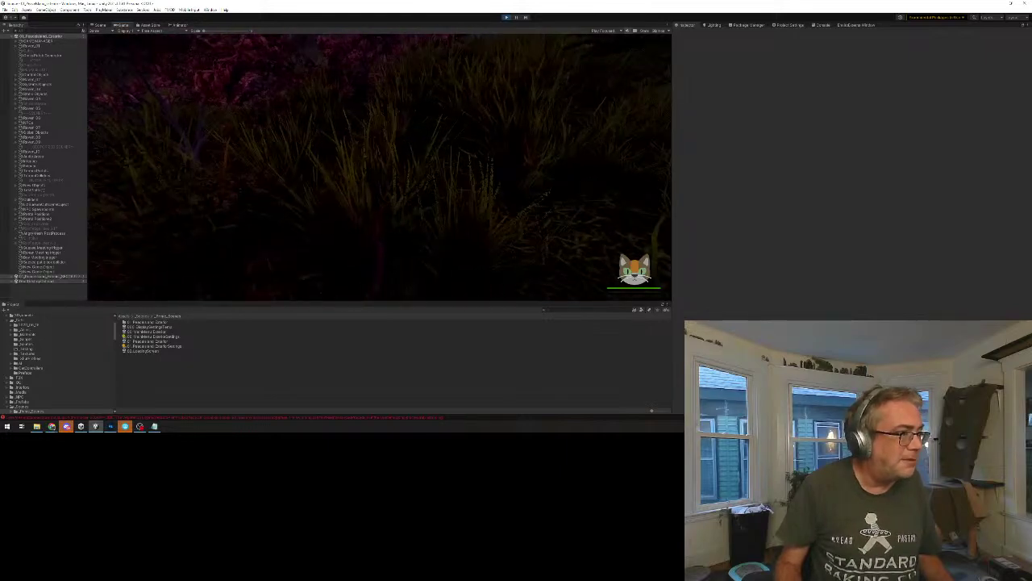
{"action": "key", "text": "w"}
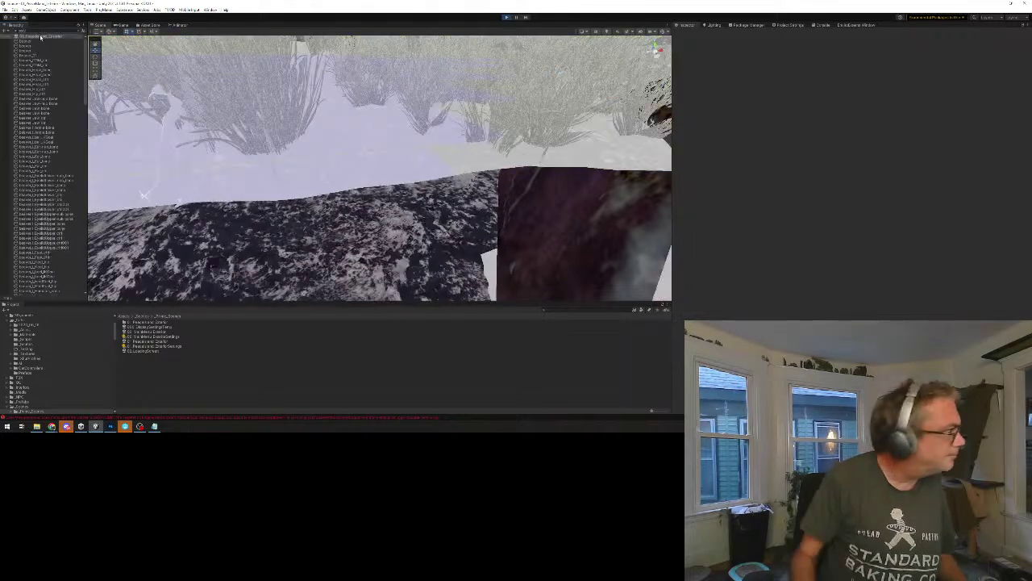
Stop the playtest and view the island's road layout from above in the Scene view.
{"action": "left_click", "coordinate": [36, 37]}
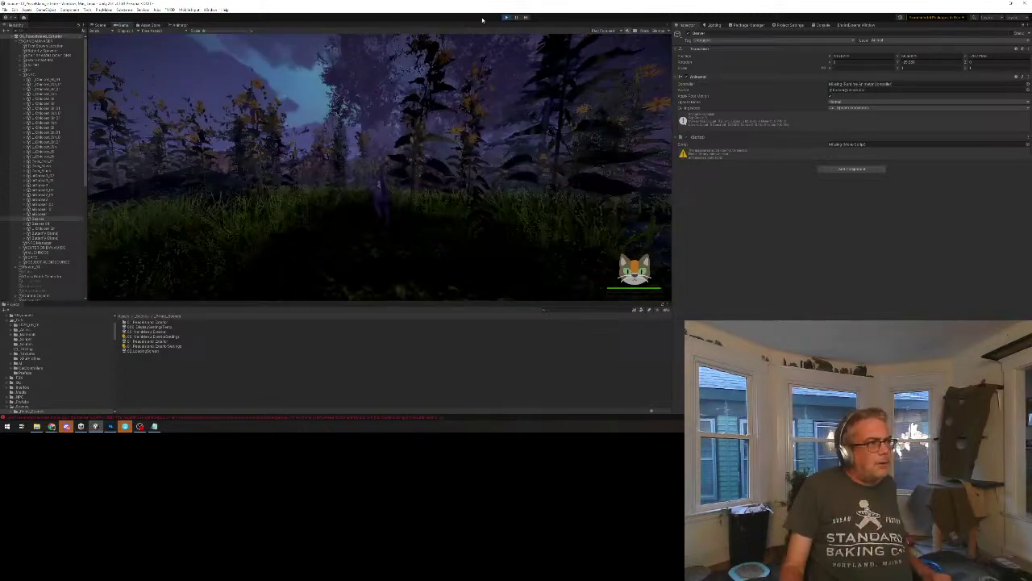
{"action": "left_click", "coordinate": [506, 17]}
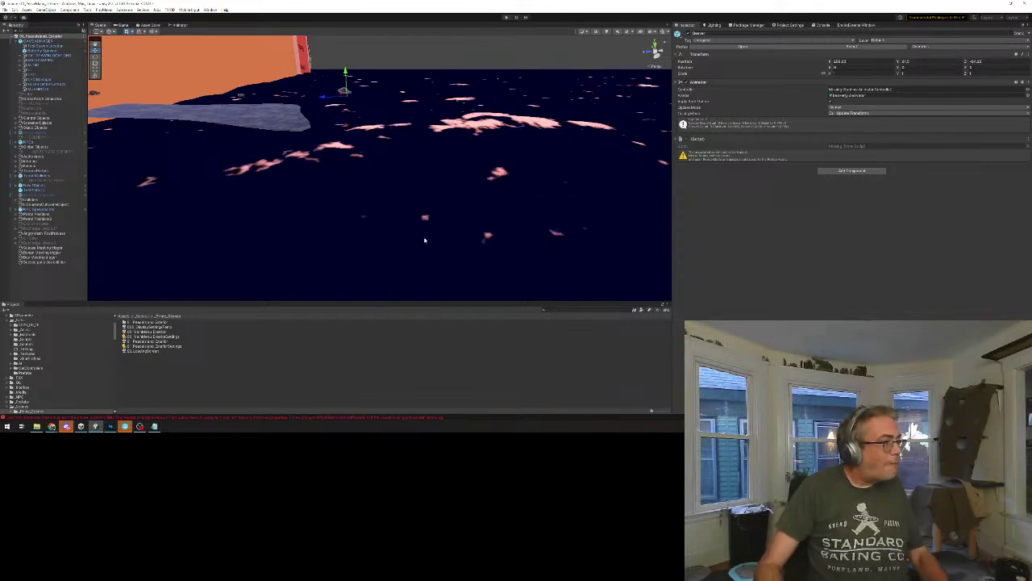
{"action": "right_click_drag", "start_coordinate": [381, 127], "coordinate": [243, 245]}
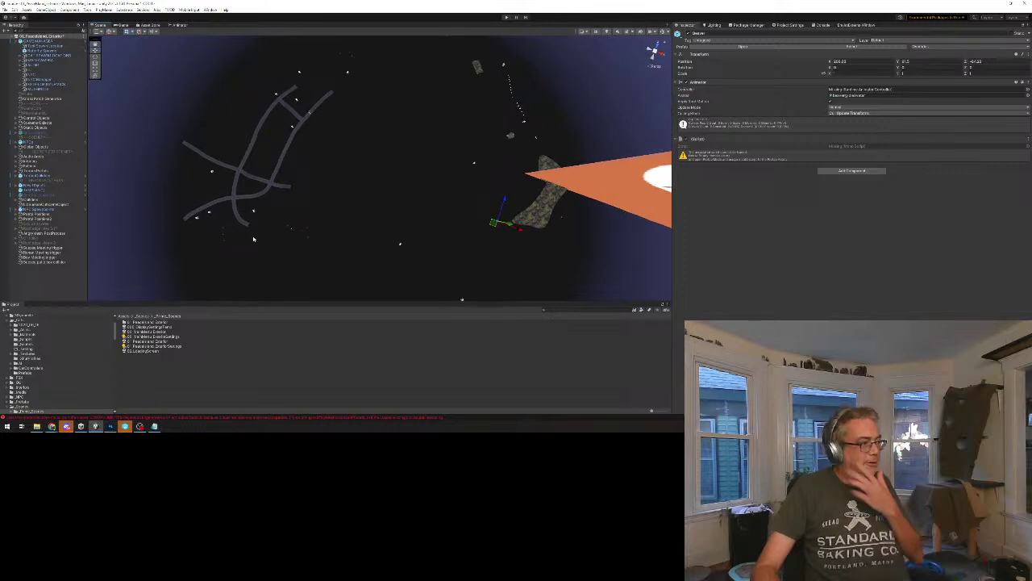